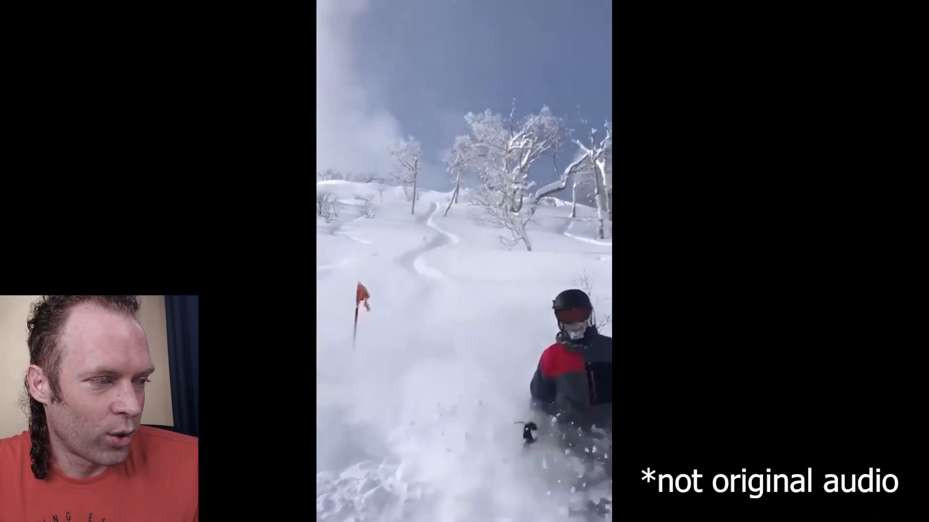
{"action": "left_click", "coordinate": [230, 242]}
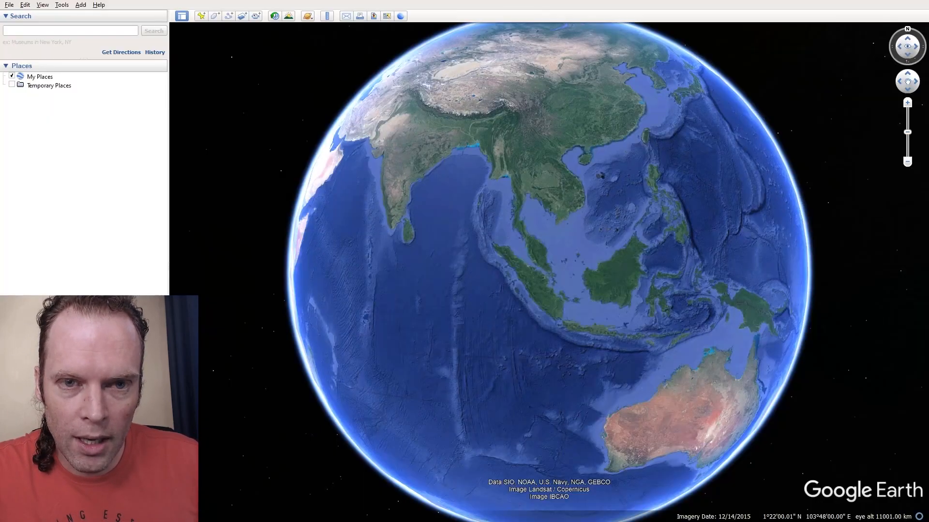
Locate Japan's northern island of Hokkaido on the globe and bring its central valleys into view.
{"action": "left_click_drag", "start_coordinate": [670, 139], "coordinate": [572, 214]}
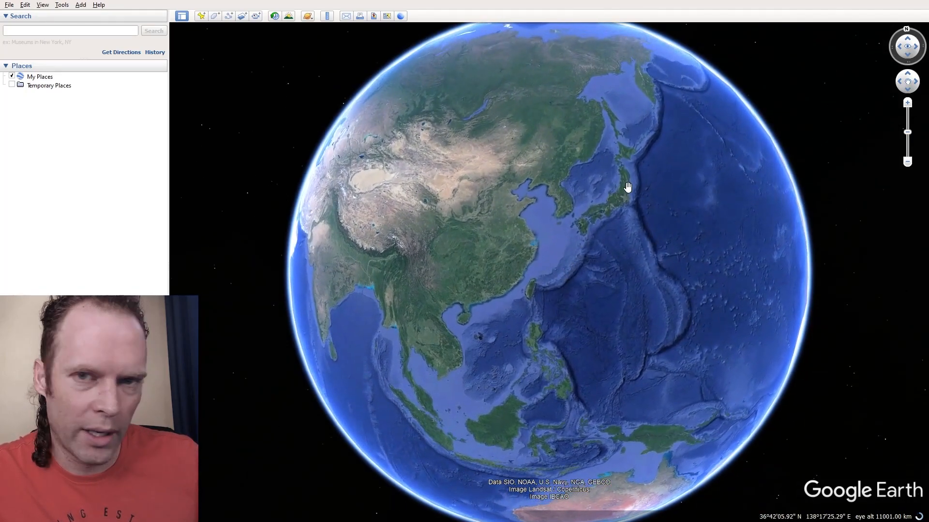
{"action": "double_click", "coordinate": [615, 150]}
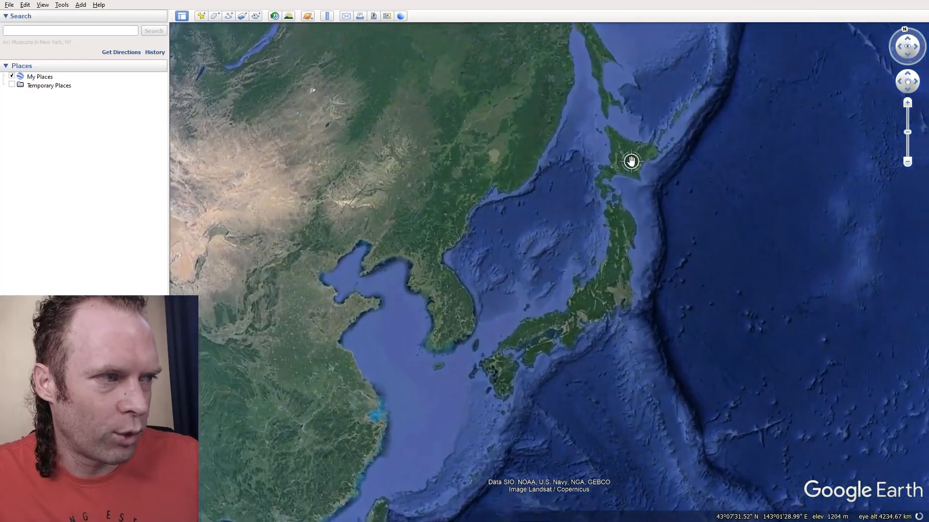
{"action": "scroll", "coordinate": [624, 162], "scroll_direction": "up", "scroll_amount": 6}
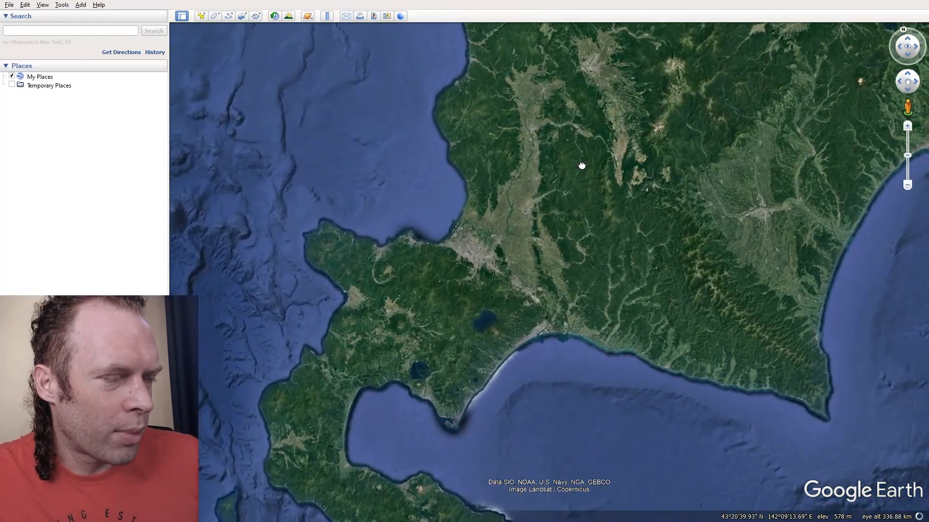
{"action": "left_click_drag", "start_coordinate": [582, 163], "coordinate": [632, 189]}
{"action": "scroll", "coordinate": [608, 240], "scroll_direction": "up", "scroll_amount": 3}
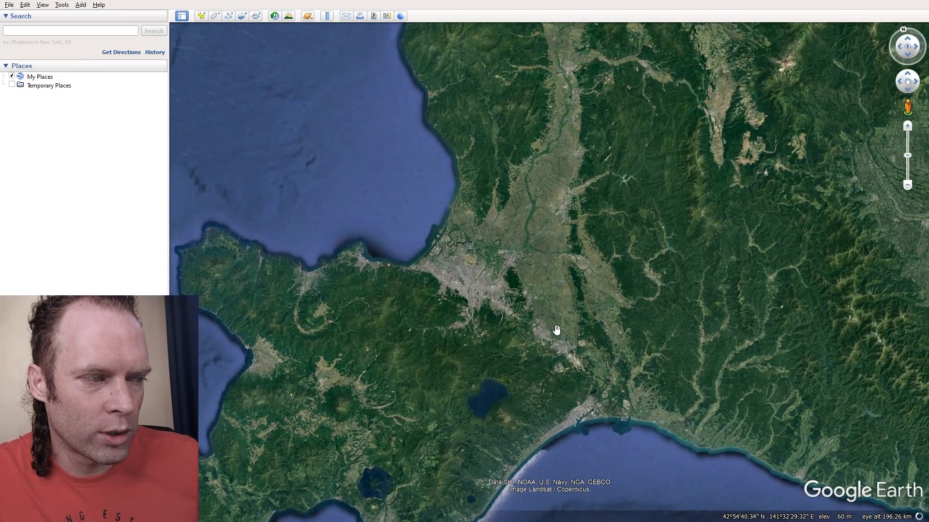
{"action": "left_click_drag", "start_coordinate": [556, 349], "coordinate": [504, 368]}
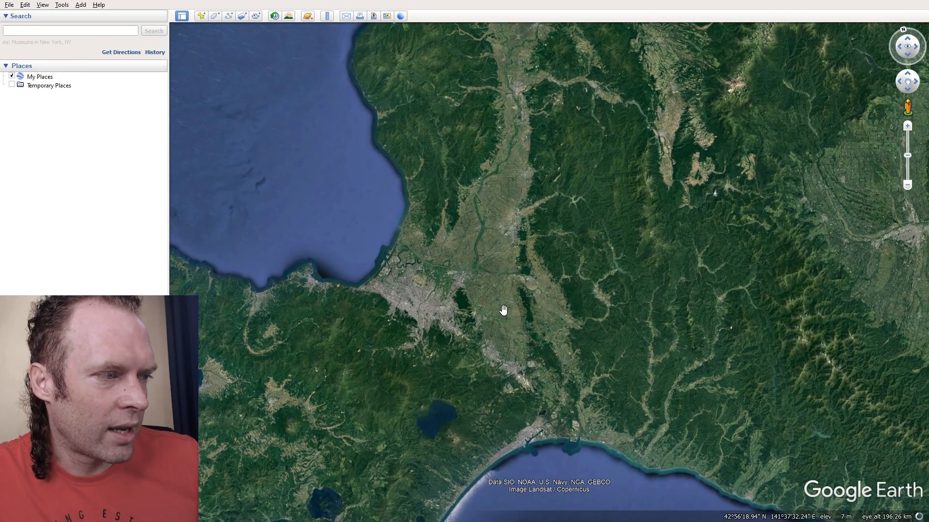
{"action": "left_click_drag", "start_coordinate": [677, 226], "coordinate": [650, 343]}
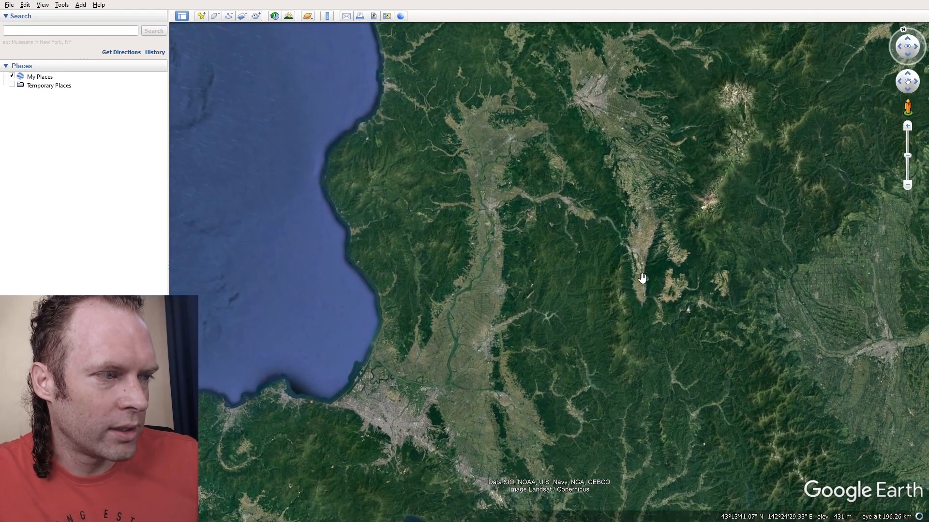
Examine the ski runs on the mountain west of the central Hokkaido valley town in a tilted close-up view.
{"action": "scroll", "coordinate": [627, 246], "scroll_direction": "up", "scroll_amount": 5}
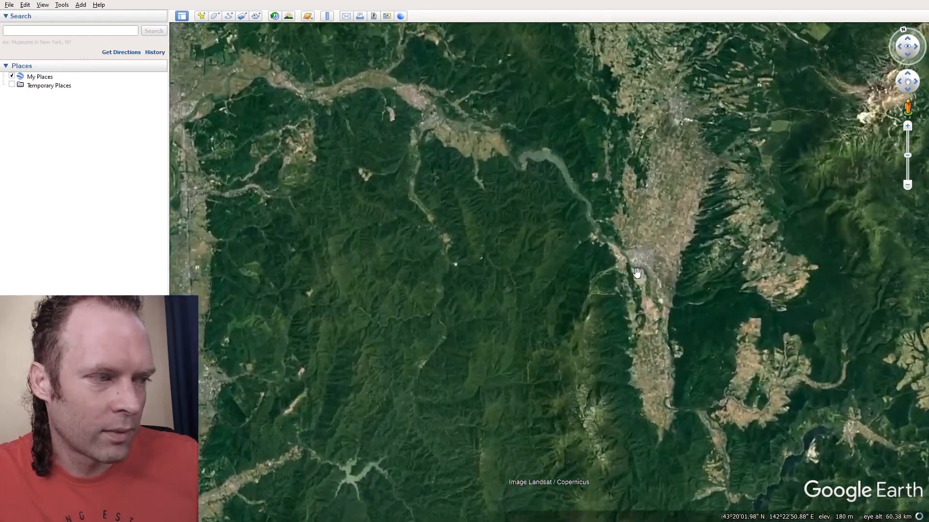
{"action": "scroll", "coordinate": [653, 257], "scroll_direction": "up", "scroll_amount": 2}
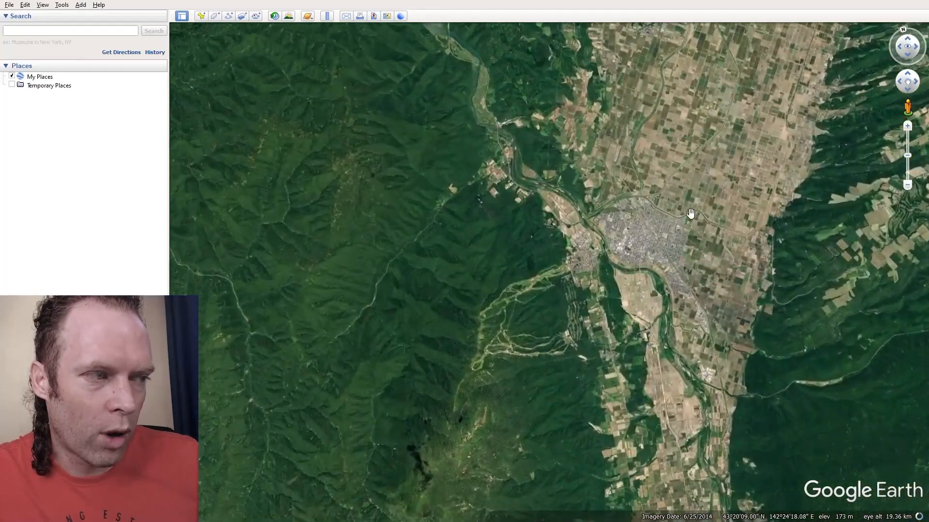
{"action": "mouse_move", "coordinate": [588, 303]}
{"action": "middle_mouse_down"}
{"action": "mouse_move", "coordinate": [583, 317]}
{"action": "mouse_move", "coordinate": [591, 295]}
{"action": "middle_mouse_up"}
{"action": "scroll", "coordinate": [594, 278], "scroll_direction": "up", "scroll_amount": 2}
{"action": "scroll", "coordinate": [594, 279], "scroll_direction": "up", "scroll_amount": 3}
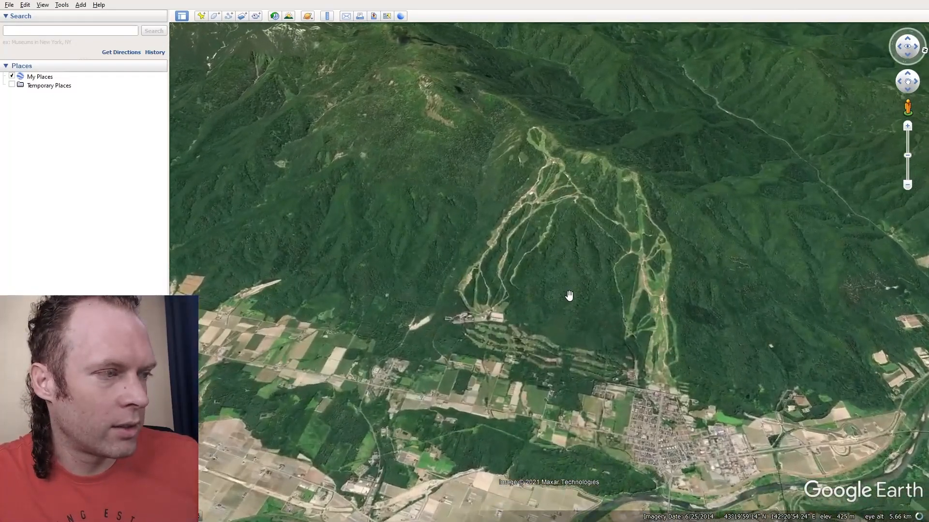
{"action": "middle_click_drag", "start_coordinate": [569, 296], "coordinate": [607, 349]}
{"action": "scroll", "coordinate": [510, 252], "scroll_direction": "up", "scroll_amount": 2}
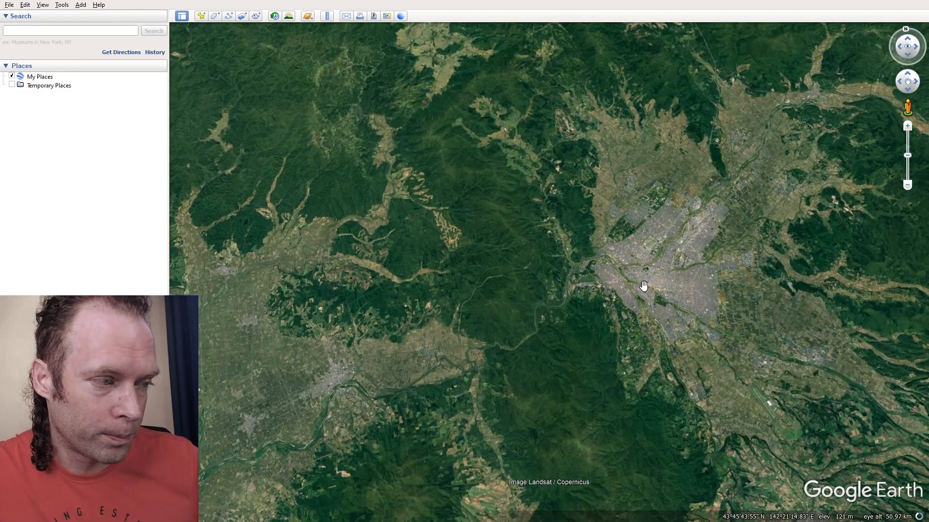
Locate the ski area in the forested hills southwest of Asahikawa and show its slopes in a tilted view.
{"action": "left_click_drag", "start_coordinate": [645, 286], "coordinate": [727, 204]}
{"action": "scroll", "coordinate": [725, 204], "scroll_direction": "up", "scroll_amount": 3}
{"action": "left_click_drag", "start_coordinate": [661, 224], "coordinate": [708, 154]}
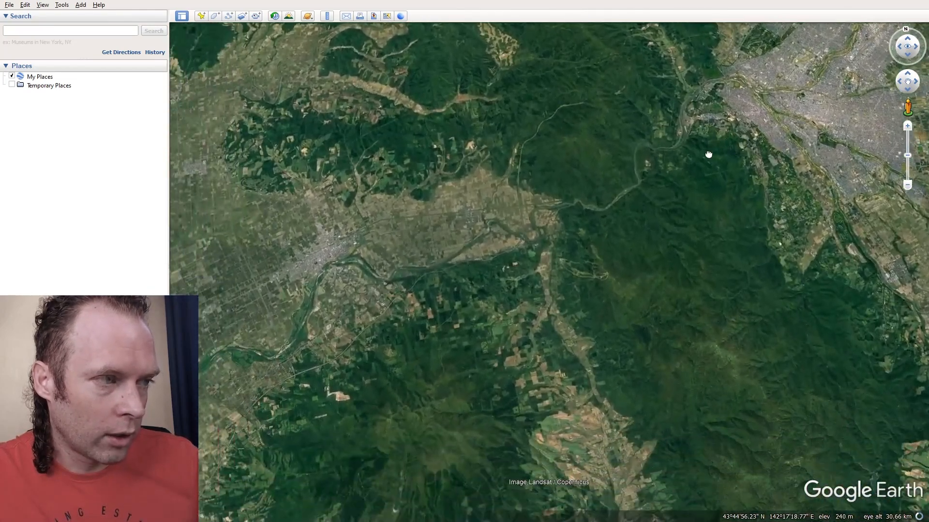
{"action": "scroll", "coordinate": [603, 245], "scroll_direction": "up", "scroll_amount": 4}
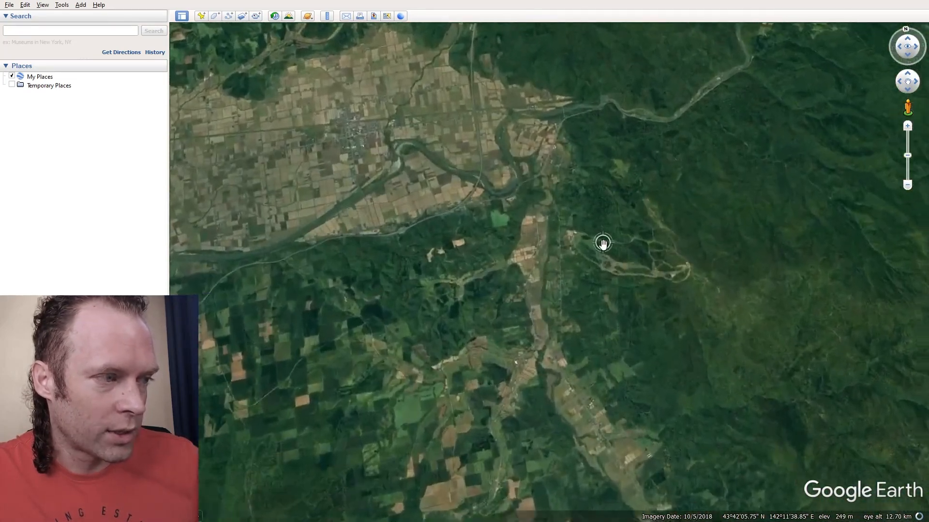
{"action": "middle_click_drag", "start_coordinate": [585, 229], "coordinate": [830, 271]}
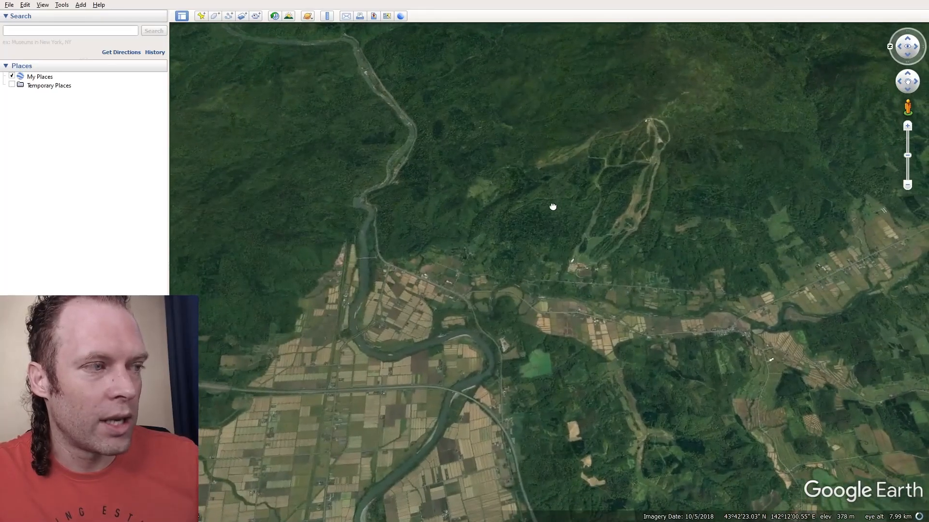
Inspect the ski area's runs up close, from the base buildings to the summit.
{"action": "left_click_drag", "start_coordinate": [556, 201], "coordinate": [538, 243]}
{"action": "middle_click_drag", "start_coordinate": [539, 242], "coordinate": [597, 305]}
{"action": "scroll", "coordinate": [590, 270], "scroll_direction": "up", "scroll_amount": 2}
{"action": "scroll", "coordinate": [590, 271], "scroll_direction": "up", "scroll_amount": 2}
{"action": "left_click_drag", "start_coordinate": [612, 261], "coordinate": [597, 317]}
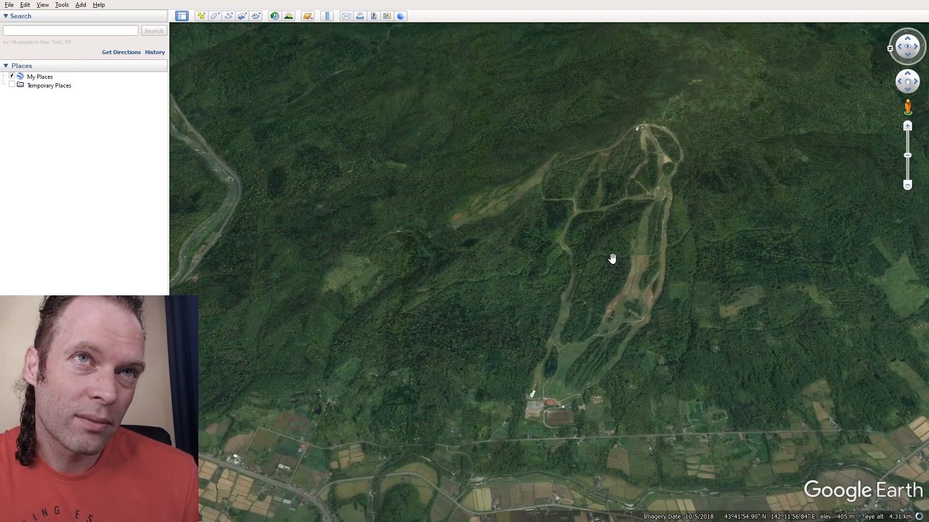
{"action": "scroll", "coordinate": [607, 314], "scroll_direction": "up", "scroll_amount": 1}
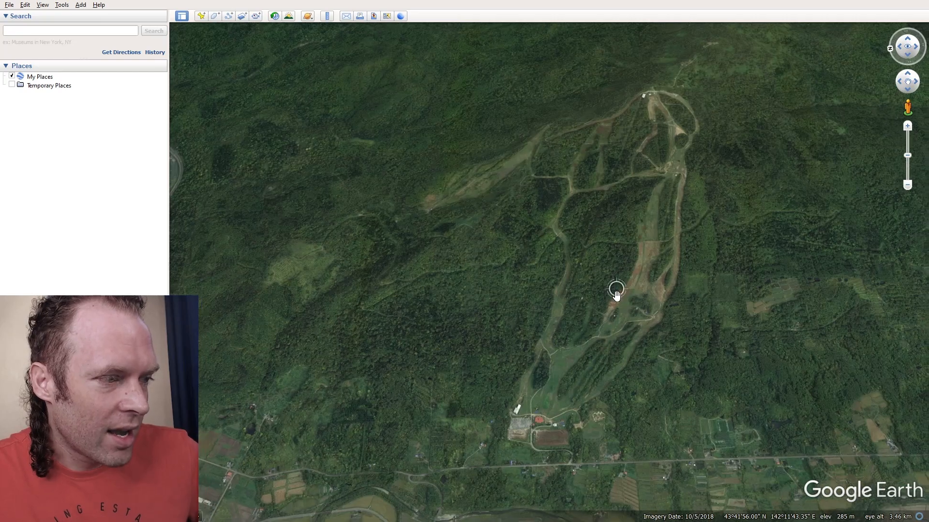
Examine the ski area's terrain from different angles, including the separate run on the far side of the ridge.
{"action": "scroll", "coordinate": [616, 296], "scroll_direction": "down", "scroll_amount": 1}
{"action": "left_click_drag", "start_coordinate": [565, 267], "coordinate": [560, 286]}
{"action": "middle_click_drag", "start_coordinate": [561, 279], "coordinate": [620, 291]}
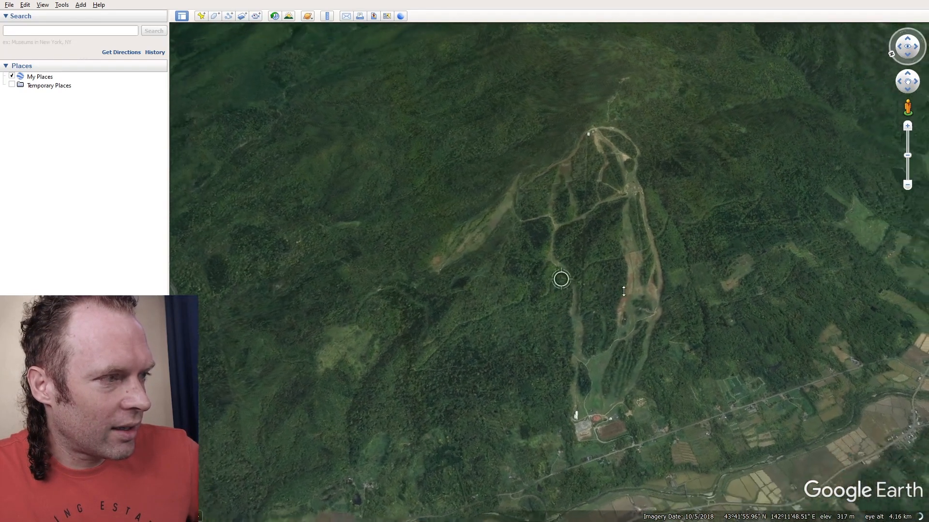
{"action": "scroll", "coordinate": [621, 290], "scroll_direction": "up", "scroll_amount": 3}
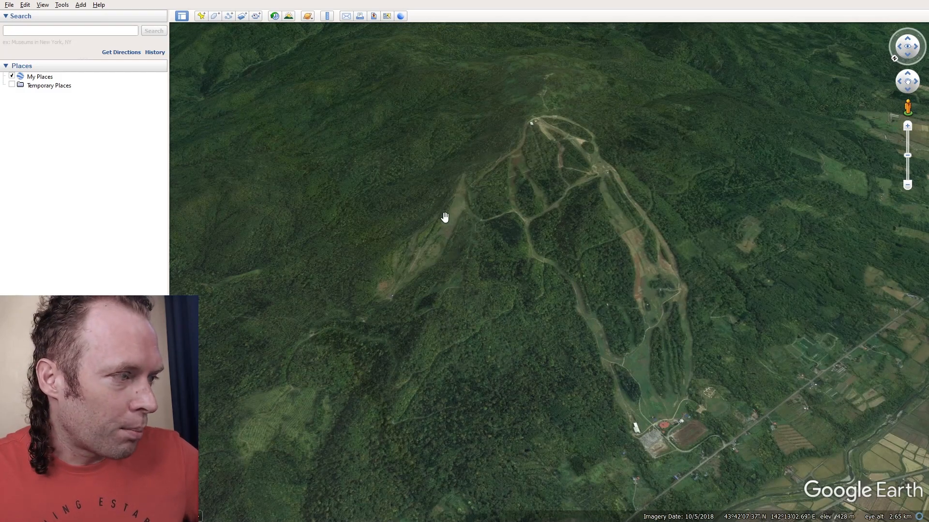
{"action": "left_click_drag", "start_coordinate": [439, 209], "coordinate": [482, 238]}
{"action": "middle_click_drag", "start_coordinate": [605, 259], "coordinate": [647, 279]}
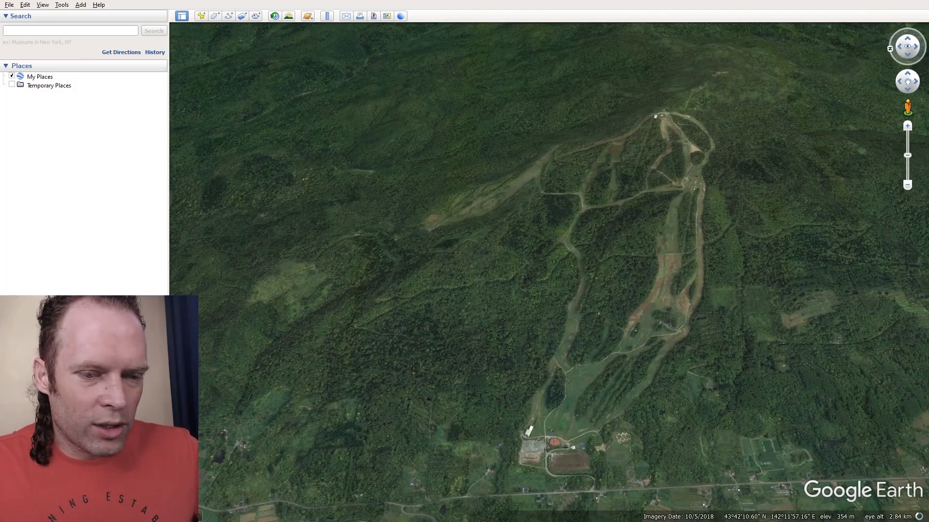
Switch to the browser and read the Kamui Ski Links resort description and mountain statistics on SnowJapan.
{"action": "key", "text": "alt+Tab"}
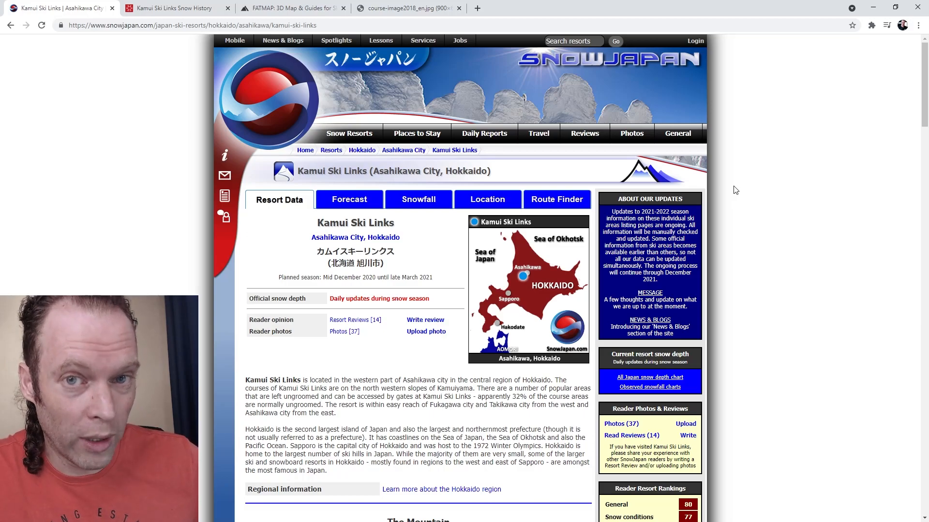
{"action": "scroll", "coordinate": [408, 223], "scroll_direction": "down", "scroll_amount": 5}
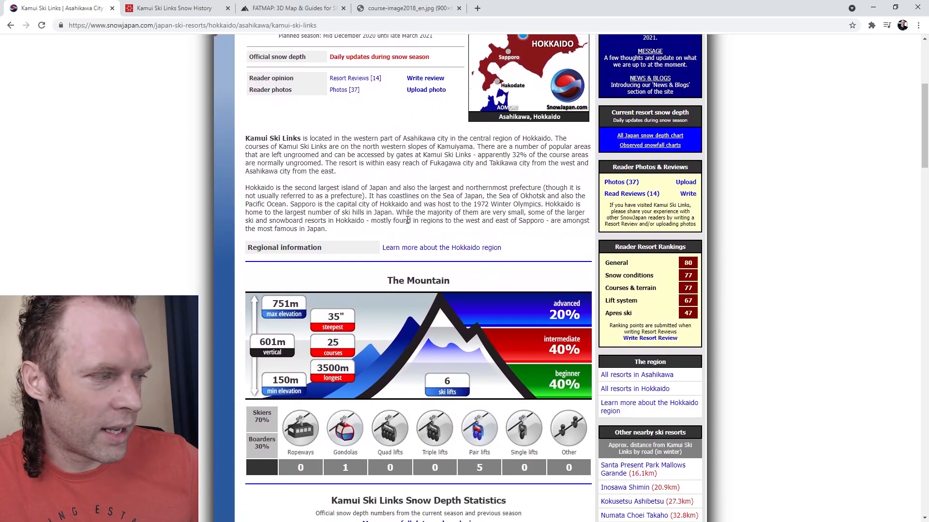
{"action": "scroll", "coordinate": [407, 222], "scroll_direction": "down", "scroll_amount": 2}
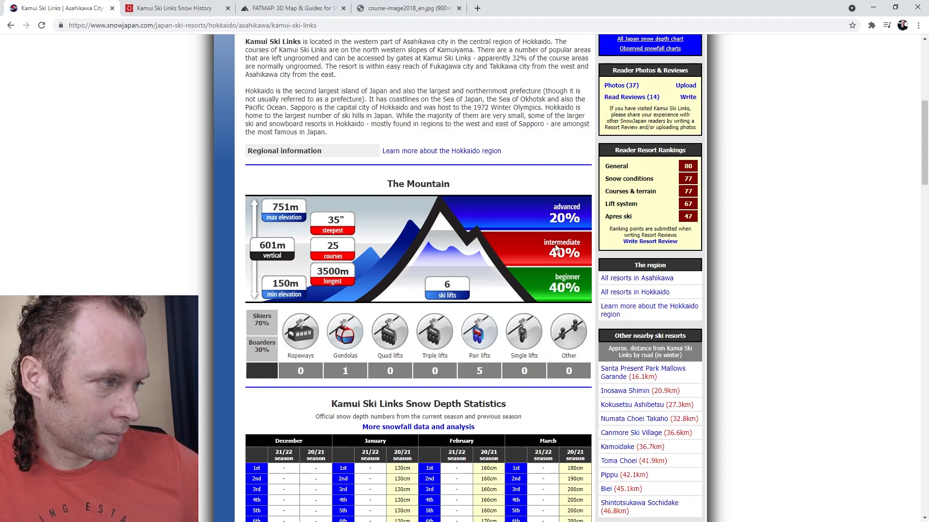
{"action": "scroll", "coordinate": [508, 233], "scroll_direction": "up", "scroll_amount": 7}
Open the Kamui Ski Links snowfall data and compare the seasons in the official snow depth graph.
{"action": "left_click", "coordinate": [425, 206]}
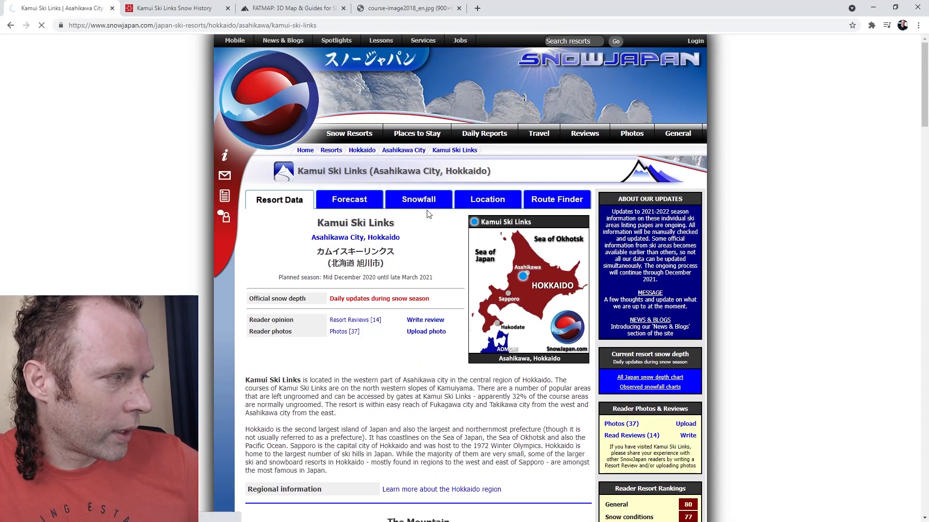
{"action": "scroll", "coordinate": [341, 153], "scroll_direction": "down", "scroll_amount": 10}
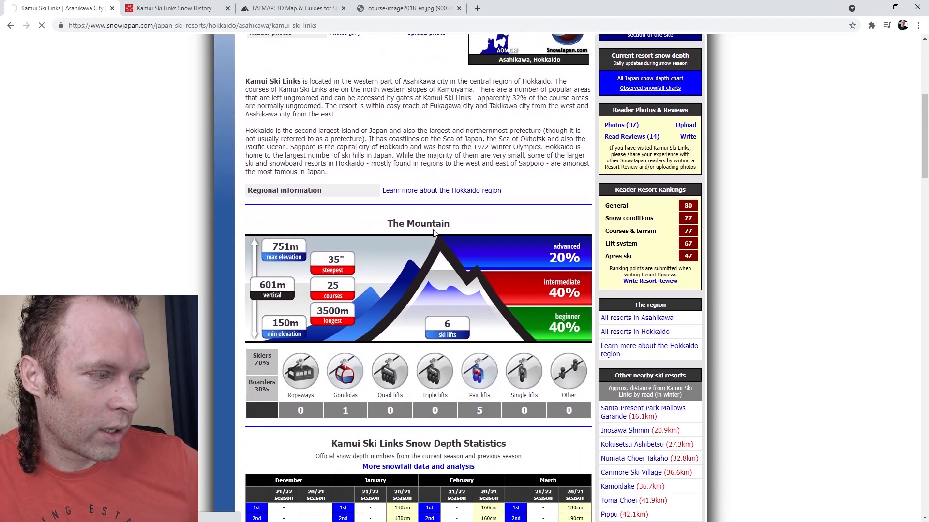
{"action": "scroll", "coordinate": [316, 158], "scroll_direction": "down", "scroll_amount": 8}
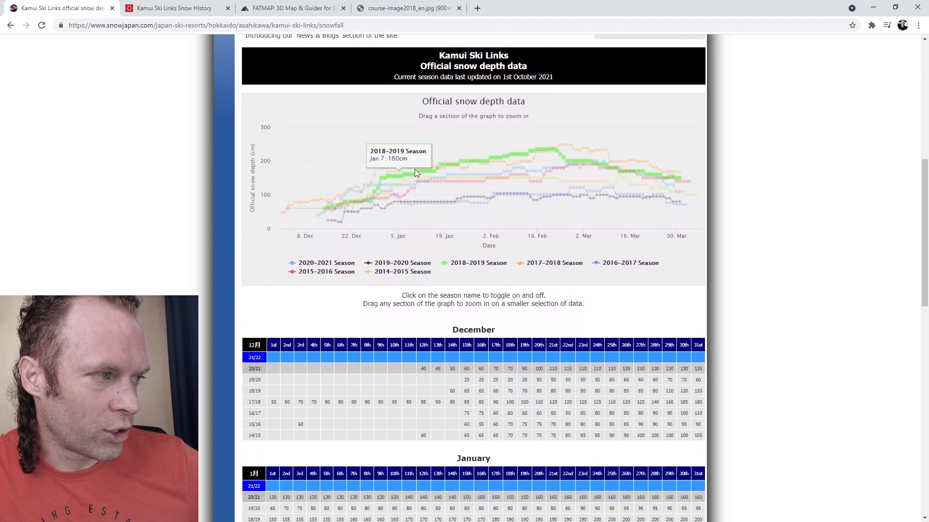
{"action": "mouse_move", "coordinate": [565, 145]}
{"action": "scroll", "coordinate": [567, 147], "scroll_direction": "down", "scroll_amount": 2}
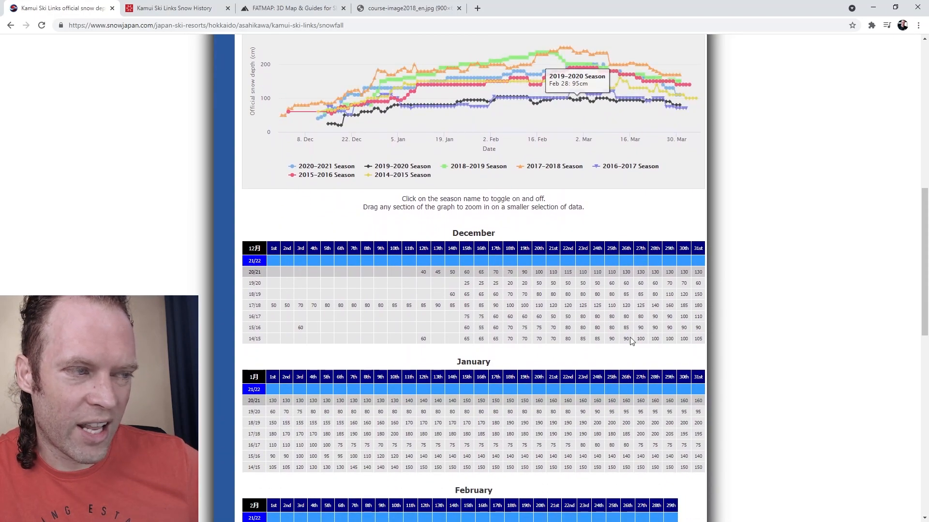
Review the monthly snow depth tables from December through April for the past seasons.
{"action": "scroll", "coordinate": [583, 270], "scroll_direction": "down", "scroll_amount": 3}
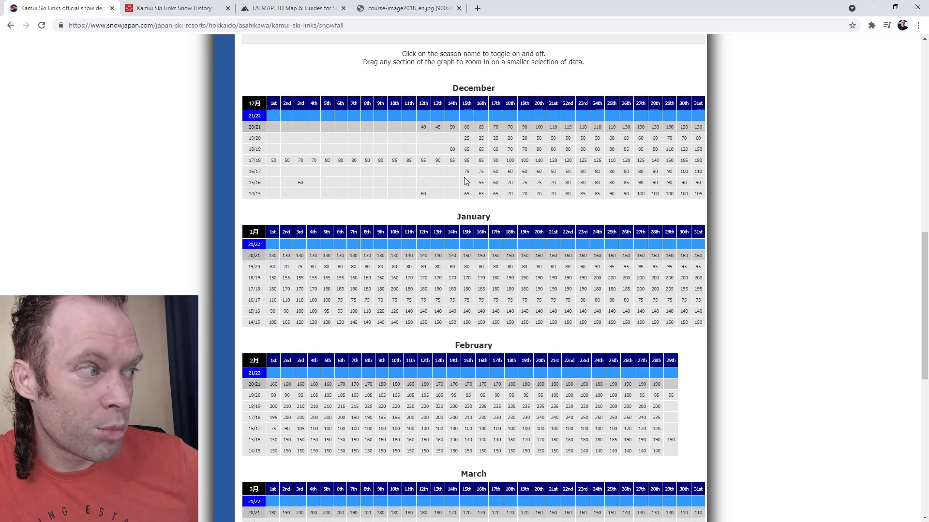
{"action": "scroll", "coordinate": [469, 180], "scroll_direction": "down", "scroll_amount": 2}
{"action": "scroll", "coordinate": [469, 181], "scroll_direction": "down", "scroll_amount": 5}
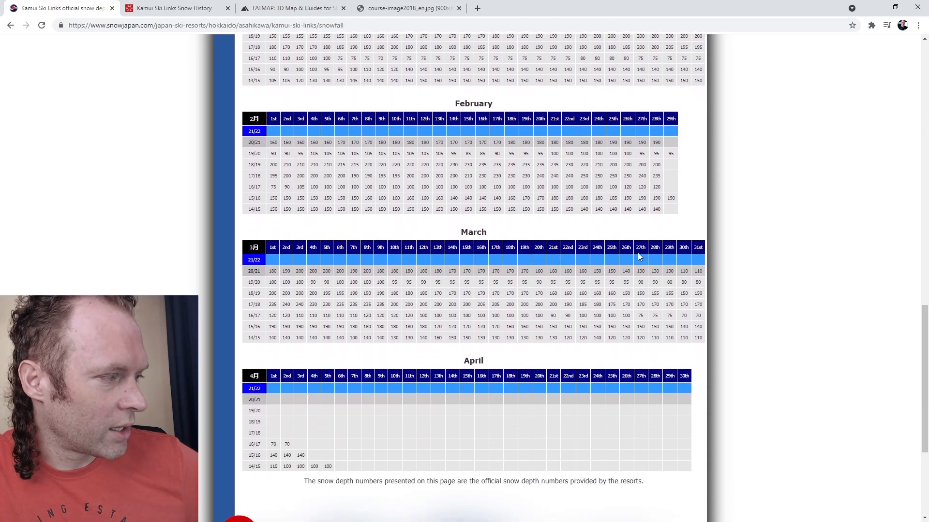
{"action": "scroll", "coordinate": [653, 252], "scroll_direction": "down", "scroll_amount": 1}
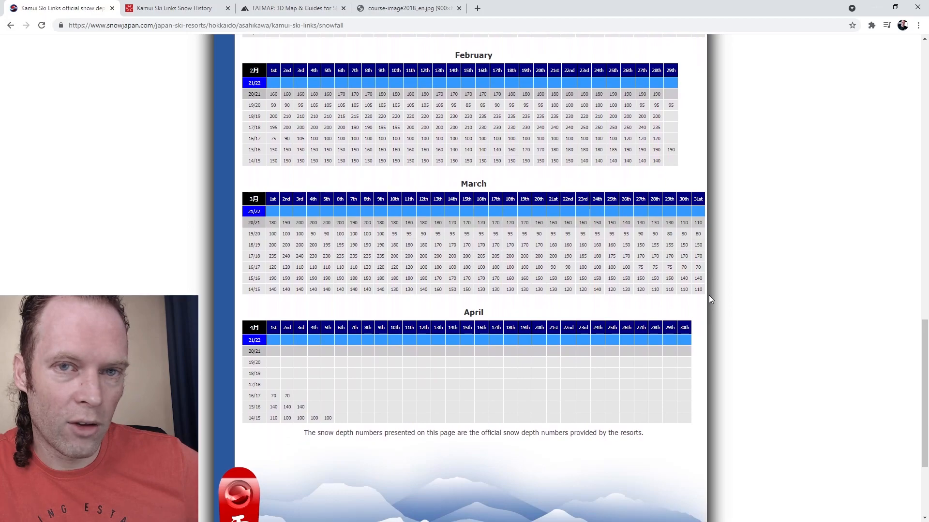
{"action": "scroll", "coordinate": [706, 296], "scroll_direction": "up", "scroll_amount": 2}
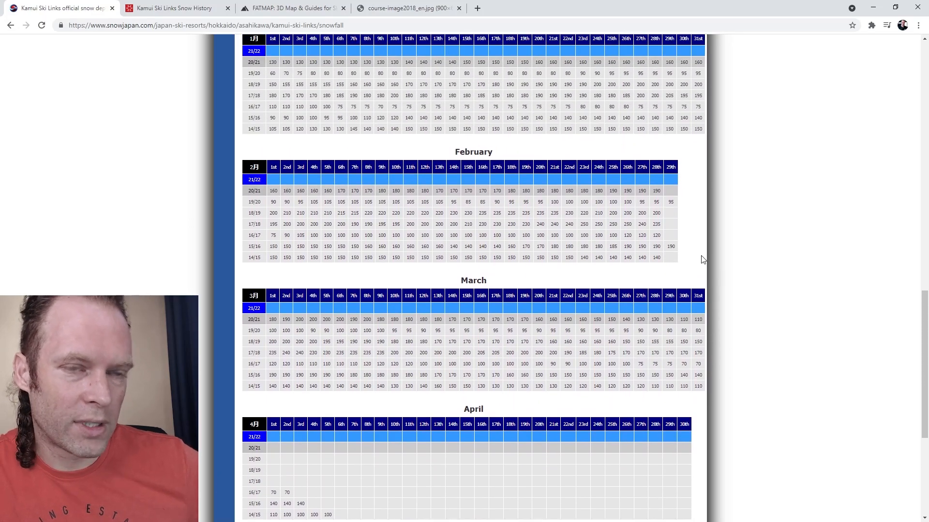
{"action": "scroll", "coordinate": [695, 254], "scroll_direction": "down", "scroll_amount": 1}
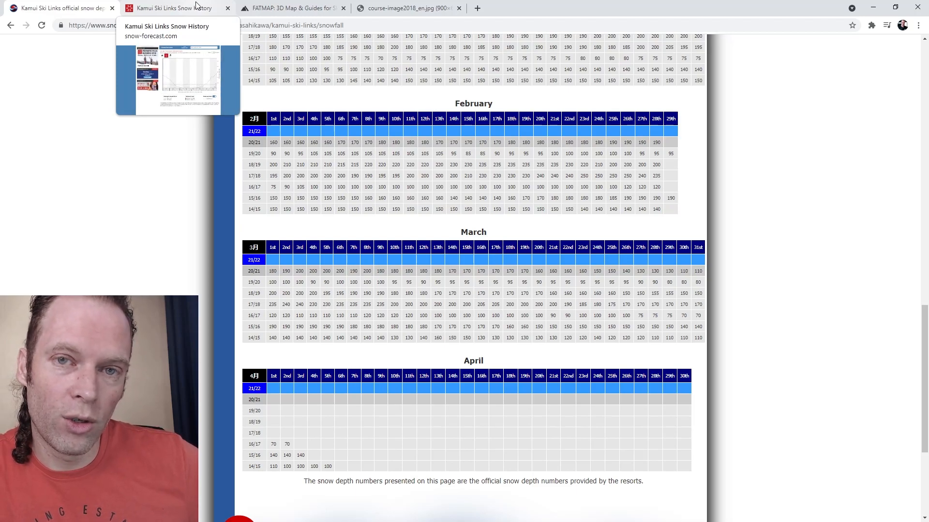
View the average temperature graph in the Snow-Forecast history, then return to the resort's six-day forecast page.
{"action": "left_click", "coordinate": [196, 6]}
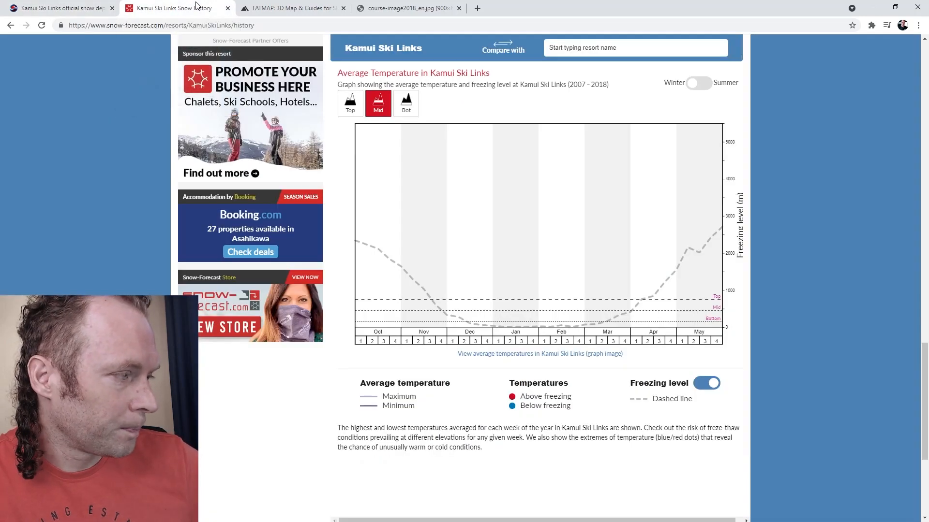
{"action": "scroll", "coordinate": [153, 159], "scroll_direction": "up", "scroll_amount": 1}
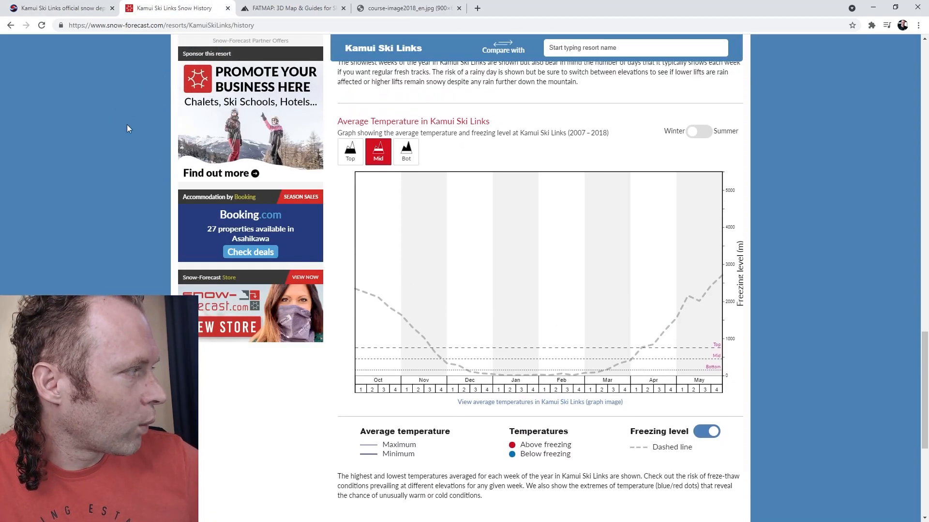
{"action": "left_click", "coordinate": [13, 26]}
{"action": "scroll", "coordinate": [113, 161], "scroll_direction": "up", "scroll_amount": 6}
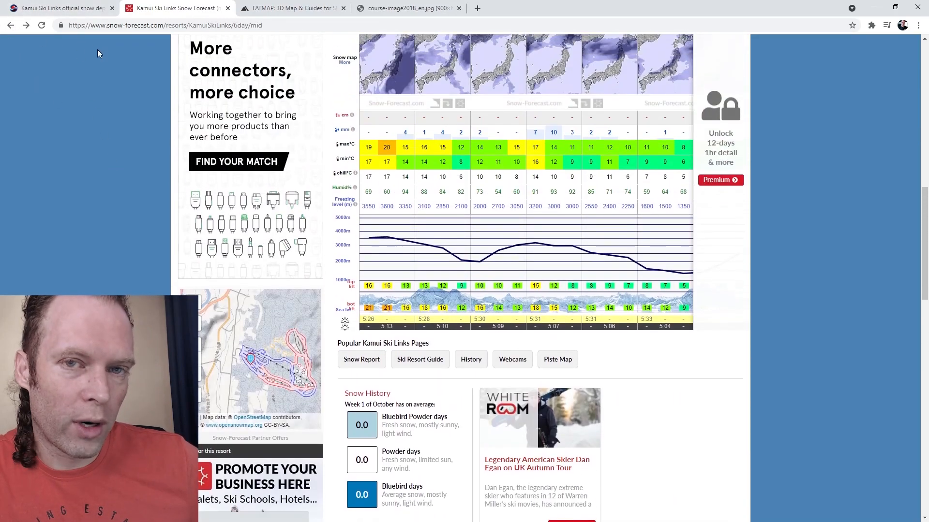
{"action": "scroll", "coordinate": [94, 139], "scroll_direction": "up", "scroll_amount": 1}
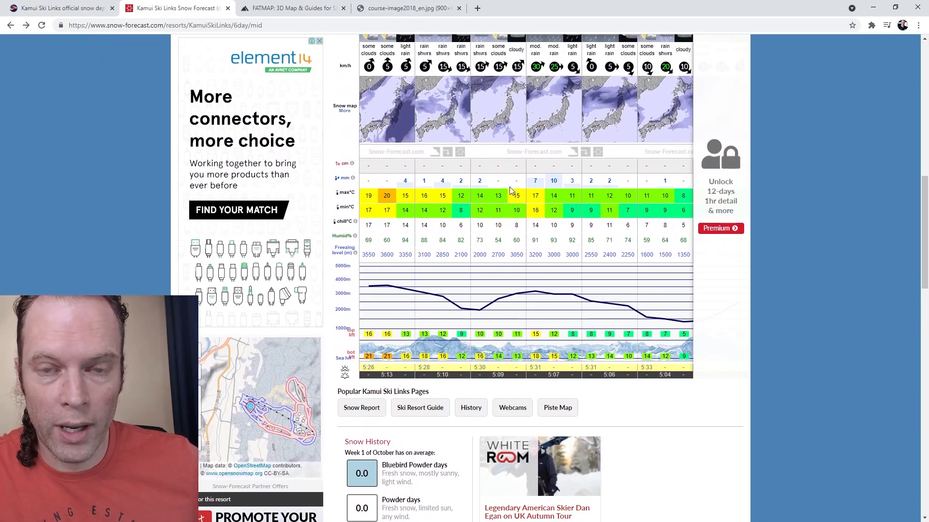
Review the six-day forecast and forecast snowfall maps for Kamui Ski Links, then open the resort's snow history.
{"action": "scroll", "coordinate": [521, 186], "scroll_direction": "up", "scroll_amount": 1}
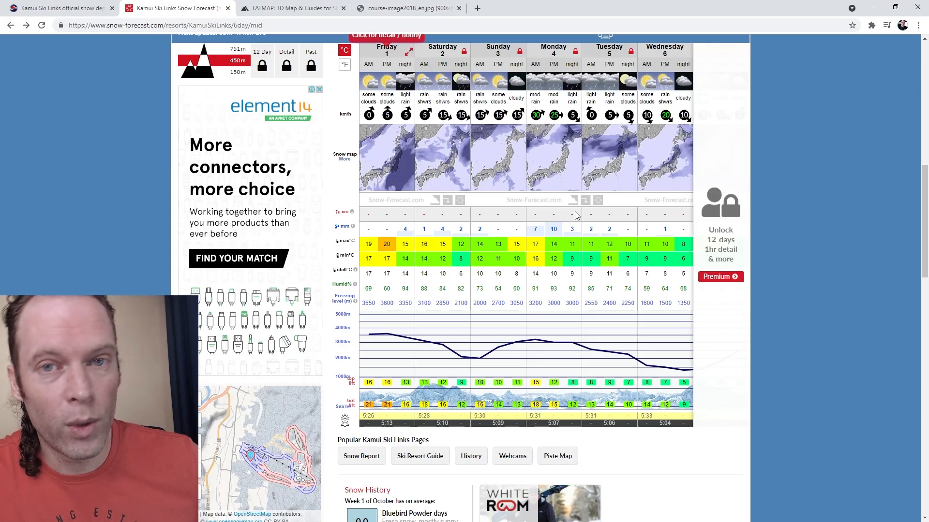
{"action": "scroll", "coordinate": [522, 222], "scroll_direction": "down", "scroll_amount": 4}
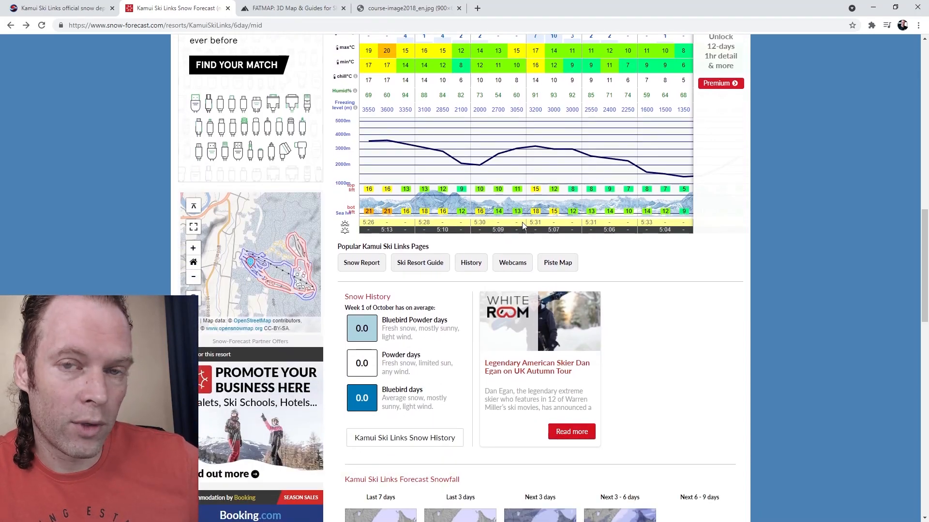
{"action": "scroll", "coordinate": [523, 221], "scroll_direction": "down", "scroll_amount": 2}
{"action": "scroll", "coordinate": [523, 220], "scroll_direction": "down", "scroll_amount": 5}
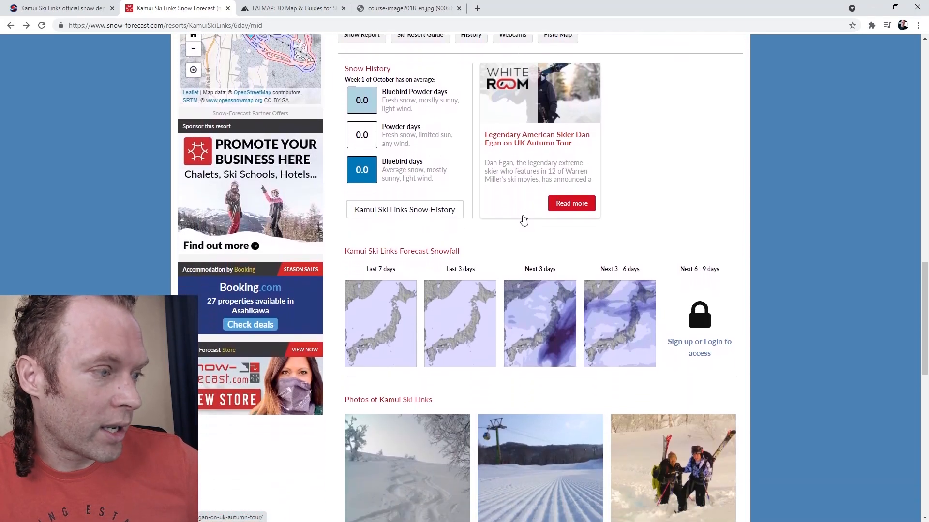
{"action": "scroll", "coordinate": [517, 193], "scroll_direction": "up", "scroll_amount": 3}
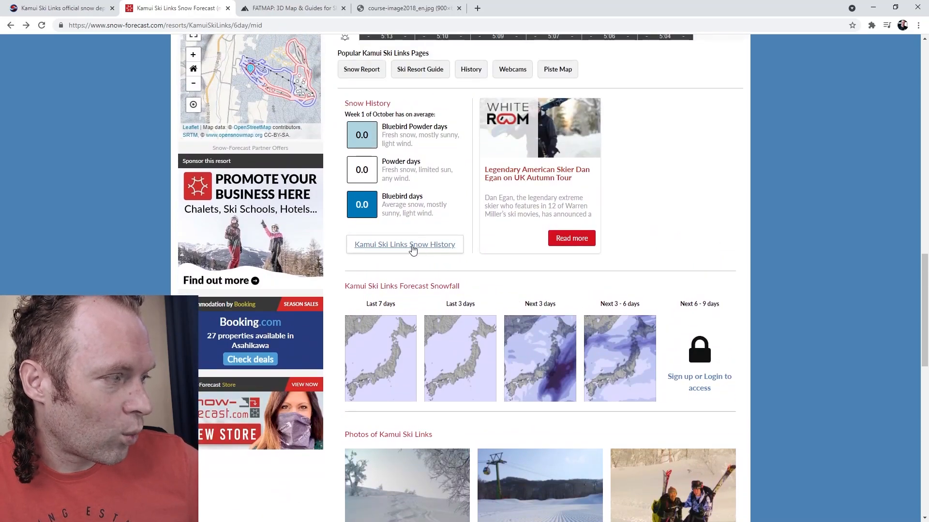
{"action": "left_click", "coordinate": [392, 245]}
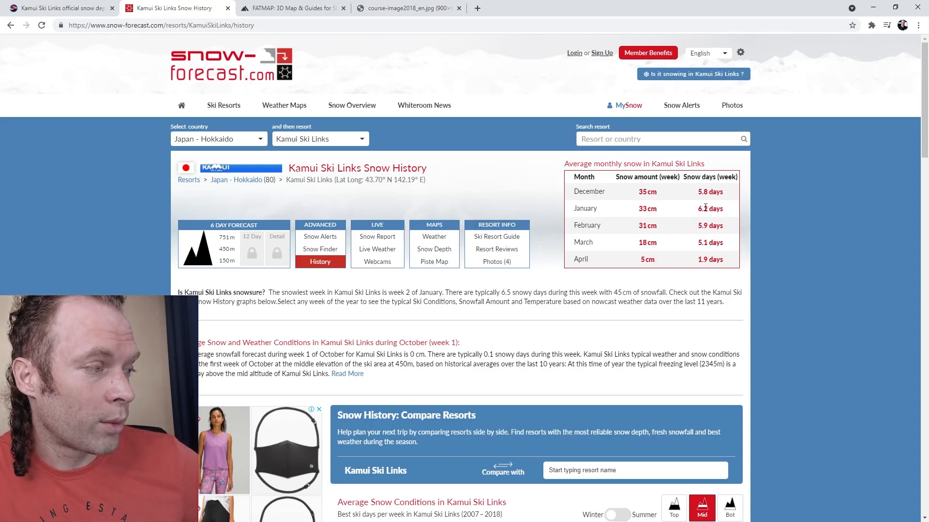
Examine the average snow conditions graph at mid elevation, checking week 2 of January against the resort's monthly snow averages.
{"action": "scroll", "coordinate": [705, 207], "scroll_direction": "down", "scroll_amount": 7}
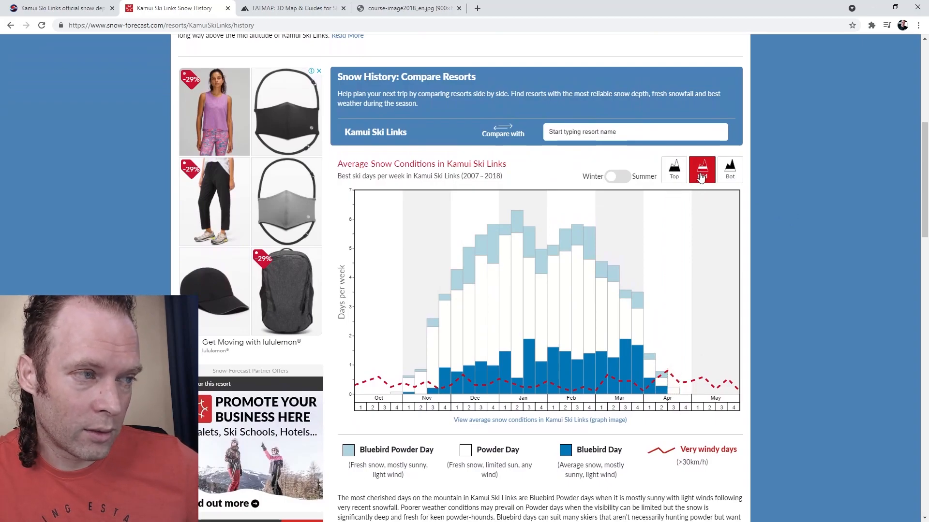
{"action": "scroll", "coordinate": [701, 178], "scroll_direction": "up", "scroll_amount": 6}
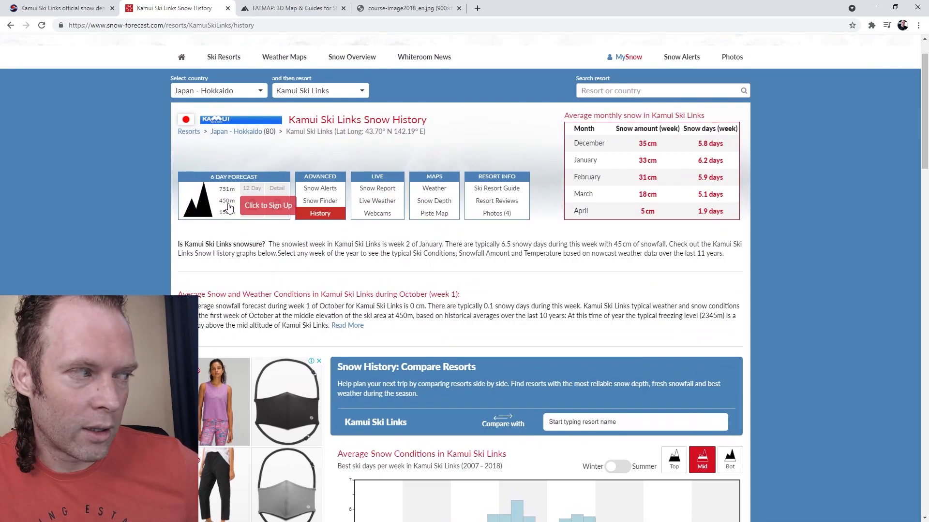
{"action": "scroll", "coordinate": [340, 218], "scroll_direction": "down", "scroll_amount": 7}
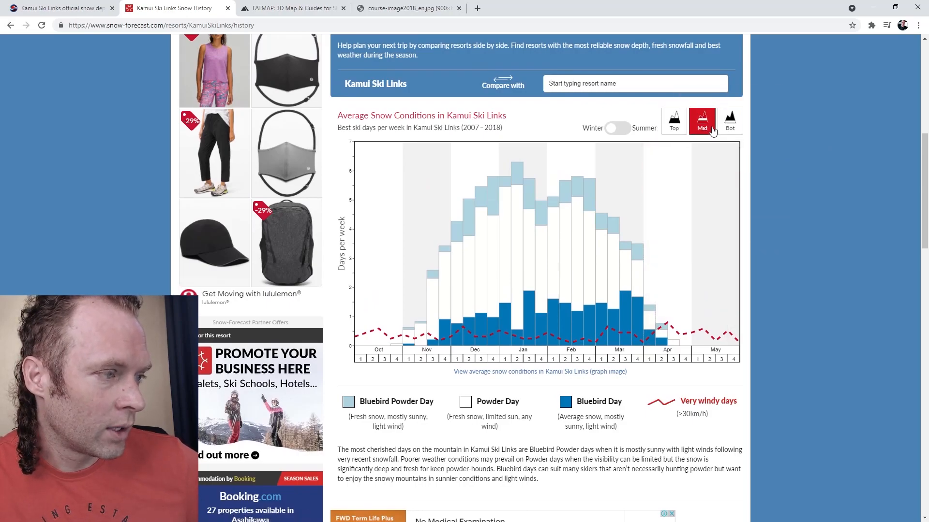
{"action": "mouse_move", "coordinate": [519, 330]}
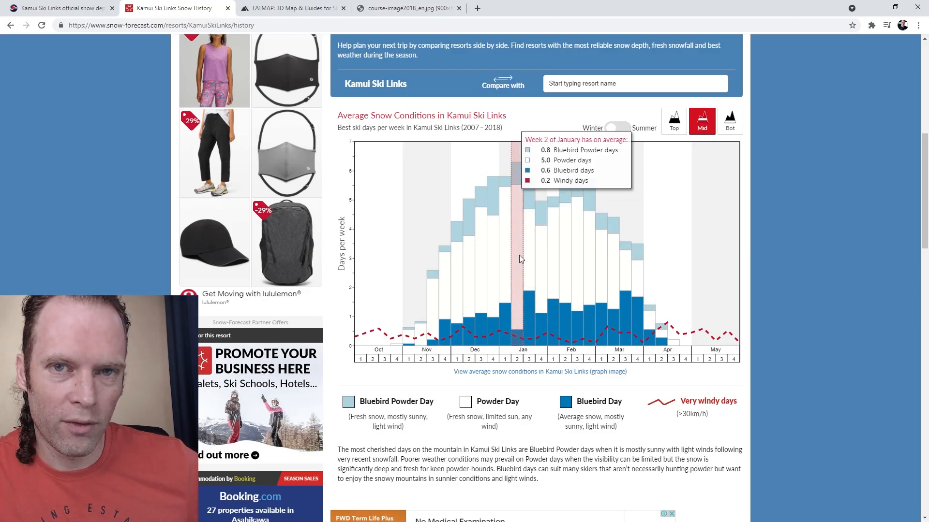
Review the average snowfall and temperature graphs, and display the freezing level on the temperature graph.
{"action": "scroll", "coordinate": [756, 257], "scroll_direction": "down", "scroll_amount": 5}
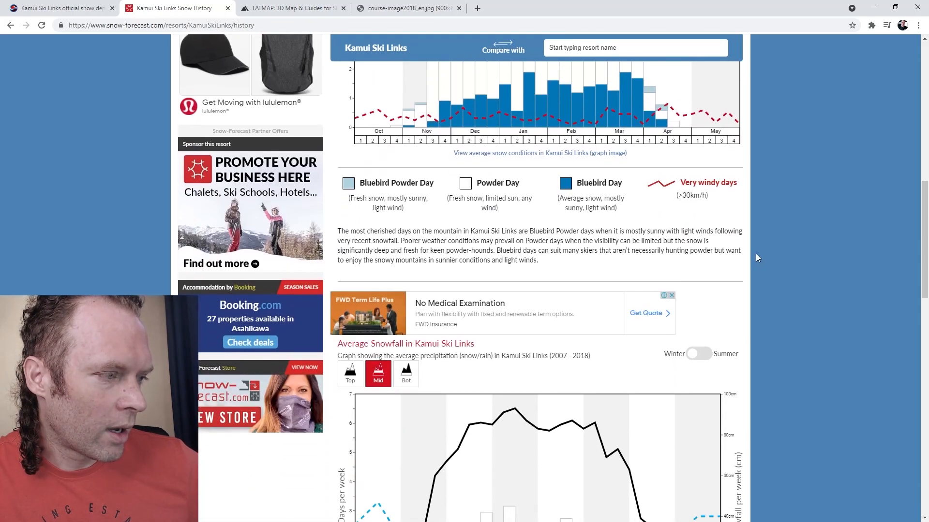
{"action": "scroll", "coordinate": [785, 290], "scroll_direction": "down", "scroll_amount": 6}
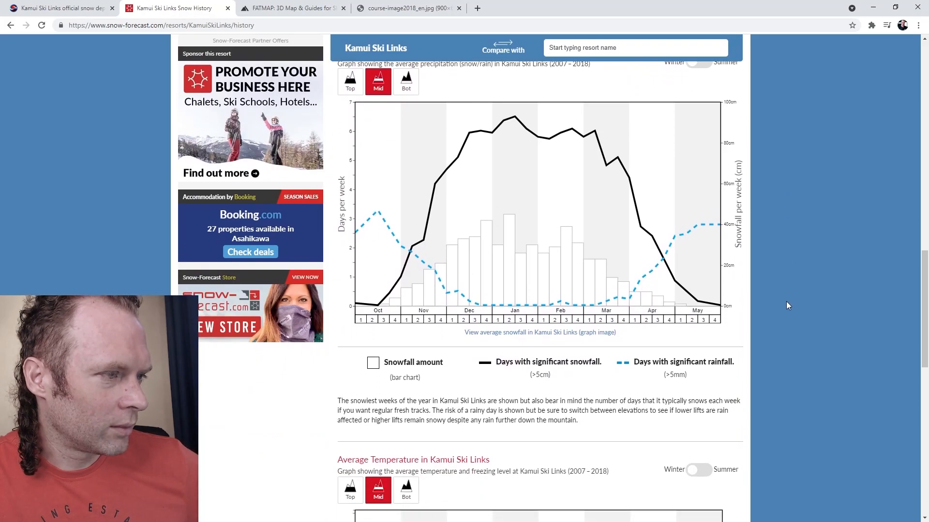
{"action": "scroll", "coordinate": [786, 303], "scroll_direction": "down", "scroll_amount": 7}
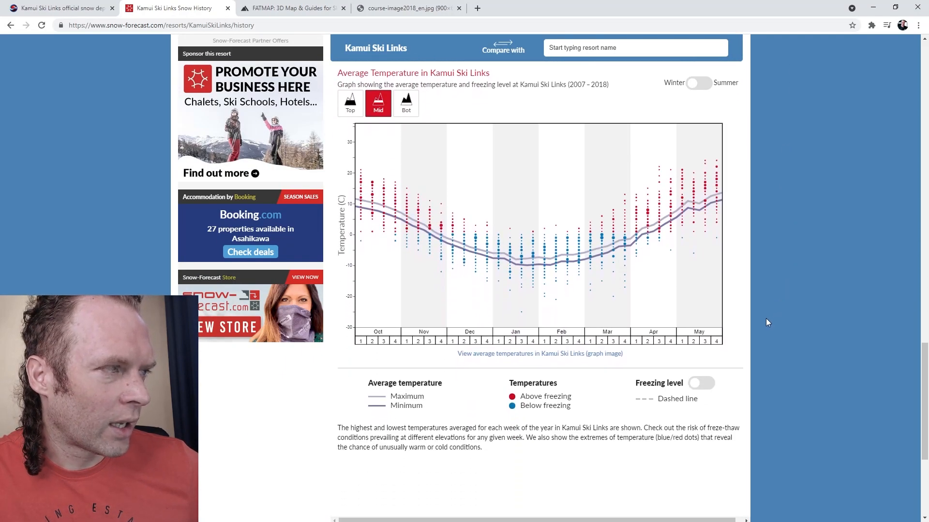
{"action": "left_click", "coordinate": [698, 384]}
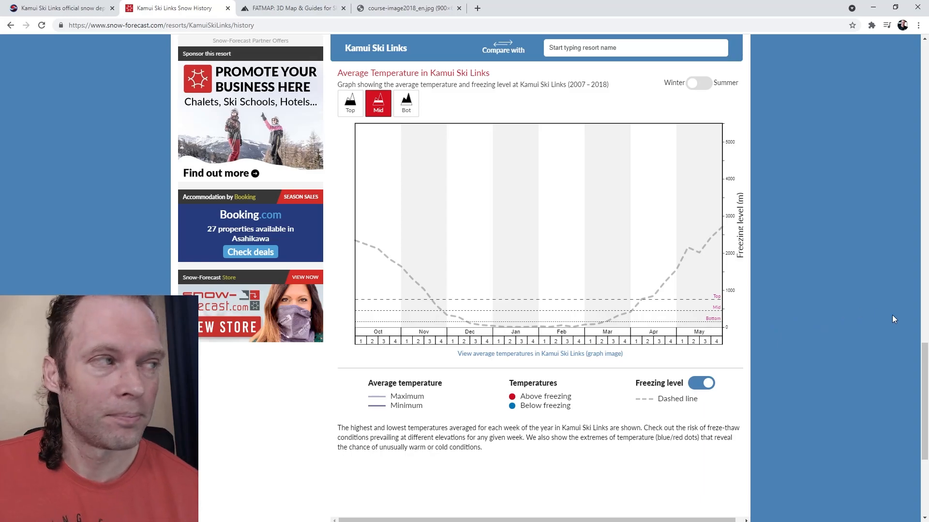
Switch to the FATMAP 3D map and show the Avalanche terrain overlay on the ski area.
{"action": "left_click", "coordinate": [298, 7]}
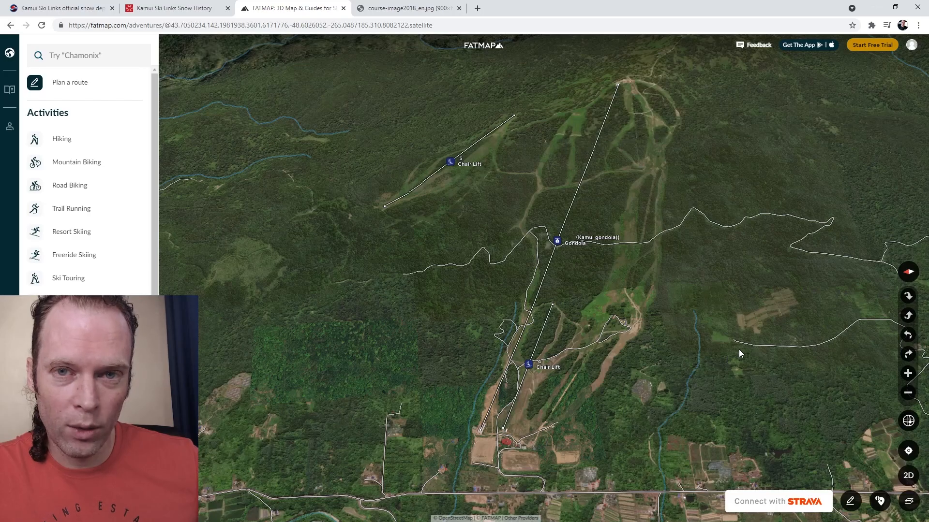
{"action": "left_click", "coordinate": [909, 500]}
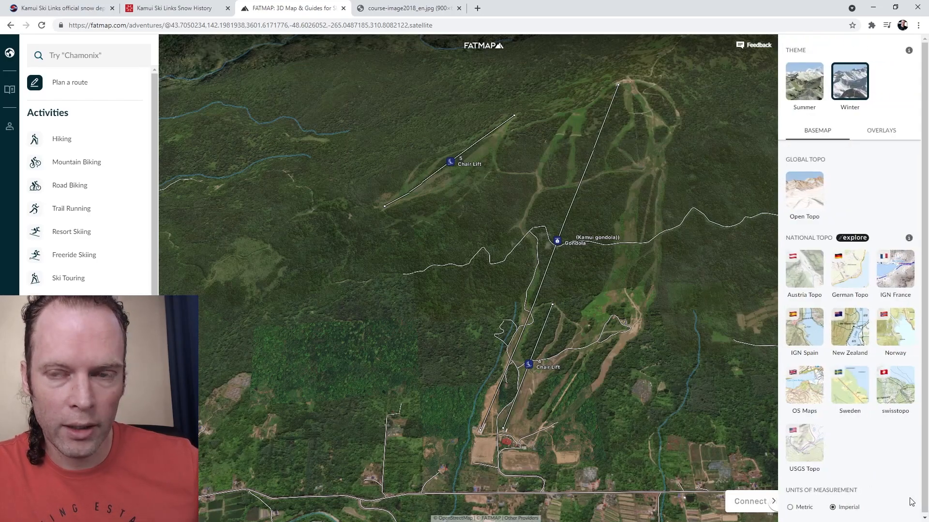
{"action": "left_click", "coordinate": [888, 134]}
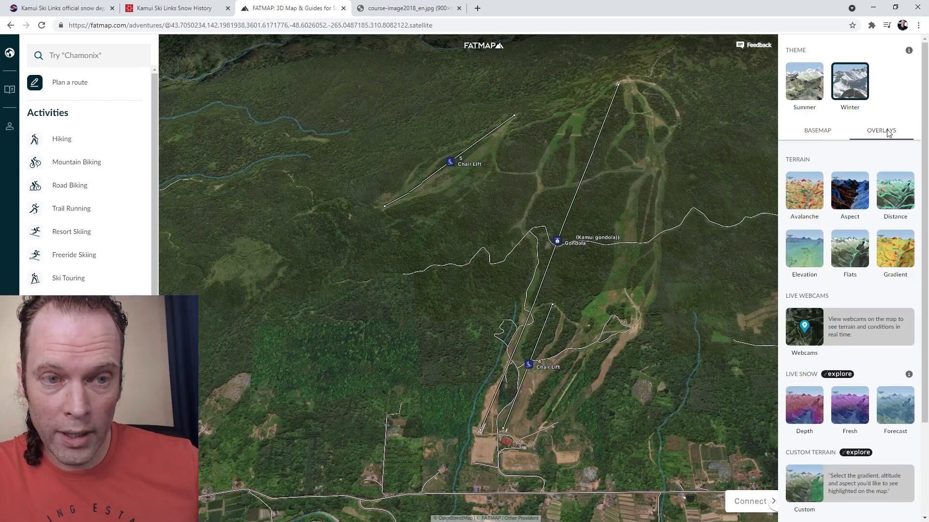
{"action": "left_click", "coordinate": [812, 191]}
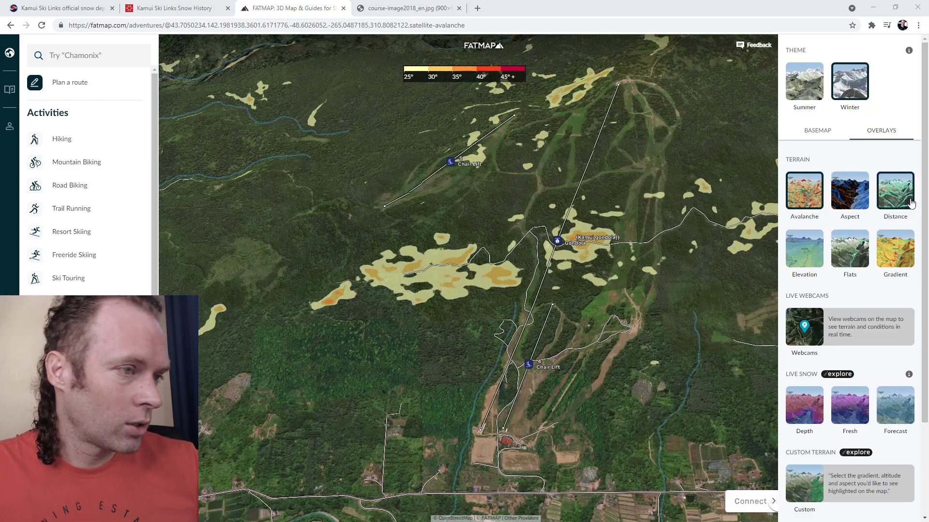
Replace the terrain overlay with Aspect and examine which directions the slopes around the Kamui gondola face.
{"action": "left_click", "coordinate": [849, 191]}
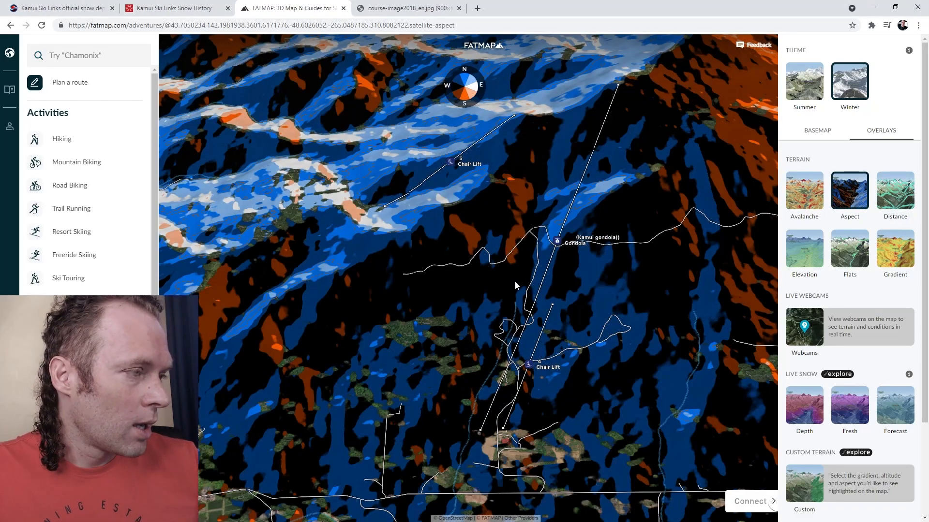
{"action": "scroll", "coordinate": [512, 276], "scroll_direction": "down", "scroll_amount": 3}
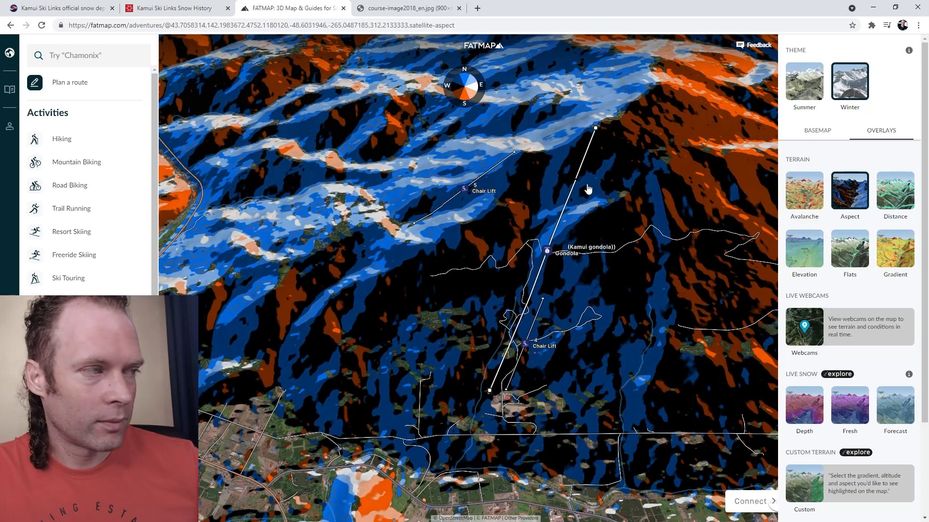
{"action": "scroll", "coordinate": [662, 187], "scroll_direction": "down", "scroll_amount": 1}
{"action": "scroll", "coordinate": [664, 184], "scroll_direction": "up", "scroll_amount": 1}
{"action": "left_click_drag", "start_coordinate": [589, 243], "coordinate": [605, 235]}
{"action": "right_click_drag", "start_coordinate": [597, 237], "coordinate": [610, 181]}
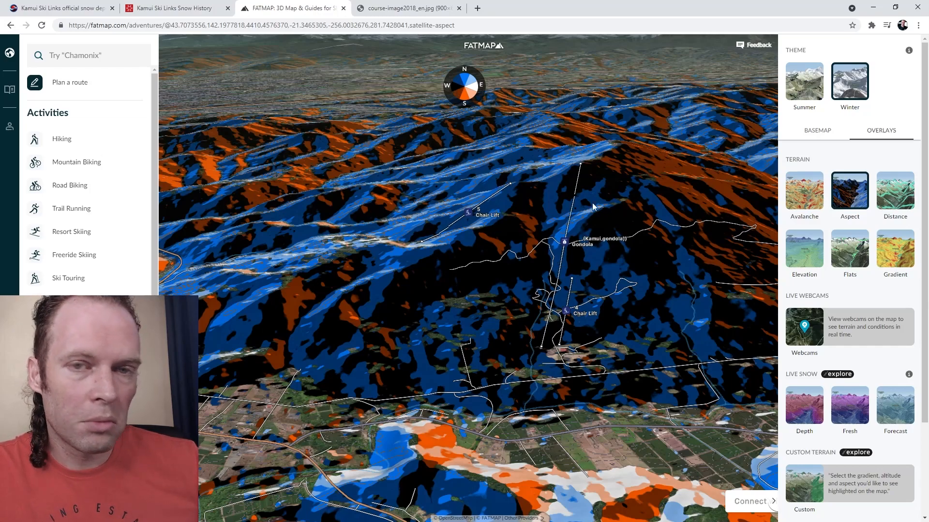
{"action": "right_click_drag", "start_coordinate": [643, 256], "coordinate": [562, 260]}
{"action": "left_click_drag", "start_coordinate": [696, 250], "coordinate": [547, 259]}
{"action": "mouse_move", "coordinate": [673, 258]}
{"action": "right_mouse_down"}
{"action": "mouse_move", "coordinate": [604, 264]}
{"action": "mouse_move", "coordinate": [681, 250]}
{"action": "mouse_move", "coordinate": [653, 251]}
{"action": "right_mouse_up"}
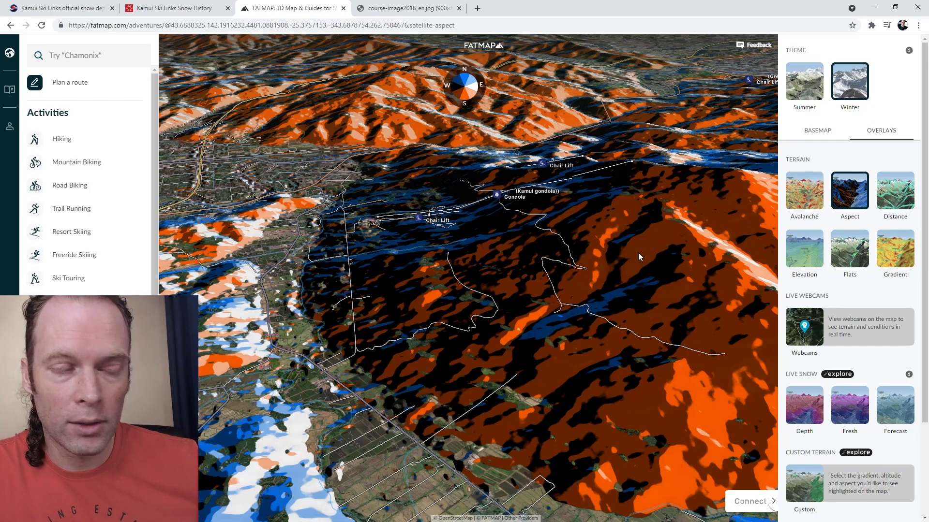
Inspect the slope aspects around Chair Lift 5 and the ridges beyond it.
{"action": "right_click_drag", "start_coordinate": [618, 253], "coordinate": [693, 251]}
{"action": "left_click_drag", "start_coordinate": [692, 250], "coordinate": [579, 259]}
{"action": "right_click_drag", "start_coordinate": [605, 264], "coordinate": [504, 296]}
{"action": "left_click_drag", "start_coordinate": [503, 296], "coordinate": [634, 215]}
{"action": "right_click_drag", "start_coordinate": [633, 215], "coordinate": [497, 271]}
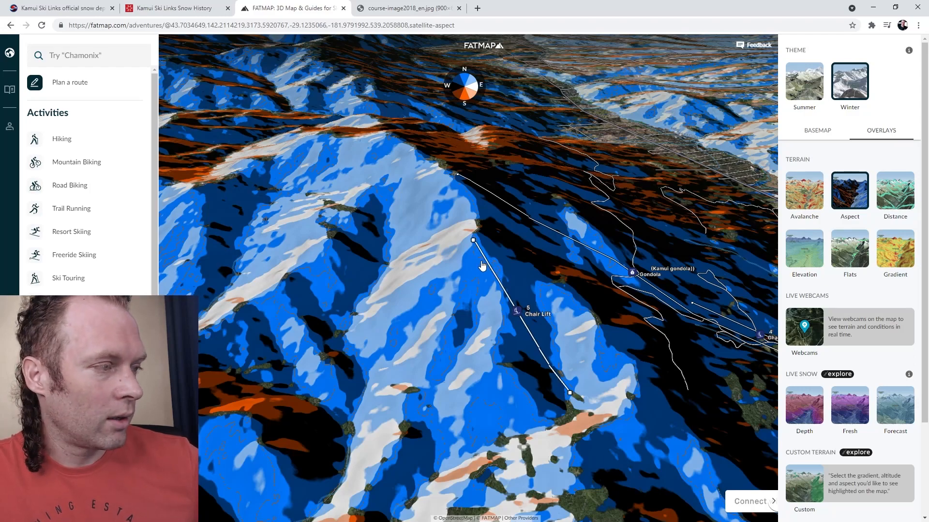
{"action": "left_click_drag", "start_coordinate": [417, 253], "coordinate": [561, 245]}
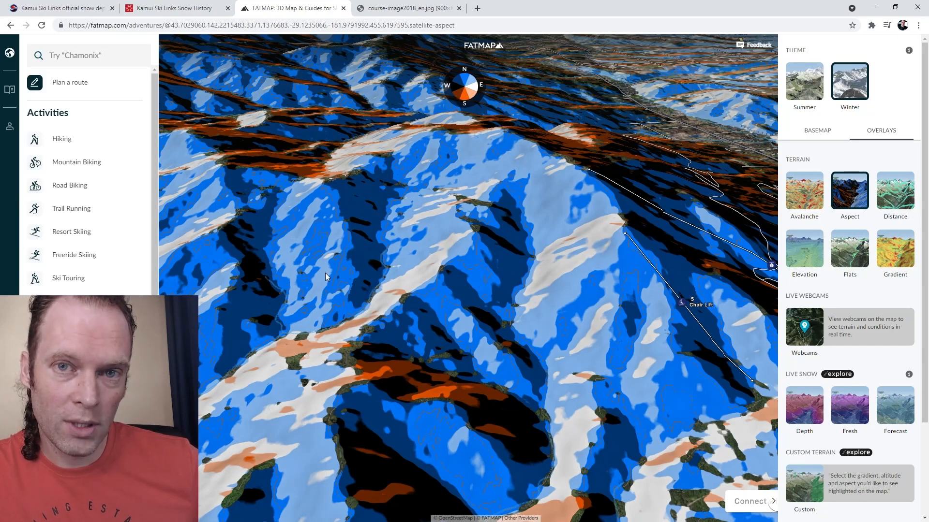
Compare the slope aspects on the gondola side with those on the Chair Lift 5 side of the mountain.
{"action": "right_click_drag", "start_coordinate": [602, 232], "coordinate": [488, 255]}
{"action": "left_click_drag", "start_coordinate": [634, 272], "coordinate": [428, 250]}
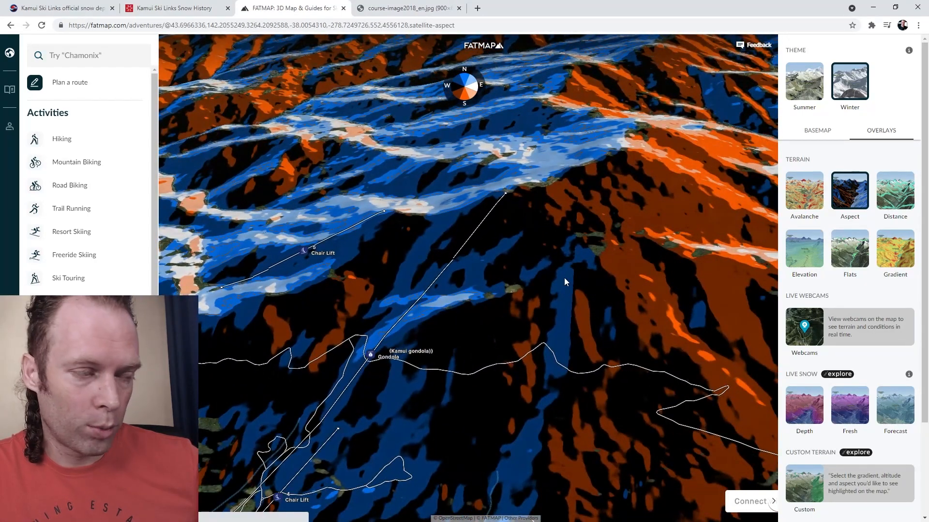
{"action": "scroll", "coordinate": [564, 279], "scroll_direction": "down", "scroll_amount": 2}
{"action": "left_click_drag", "start_coordinate": [535, 286], "coordinate": [550, 254]}
{"action": "right_click_drag", "start_coordinate": [547, 256], "coordinate": [692, 257]}
{"action": "right_click_drag", "start_coordinate": [471, 263], "coordinate": [515, 260]}
{"action": "left_click_drag", "start_coordinate": [478, 277], "coordinate": [516, 244]}
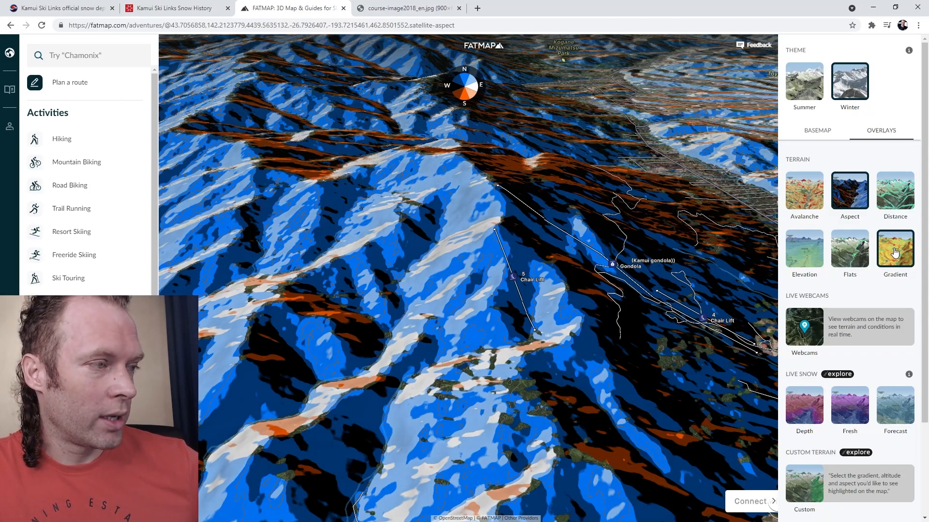
Show the Gradient terrain overlay and examine the slope steepness along the gondola and chair lifts.
{"action": "left_click", "coordinate": [894, 252]}
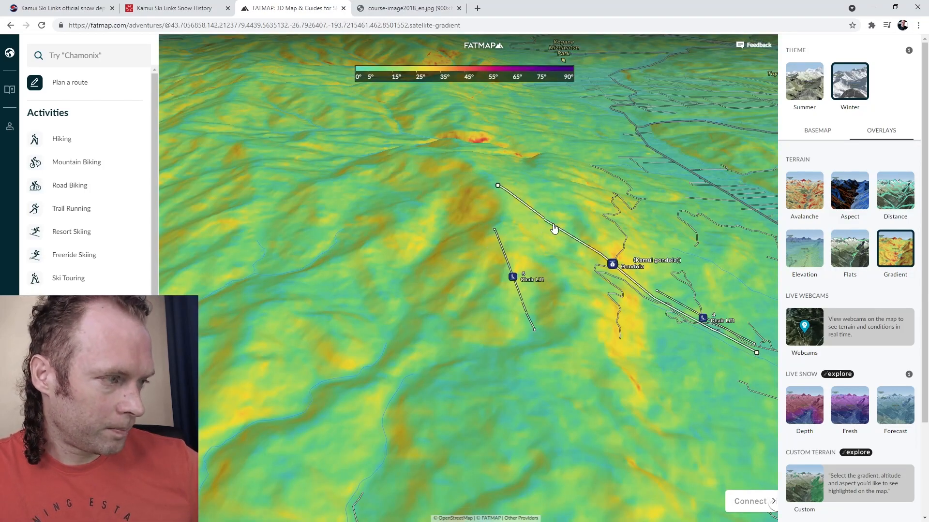
{"action": "right_click_drag", "start_coordinate": [578, 269], "coordinate": [422, 275]}
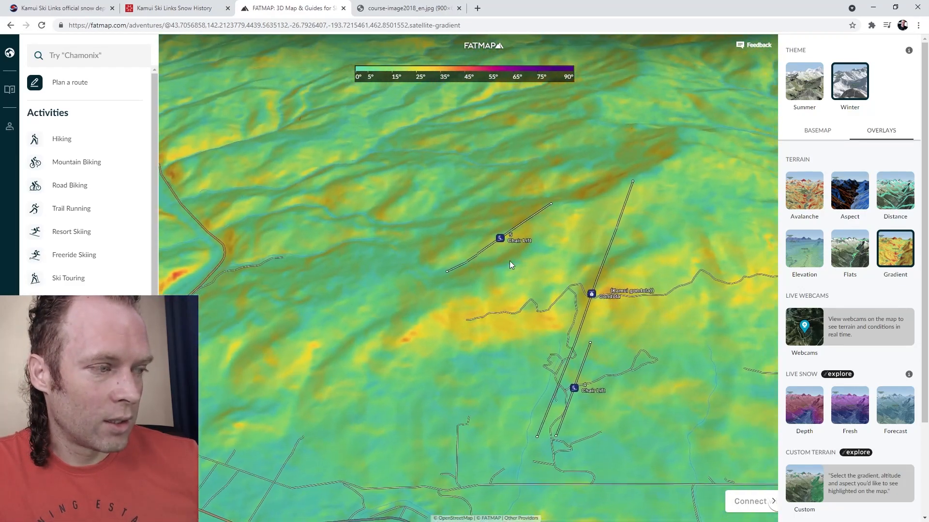
{"action": "right_click_drag", "start_coordinate": [516, 263], "coordinate": [427, 302]}
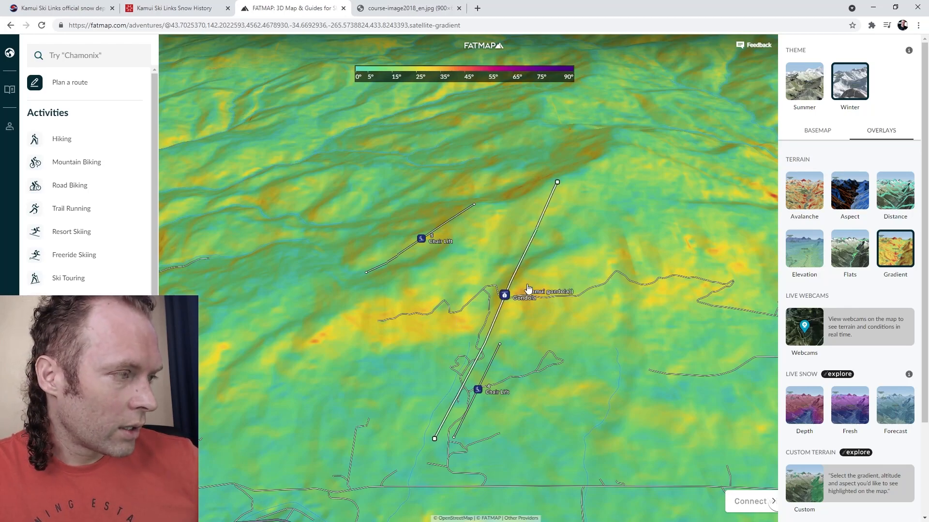
{"action": "right_click_drag", "start_coordinate": [544, 283], "coordinate": [556, 264]}
{"action": "scroll", "coordinate": [523, 269], "scroll_direction": "up", "scroll_amount": 3}
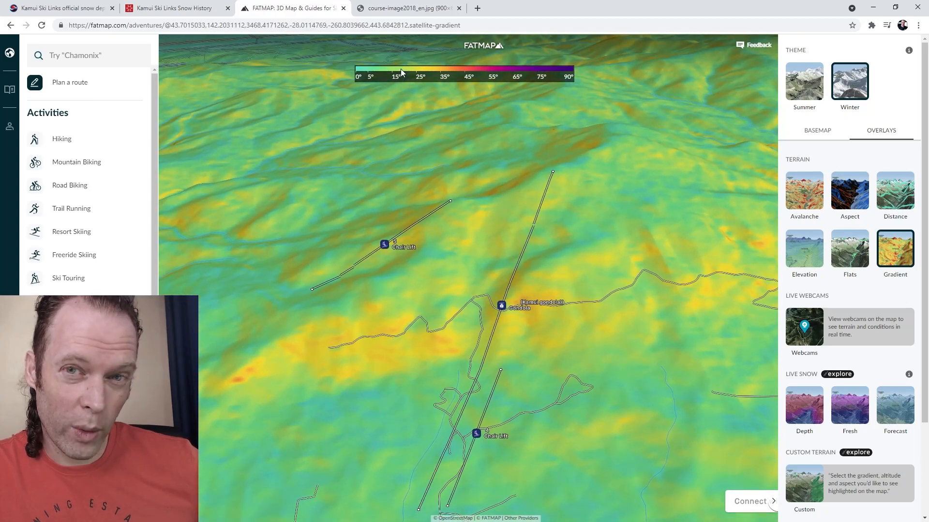
Inspect the gradient of the terrain between Chair Lift 5 and the top of the gondola from several angles.
{"action": "right_click_drag", "start_coordinate": [402, 286], "coordinate": [359, 260]}
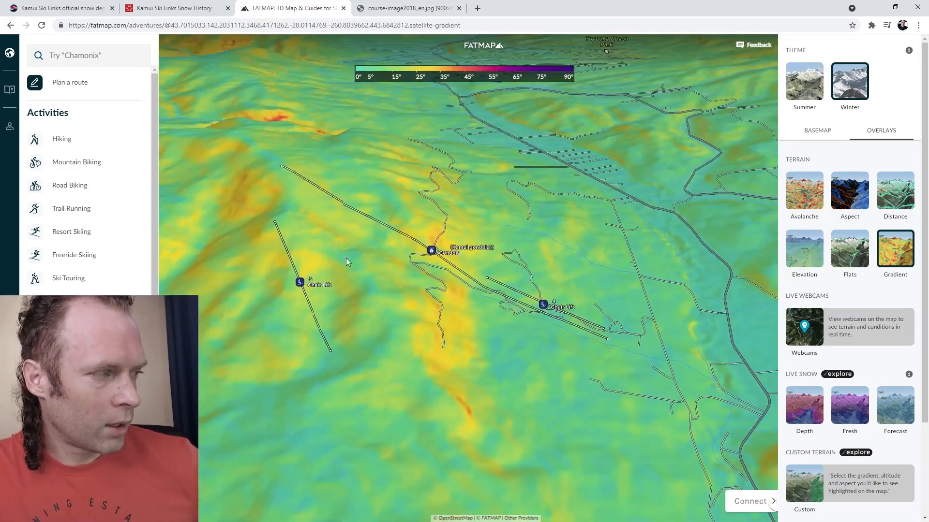
{"action": "left_click_drag", "start_coordinate": [317, 238], "coordinate": [567, 300]}
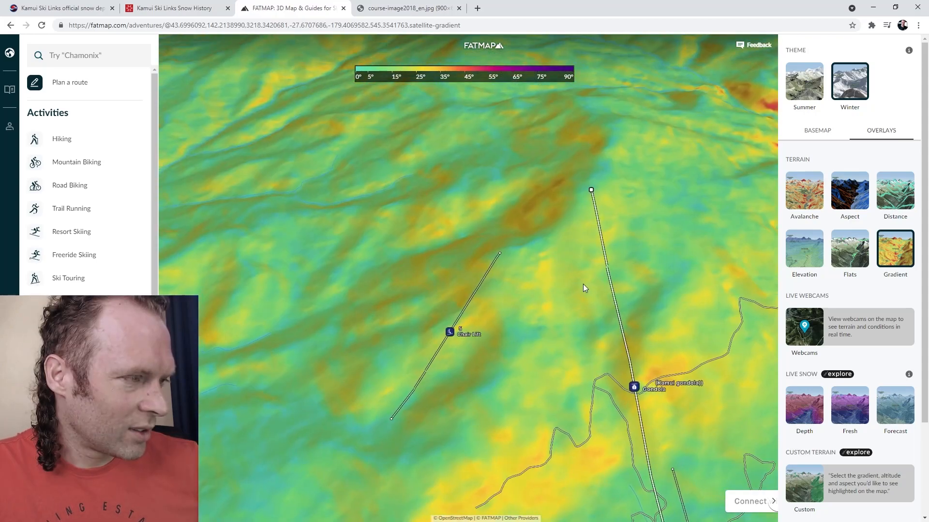
{"action": "left_click_drag", "start_coordinate": [582, 283], "coordinate": [493, 244]}
{"action": "scroll", "coordinate": [492, 245], "scroll_direction": "down", "scroll_amount": 2}
{"action": "mouse_move", "coordinate": [534, 273]}
{"action": "right_mouse_down"}
{"action": "mouse_move", "coordinate": [525, 260]}
{"action": "mouse_move", "coordinate": [517, 268]}
{"action": "right_mouse_up"}
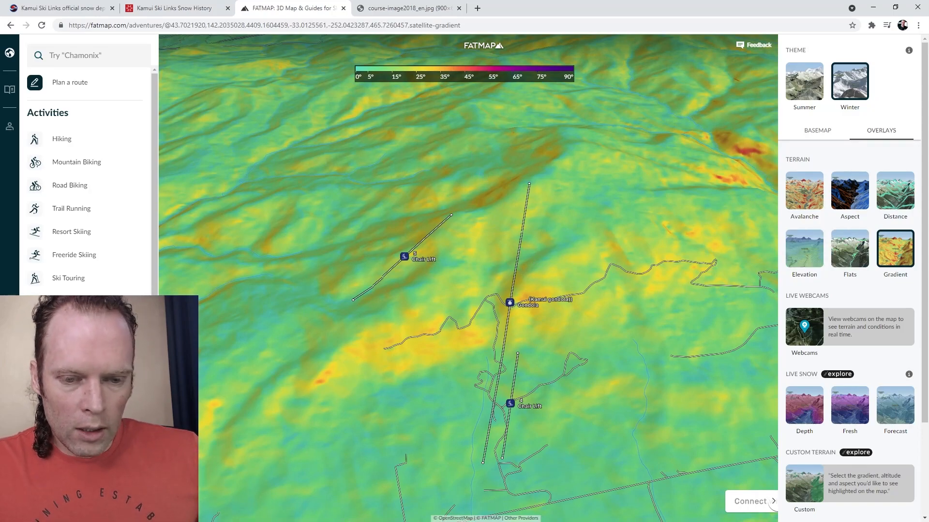
Switch to Google Earth and create a folder named Kamui Ski Links under My Places.
{"action": "key", "text": "alt+Tab"}
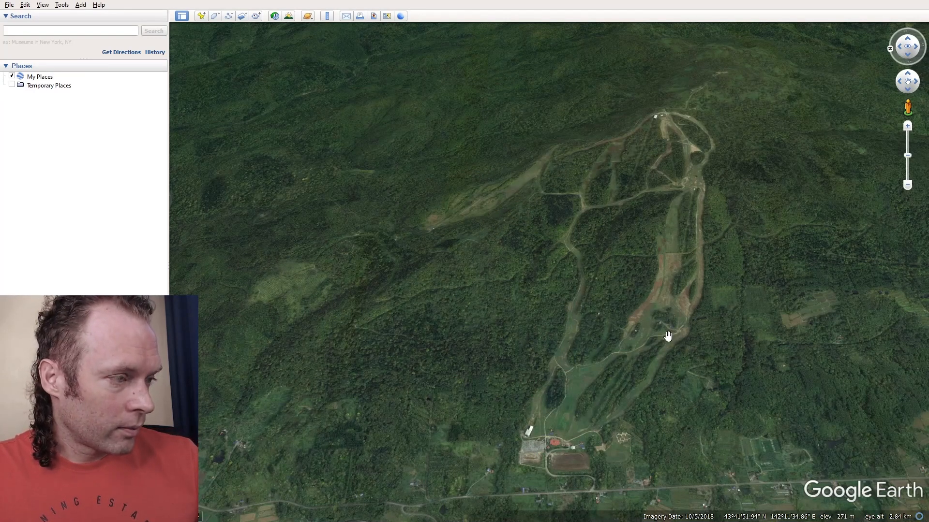
{"action": "left_click_drag", "start_coordinate": [532, 264], "coordinate": [489, 271]}
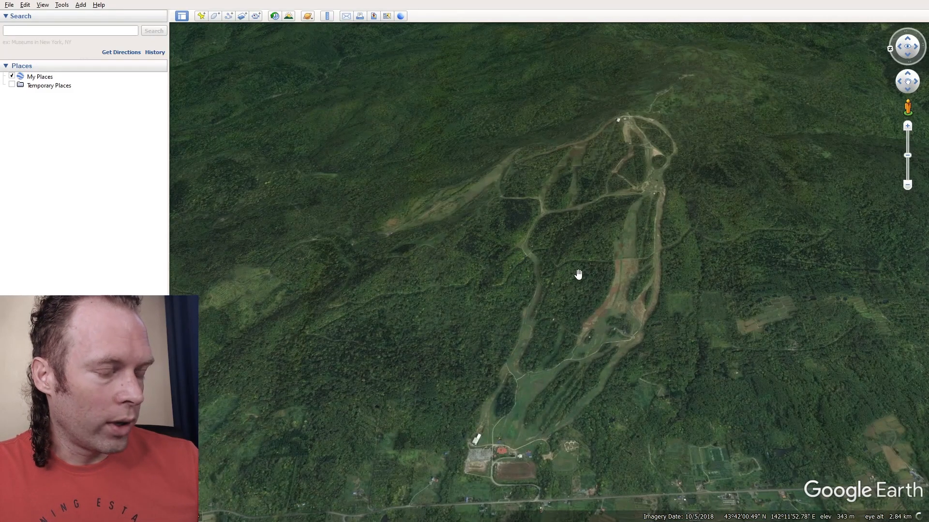
{"action": "right_click", "coordinate": [49, 77]}
{"action": "mouse_move", "coordinate": [63, 82]}
{"action": "left_click", "coordinate": [136, 86]}
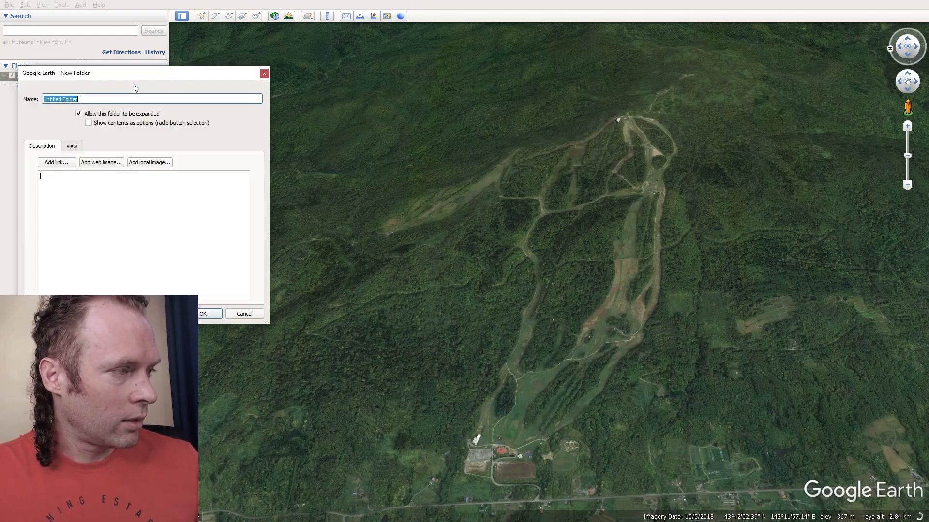
{"action": "type", "text": "Kamui"}
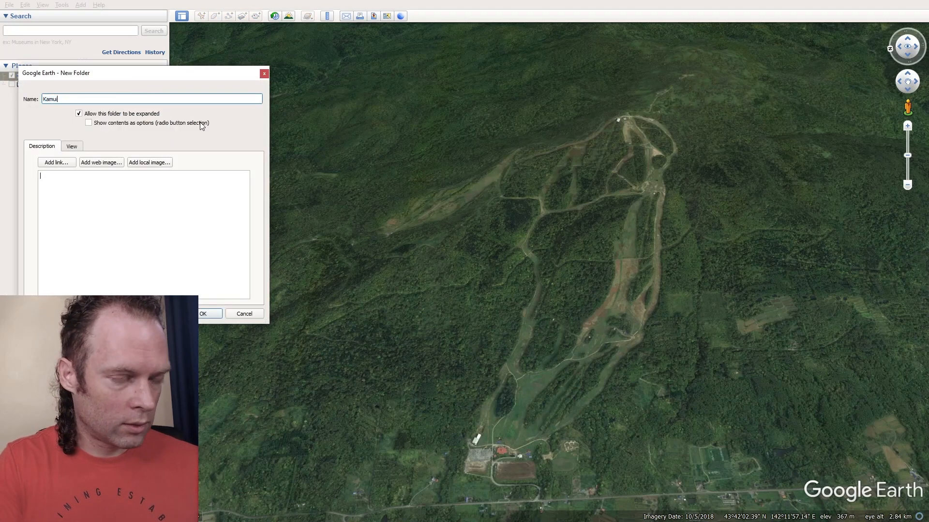
{"action": "type", "text": " Ski Links"}
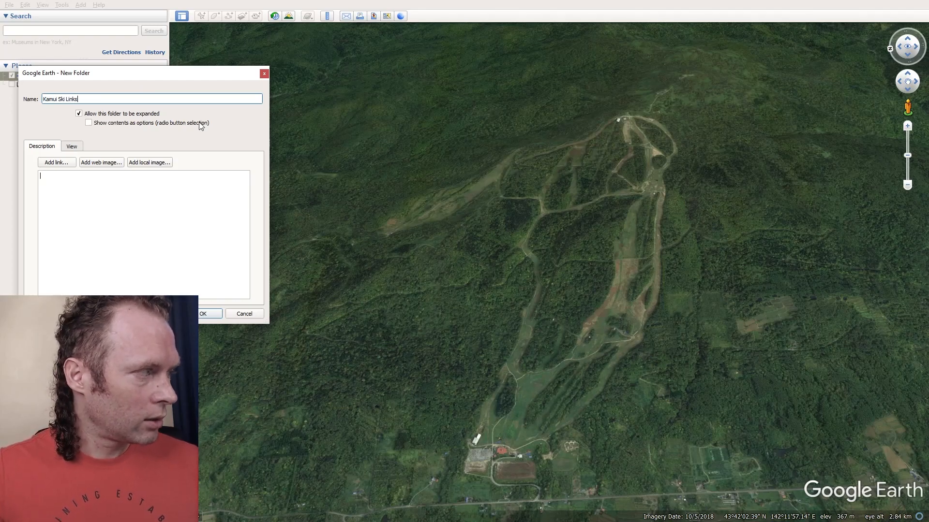
{"action": "left_click", "coordinate": [201, 313]}
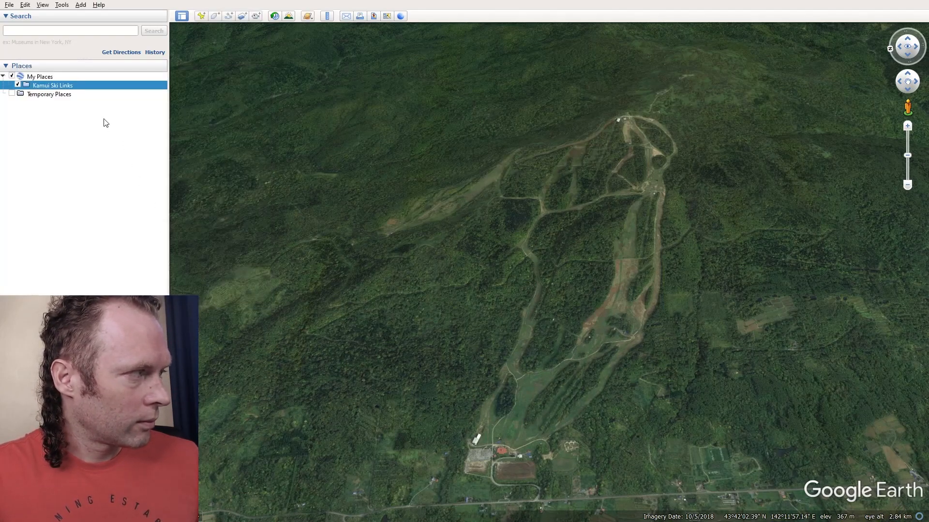
Add a subfolder named Lifts inside the Kamui Ski Links folder.
{"action": "right_click", "coordinate": [65, 88]}
{"action": "mouse_move", "coordinate": [87, 90]}
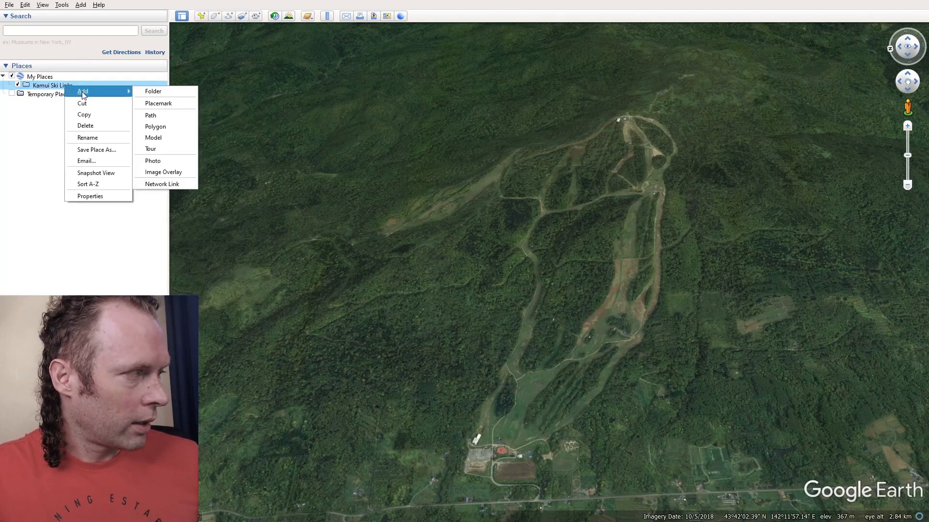
{"action": "left_click", "coordinate": [143, 90]}
{"action": "type", "text": "Lifts"}
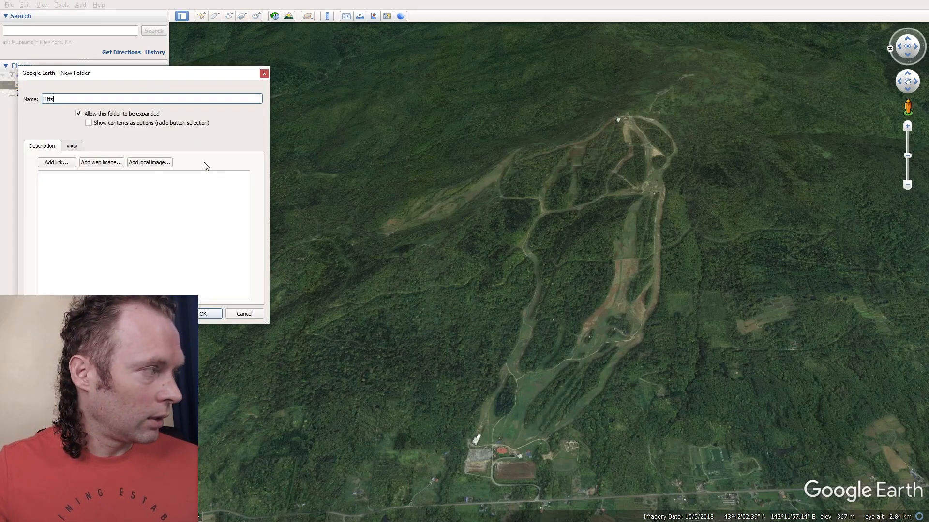
{"action": "left_click", "coordinate": [212, 314]}
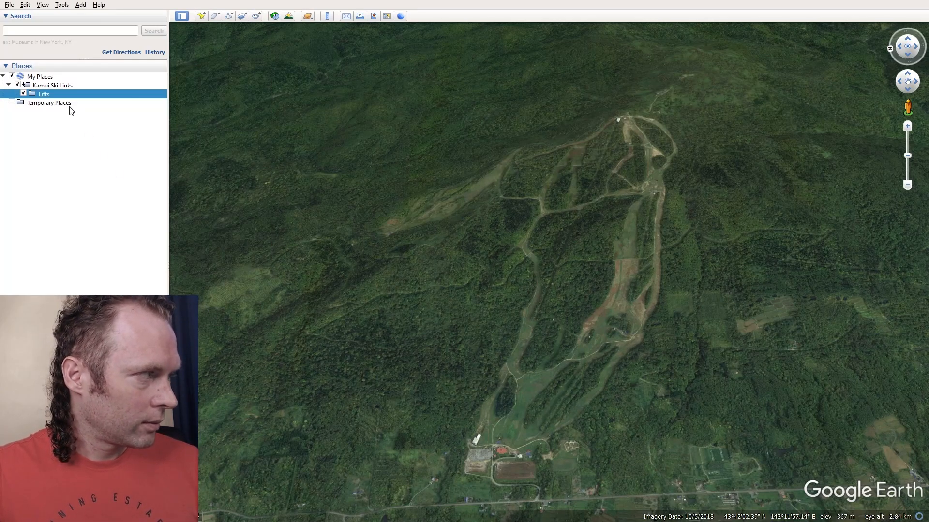
Draw the gondola as a yellow path, width 2.5, from the white base building to the summit station.
{"action": "left_click", "coordinate": [228, 17]}
{"action": "left_click", "coordinate": [81, 121]}
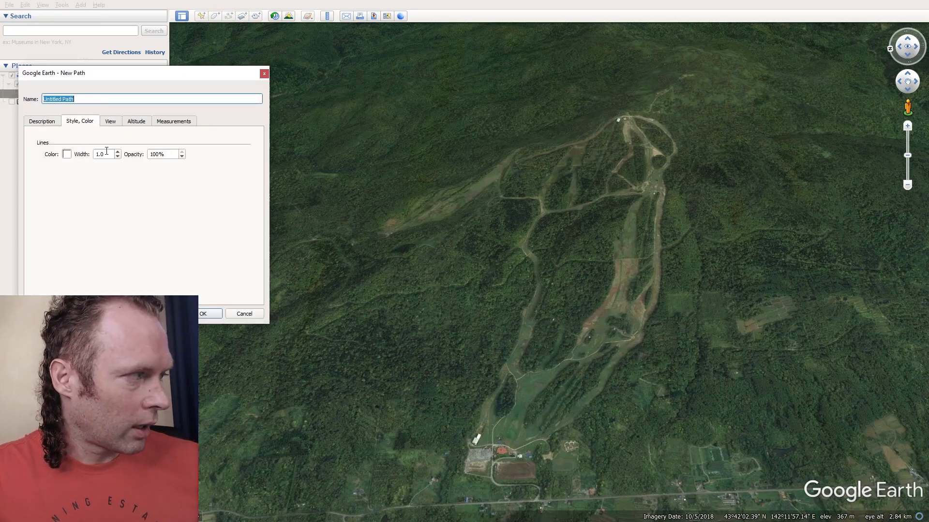
{"action": "left_click", "coordinate": [67, 155]}
{"action": "left_click", "coordinate": [124, 153]}
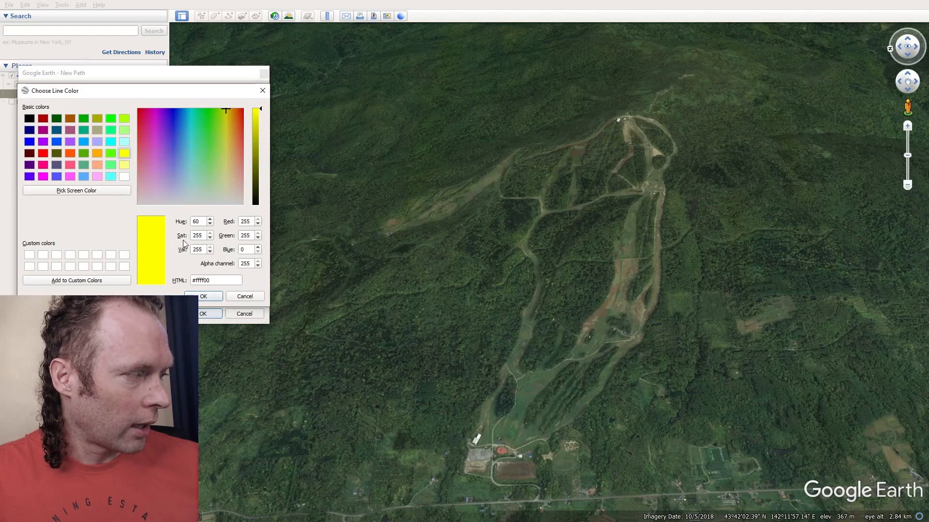
{"action": "left_click", "coordinate": [205, 296]}
{"action": "key", "text": "Tab"}
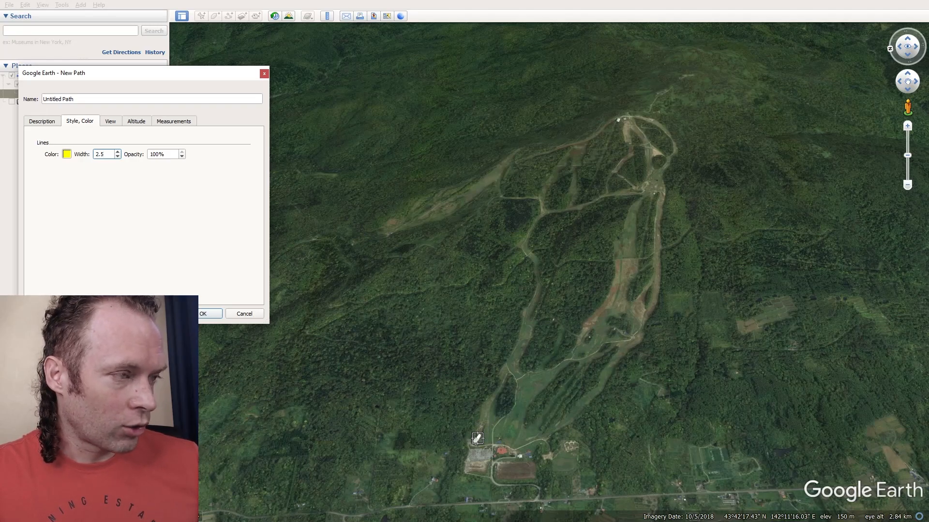
{"action": "left_click", "coordinate": [478, 438]}
{"action": "left_click", "coordinate": [618, 121]}
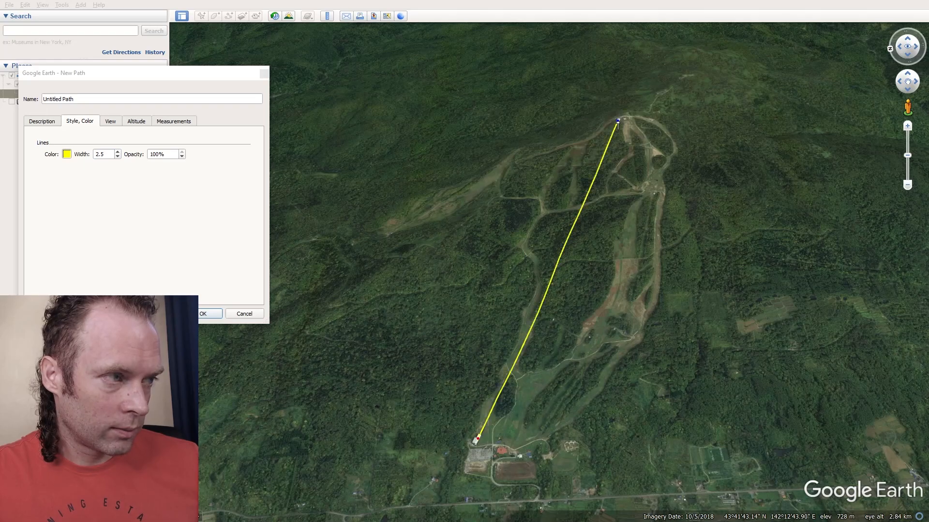
{"action": "left_click", "coordinate": [213, 314]}
Add two lift paths from the base area: a short one beside the gondola and one up to the mid-mountain junction.
{"action": "left_click", "coordinate": [229, 16]}
{"action": "left_click", "coordinate": [501, 439]}
{"action": "left_click", "coordinate": [553, 319]}
{"action": "left_click", "coordinate": [211, 313]}
{"action": "left_click", "coordinate": [229, 16]}
{"action": "left_click", "coordinate": [528, 453]}
{"action": "left_click", "coordinate": [615, 329]}
{"action": "left_click", "coordinate": [213, 314]}
Add two upper lift paths, from the mid-mountain junction to the upper clearing and from that clearing to the summit.
{"action": "left_click", "coordinate": [229, 16]}
{"action": "left_click", "coordinate": [624, 332]}
{"action": "left_click", "coordinate": [654, 194]}
{"action": "left_click", "coordinate": [212, 313]}
{"action": "left_click", "coordinate": [228, 16]}
{"action": "left_click", "coordinate": [639, 189]}
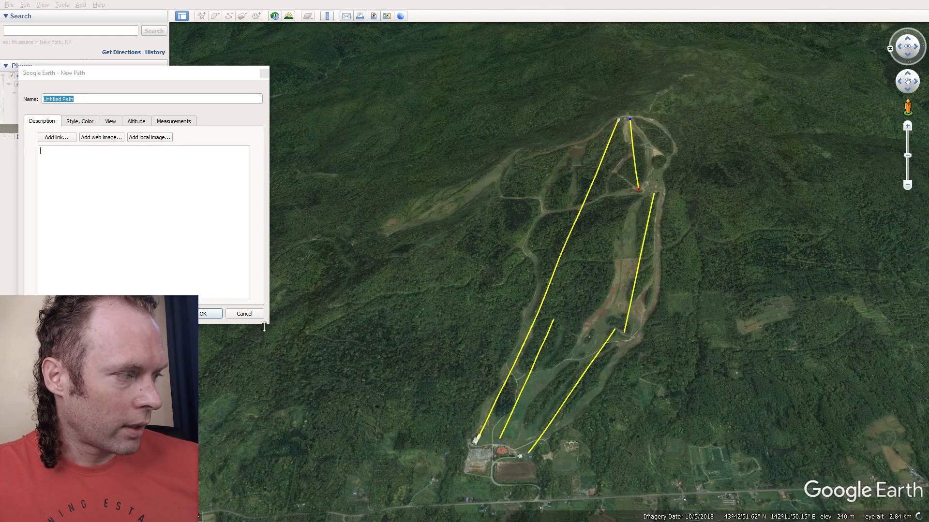
{"action": "left_click", "coordinate": [212, 313]}
Add a lift path along the separate cleared run on the far ridge, where Chair Lift 5 stands.
{"action": "middle_click_drag", "start_coordinate": [508, 241], "coordinate": [605, 227]}
{"action": "left_click", "coordinate": [229, 16]}
{"action": "left_click", "coordinate": [448, 266]}
{"action": "left_click", "coordinate": [450, 133]}
{"action": "left_click", "coordinate": [213, 313]}
Check the alignment of the drawn lift paths from the summit stations down to the base area.
{"action": "scroll", "coordinate": [516, 215], "scroll_direction": "up", "scroll_amount": 5}
{"action": "left_click_drag", "start_coordinate": [516, 216], "coordinate": [440, 268]}
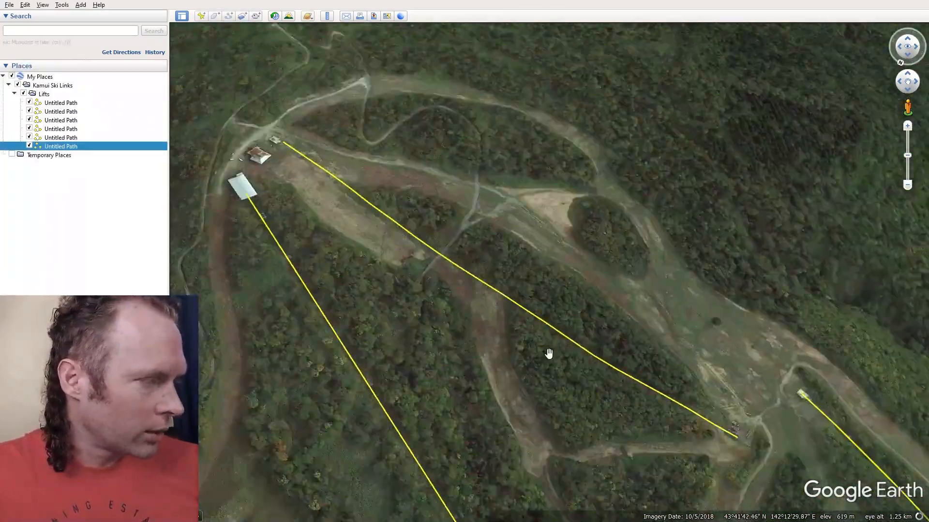
{"action": "left_click_drag", "start_coordinate": [677, 412], "coordinate": [473, 259]}
{"action": "scroll", "coordinate": [473, 259], "scroll_direction": "down", "scroll_amount": 3}
{"action": "left_click_drag", "start_coordinate": [629, 436], "coordinate": [562, 326]}
{"action": "middle_click_drag", "start_coordinate": [562, 325], "coordinate": [612, 328]}
{"action": "right_click", "coordinate": [607, 328]}
{"action": "left_click", "coordinate": [628, 426]}
{"action": "left_click", "coordinate": [244, 314]}
{"action": "scroll", "coordinate": [569, 336], "scroll_direction": "down", "scroll_amount": 4}
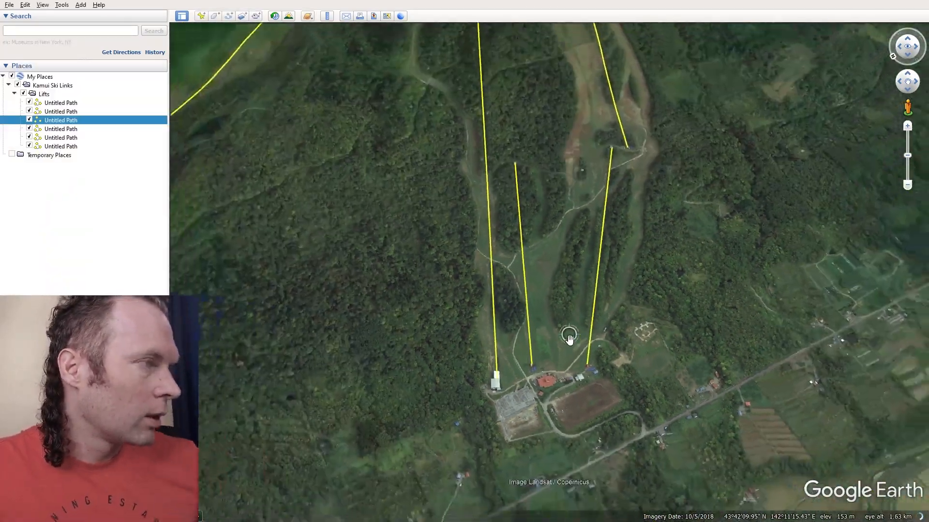
Review the overall layout of the six lift paths across the whole mountain.
{"action": "scroll", "coordinate": [569, 337], "scroll_direction": "down", "scroll_amount": 3}
{"action": "left_click_drag", "start_coordinate": [431, 197], "coordinate": [474, 257]}
{"action": "middle_click_drag", "start_coordinate": [493, 223], "coordinate": [483, 285]}
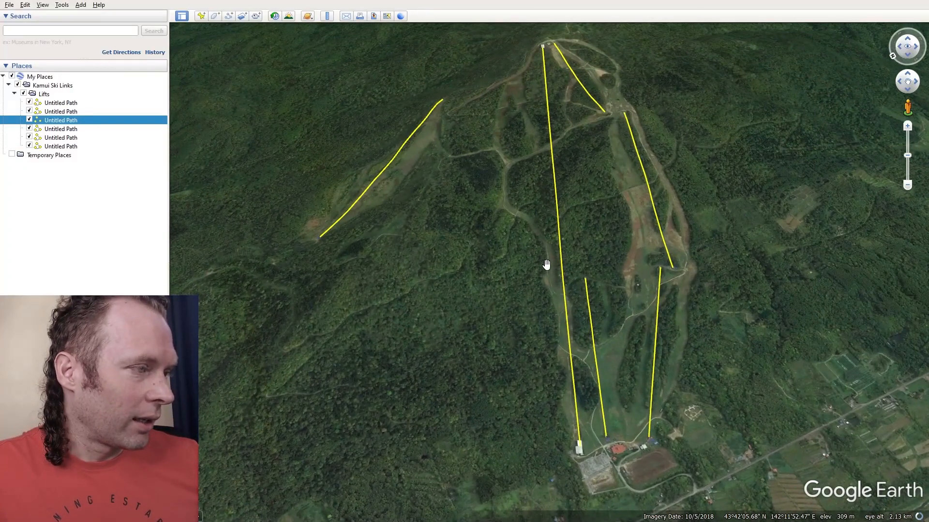
{"action": "scroll", "coordinate": [549, 260], "scroll_direction": "down", "scroll_amount": 2}
{"action": "left_click_drag", "start_coordinate": [582, 260], "coordinate": [570, 273]}
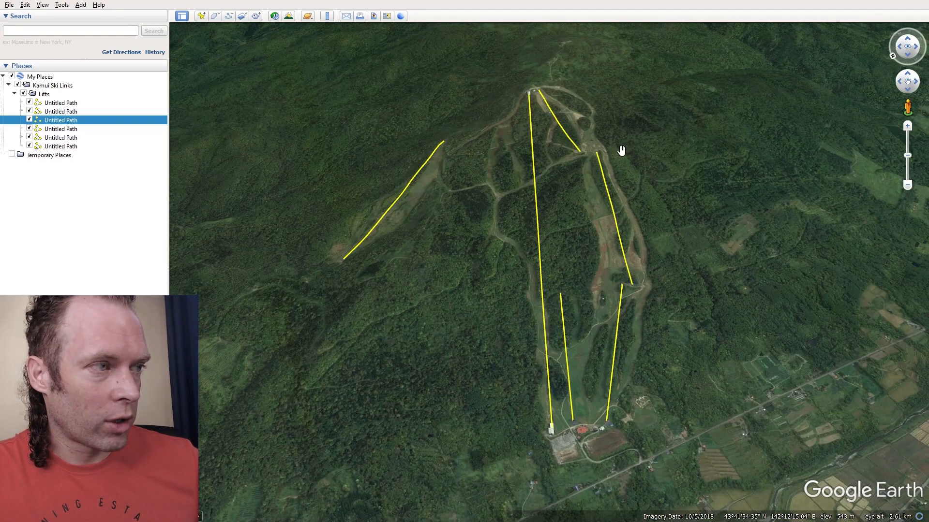
{"action": "left_click_drag", "start_coordinate": [653, 172], "coordinate": [661, 189]}
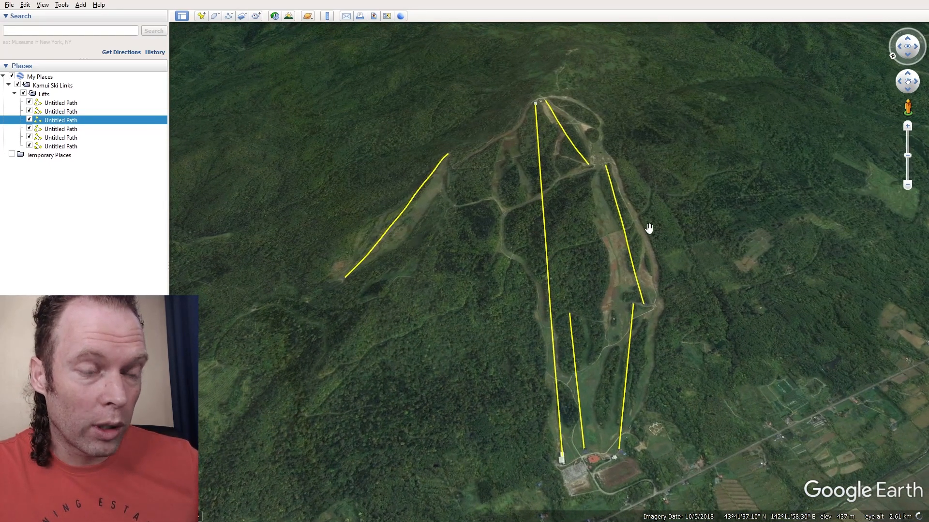
{"action": "scroll", "coordinate": [759, 192], "scroll_direction": "down", "scroll_amount": 2}
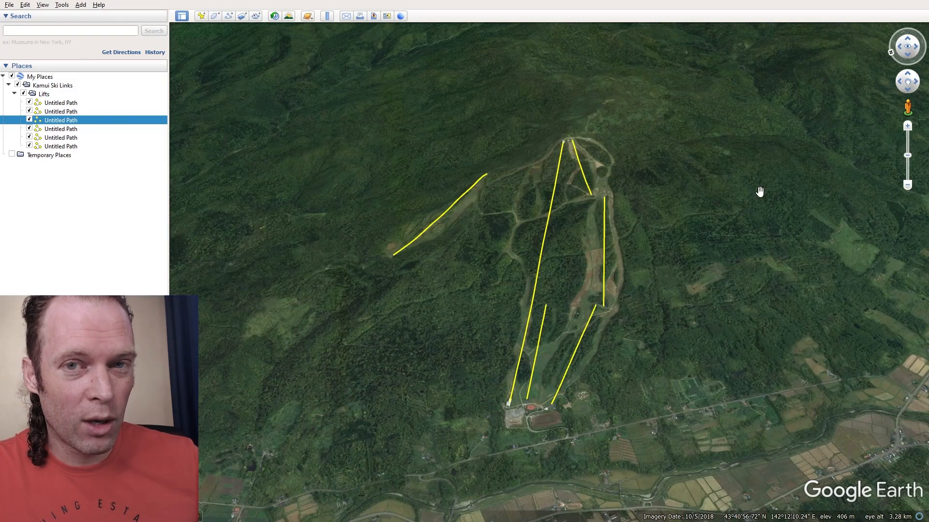
{"action": "left_click_drag", "start_coordinate": [613, 164], "coordinate": [616, 175]}
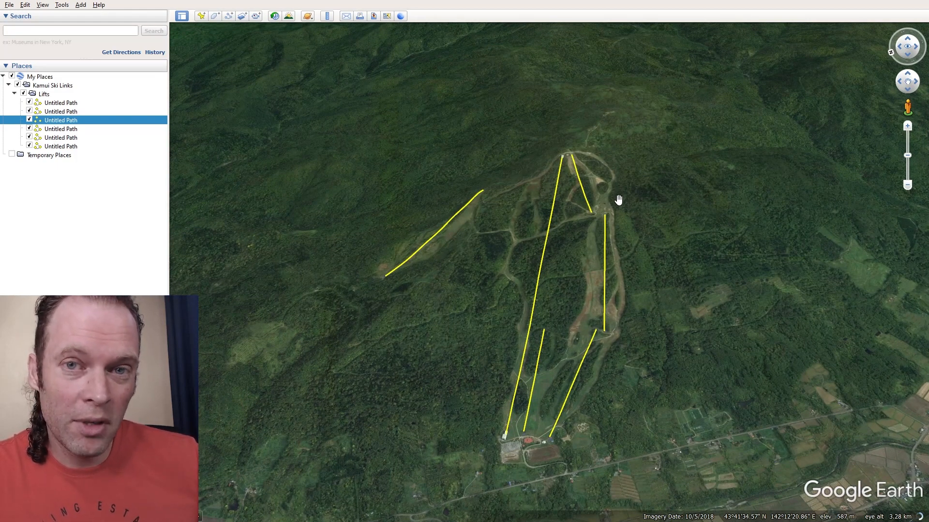
Examine the forested slope and higher ridge beyond the gondola's top station from several angles.
{"action": "scroll", "coordinate": [618, 200], "scroll_direction": "up", "scroll_amount": 3}
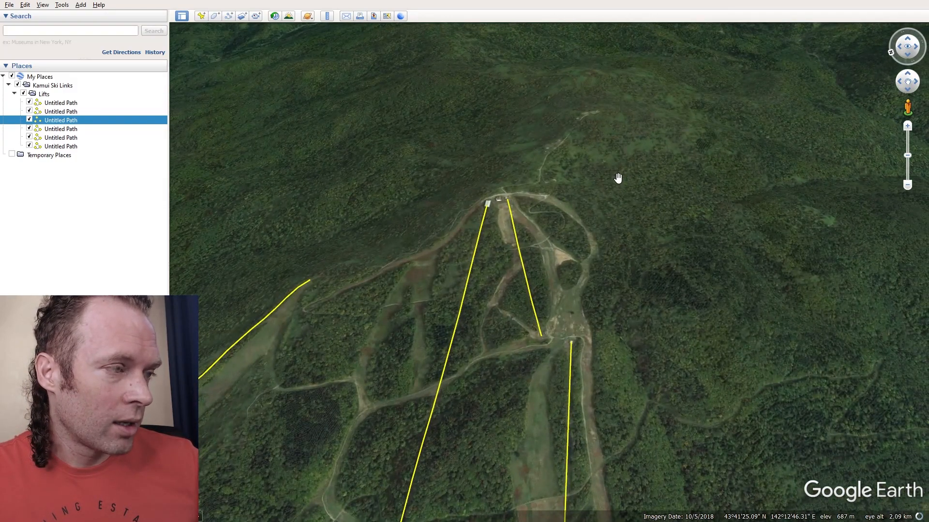
{"action": "mouse_move", "coordinate": [618, 178]}
{"action": "middle_mouse_down"}
{"action": "mouse_move", "coordinate": [625, 192]}
{"action": "mouse_move", "coordinate": [587, 224]}
{"action": "mouse_move", "coordinate": [541, 234]}
{"action": "middle_mouse_up"}
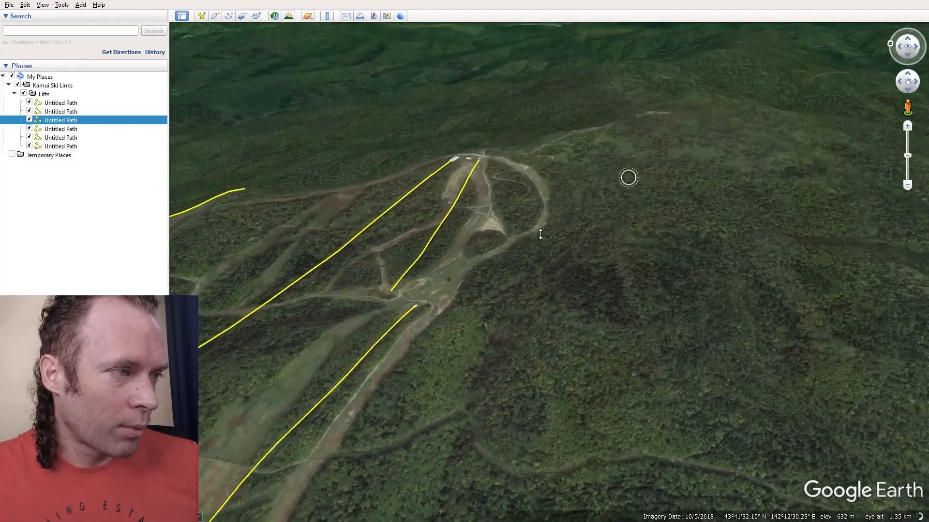
{"action": "scroll", "coordinate": [673, 128], "scroll_direction": "up", "scroll_amount": 2}
{"action": "middle_click_drag", "start_coordinate": [680, 169], "coordinate": [650, 265]}
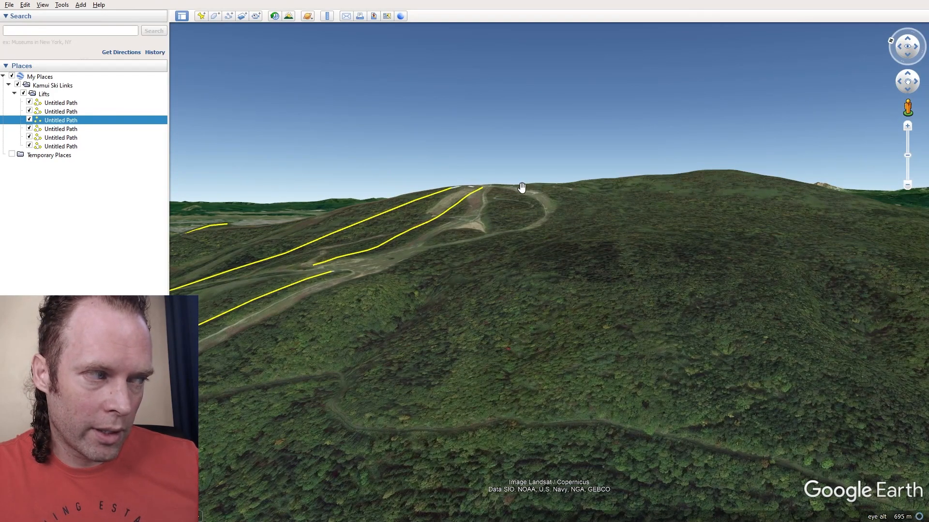
{"action": "middle_click_drag", "start_coordinate": [668, 346], "coordinate": [559, 185]}
{"action": "middle_click_drag", "start_coordinate": [646, 202], "coordinate": [592, 212]}
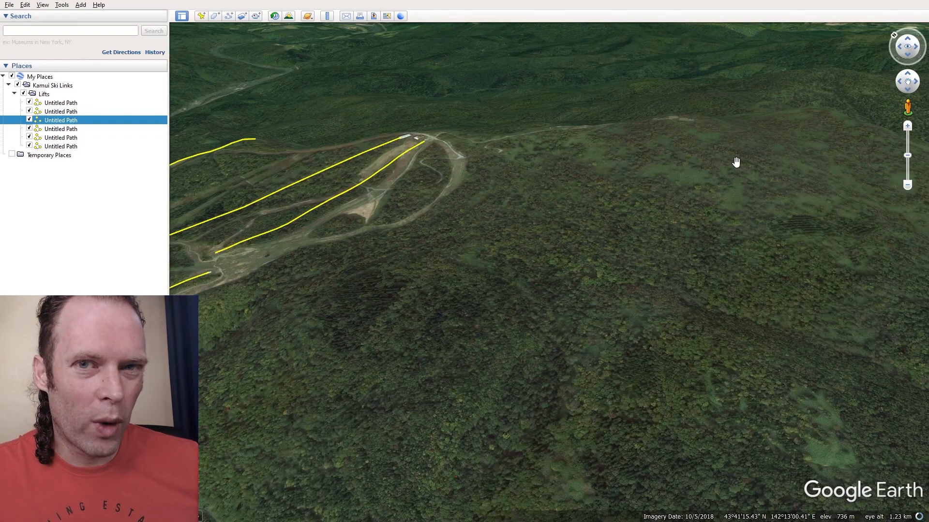
{"action": "middle_click_drag", "start_coordinate": [711, 205], "coordinate": [642, 194]}
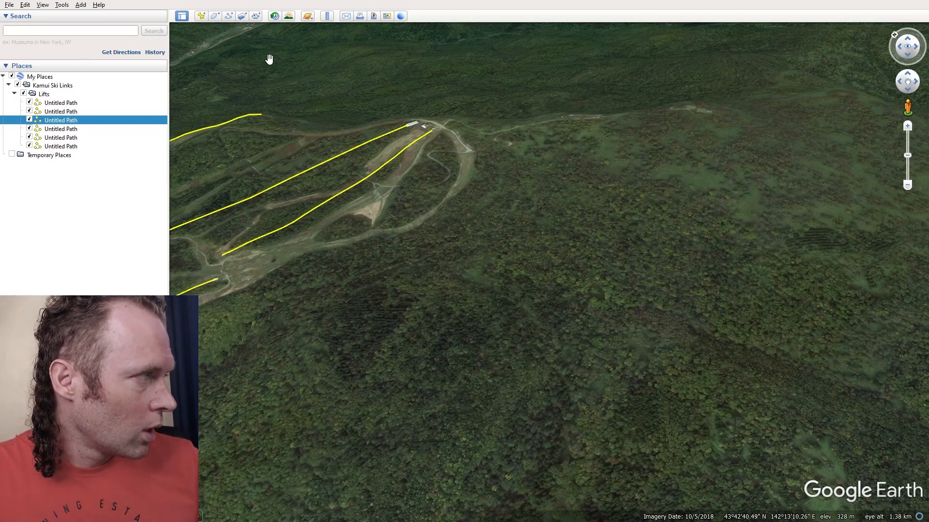
Draw a lift path from the bare clearing on the higher peak down the forested slope beside the resort.
{"action": "left_click", "coordinate": [228, 16]}
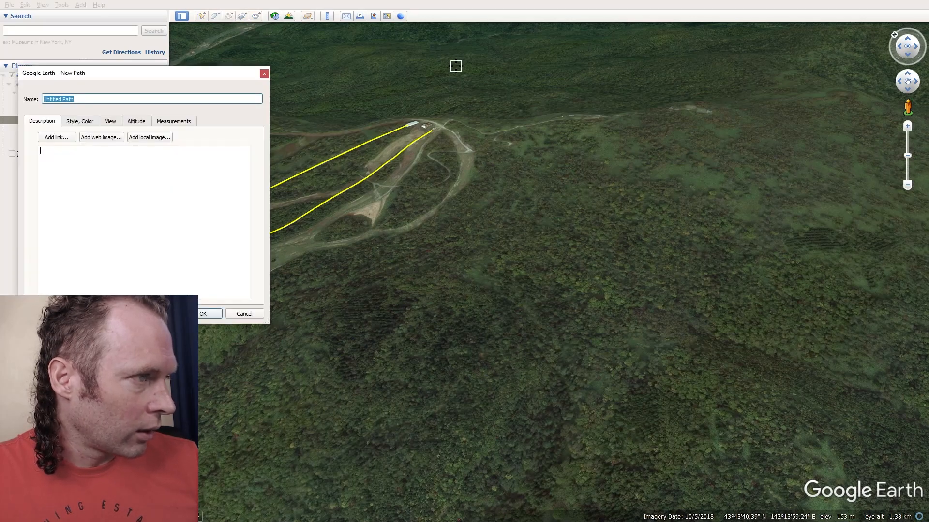
{"action": "left_click", "coordinate": [694, 111]}
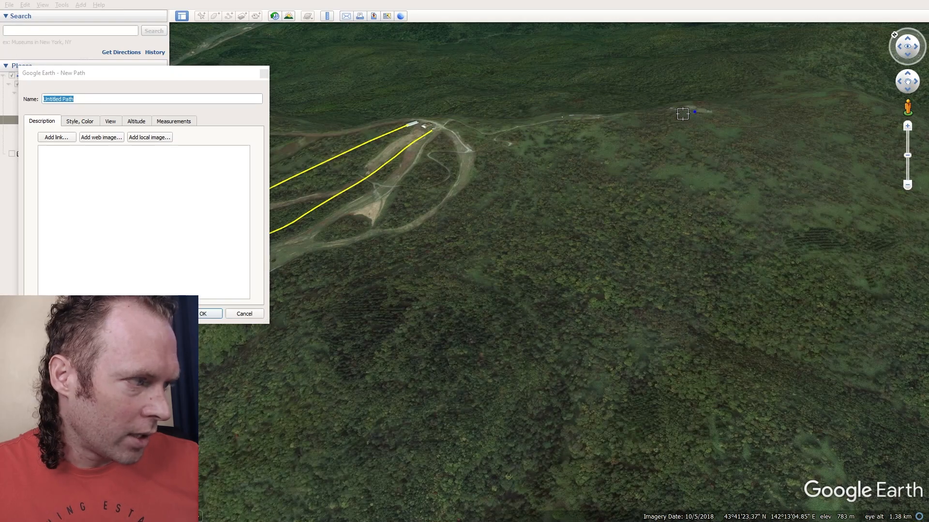
{"action": "left_click", "coordinate": [434, 272]}
{"action": "left_click", "coordinate": [201, 314]}
Move the lower end of the new path on the forested slope farther downhill and review its alignment.
{"action": "middle_click_drag", "start_coordinate": [508, 290], "coordinate": [476, 249]}
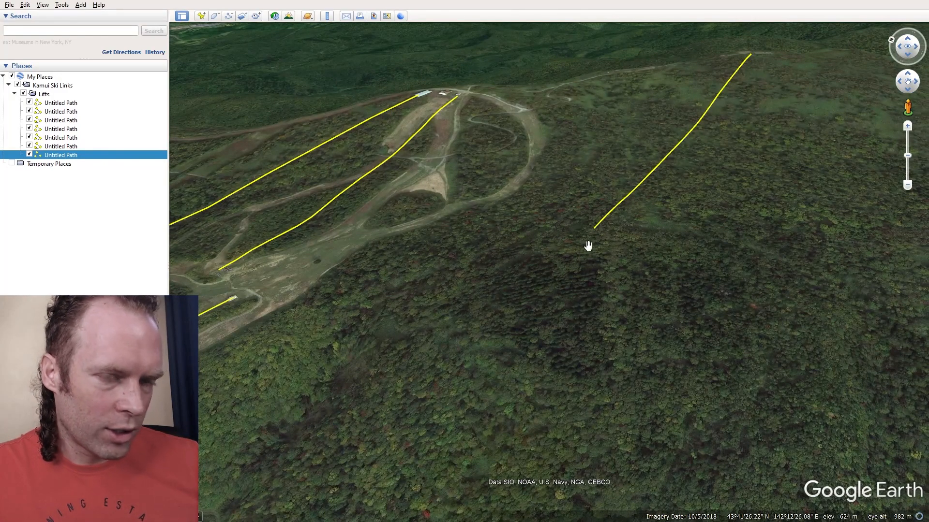
{"action": "middle_click_drag", "start_coordinate": [639, 234], "coordinate": [461, 313]}
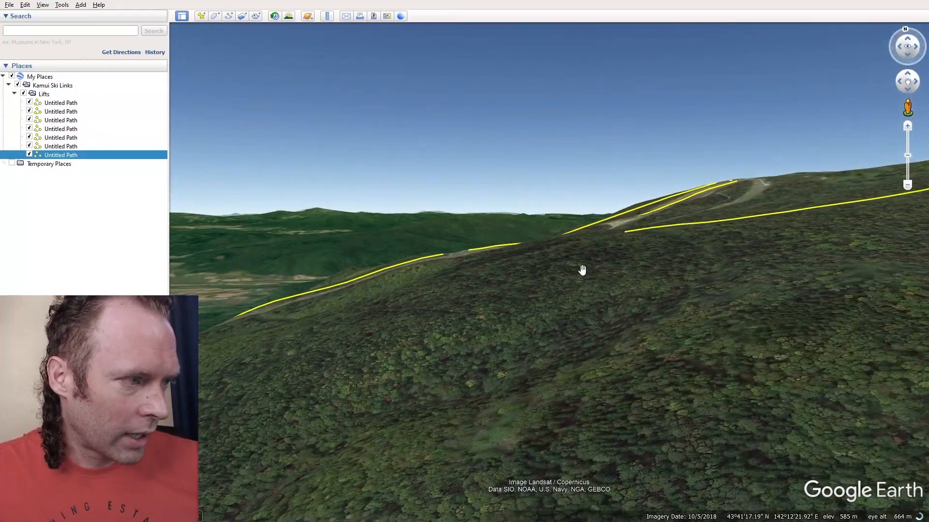
{"action": "middle_click_drag", "start_coordinate": [577, 290], "coordinate": [585, 198]}
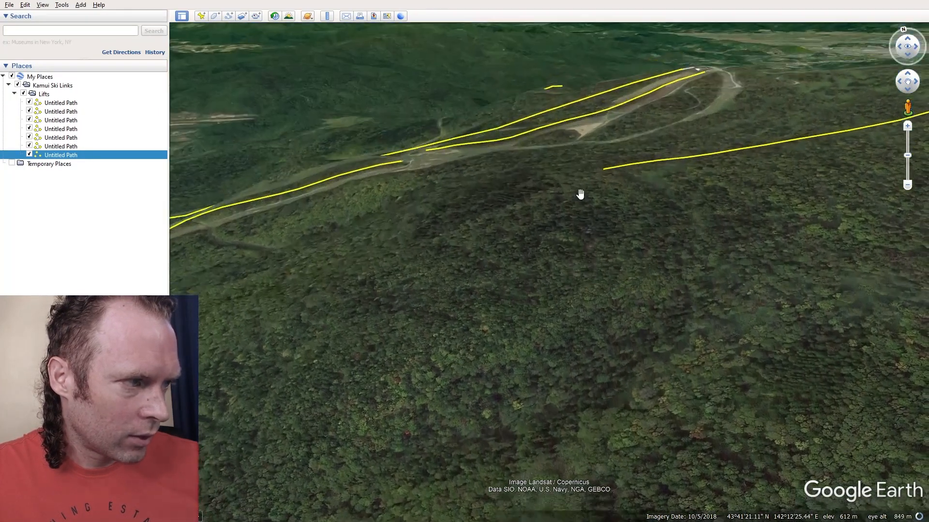
{"action": "left_click_drag", "start_coordinate": [575, 175], "coordinate": [547, 276]}
{"action": "right_click", "coordinate": [649, 263]}
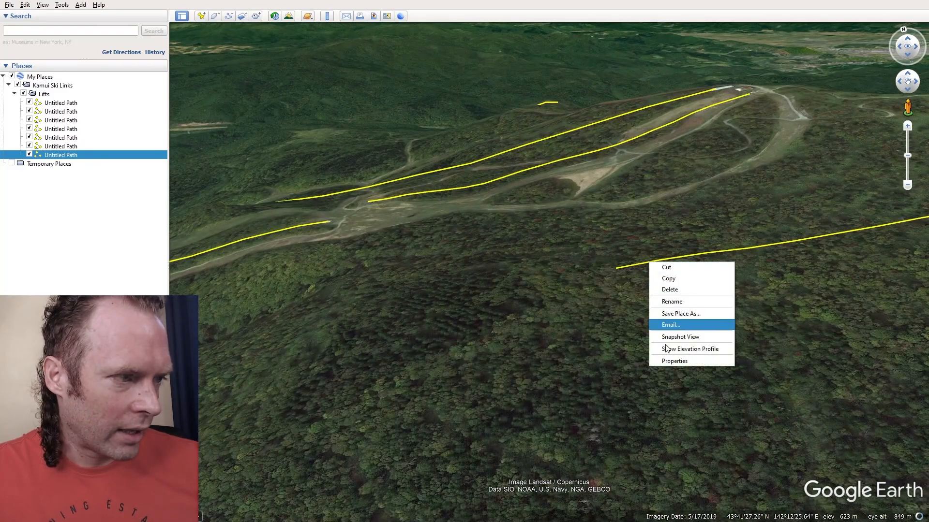
{"action": "left_click", "coordinate": [670, 361]}
{"action": "left_click_drag", "start_coordinate": [616, 270], "coordinate": [544, 279]}
{"action": "left_click", "coordinate": [202, 313]}
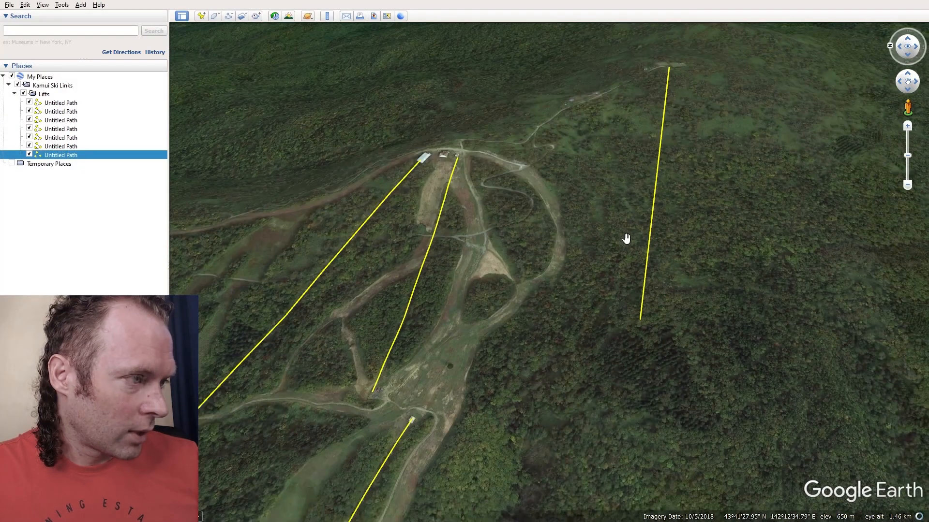
{"action": "middle_click_drag", "start_coordinate": [627, 233], "coordinate": [630, 303]}
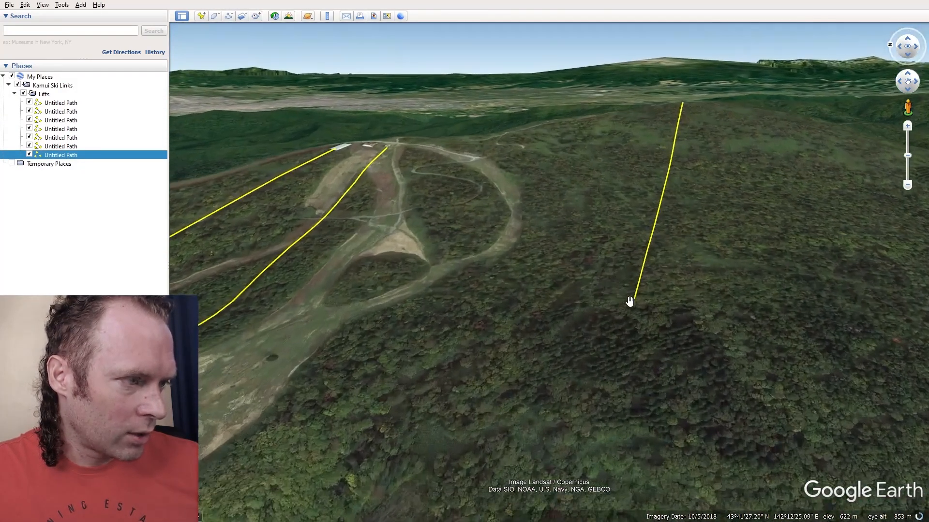
{"action": "scroll", "coordinate": [635, 302], "scroll_direction": "down", "scroll_amount": 3}
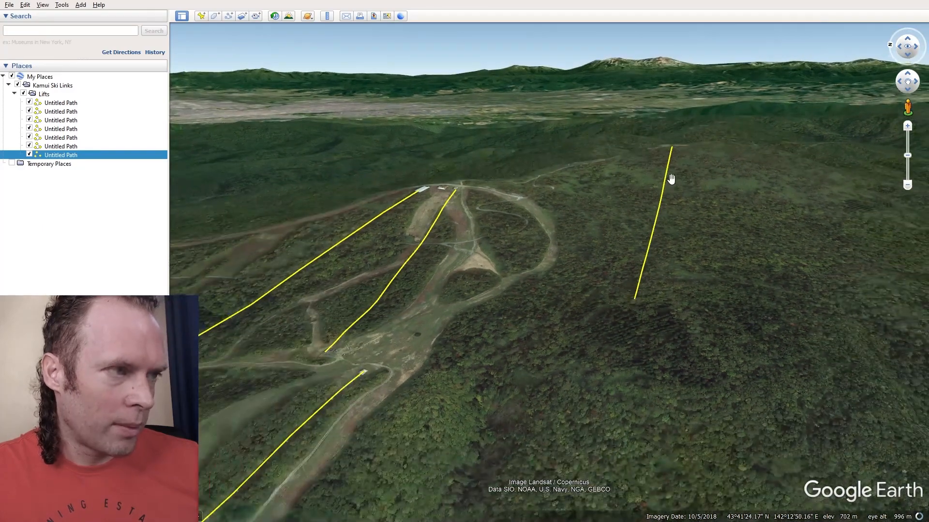
Examine the proposed lift path on the higher peak in relation to the resort's existing lifts and runs.
{"action": "left_click_drag", "start_coordinate": [669, 179], "coordinate": [647, 344]}
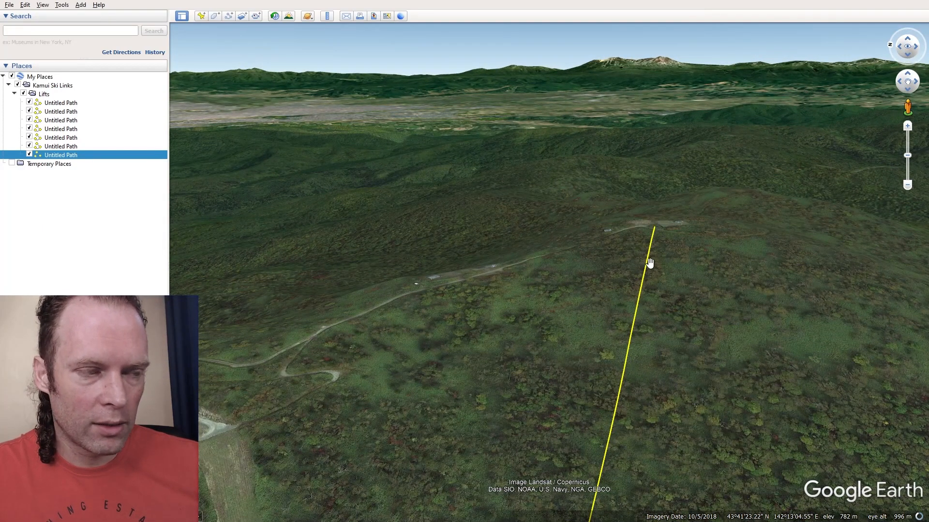
{"action": "left_click_drag", "start_coordinate": [653, 248], "coordinate": [678, 220]}
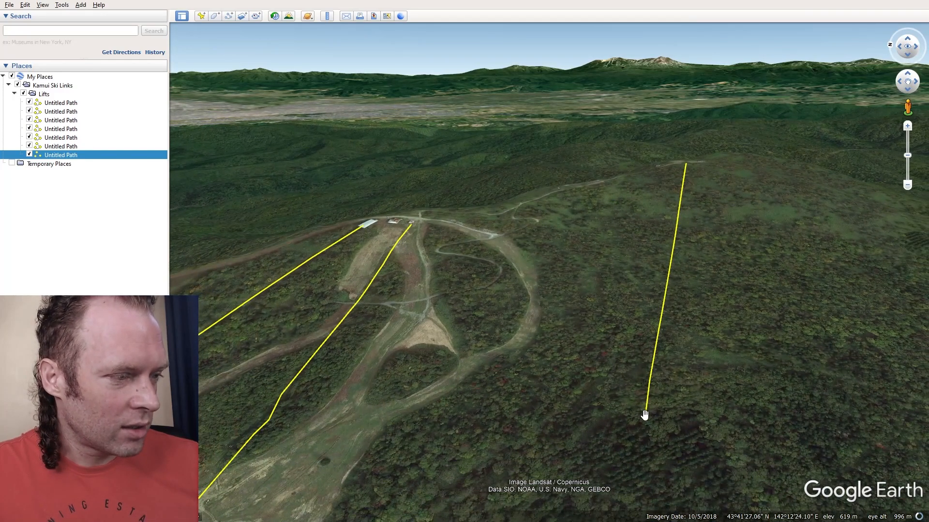
{"action": "middle_click_drag", "start_coordinate": [669, 379], "coordinate": [616, 339]}
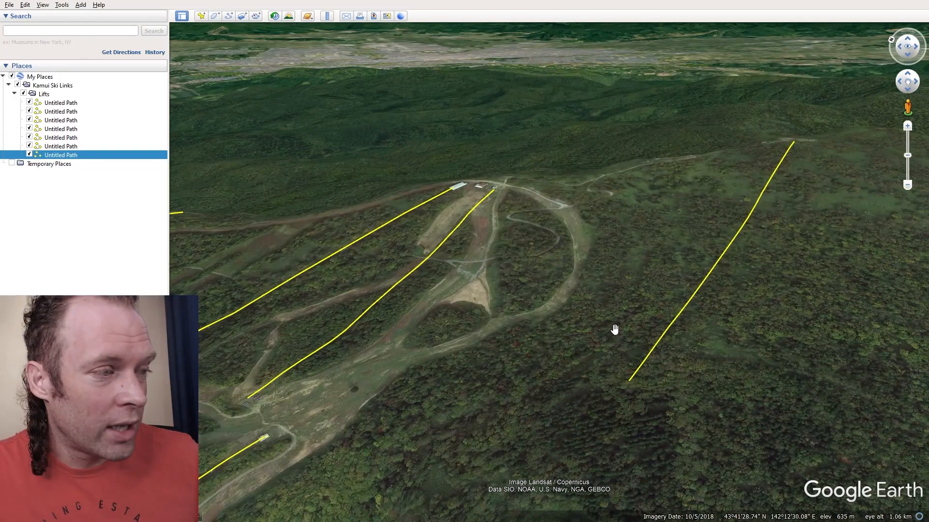
{"action": "mouse_move", "coordinate": [610, 332]}
{"action": "middle_mouse_down"}
{"action": "mouse_move", "coordinate": [632, 369]}
{"action": "mouse_move", "coordinate": [629, 360]}
{"action": "middle_mouse_up"}
{"action": "mouse_move", "coordinate": [679, 218]}
{"action": "middle_mouse_down"}
{"action": "mouse_move", "coordinate": [688, 232]}
{"action": "mouse_move", "coordinate": [704, 187]}
{"action": "middle_mouse_up"}
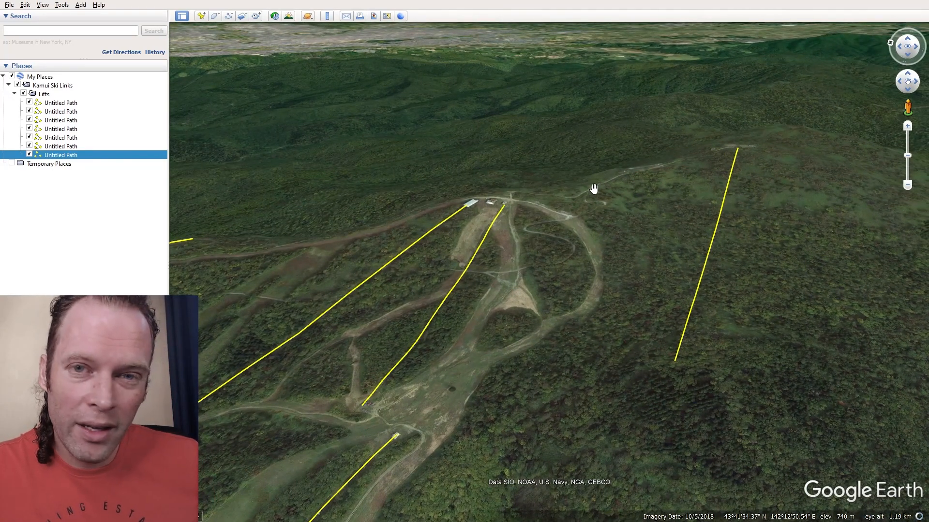
{"action": "mouse_move", "coordinate": [601, 315]}
{"action": "middle_mouse_down"}
{"action": "mouse_move", "coordinate": [624, 327]}
{"action": "mouse_move", "coordinate": [623, 319]}
{"action": "middle_mouse_up"}
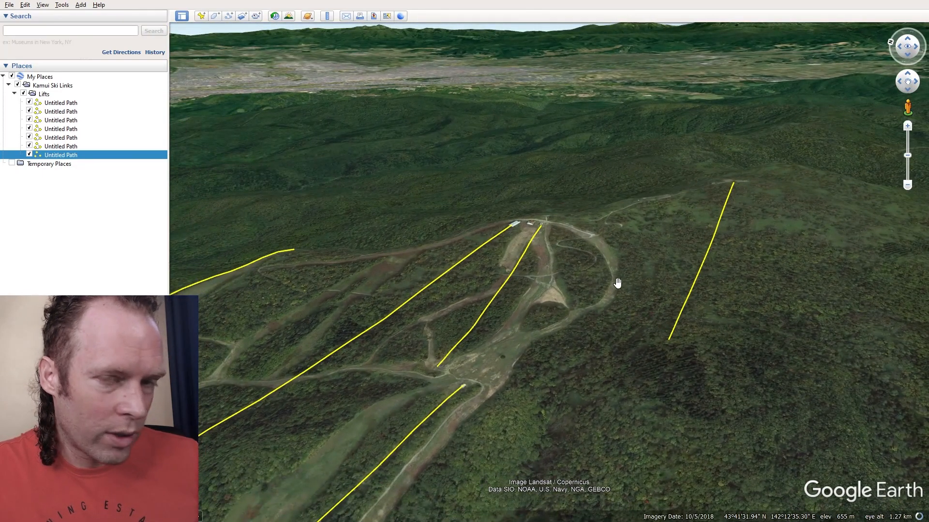
{"action": "middle_click_drag", "start_coordinate": [667, 353], "coordinate": [698, 295]}
Draw a new lift path from the clearing on the higher peak down the mountain's back side to the small clearing in the valley.
{"action": "left_click_drag", "start_coordinate": [391, 289], "coordinate": [635, 245]}
{"action": "middle_click_drag", "start_coordinate": [535, 226], "coordinate": [714, 226]}
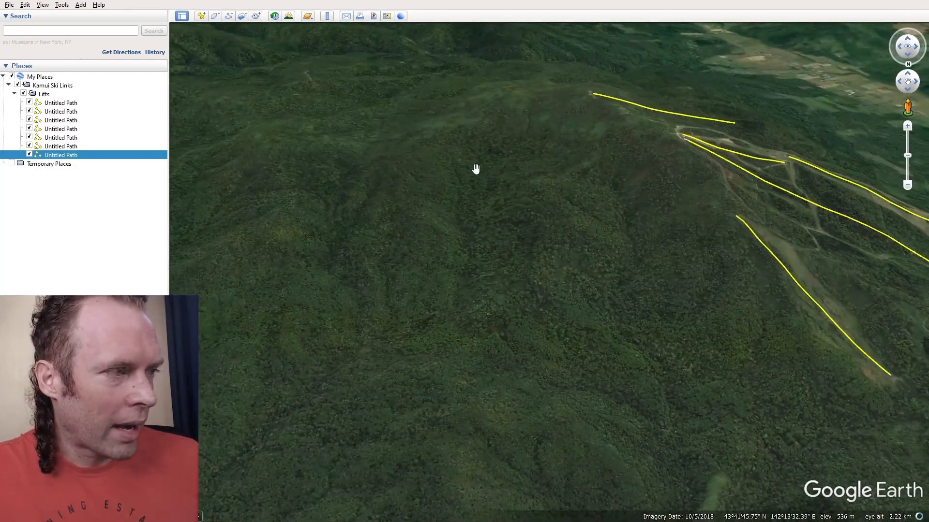
{"action": "left_click_drag", "start_coordinate": [475, 168], "coordinate": [481, 199]}
{"action": "middle_click_drag", "start_coordinate": [487, 197], "coordinate": [523, 213]}
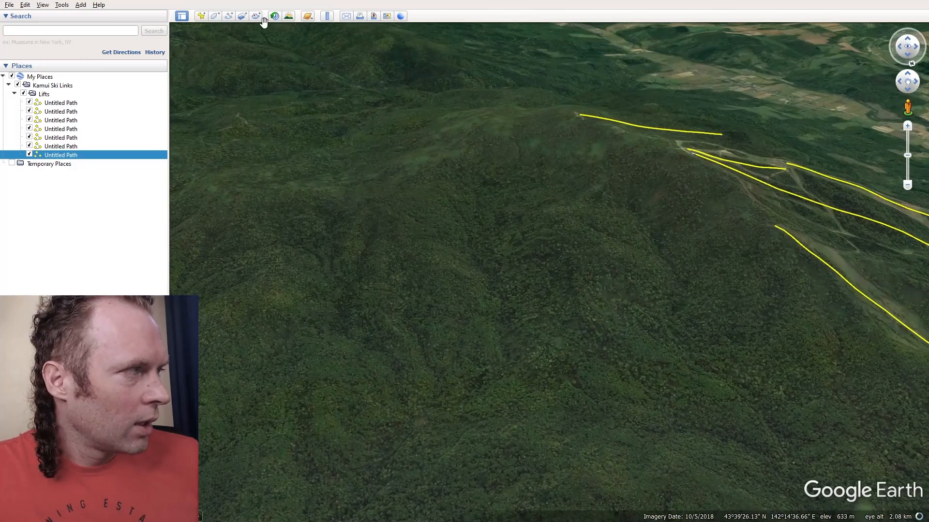
{"action": "left_click", "coordinate": [229, 17]}
{"action": "scroll", "coordinate": [556, 99], "scroll_direction": "up", "scroll_amount": 3}
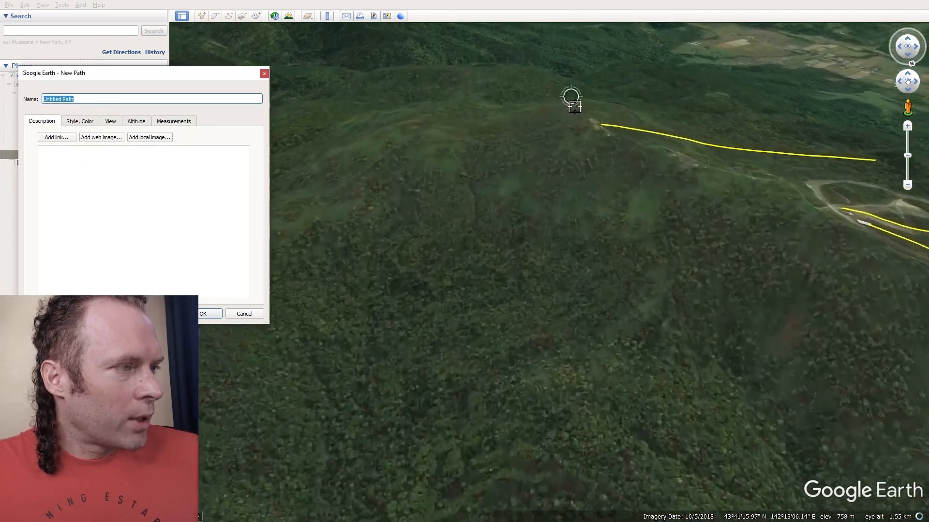
{"action": "scroll", "coordinate": [574, 106], "scroll_direction": "up", "scroll_amount": 3}
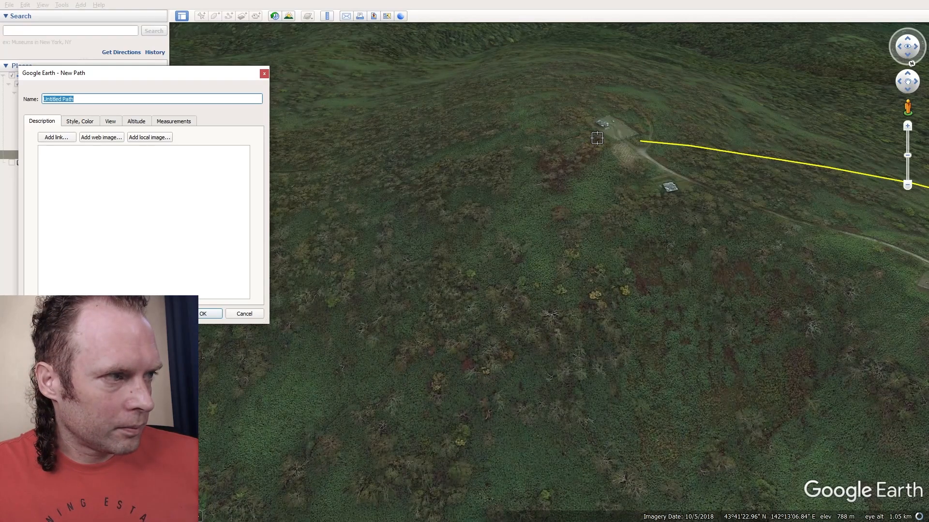
{"action": "left_click", "coordinate": [596, 139]}
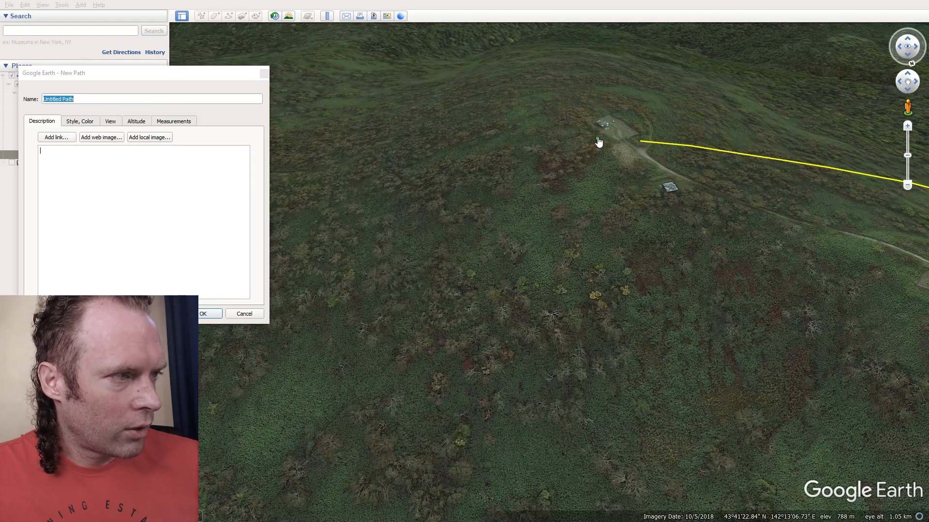
{"action": "scroll", "coordinate": [709, 116], "scroll_direction": "down", "scroll_amount": 5}
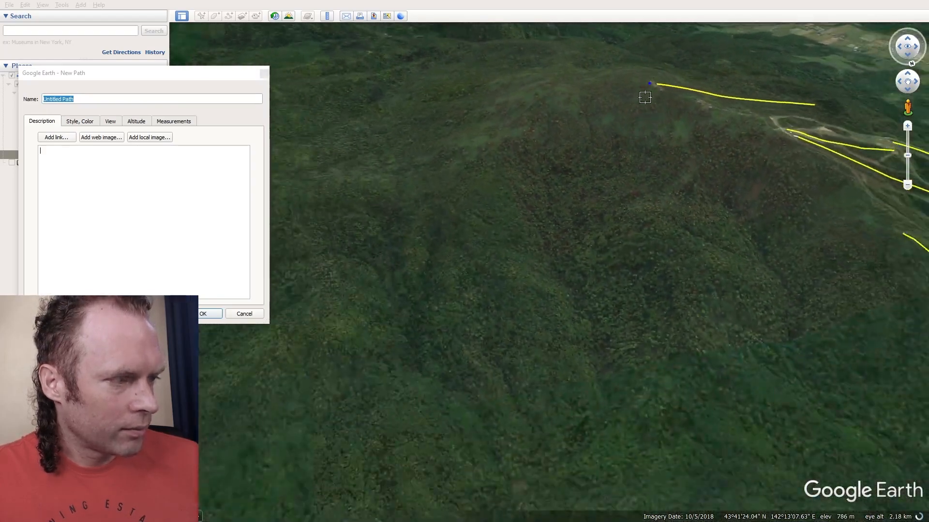
{"action": "scroll", "coordinate": [645, 91], "scroll_direction": "up", "scroll_amount": 2}
{"action": "scroll", "coordinate": [543, 379], "scroll_direction": "up", "scroll_amount": 4}
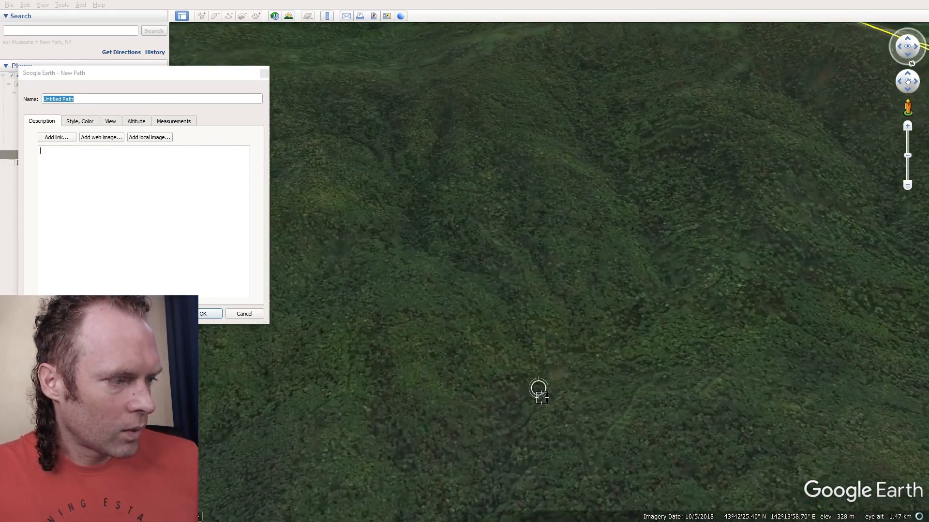
{"action": "scroll", "coordinate": [560, 369], "scroll_direction": "up", "scroll_amount": 3}
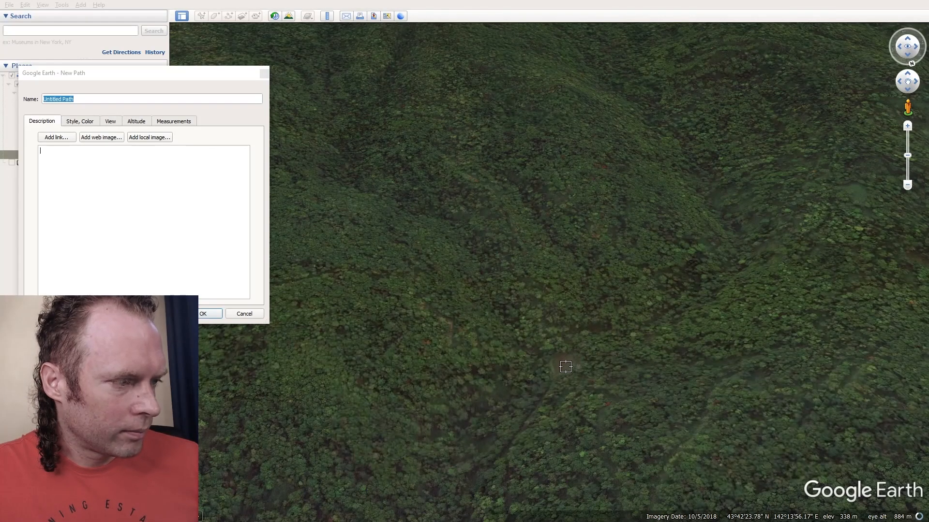
{"action": "left_click", "coordinate": [564, 367]}
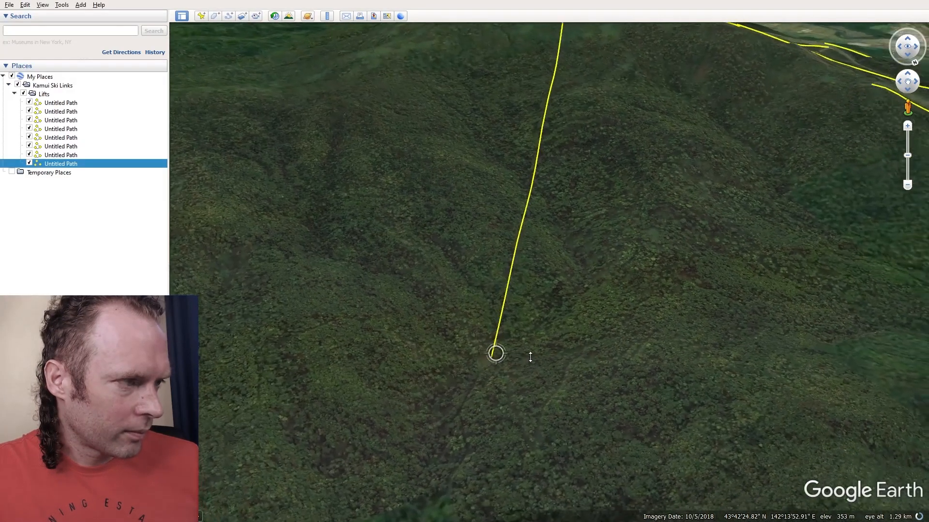
Review the backside lift path from its lower end up to the higher peak.
{"action": "middle_click_drag", "start_coordinate": [529, 357], "coordinate": [537, 393]}
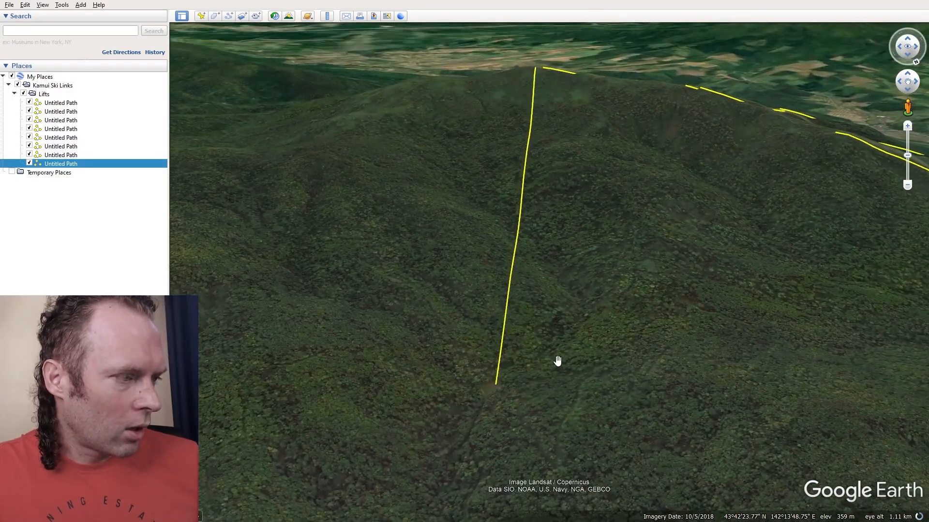
{"action": "middle_click_drag", "start_coordinate": [538, 359], "coordinate": [514, 334]}
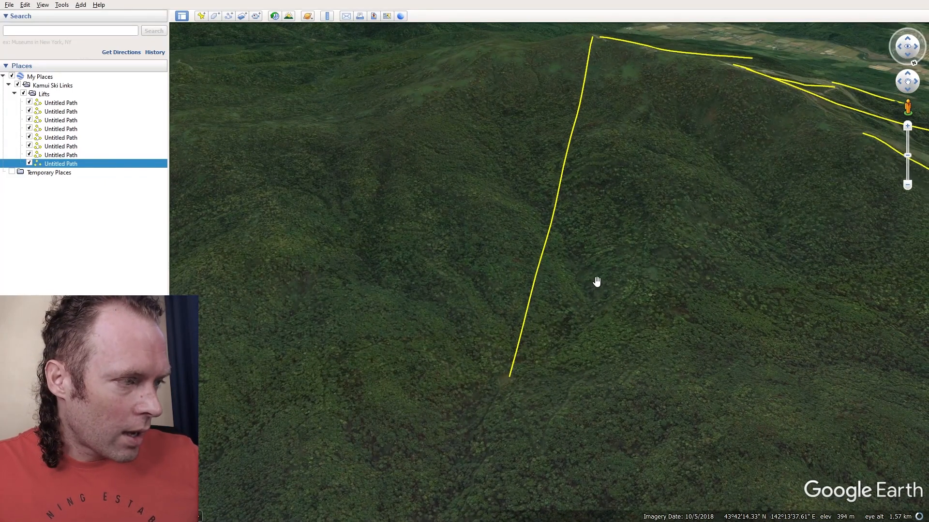
{"action": "scroll", "coordinate": [670, 297], "scroll_direction": "down", "scroll_amount": 4}
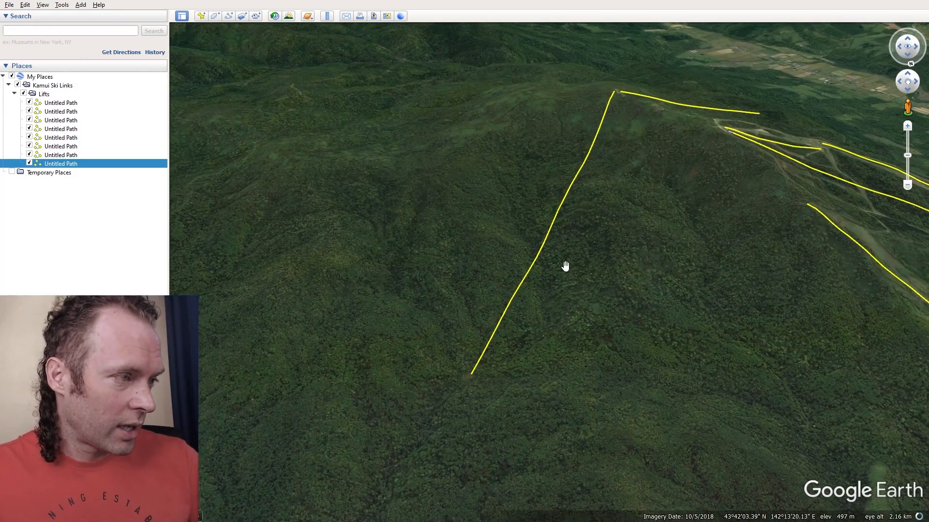
{"action": "scroll", "coordinate": [481, 370], "scroll_direction": "up", "scroll_amount": 1}
{"action": "scroll", "coordinate": [481, 370], "scroll_direction": "up", "scroll_amount": 2}
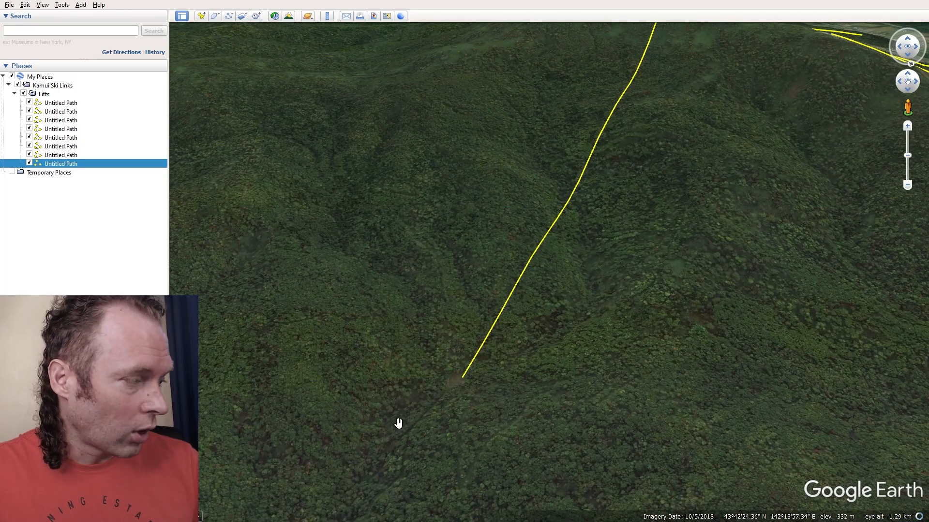
Turn on historical imagery and advance it to 6/2014.
{"action": "left_click", "coordinate": [274, 16]}
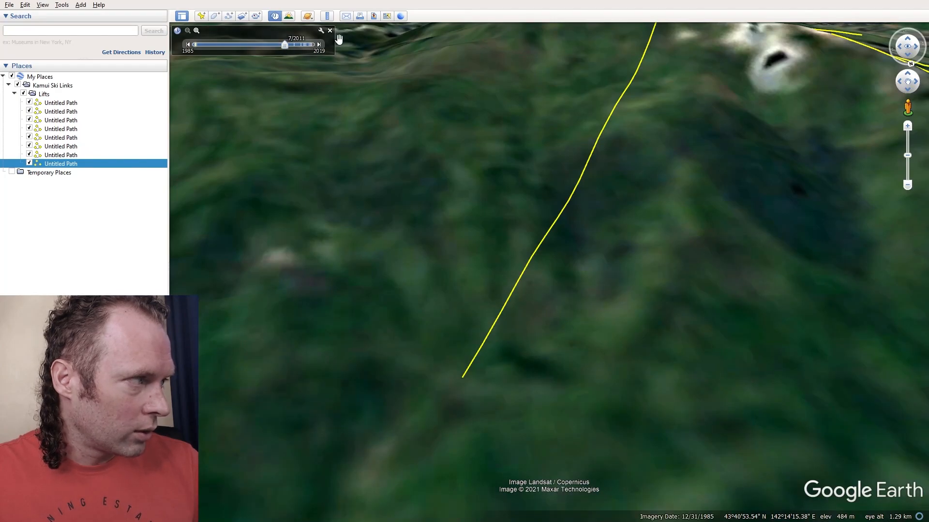
{"action": "left_click", "coordinate": [319, 45]}
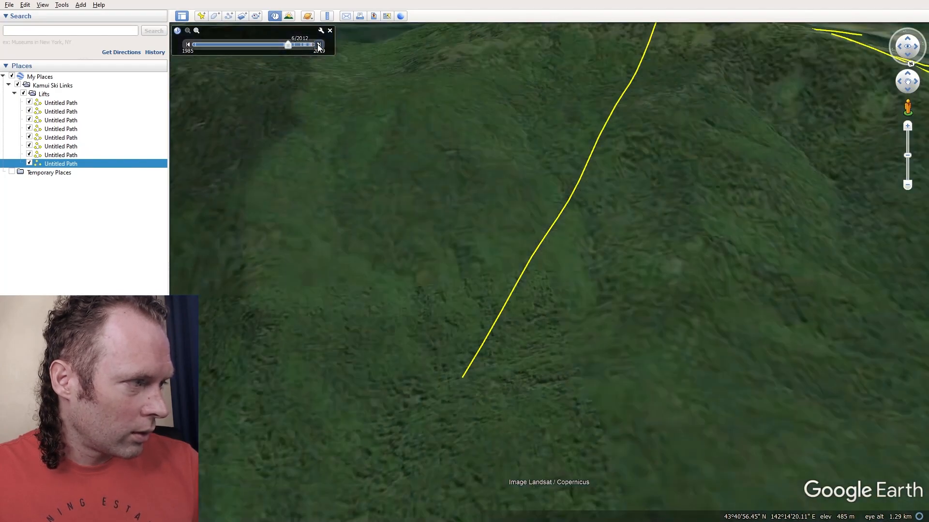
{"action": "left_click", "coordinate": [319, 44]}
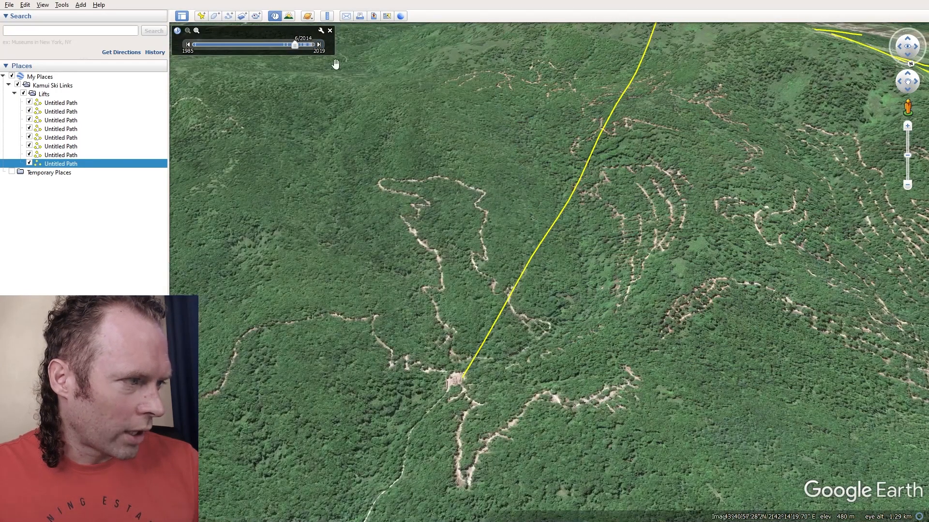
Examine the cleared tracks and the clearing around the backside lift path's lower end up close and from farther out.
{"action": "scroll", "coordinate": [526, 219], "scroll_direction": "down", "scroll_amount": 2}
{"action": "middle_click_drag", "start_coordinate": [481, 294], "coordinate": [522, 284]}
{"action": "left_click_drag", "start_coordinate": [495, 353], "coordinate": [481, 399]}
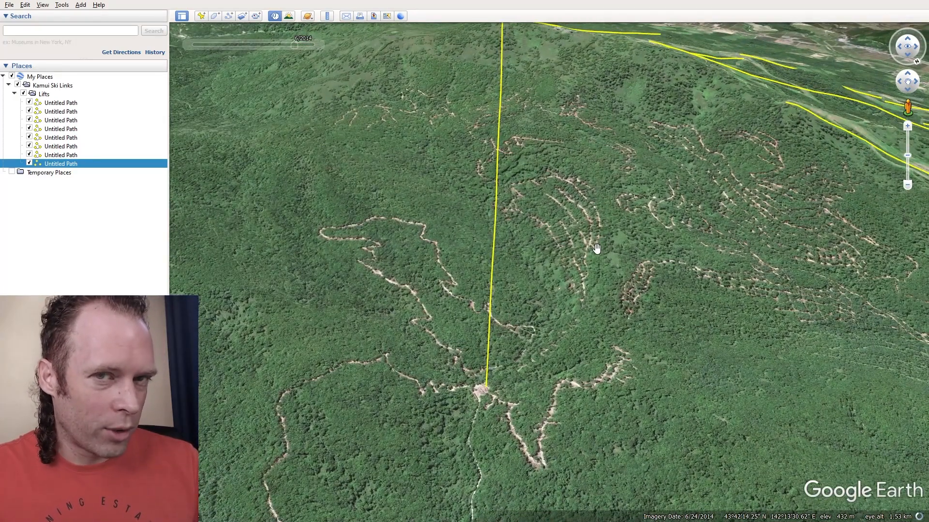
{"action": "scroll", "coordinate": [481, 393], "scroll_direction": "up", "scroll_amount": 5}
{"action": "scroll", "coordinate": [465, 347], "scroll_direction": "up", "scroll_amount": 2}
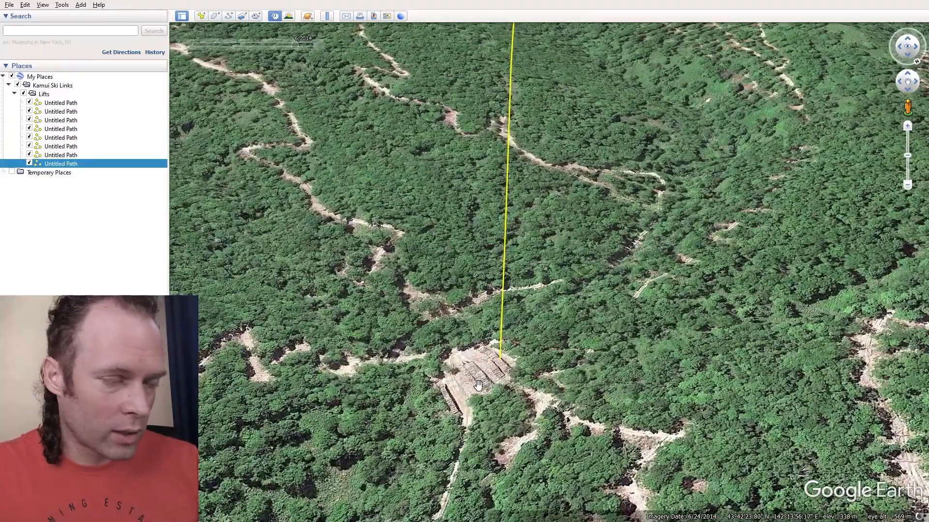
{"action": "scroll", "coordinate": [478, 384], "scroll_direction": "down", "scroll_amount": 4}
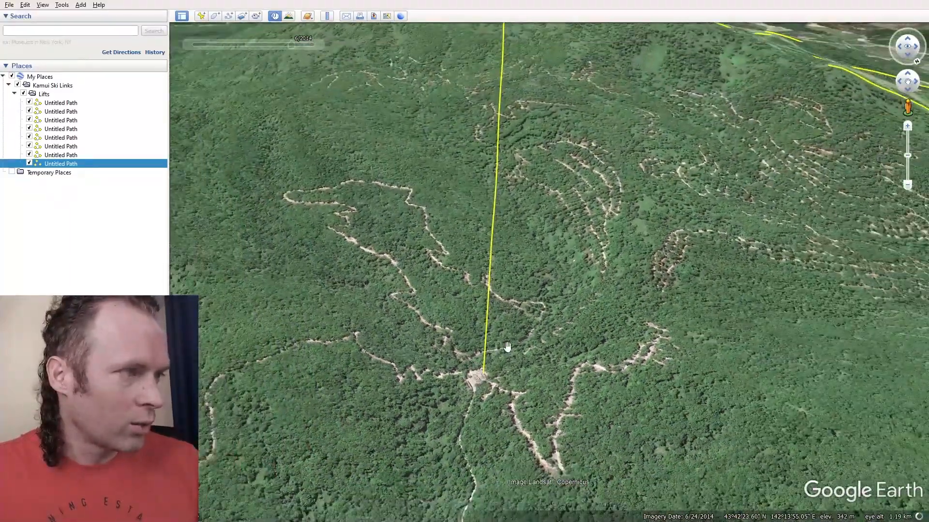
{"action": "middle_click_drag", "start_coordinate": [585, 195], "coordinate": [556, 279]}
{"action": "right_click_drag", "start_coordinate": [467, 291], "coordinate": [474, 314]}
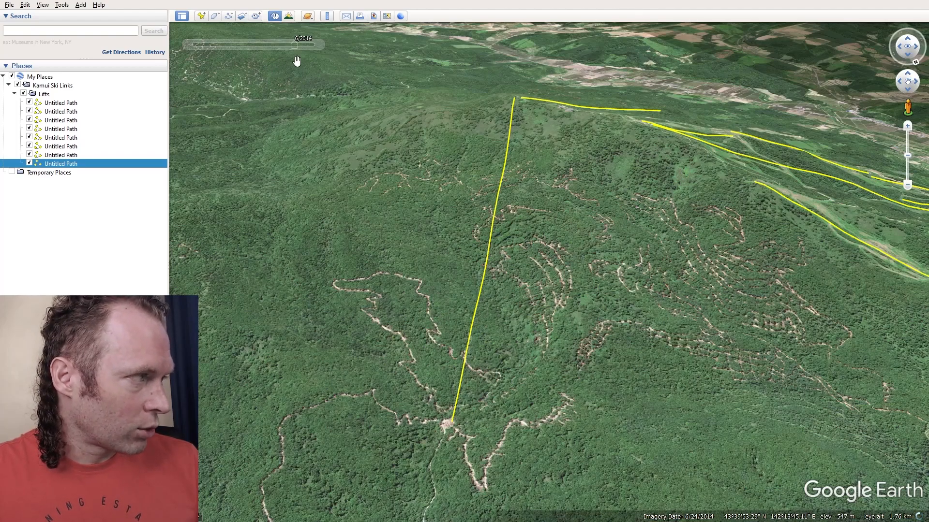
Advance the historical imagery to 5/2017 and survey the snow cover from the back side around to the resort's front side.
{"action": "mouse_move", "coordinate": [280, 44]}
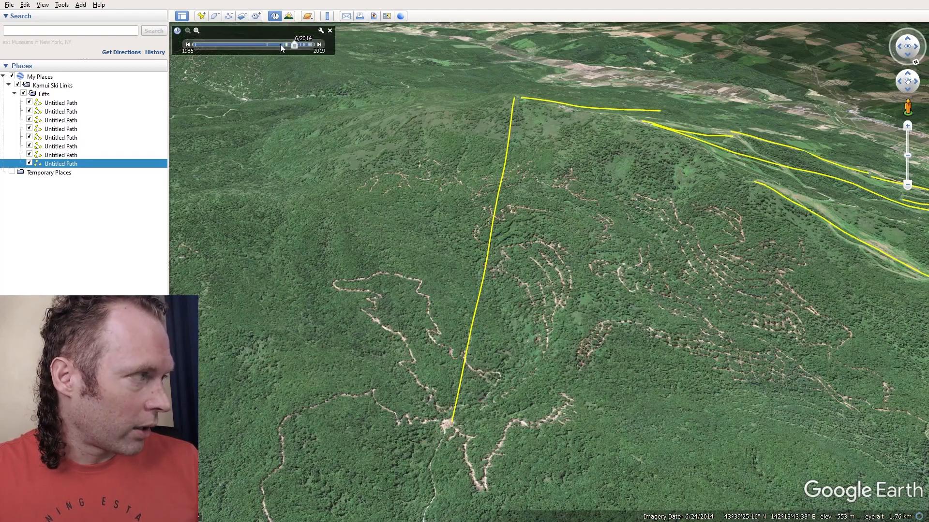
{"action": "left_click", "coordinate": [319, 44]}
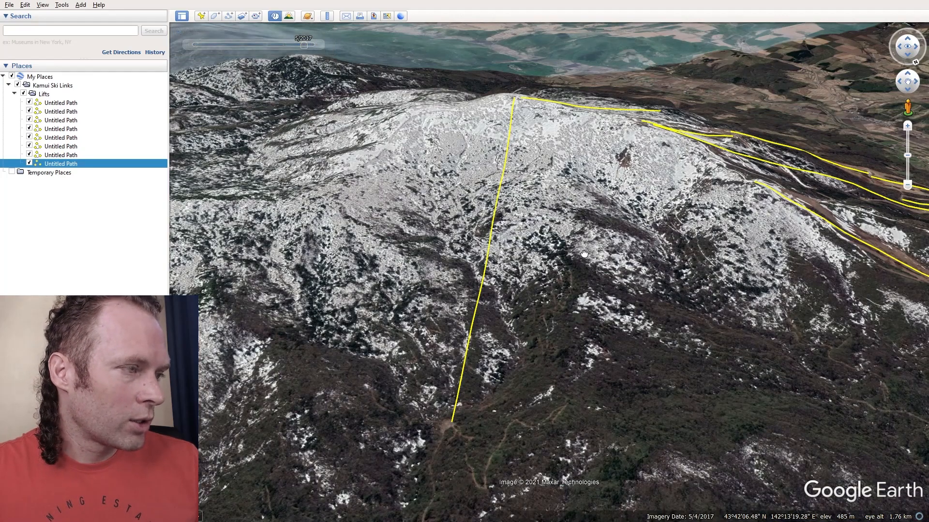
{"action": "left_click_drag", "start_coordinate": [587, 256], "coordinate": [537, 248]}
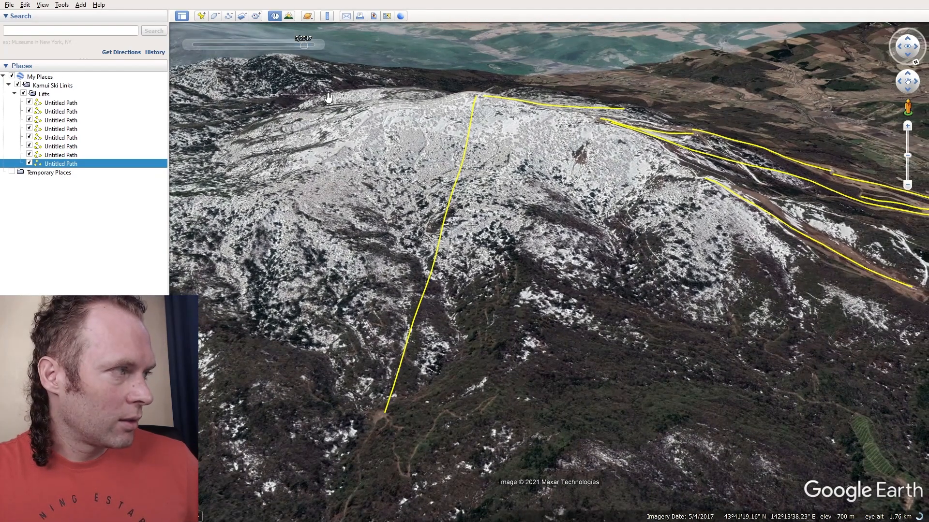
{"action": "scroll", "coordinate": [459, 281], "scroll_direction": "down", "scroll_amount": 2}
{"action": "middle_click_drag", "start_coordinate": [459, 280], "coordinate": [754, 329]}
{"action": "left_click_drag", "start_coordinate": [755, 328], "coordinate": [489, 307]}
{"action": "middle_click_drag", "start_coordinate": [489, 307], "coordinate": [595, 319]}
{"action": "left_click_drag", "start_coordinate": [595, 319], "coordinate": [595, 201]}
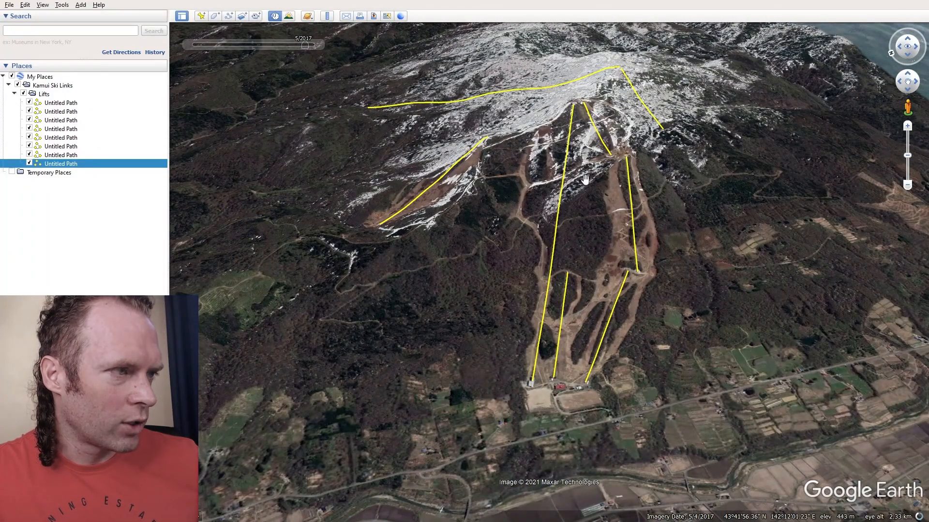
Examine the snow on the higher peak along the two proposed lift paths, from the front side around to the back.
{"action": "left_click_drag", "start_coordinate": [585, 187], "coordinate": [565, 256]}
{"action": "left_click_drag", "start_coordinate": [616, 150], "coordinate": [609, 213]}
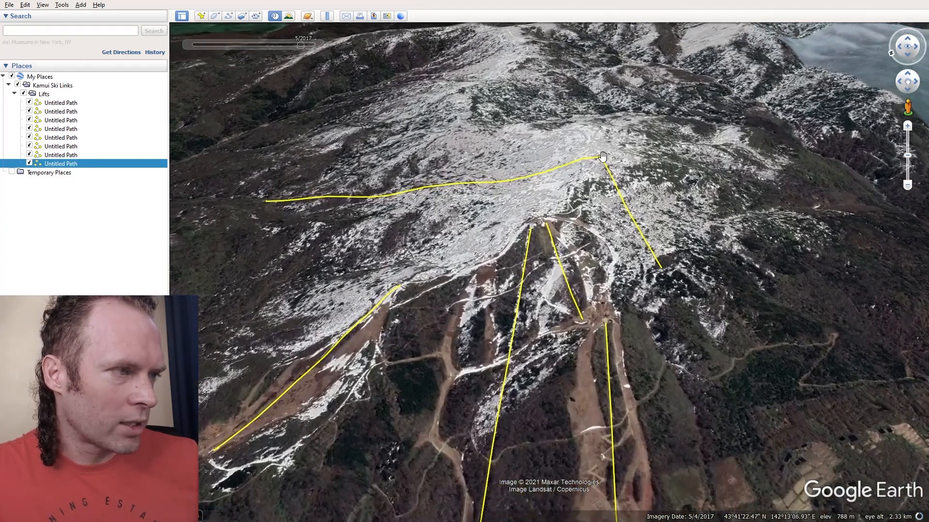
{"action": "middle_click_drag", "start_coordinate": [488, 270], "coordinate": [536, 262]}
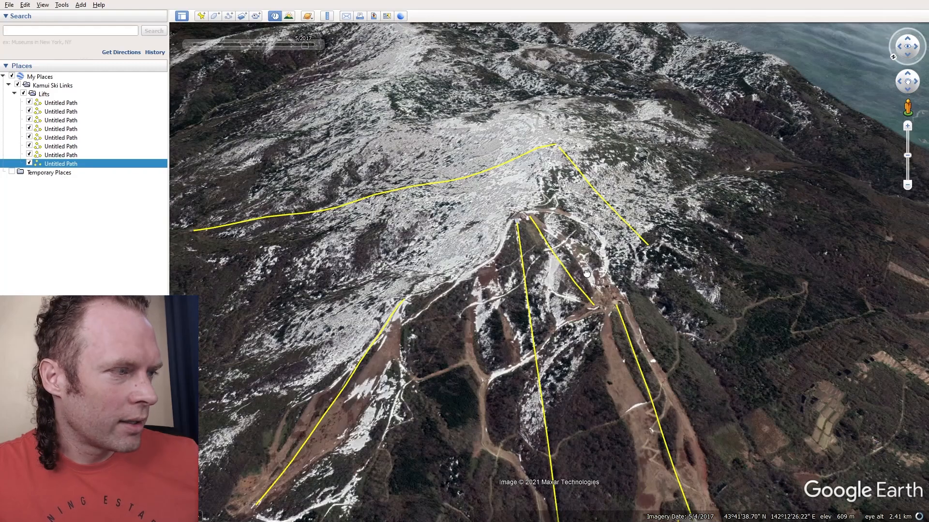
{"action": "left_click_drag", "start_coordinate": [570, 294], "coordinate": [604, 237]}
{"action": "middle_click_drag", "start_coordinate": [593, 269], "coordinate": [432, 260]}
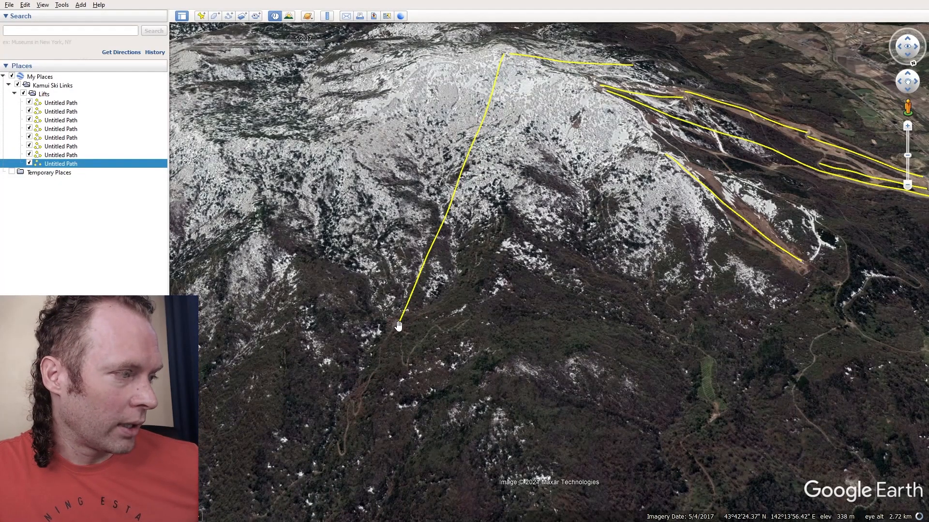
Advance the historical imagery to 4/2019 for the view of the backside lift path.
{"action": "left_click_drag", "start_coordinate": [555, 192], "coordinate": [540, 217]}
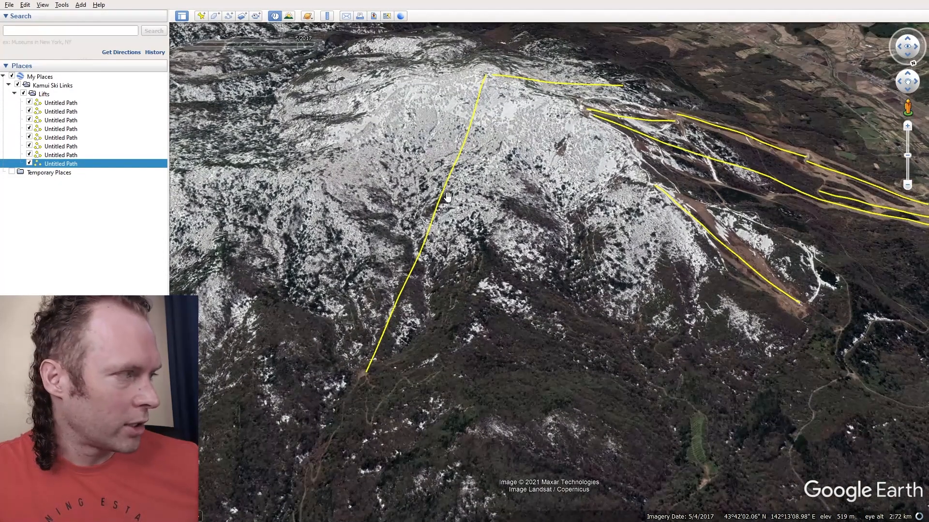
{"action": "left_click", "coordinate": [319, 45]}
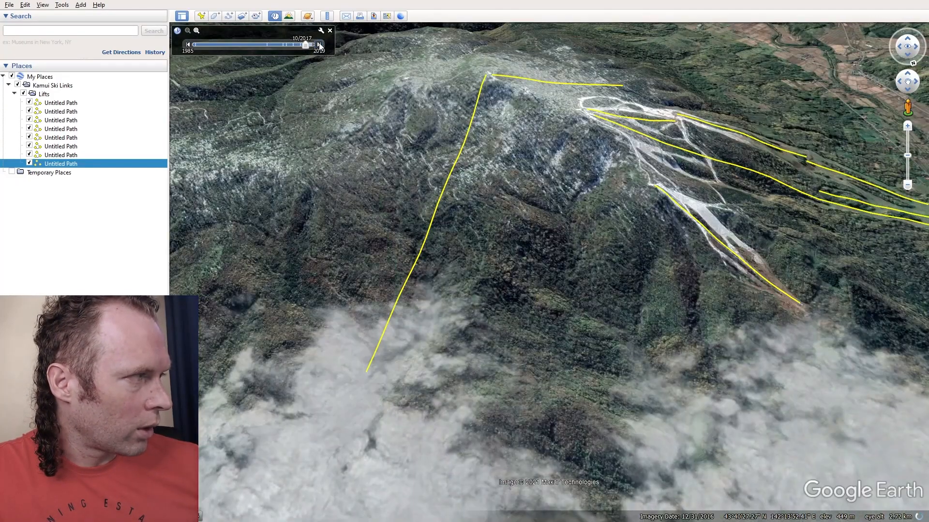
{"action": "left_click", "coordinate": [319, 45]}
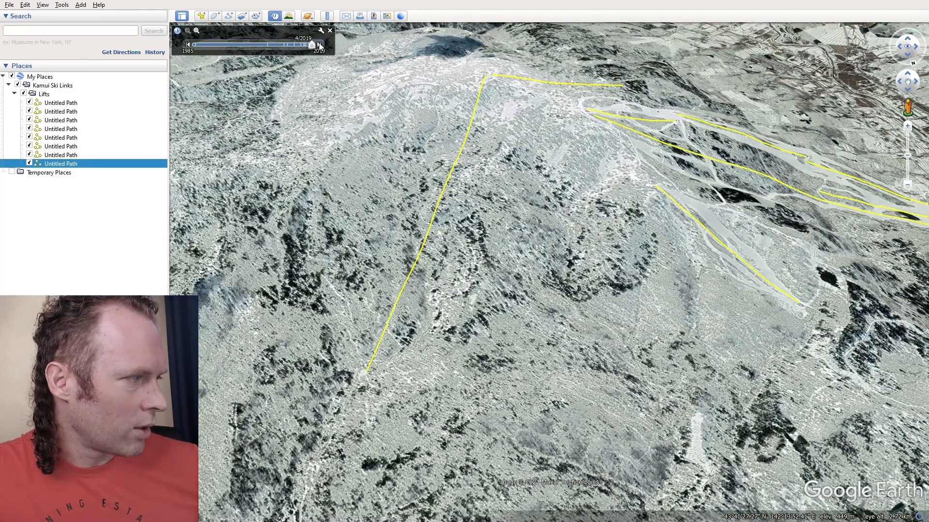
Create a folder named Runs inside the Kamui Ski Links folder.
{"action": "scroll", "coordinate": [484, 194], "scroll_direction": "down", "scroll_amount": 2}
{"action": "middle_click_drag", "start_coordinate": [593, 219], "coordinate": [472, 192]}
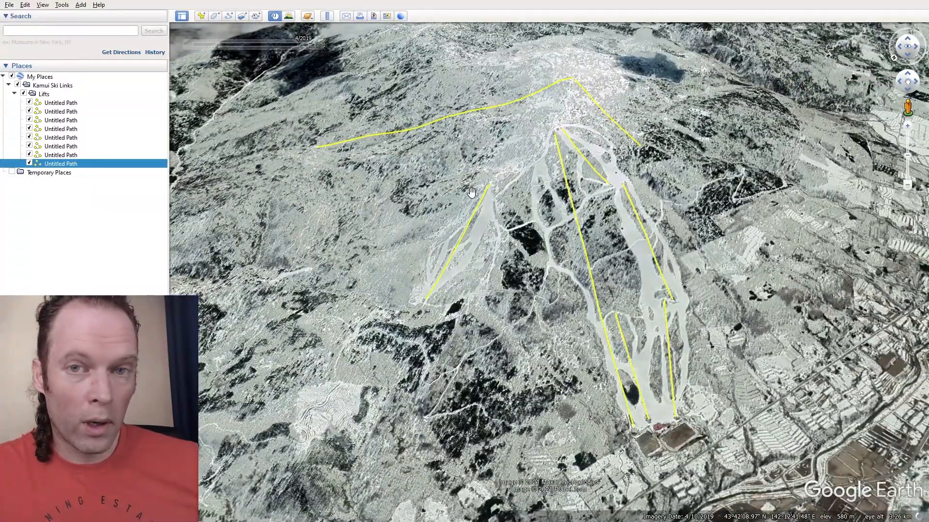
{"action": "left_click_drag", "start_coordinate": [493, 176], "coordinate": [480, 188]}
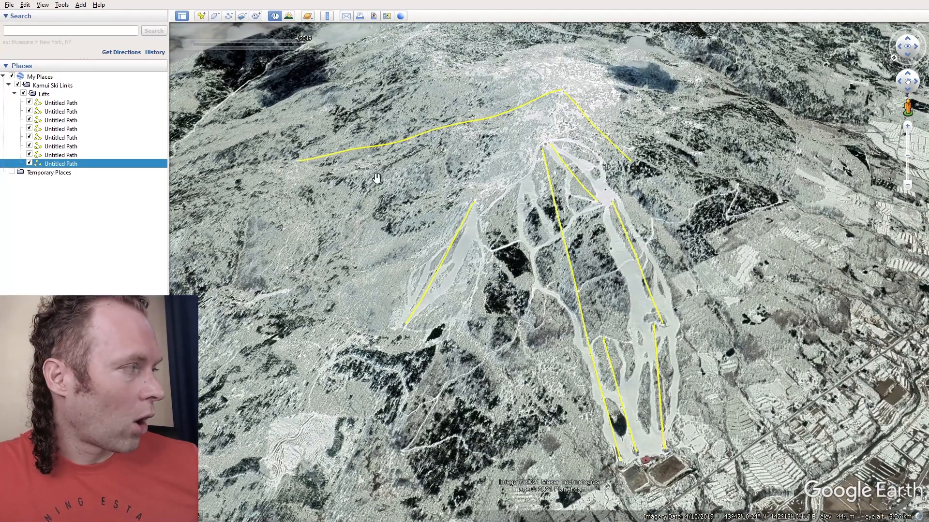
{"action": "right_click", "coordinate": [47, 96]}
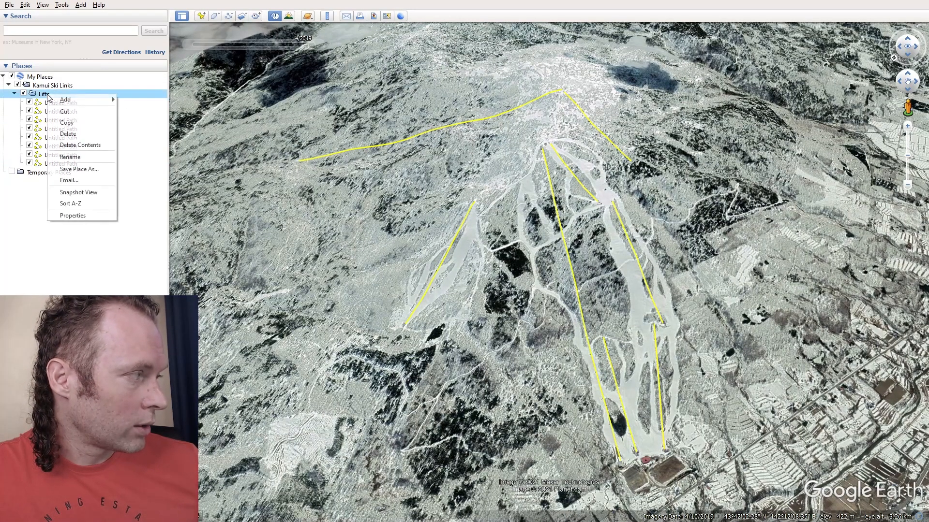
{"action": "mouse_move", "coordinate": [82, 92]}
{"action": "left_click", "coordinate": [158, 93]}
{"action": "type", "text": "Runs"}
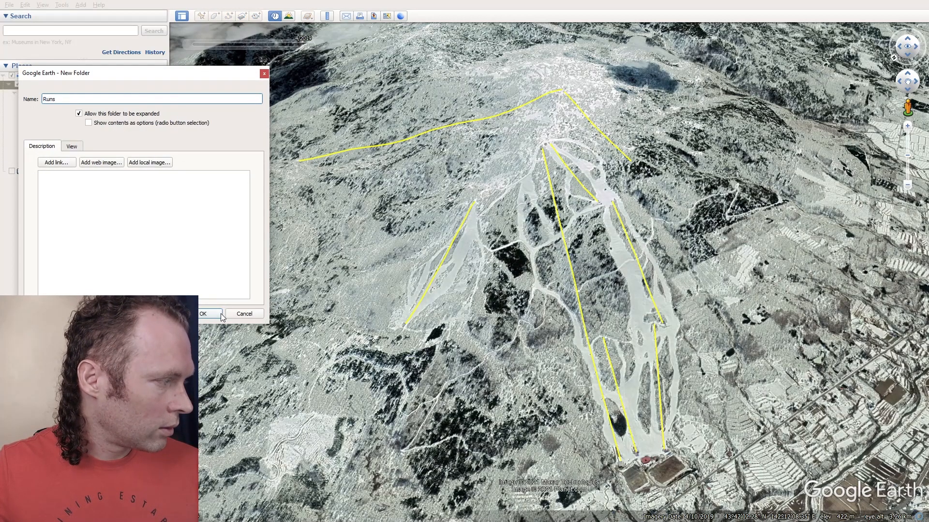
{"action": "left_click", "coordinate": [220, 314]}
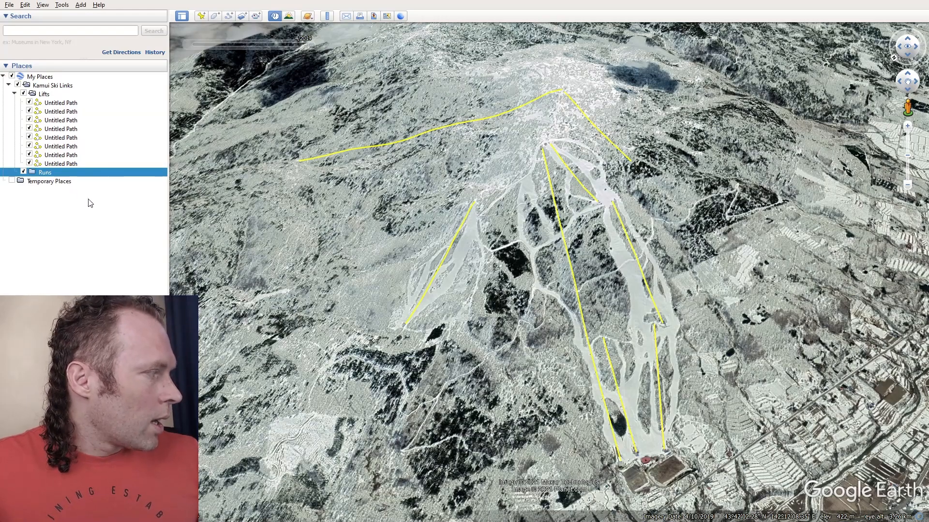
Switch to the browser and bring up the Kamui Ski Links course map image as a reference for the runs.
{"action": "middle_click_drag", "start_coordinate": [438, 261], "coordinate": [478, 280]}
{"action": "left_click_drag", "start_coordinate": [478, 280], "coordinate": [425, 241]}
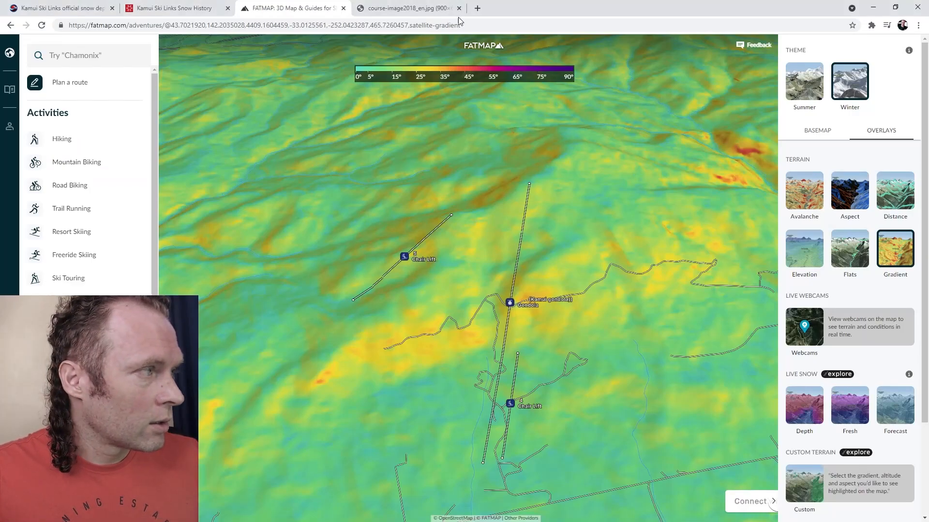
{"action": "left_click", "coordinate": [425, 9]}
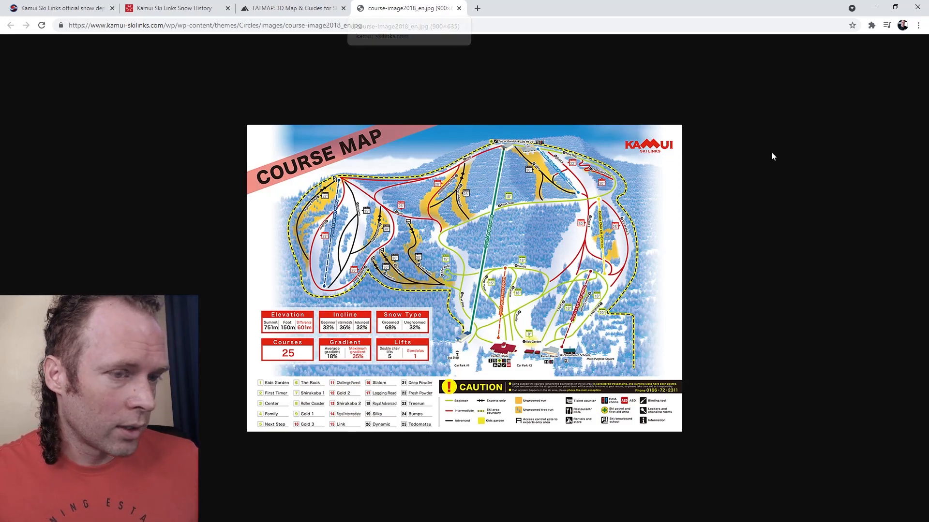
{"action": "left_click_drag", "start_coordinate": [616, 12], "coordinate": [928, 194]}
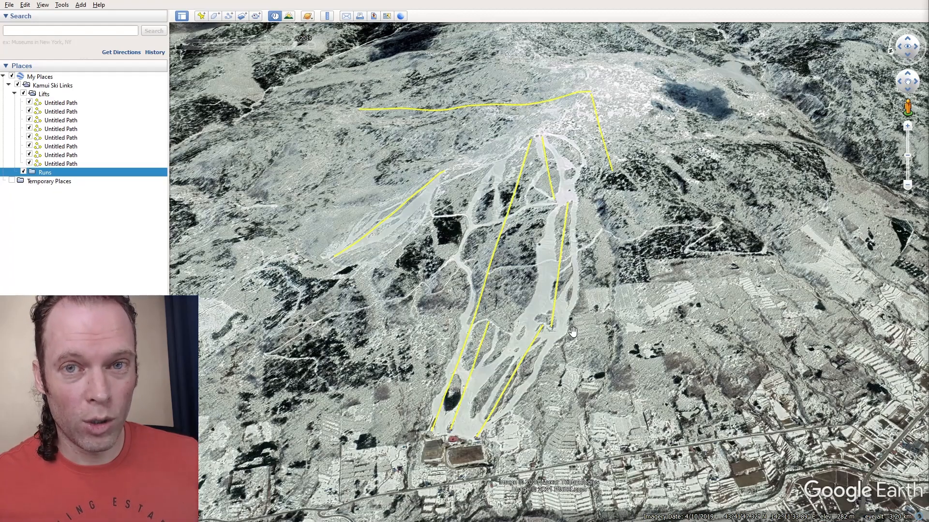
Trace an advanced run in black from beside the dark forest patch down through the trees to the gondola-side run.
{"action": "scroll", "coordinate": [534, 270], "scroll_direction": "down", "scroll_amount": 2}
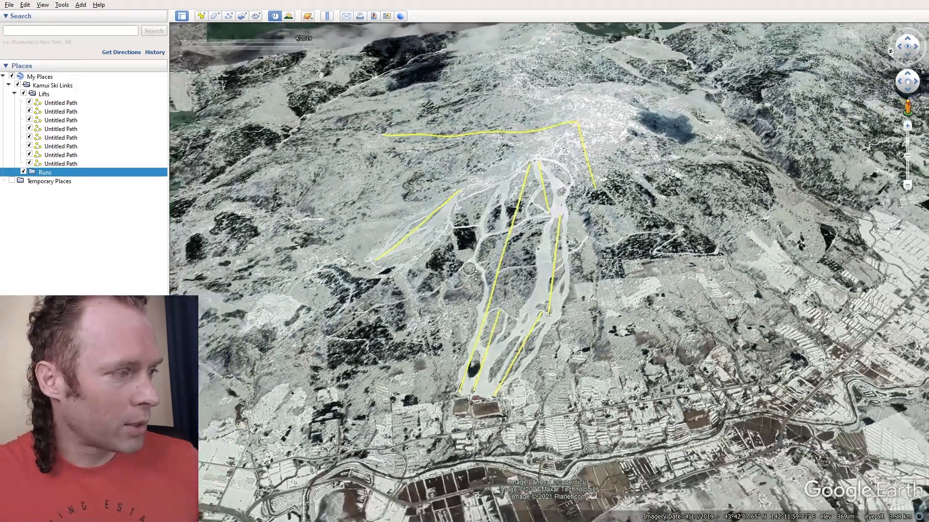
{"action": "middle_click_drag", "start_coordinate": [469, 269], "coordinate": [515, 268]}
{"action": "scroll", "coordinate": [500, 268], "scroll_direction": "up", "scroll_amount": 2}
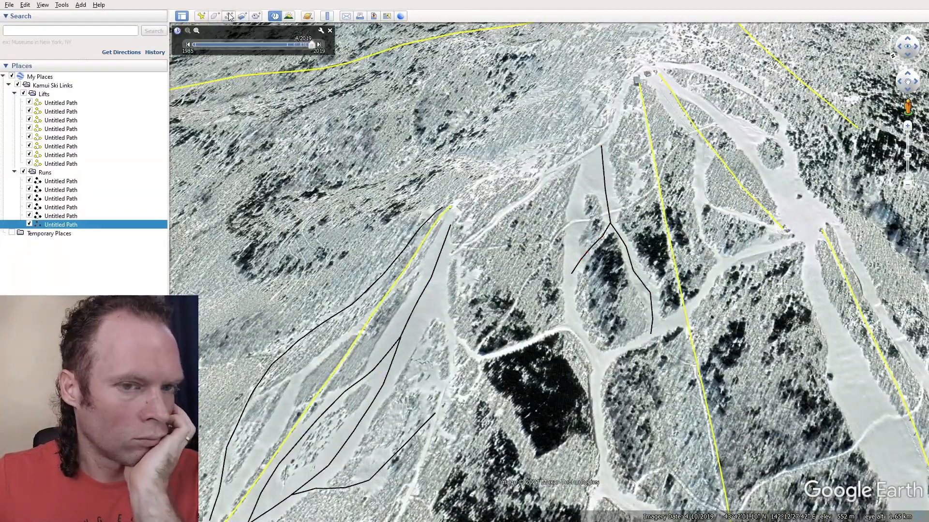
{"action": "left_click", "coordinate": [229, 16]}
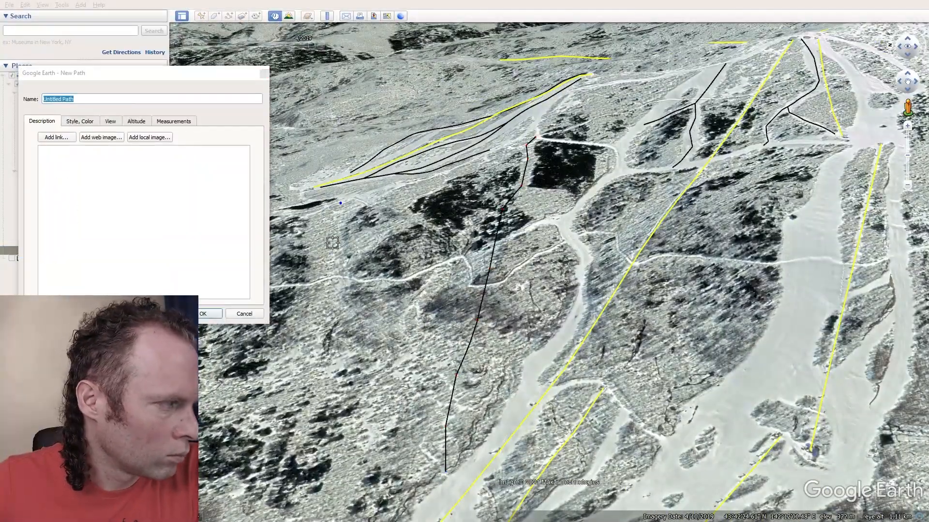
{"action": "left_click", "coordinate": [81, 121]}
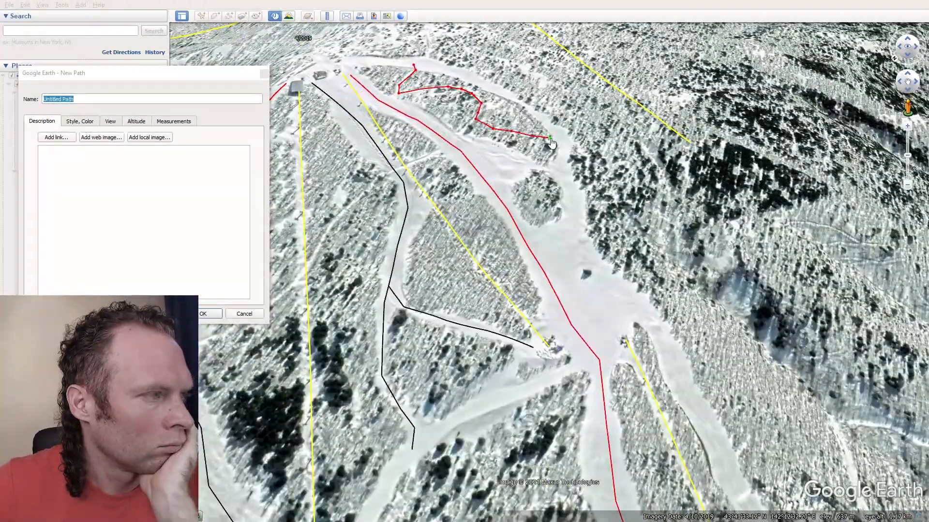
Trace the beginner run from the top of the resort down past the gondola line to the base as a green path, width 2.5.
{"action": "left_click", "coordinate": [562, 144]}
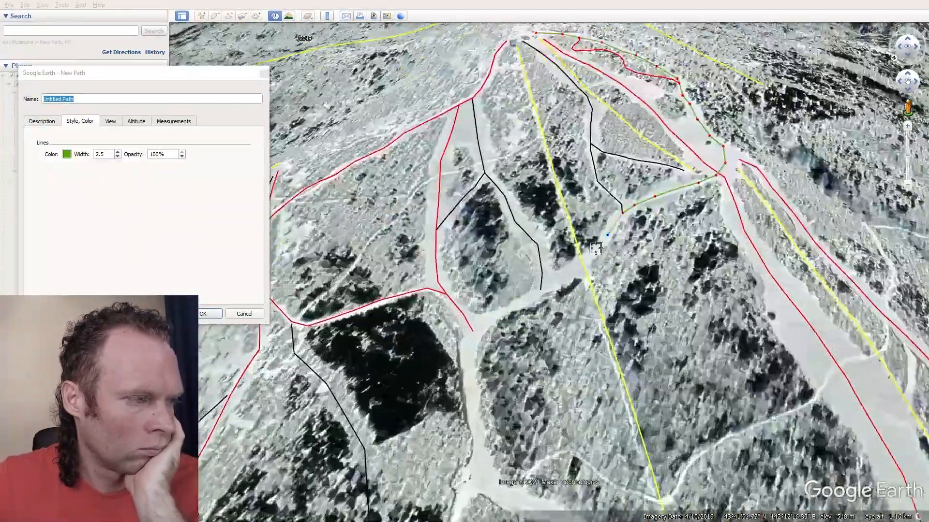
{"action": "left_click", "coordinate": [596, 248]}
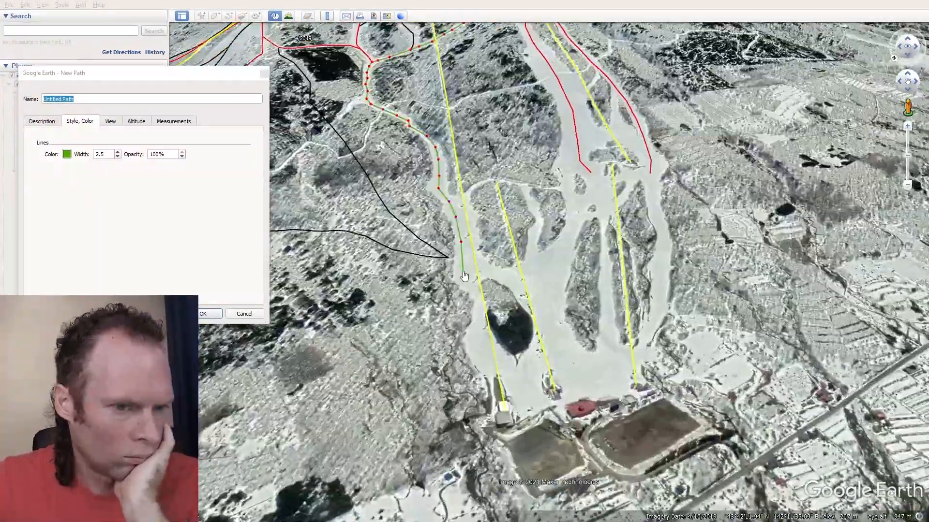
{"action": "left_click", "coordinate": [479, 310]}
{"action": "left_click", "coordinate": [479, 332]}
{"action": "left_click", "coordinate": [487, 351]}
{"action": "left_click", "coordinate": [504, 366]}
{"action": "left_click", "coordinate": [516, 379]}
{"action": "left_click", "coordinate": [521, 411]}
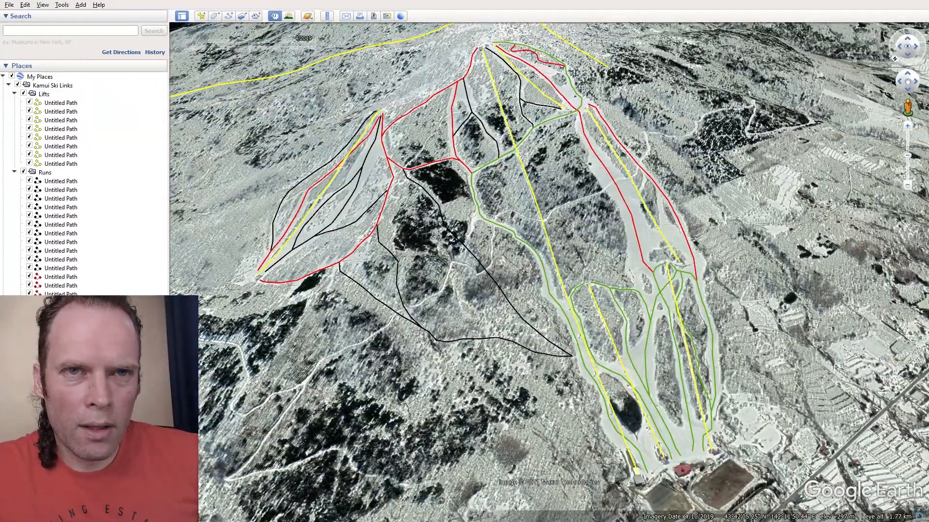
Compare the traced runs with the browser's course map, focusing on the intermediate runs around the upper chairlifts.
{"action": "left_click_drag", "start_coordinate": [928, 36], "coordinate": [368, 36]}
{"action": "scroll", "coordinate": [715, 146], "scroll_direction": "down", "scroll_amount": 6}
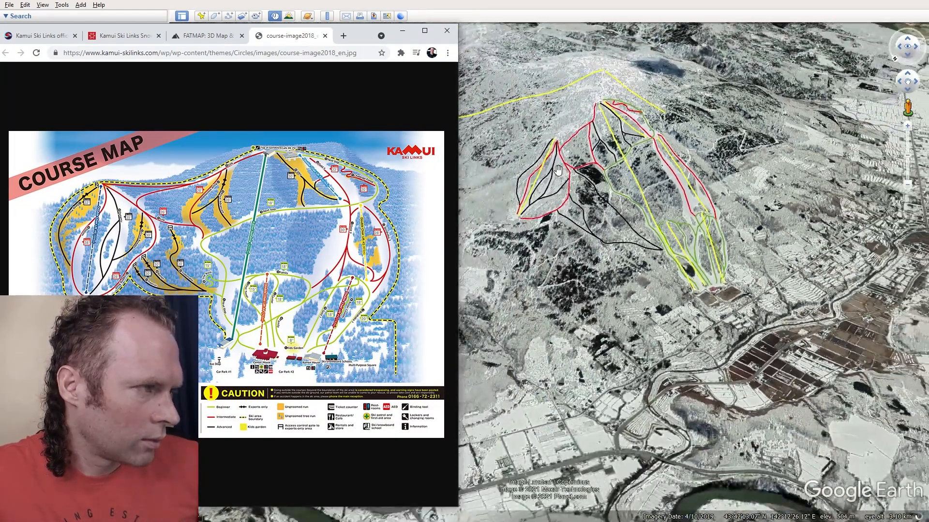
{"action": "scroll", "coordinate": [604, 171], "scroll_direction": "up", "scroll_amount": 3}
{"action": "middle_click_drag", "start_coordinate": [725, 192], "coordinate": [688, 202]}
{"action": "left_click_drag", "start_coordinate": [673, 173], "coordinate": [660, 205]}
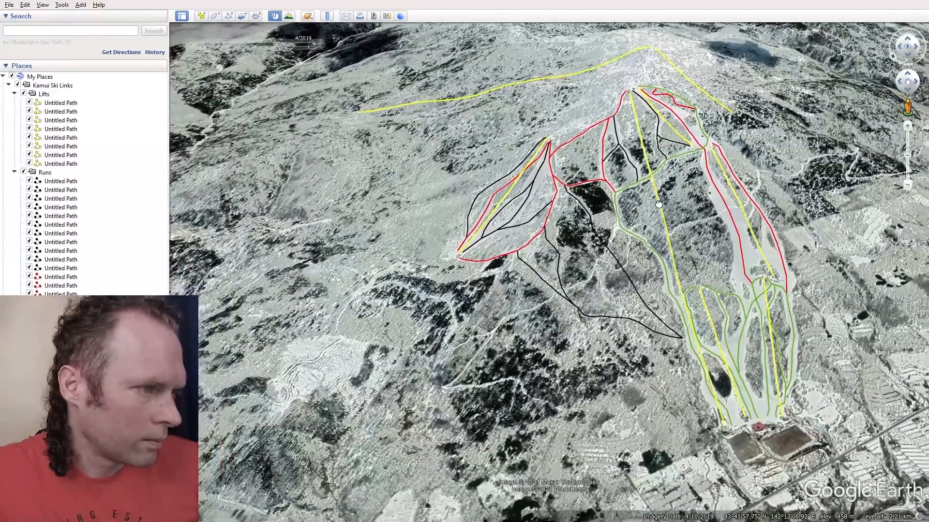
{"action": "key", "text": "alt+Tab"}
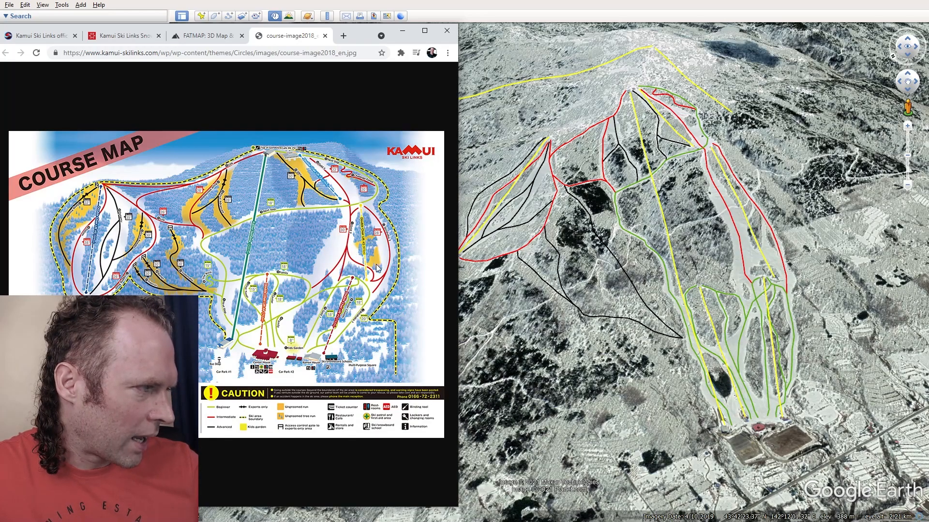
{"action": "left_click", "coordinate": [403, 34]}
{"action": "scroll", "coordinate": [714, 116], "scroll_direction": "up", "scroll_amount": 3}
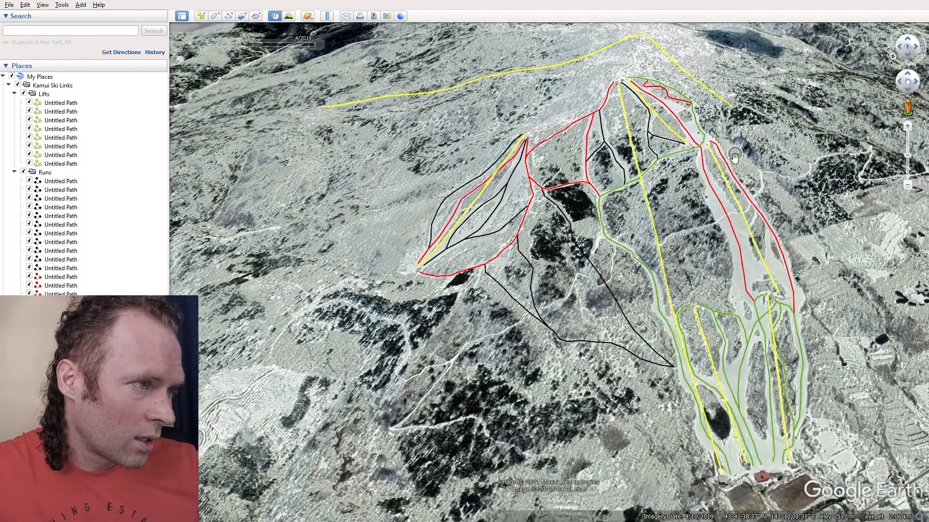
{"action": "scroll", "coordinate": [714, 116], "scroll_direction": "up", "scroll_amount": 2}
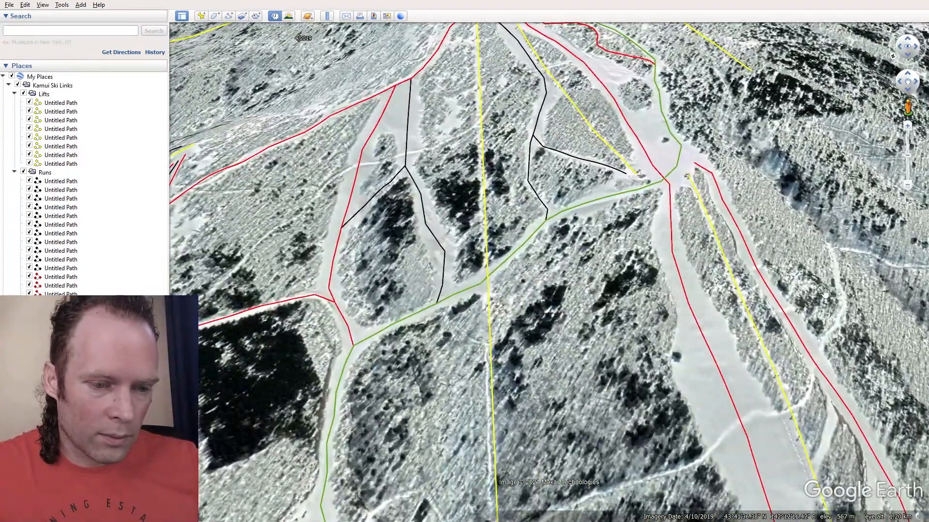
{"action": "key", "text": "alt+Tab"}
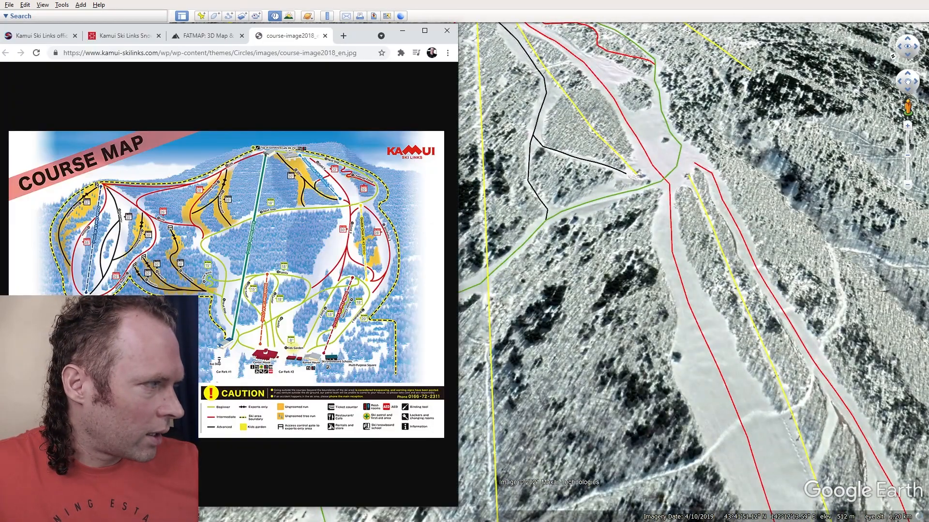
{"action": "left_click_drag", "start_coordinate": [804, 363], "coordinate": [527, 213]}
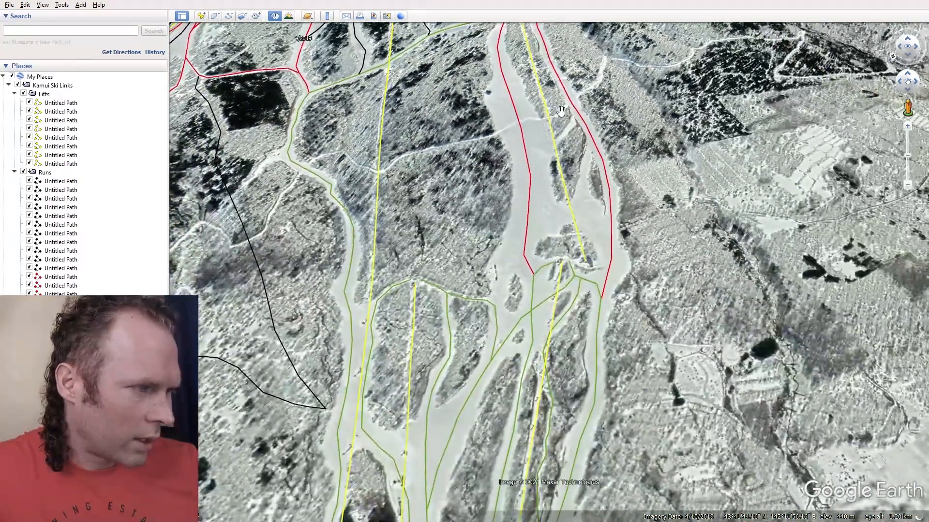
Shift a middle vertex of the wide red run slightly downhill and begin a connecting path from it toward the neighbouring red run.
{"action": "right_click", "coordinate": [528, 175]}
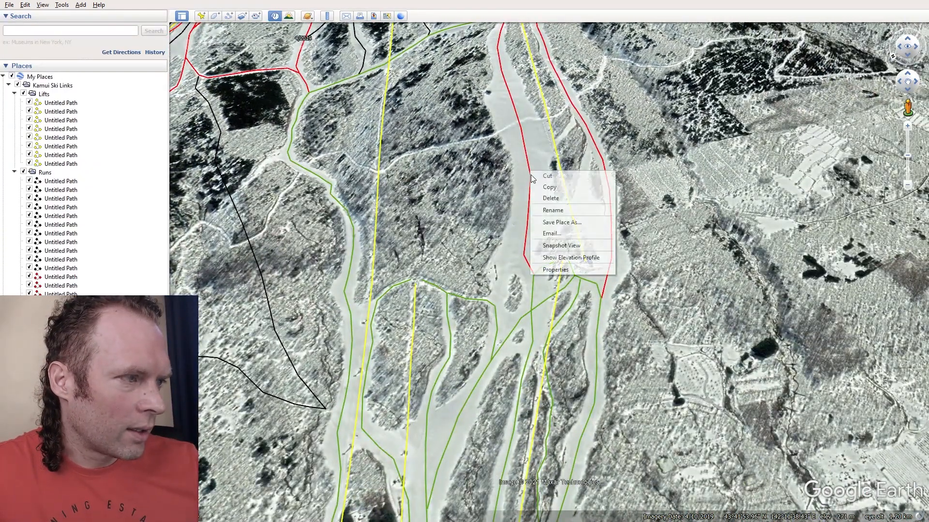
{"action": "left_click", "coordinate": [556, 271]}
{"action": "left_click_drag", "start_coordinate": [530, 177], "coordinate": [530, 185]}
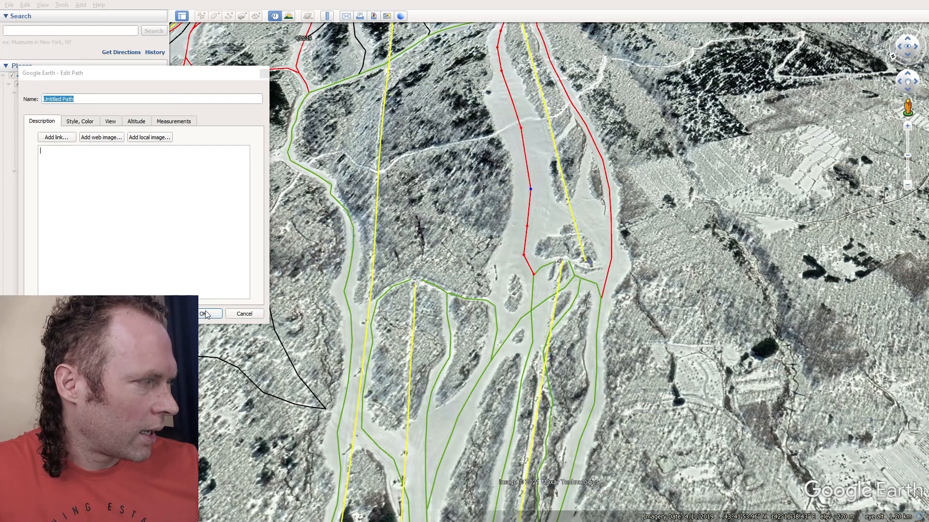
{"action": "left_click", "coordinate": [205, 315]}
{"action": "left_click", "coordinate": [229, 16]}
{"action": "left_click", "coordinate": [531, 189]}
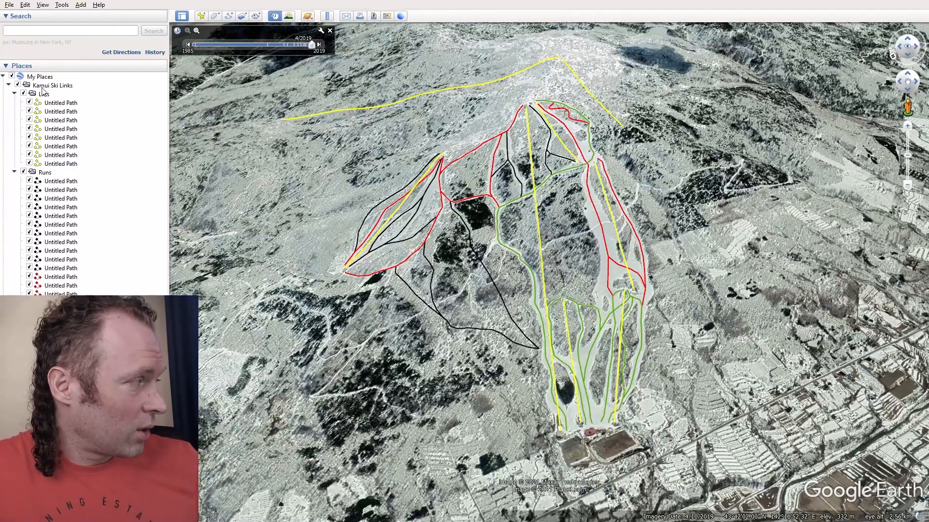
Save the Kamui Ski Links folder to a file.
{"action": "right_click", "coordinate": [43, 87]}
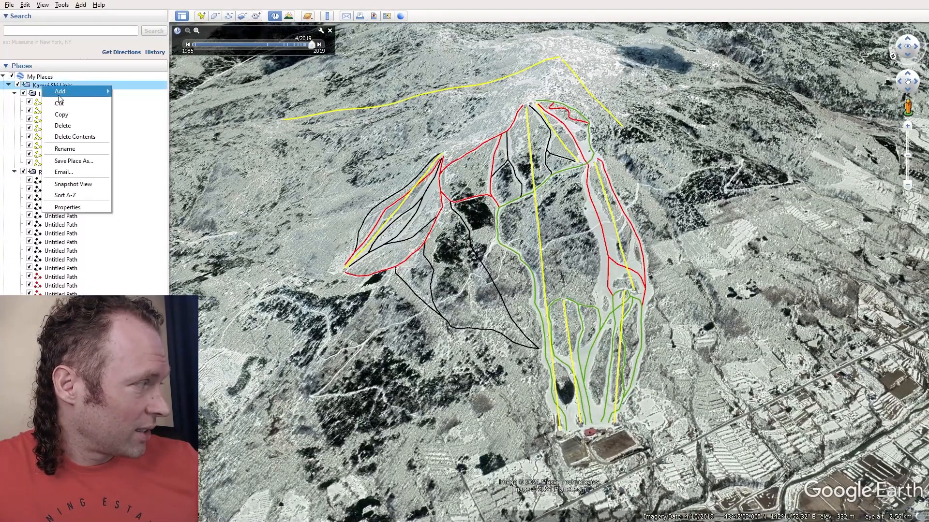
{"action": "left_click", "coordinate": [79, 160]}
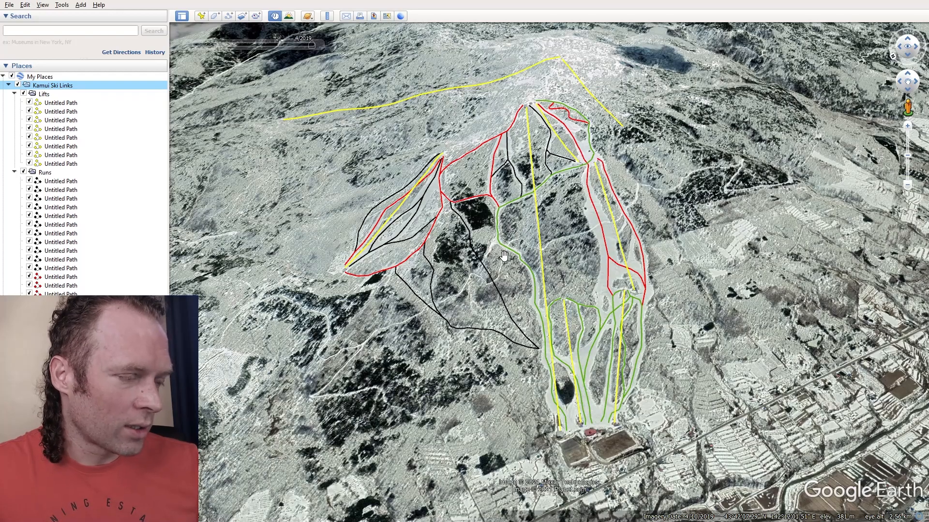
Create a subfolder named Existing inside the Runs folder.
{"action": "right_click", "coordinate": [38, 175]}
{"action": "mouse_move", "coordinate": [140, 176]}
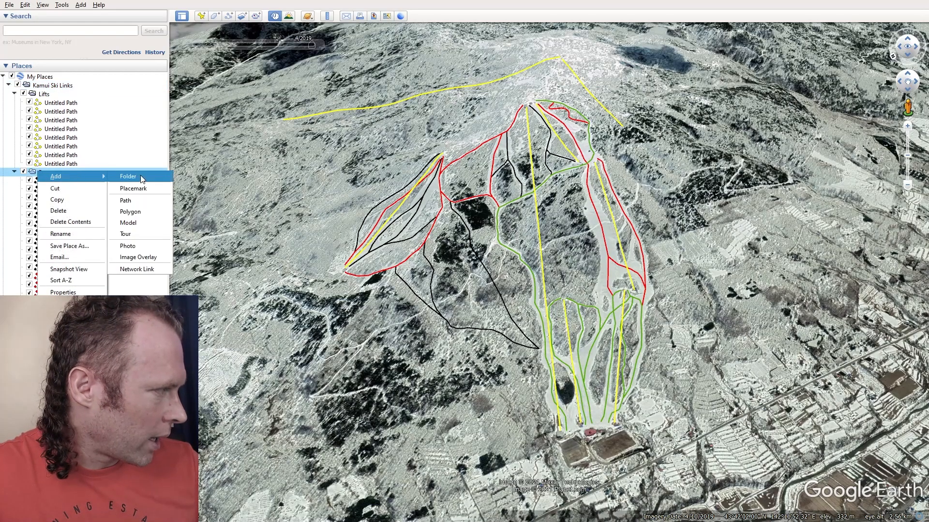
{"action": "left_click", "coordinate": [200, 176]}
{"action": "type", "text": "E"}
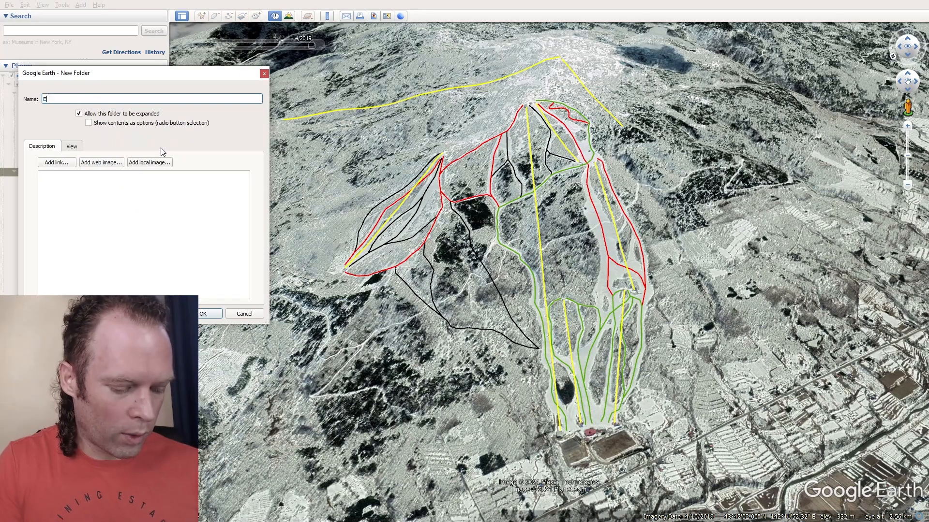
{"action": "type", "text": "xisting"}
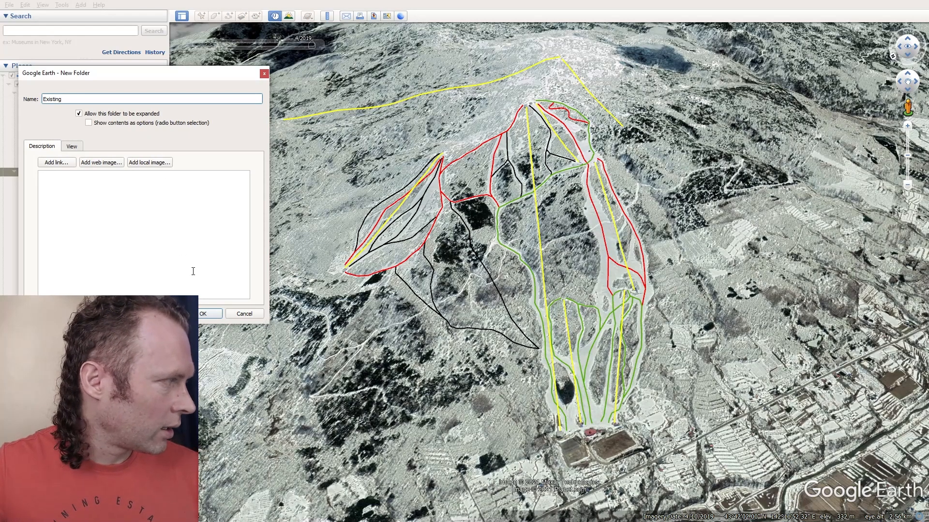
{"action": "key", "text": "Return"}
Move all the traced run paths into the Existing folder.
{"action": "left_click", "coordinate": [89, 181]}
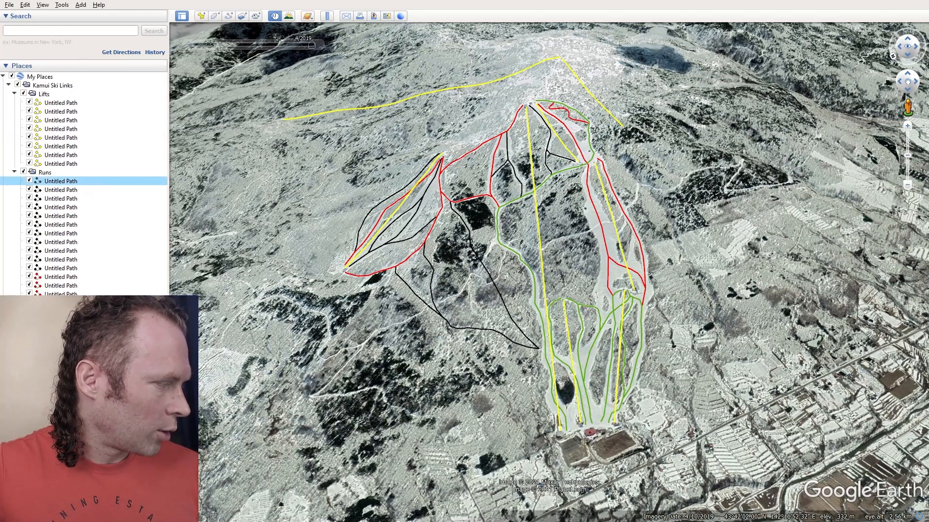
{"action": "left_click", "coordinate": [73, 426], "text": "shift"}
{"action": "left_click_drag", "start_coordinate": [73, 426], "coordinate": [63, 435]}
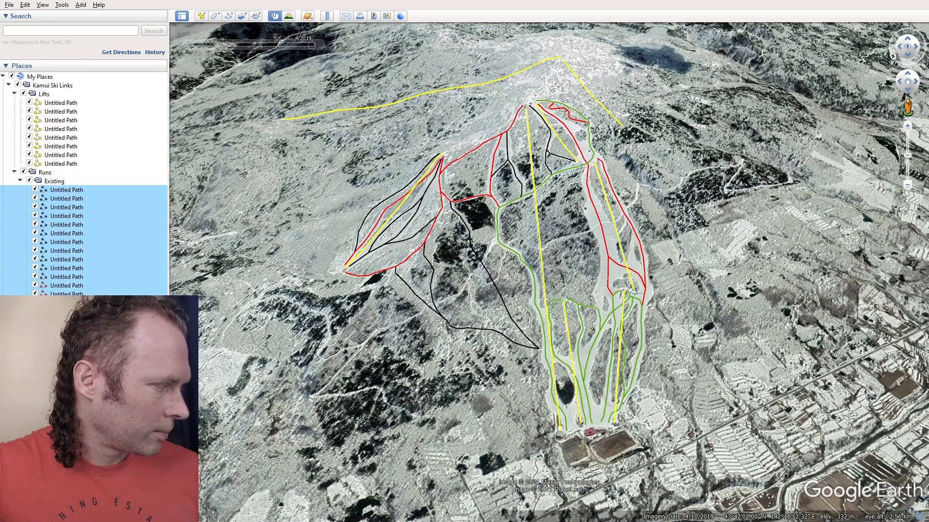
Examine the higher peak and its front-side proposed lift path in relation to the existing summit runs.
{"action": "left_click_drag", "start_coordinate": [695, 143], "coordinate": [705, 199]}
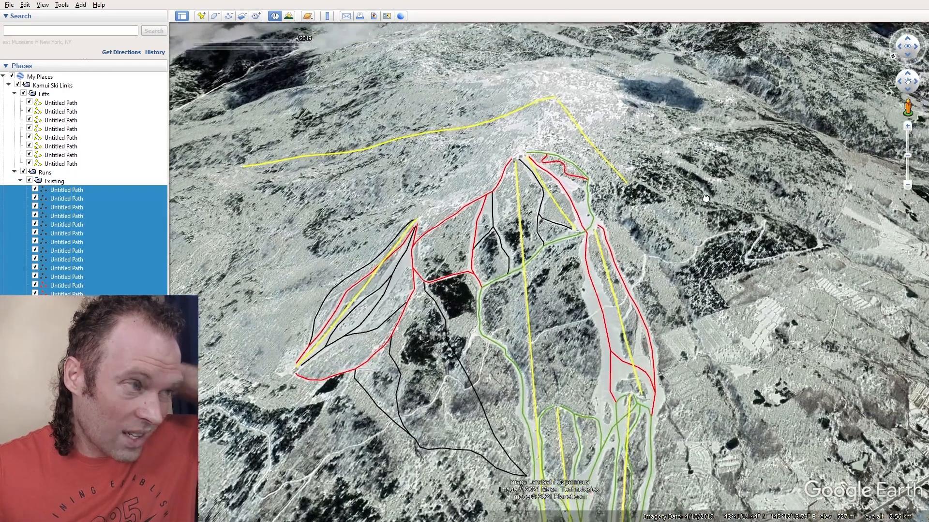
{"action": "middle_click_drag", "start_coordinate": [706, 198], "coordinate": [607, 145]}
{"action": "left_click_drag", "start_coordinate": [607, 145], "coordinate": [550, 197]}
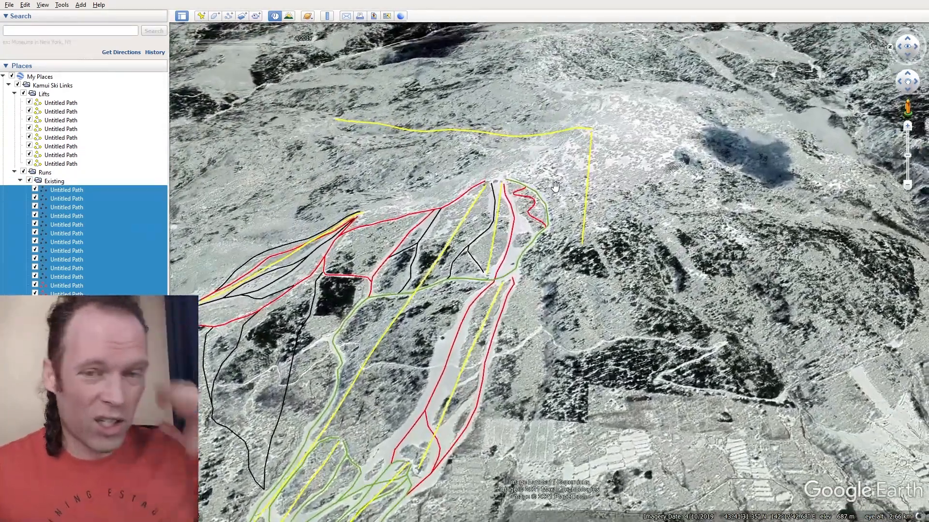
{"action": "scroll", "coordinate": [579, 178], "scroll_direction": "up", "scroll_amount": 3}
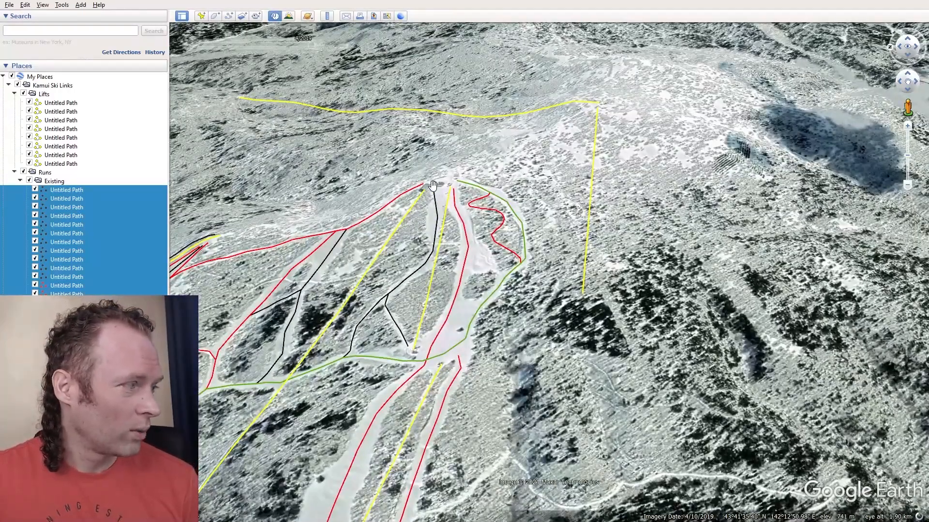
Collapse the Existing folder and create a subfolder named Expansion inside the Runs folder.
{"action": "left_click", "coordinate": [19, 181]}
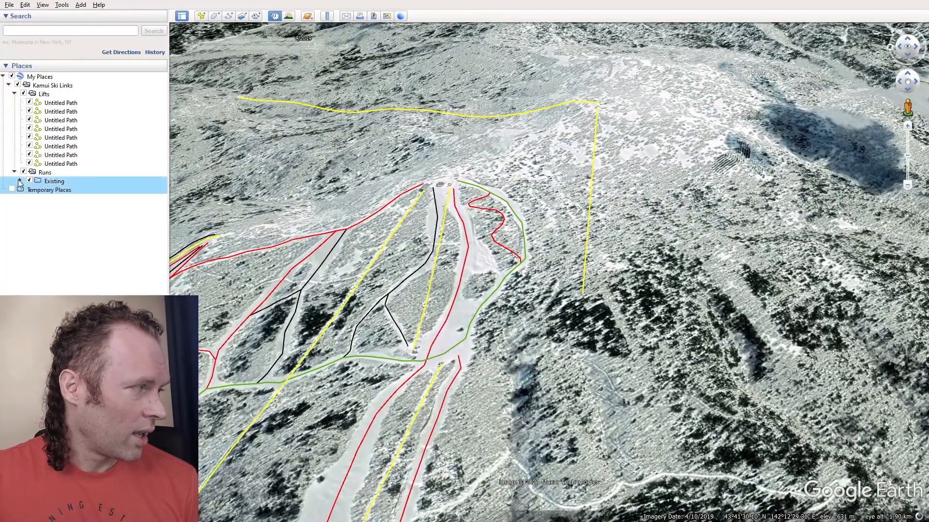
{"action": "right_click", "coordinate": [50, 173]}
{"action": "mouse_move", "coordinate": [97, 179]}
{"action": "left_click", "coordinate": [141, 179]}
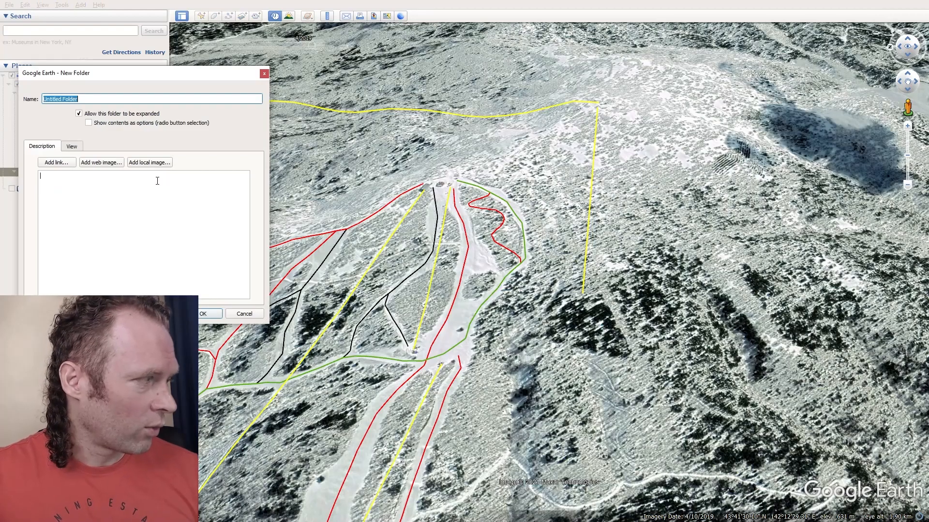
{"action": "type", "text": "Expan"}
{"action": "type", "text": "sion"}
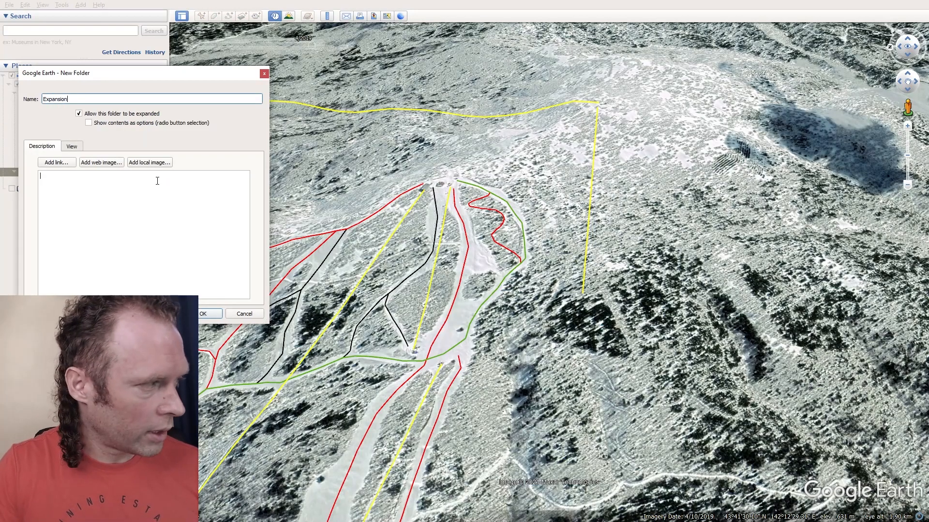
{"action": "key", "text": "Return"}
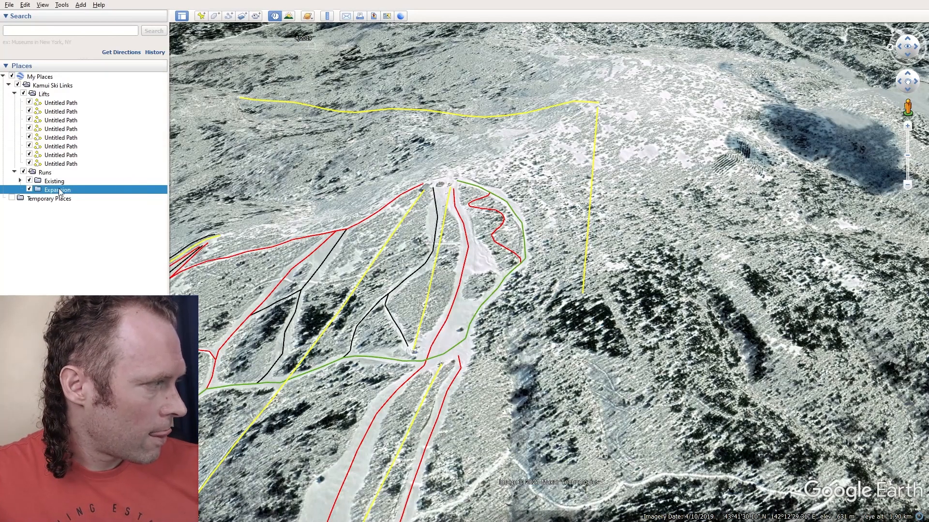
Start a new path in the Expansion folder and set its line color to black (#000000).
{"action": "left_click_drag", "start_coordinate": [506, 162], "coordinate": [476, 175]}
{"action": "scroll", "coordinate": [476, 177], "scroll_direction": "up", "scroll_amount": 2}
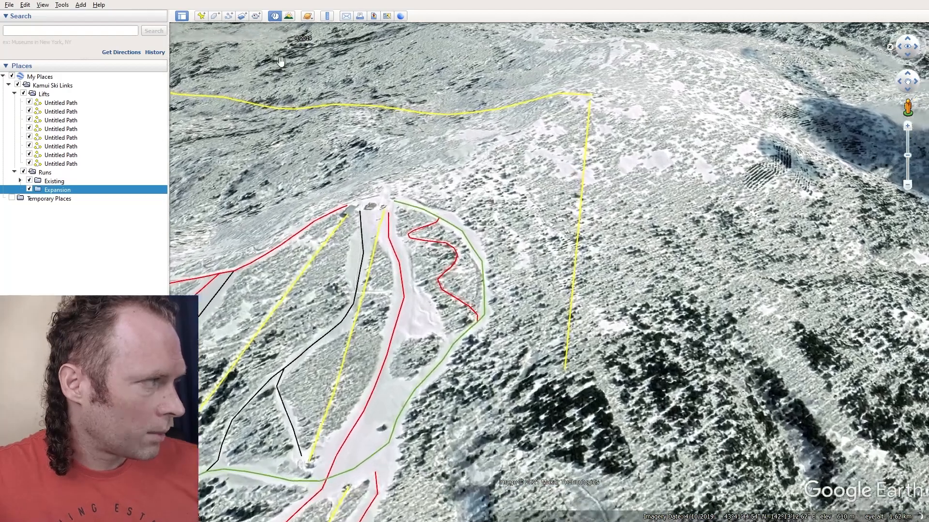
{"action": "left_click", "coordinate": [228, 16]}
{"action": "left_click", "coordinate": [82, 122]}
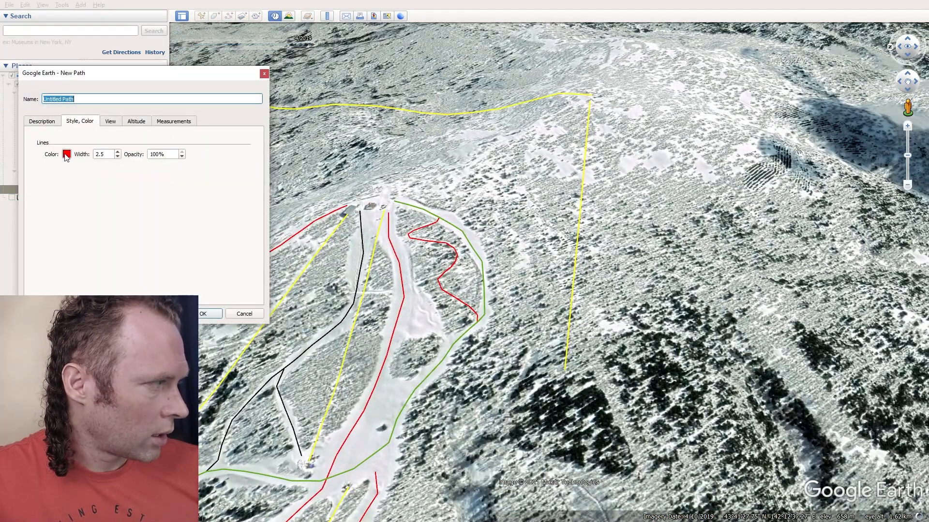
{"action": "left_click", "coordinate": [67, 155]}
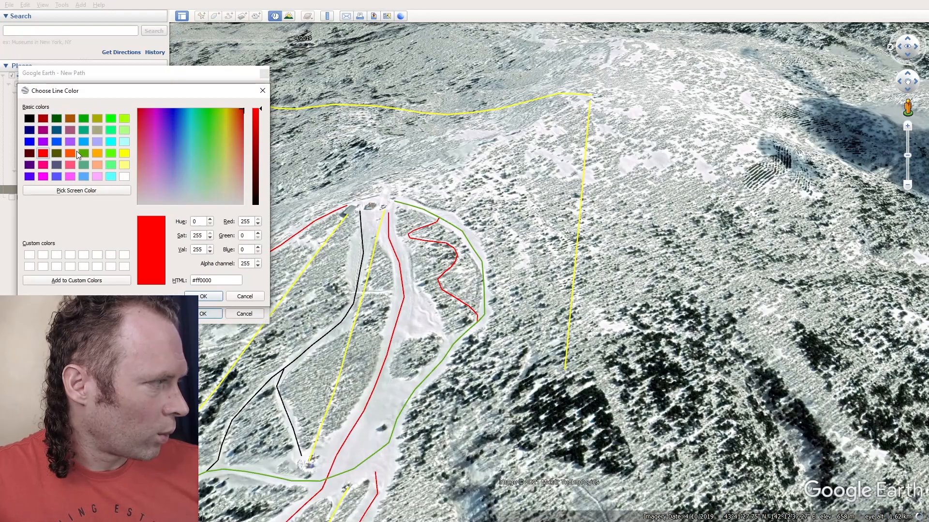
{"action": "left_click", "coordinate": [29, 120]}
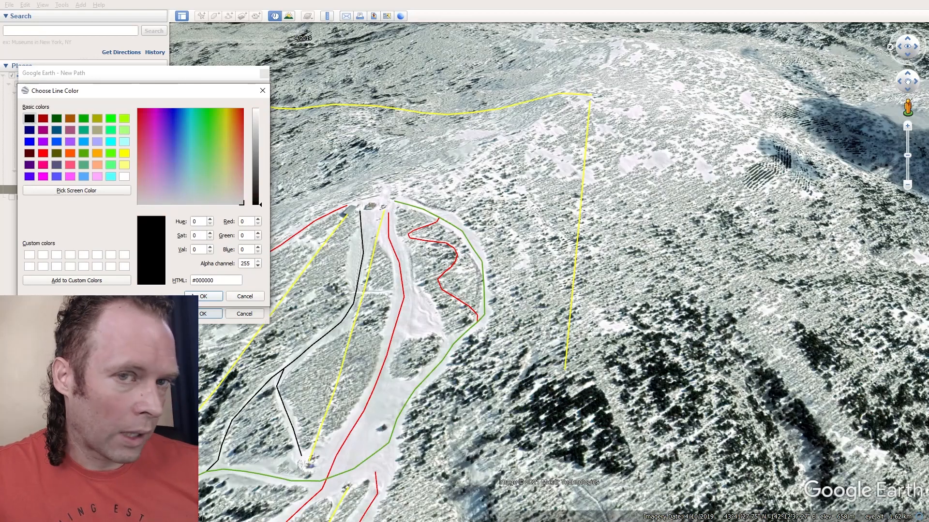
{"action": "left_click", "coordinate": [202, 296]}
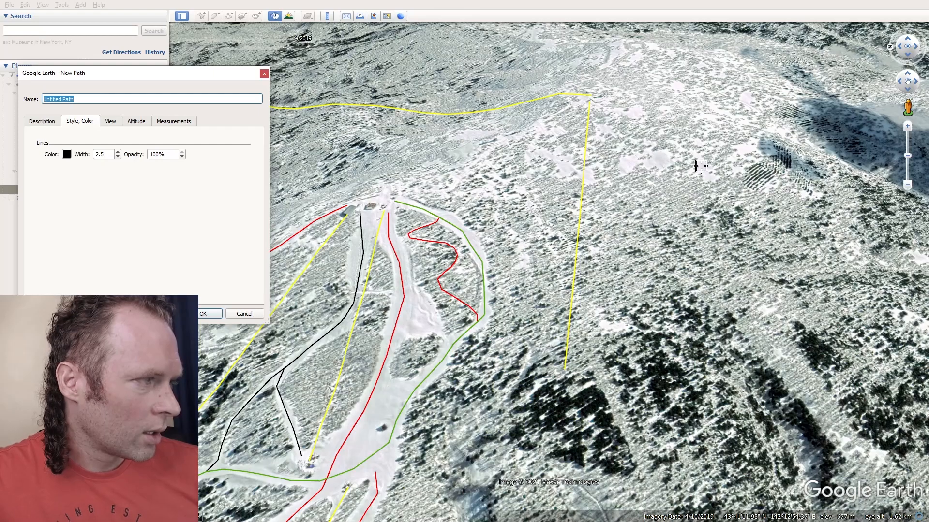
Trace the black run along the ridge from the higher peak down to the existing summit and save it.
{"action": "scroll", "coordinate": [711, 166], "scroll_direction": "down", "scroll_amount": 2}
{"action": "scroll", "coordinate": [537, 126], "scroll_direction": "up", "scroll_amount": 2}
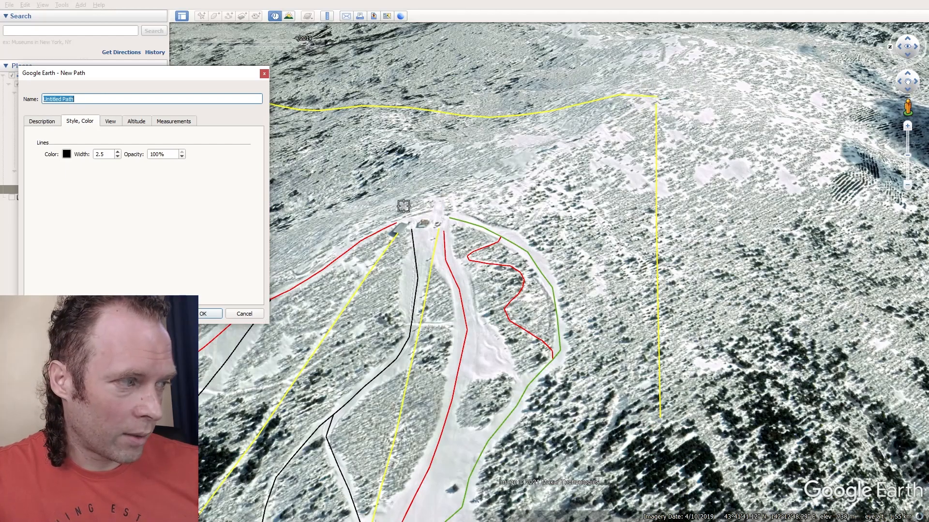
{"action": "left_click", "coordinate": [644, 103]}
{"action": "left_click", "coordinate": [606, 123]}
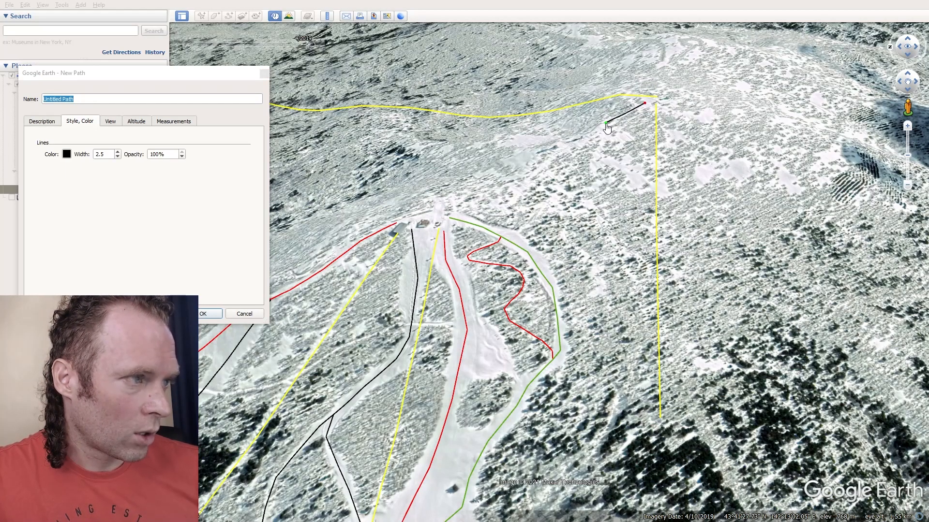
{"action": "left_click", "coordinate": [566, 148]}
{"action": "left_click", "coordinate": [542, 165]}
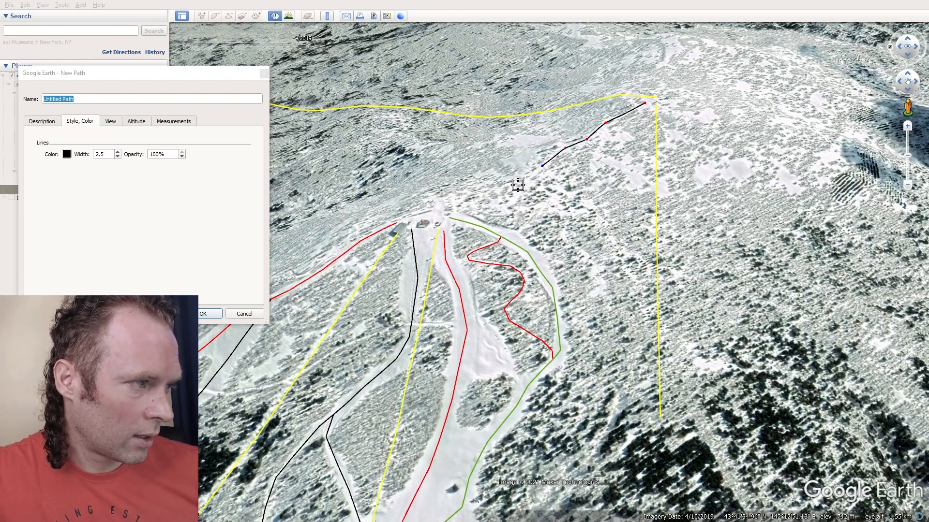
{"action": "left_click", "coordinate": [475, 199]}
{"action": "left_click", "coordinate": [449, 211]}
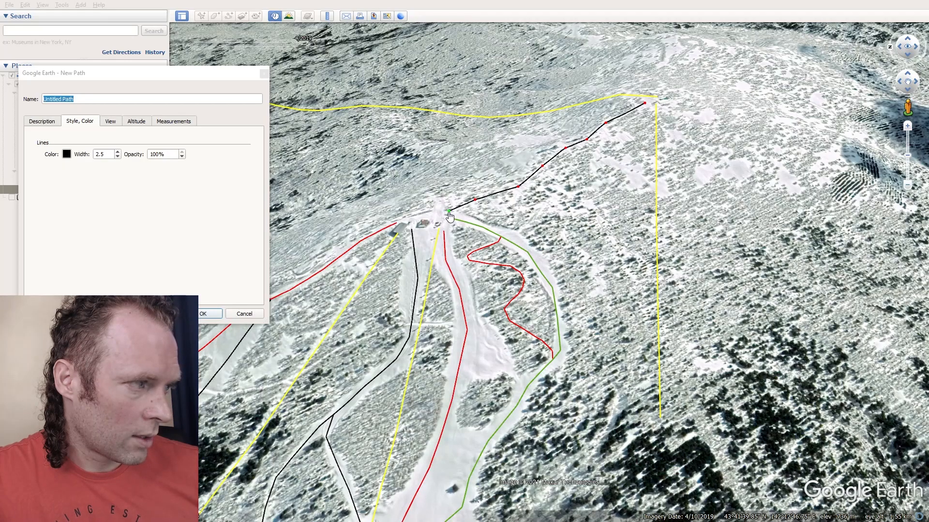
{"action": "left_click", "coordinate": [203, 314]}
Reopen the black ridge run and reshape its lower part, adding points and moving its end onto the cleared summit area.
{"action": "middle_click_drag", "start_coordinate": [382, 227], "coordinate": [539, 247]}
{"action": "scroll", "coordinate": [451, 215], "scroll_direction": "up", "scroll_amount": 4}
{"action": "left_click_drag", "start_coordinate": [564, 241], "coordinate": [559, 227]}
{"action": "mouse_move", "coordinate": [559, 228]}
{"action": "middle_mouse_down"}
{"action": "mouse_move", "coordinate": [559, 204]}
{"action": "mouse_move", "coordinate": [559, 216]}
{"action": "middle_mouse_up"}
{"action": "right_click", "coordinate": [591, 211]}
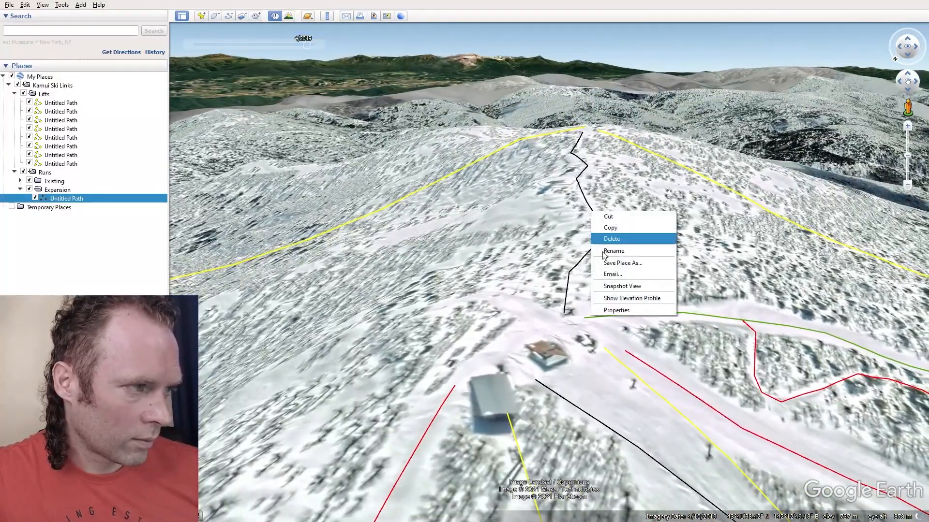
{"action": "left_click", "coordinate": [605, 311]}
{"action": "left_click", "coordinate": [598, 237]}
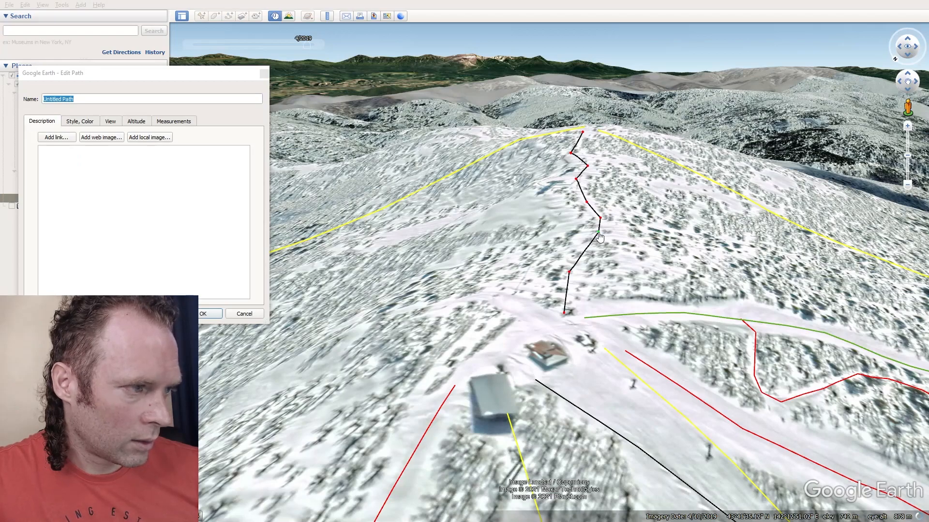
{"action": "left_click_drag", "start_coordinate": [569, 273], "coordinate": [575, 253]}
{"action": "left_click", "coordinate": [566, 277]}
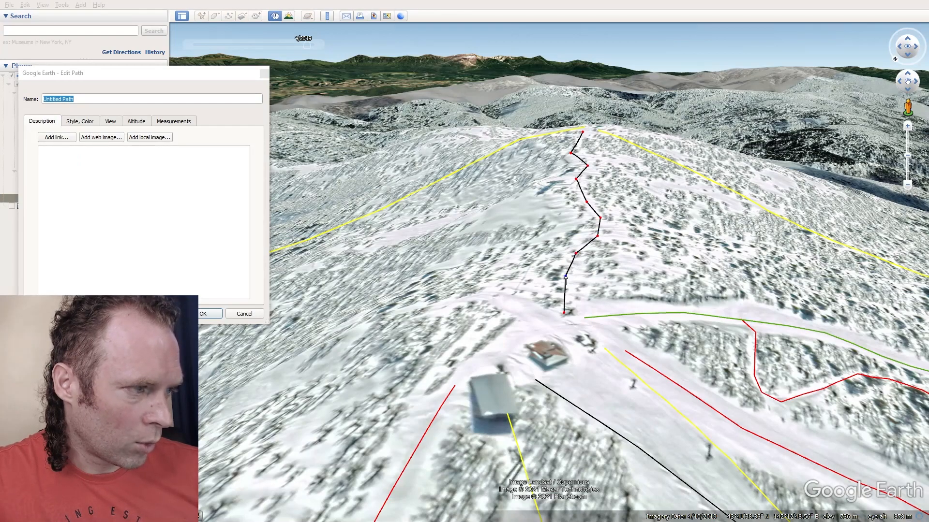
{"action": "left_click_drag", "start_coordinate": [564, 313], "coordinate": [541, 306]}
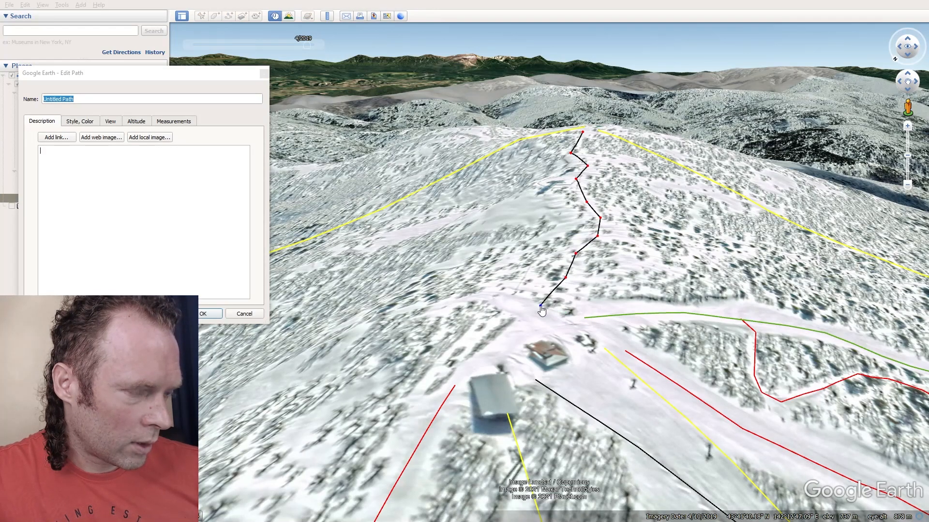
{"action": "left_click_drag", "start_coordinate": [566, 278], "coordinate": [556, 277]}
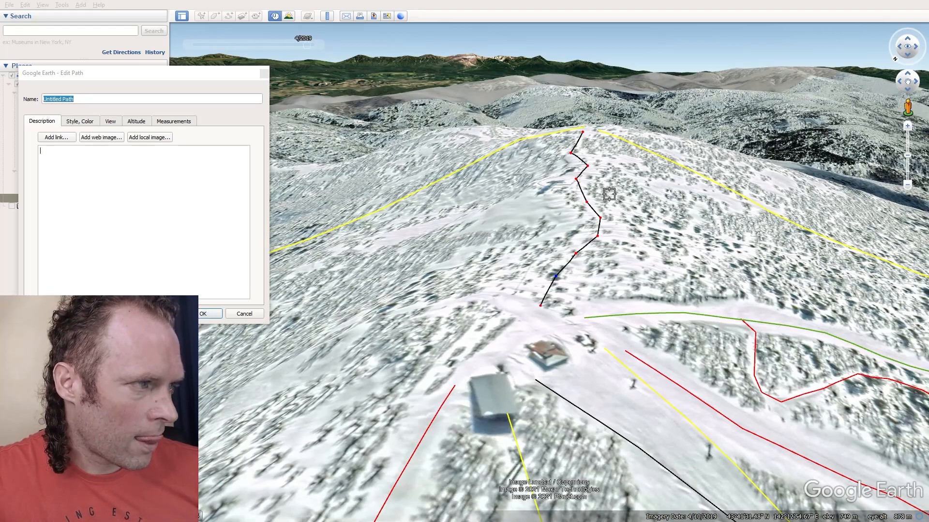
Smooth the upper part of the black ridge run below the higher peak by moving and adding points, and save it.
{"action": "scroll", "coordinate": [556, 320], "scroll_direction": "down", "scroll_amount": 3}
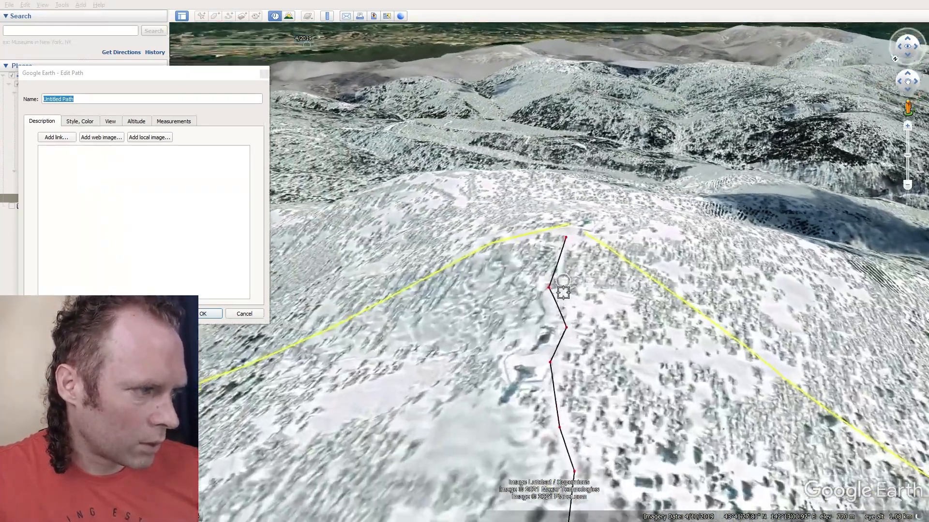
{"action": "scroll", "coordinate": [563, 293], "scroll_direction": "up", "scroll_amount": 2}
{"action": "left_click_drag", "start_coordinate": [566, 217], "coordinate": [569, 216]}
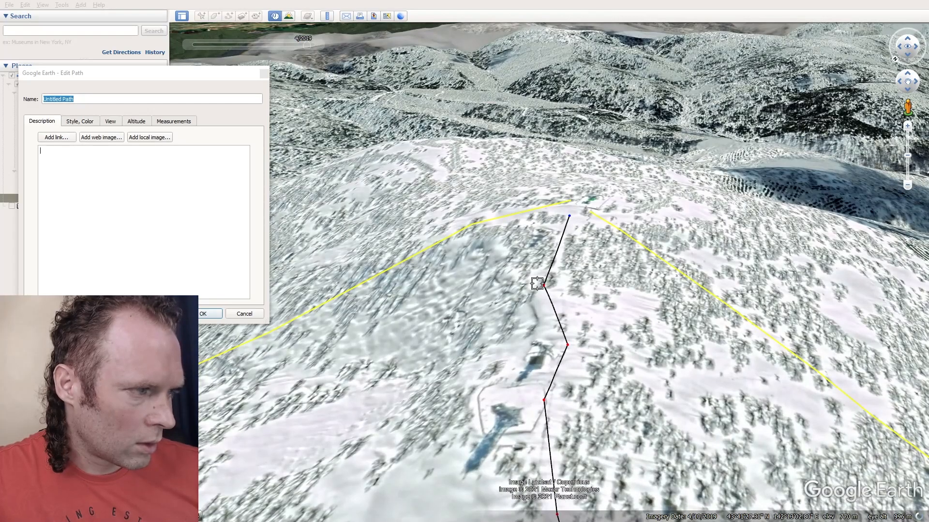
{"action": "left_click_drag", "start_coordinate": [544, 286], "coordinate": [554, 270]}
{"action": "left_click", "coordinate": [550, 301]}
{"action": "left_click_drag", "start_coordinate": [550, 302], "coordinate": [555, 305]}
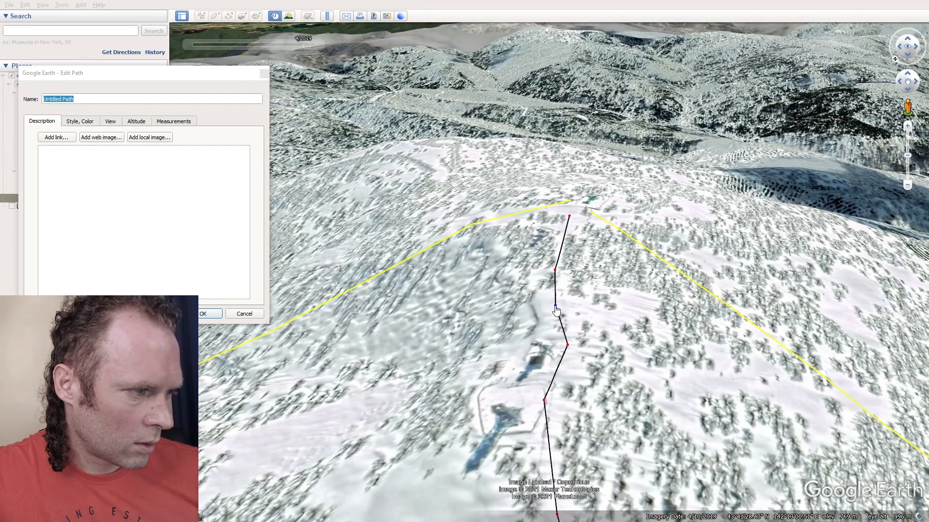
{"action": "left_click_drag", "start_coordinate": [567, 345], "coordinate": [565, 342]}
{"action": "scroll", "coordinate": [574, 314], "scroll_direction": "down", "scroll_amount": 3}
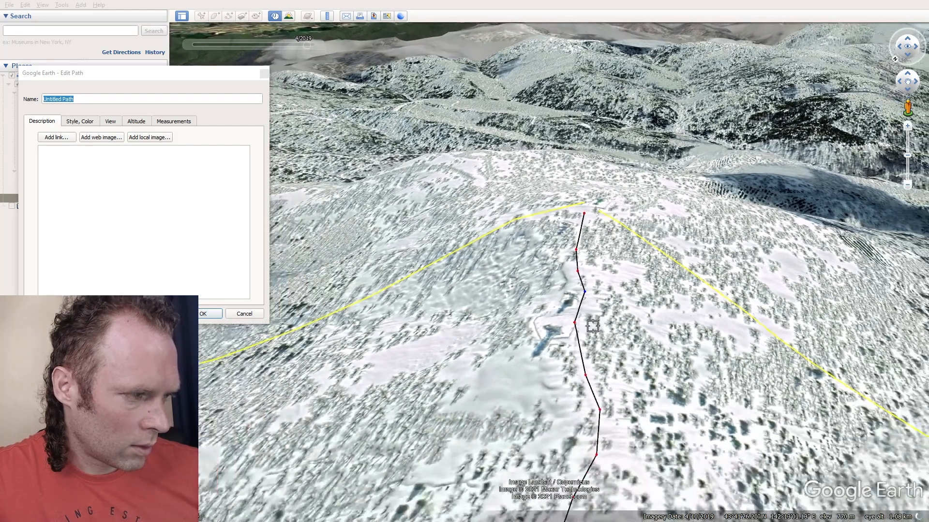
{"action": "scroll", "coordinate": [572, 315], "scroll_direction": "up", "scroll_amount": 2}
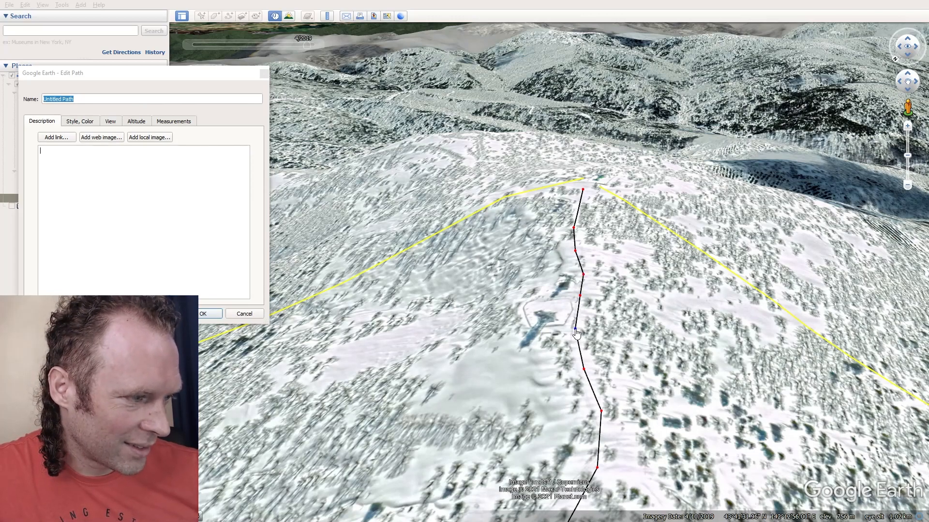
{"action": "scroll", "coordinate": [557, 200], "scroll_direction": "down", "scroll_amount": 3}
{"action": "scroll", "coordinate": [618, 365], "scroll_direction": "up", "scroll_amount": 3}
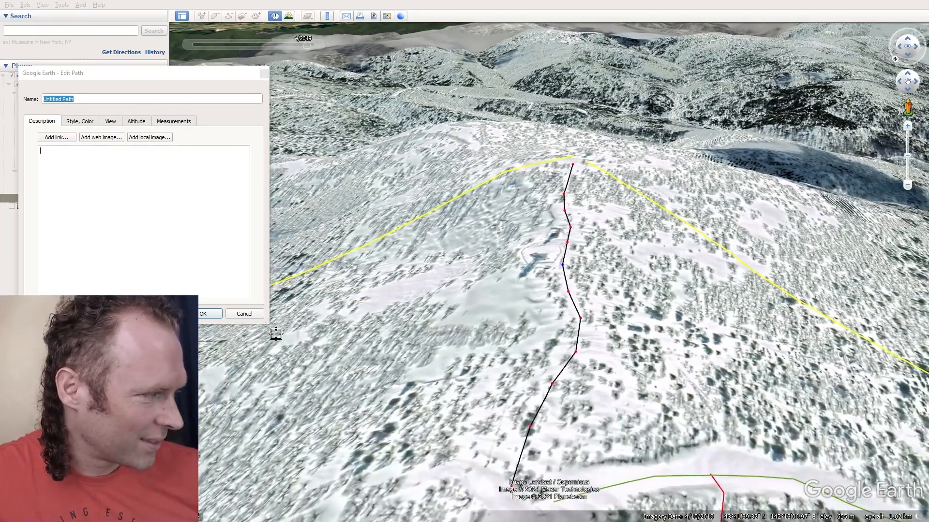
{"action": "left_click", "coordinate": [218, 315]}
Examine the slope between the existing green run and the proposed front-side lift for possible connecting runs.
{"action": "middle_click_drag", "start_coordinate": [583, 226], "coordinate": [536, 287]}
{"action": "scroll", "coordinate": [524, 250], "scroll_direction": "down", "scroll_amount": 2}
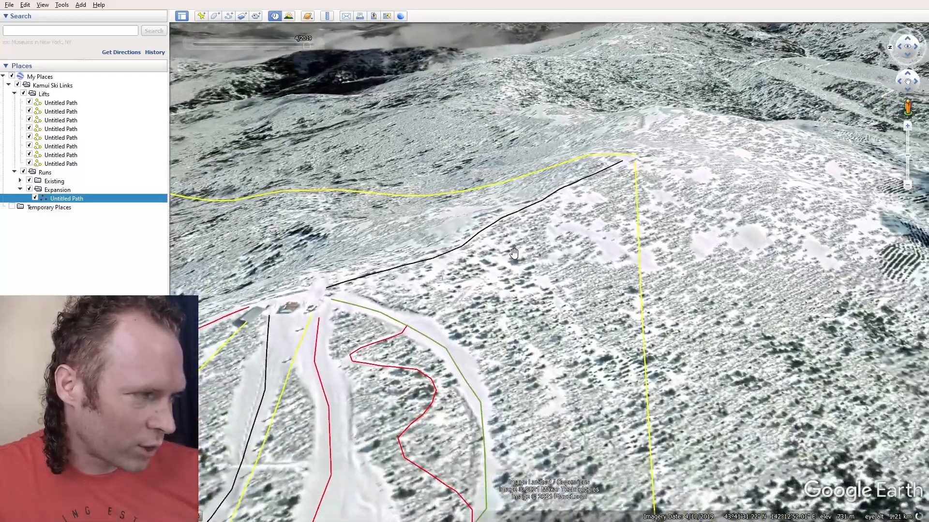
{"action": "scroll", "coordinate": [536, 287], "scroll_direction": "down", "scroll_amount": 2}
{"action": "left_click_drag", "start_coordinate": [536, 287], "coordinate": [472, 266]}
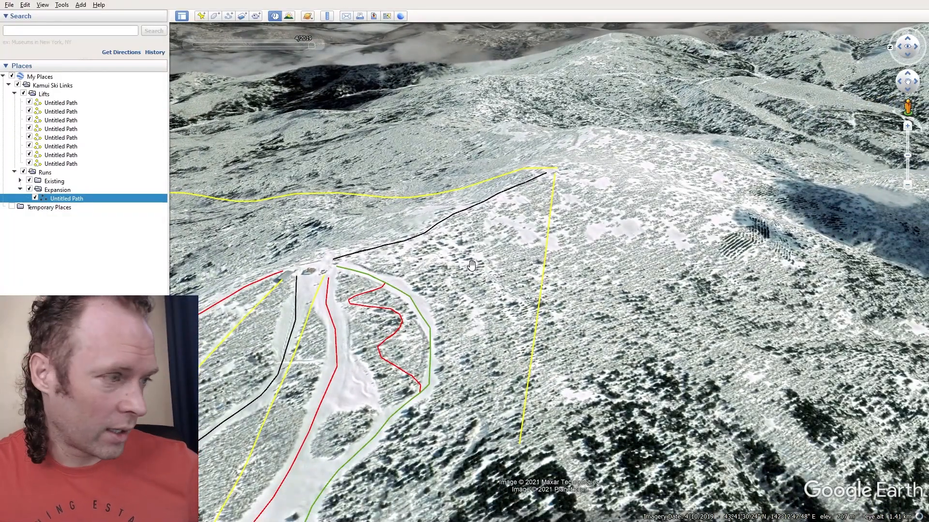
{"action": "left_click_drag", "start_coordinate": [471, 304], "coordinate": [489, 278]}
{"action": "mouse_move", "coordinate": [488, 278]}
{"action": "middle_mouse_down"}
{"action": "mouse_move", "coordinate": [473, 312]}
{"action": "mouse_move", "coordinate": [479, 285]}
{"action": "middle_mouse_up"}
{"action": "left_click_drag", "start_coordinate": [475, 297], "coordinate": [494, 276]}
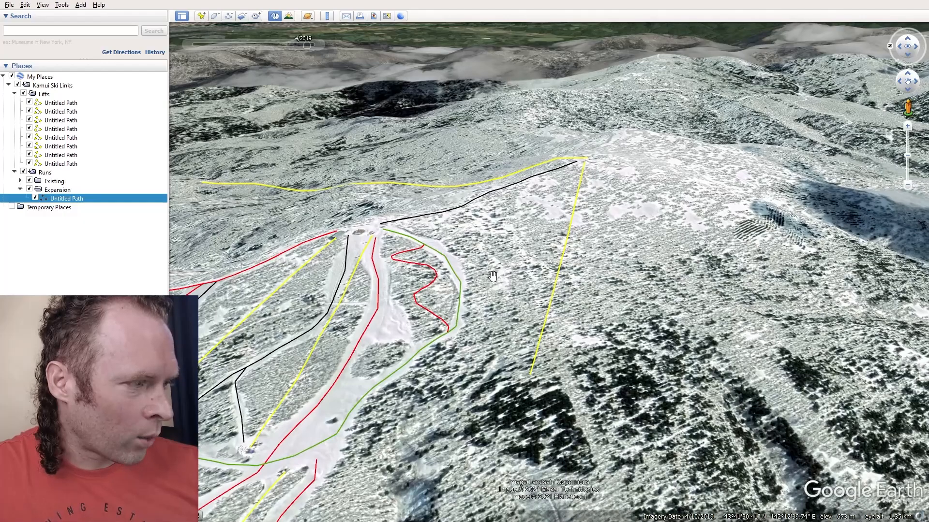
{"action": "middle_click_drag", "start_coordinate": [522, 378], "coordinate": [530, 362]}
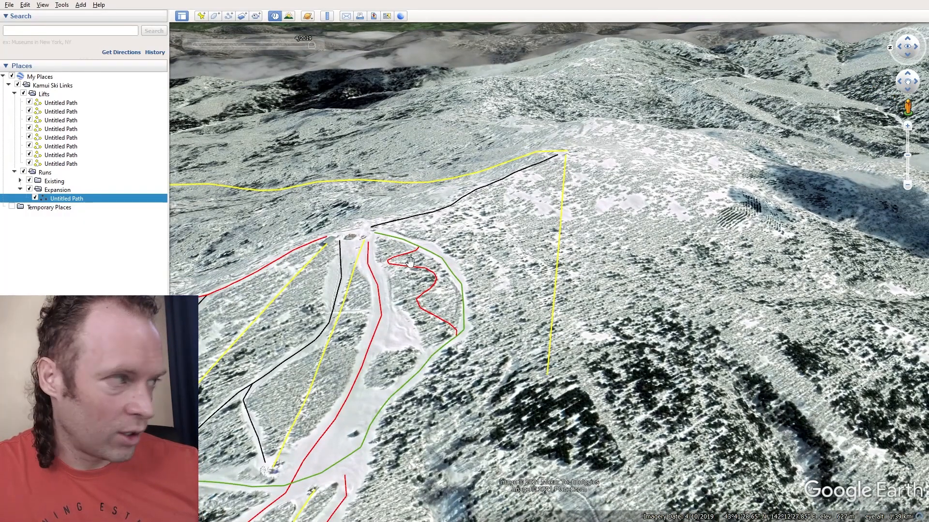
Create another path in the Expansion folder with a single point on the lower bend of the green run.
{"action": "left_click", "coordinate": [228, 16]}
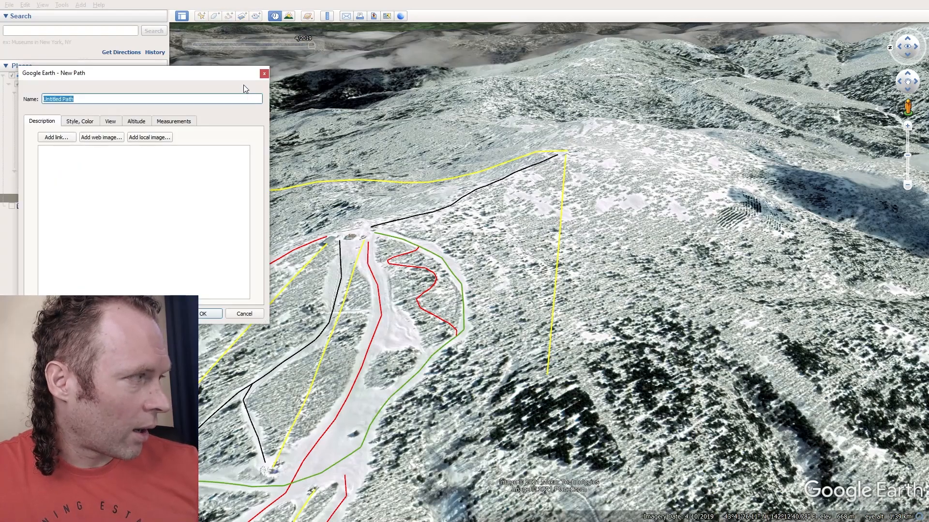
{"action": "left_click_drag", "start_coordinate": [240, 72], "coordinate": [198, 73]}
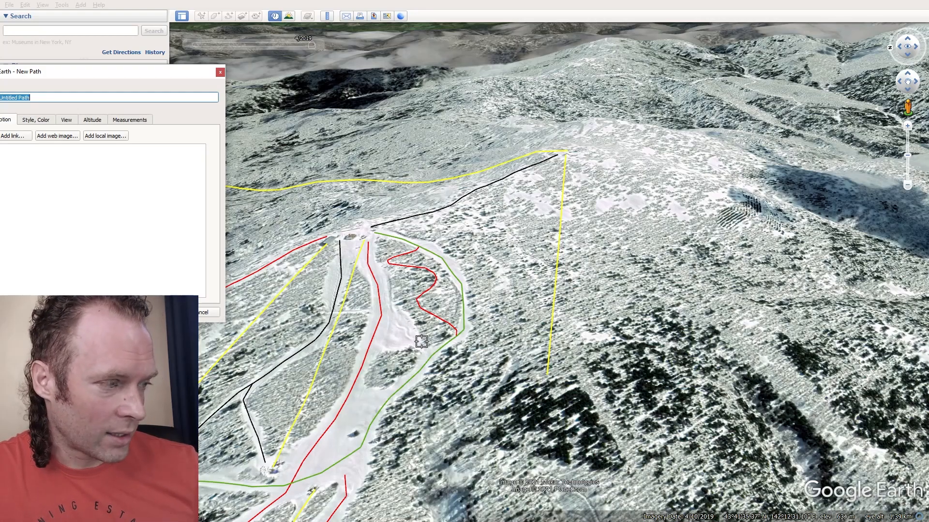
{"action": "scroll", "coordinate": [526, 417], "scroll_direction": "up", "scroll_amount": 2}
{"action": "scroll", "coordinate": [526, 416], "scroll_direction": "up", "scroll_amount": 2}
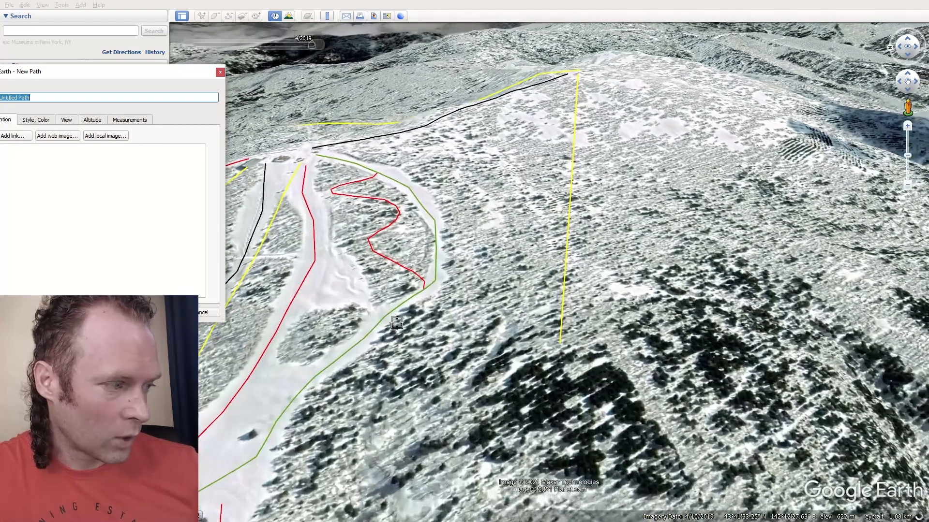
{"action": "left_click", "coordinate": [390, 312]}
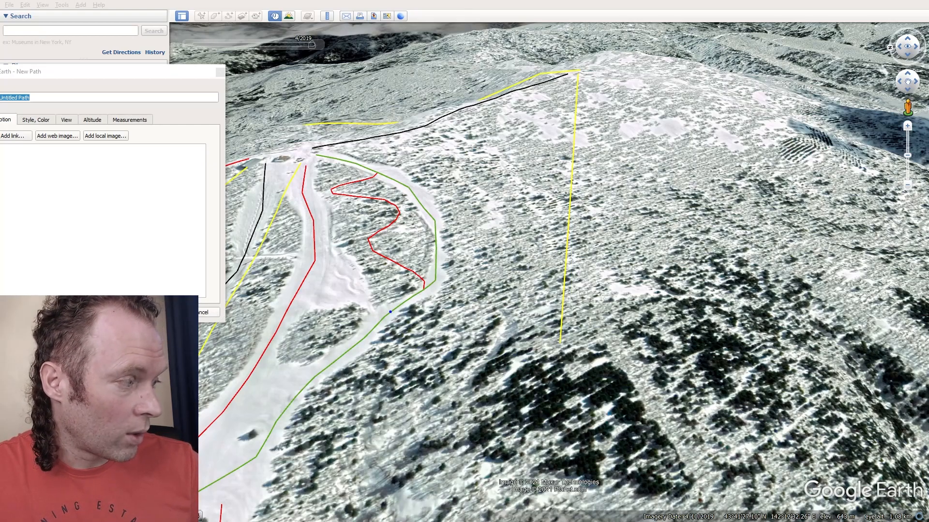
{"action": "left_click", "coordinate": [208, 313]}
Move the lower end of the proposed front-side lift downhill and closer to the green run's lower bend, and save it.
{"action": "middle_click_drag", "start_coordinate": [559, 331], "coordinate": [511, 369]}
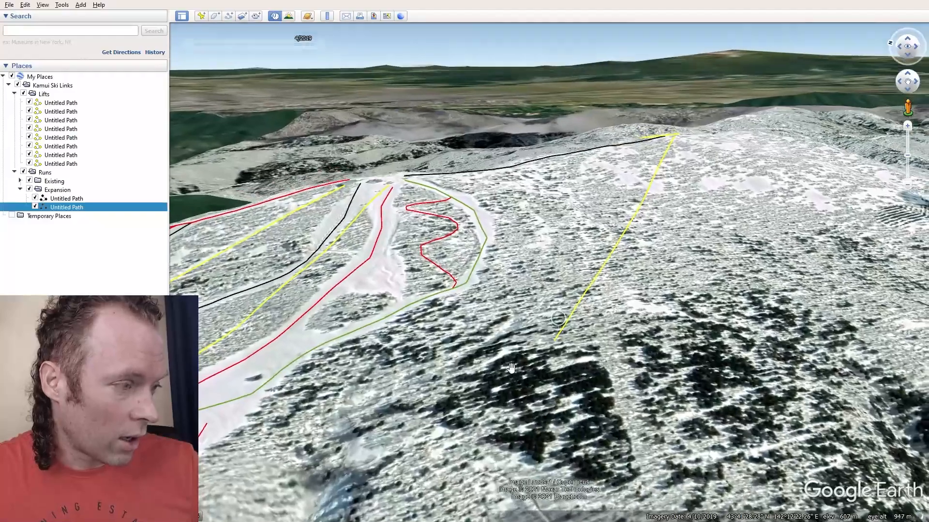
{"action": "right_click", "coordinate": [566, 326]}
{"action": "left_click", "coordinate": [591, 424]}
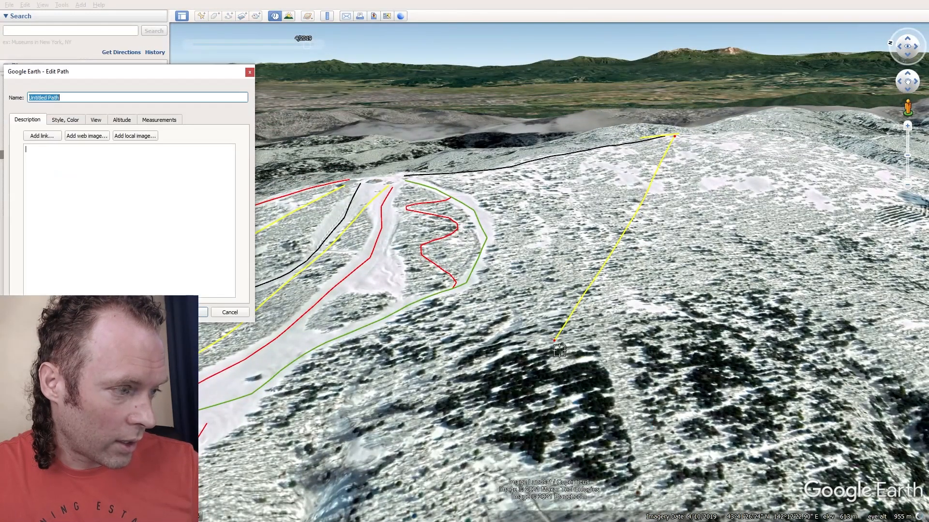
{"action": "left_click_drag", "start_coordinate": [541, 355], "coordinate": [525, 372]}
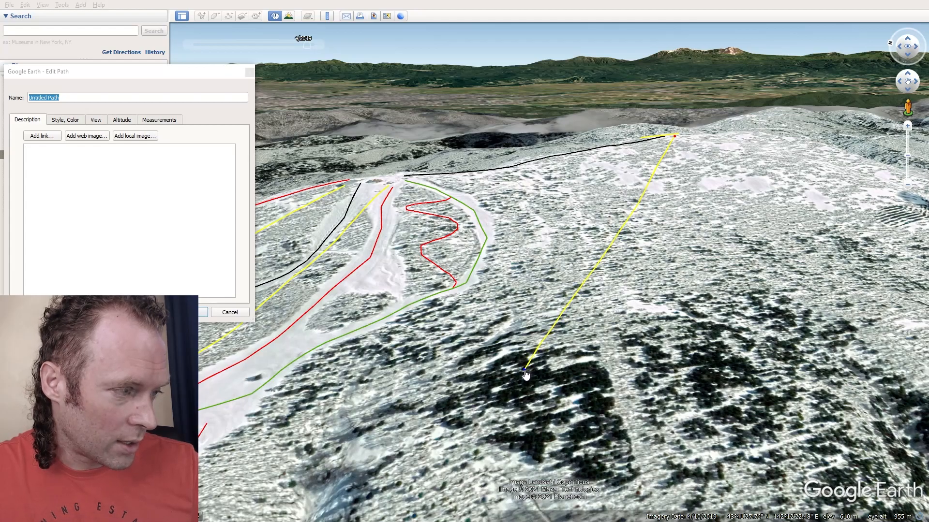
{"action": "left_click", "coordinate": [202, 314]}
{"action": "middle_click_drag", "start_coordinate": [591, 360], "coordinate": [416, 236]}
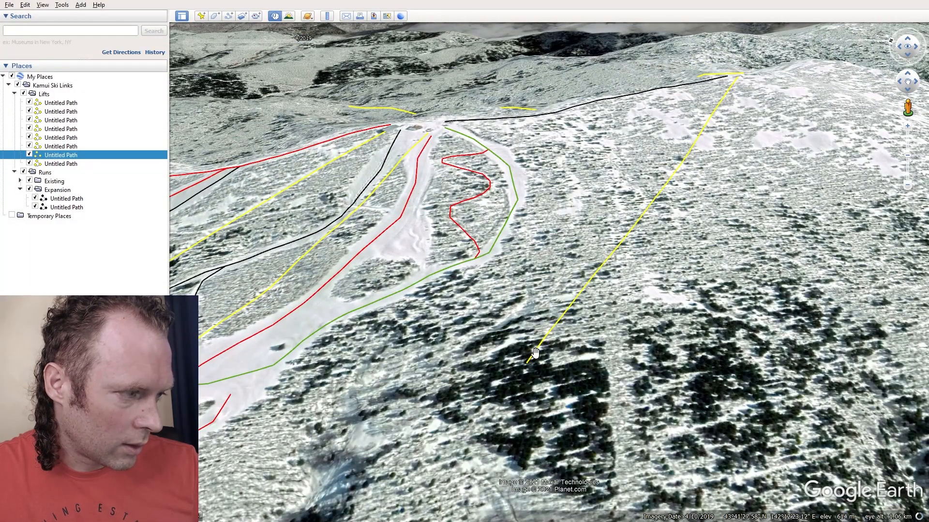
{"action": "middle_click_drag", "start_coordinate": [524, 329], "coordinate": [544, 335]}
{"action": "right_click", "coordinate": [544, 335]}
{"action": "left_click", "coordinate": [570, 434]}
{"action": "left_click_drag", "start_coordinate": [505, 347], "coordinate": [494, 333]}
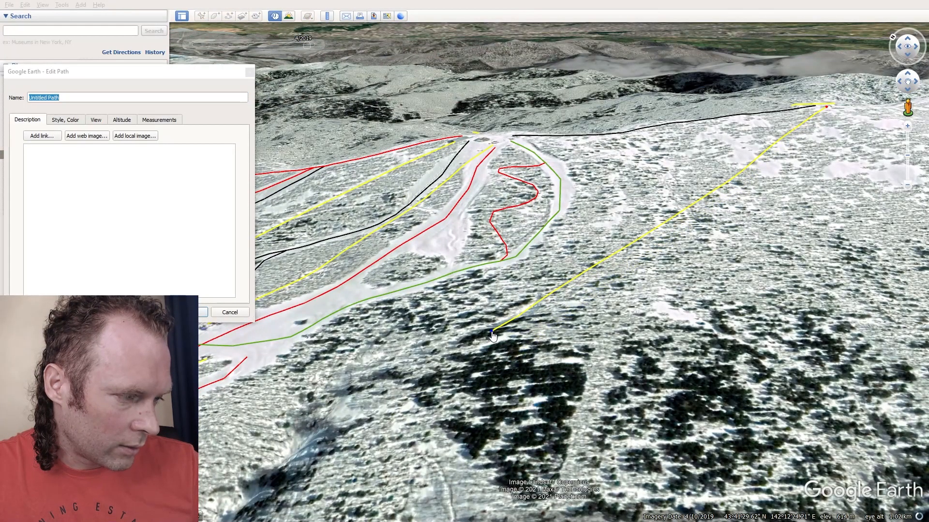
{"action": "key", "text": "Return"}
Draw a new curved path from the green run's lower bend to the lower end of the proposed front-side lift.
{"action": "mouse_move", "coordinate": [494, 333]}
{"action": "middle_mouse_down"}
{"action": "mouse_move", "coordinate": [526, 409]}
{"action": "mouse_move", "coordinate": [532, 309]}
{"action": "mouse_move", "coordinate": [496, 321]}
{"action": "mouse_move", "coordinate": [513, 387]}
{"action": "mouse_move", "coordinate": [516, 313]}
{"action": "middle_mouse_up"}
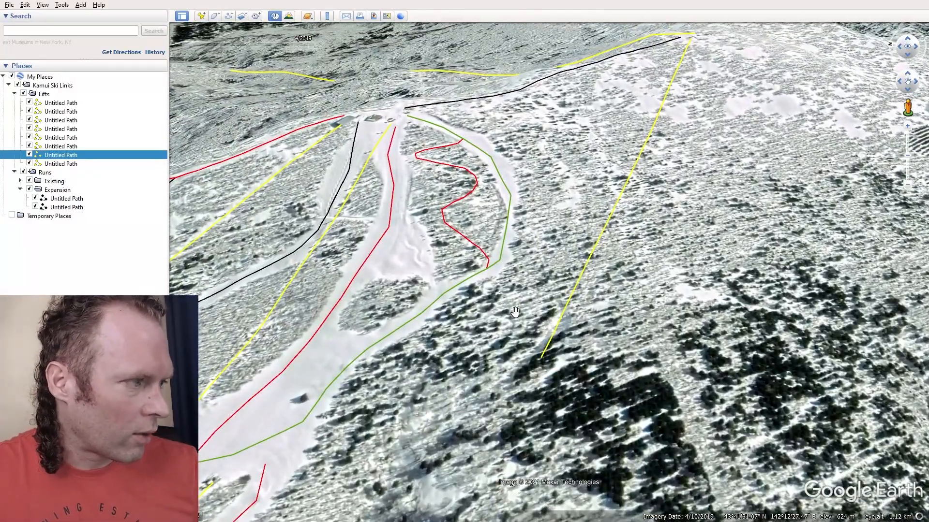
{"action": "left_click", "coordinate": [228, 16]}
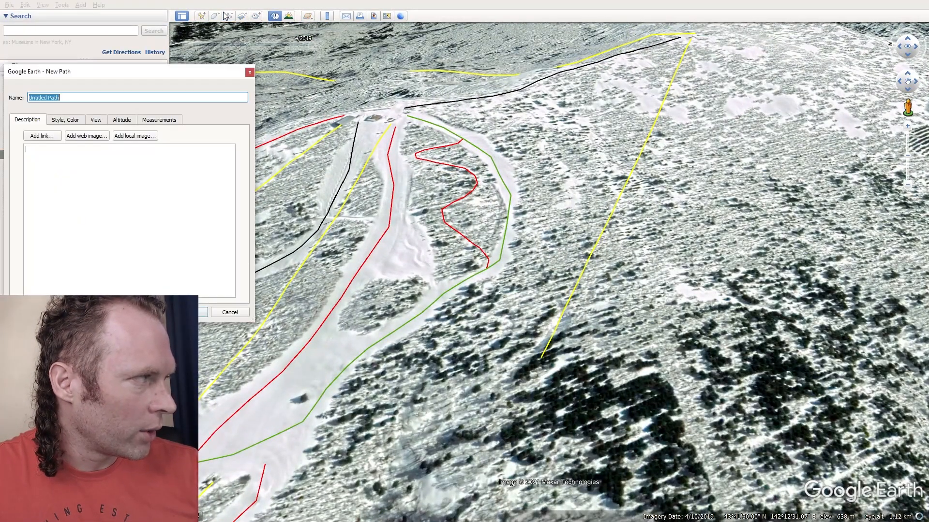
{"action": "left_click", "coordinate": [452, 289]}
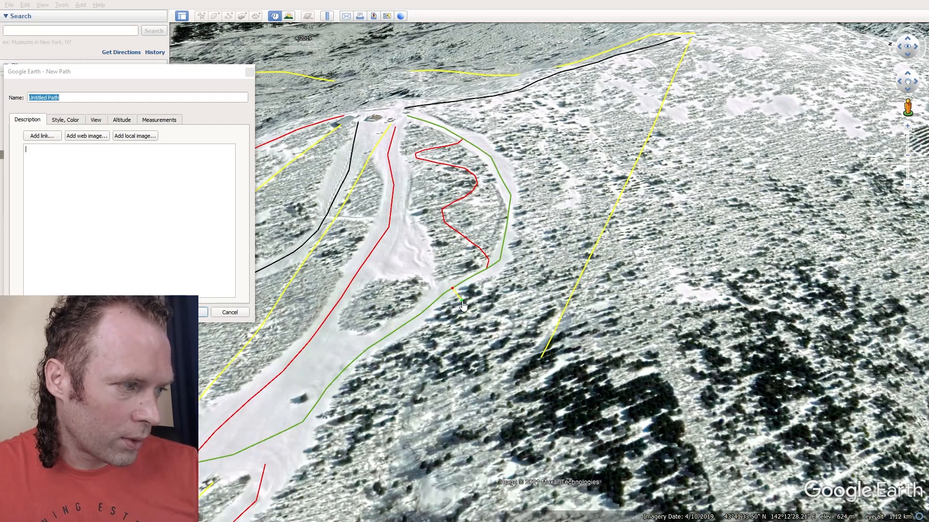
{"action": "left_click", "coordinate": [458, 300]}
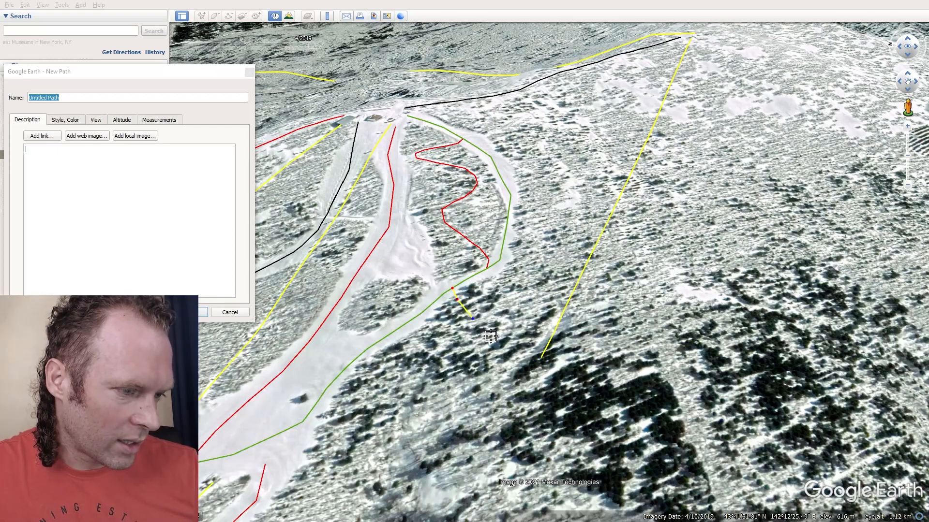
{"action": "left_click", "coordinate": [535, 357]}
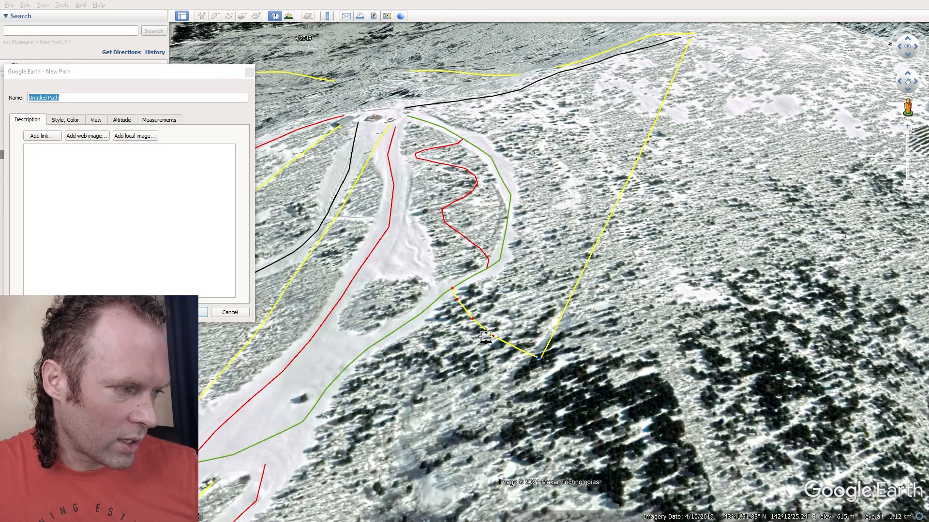
Set the new connector path's line colour to black (#000000) and save it.
{"action": "left_click", "coordinate": [71, 125]}
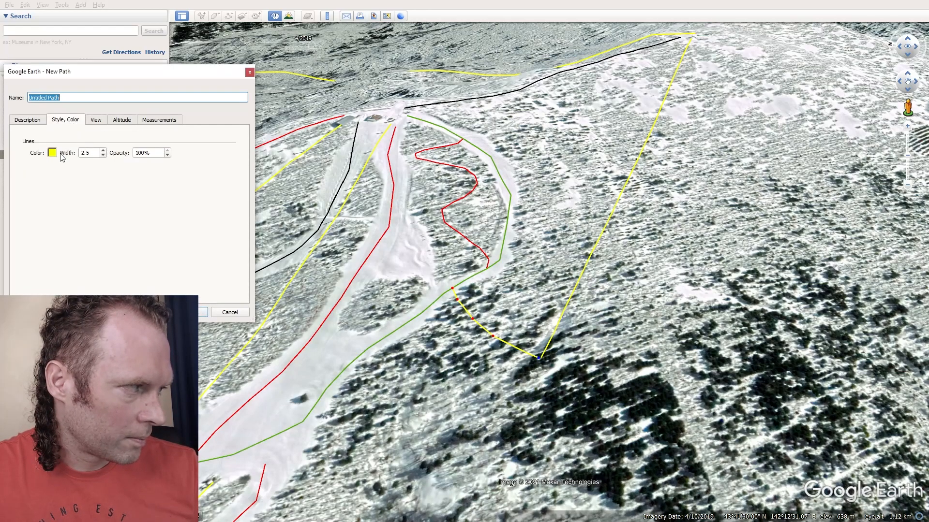
{"action": "left_click", "coordinate": [54, 154]}
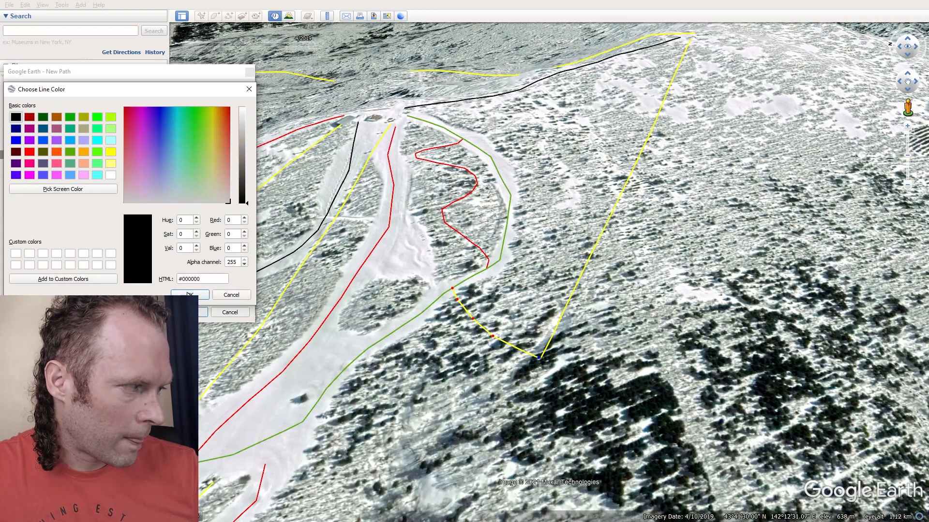
{"action": "left_click", "coordinate": [189, 295]}
{"action": "left_click", "coordinate": [191, 312]}
Show the elevation profile of the black connector path and check its slope along the way to the lift.
{"action": "middle_click_drag", "start_coordinate": [549, 278], "coordinate": [476, 335]}
{"action": "right_click", "coordinate": [480, 332]}
{"action": "left_click", "coordinate": [508, 422]}
{"action": "left_click_drag", "start_coordinate": [657, 283], "coordinate": [655, 267]}
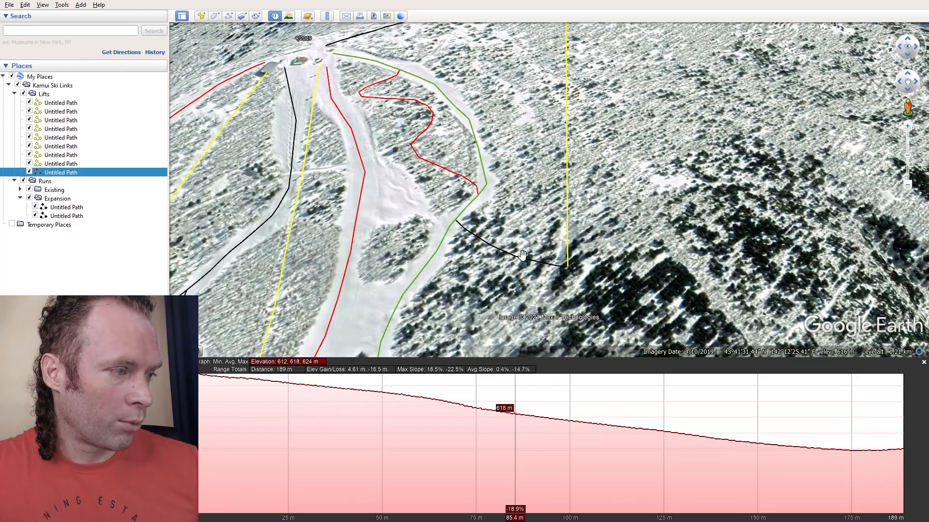
{"action": "mouse_move", "coordinate": [514, 194]}
{"action": "middle_mouse_down"}
{"action": "mouse_move", "coordinate": [522, 284]}
{"action": "mouse_move", "coordinate": [499, 234]}
{"action": "mouse_move", "coordinate": [525, 261]}
{"action": "mouse_move", "coordinate": [505, 209]}
{"action": "middle_mouse_up"}
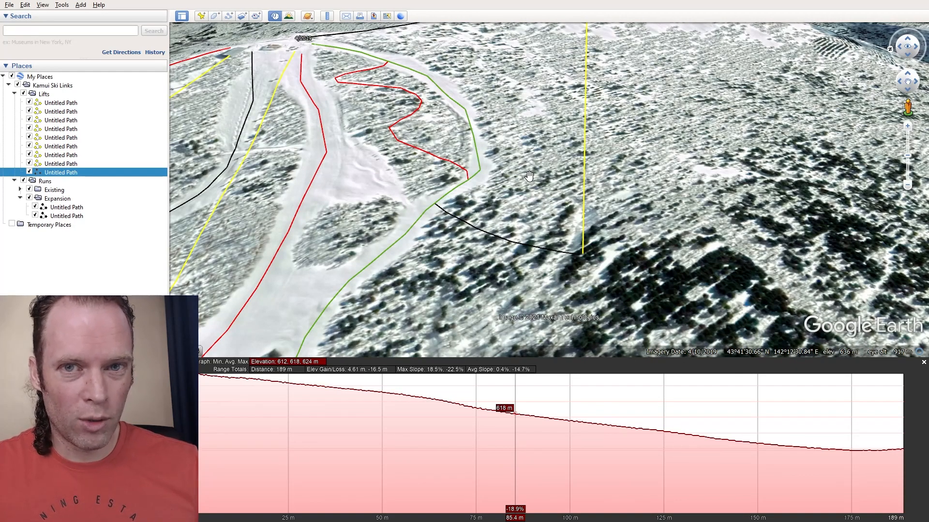
{"action": "middle_click_drag", "start_coordinate": [523, 192], "coordinate": [491, 195]}
{"action": "left_click_drag", "start_coordinate": [512, 192], "coordinate": [500, 195]}
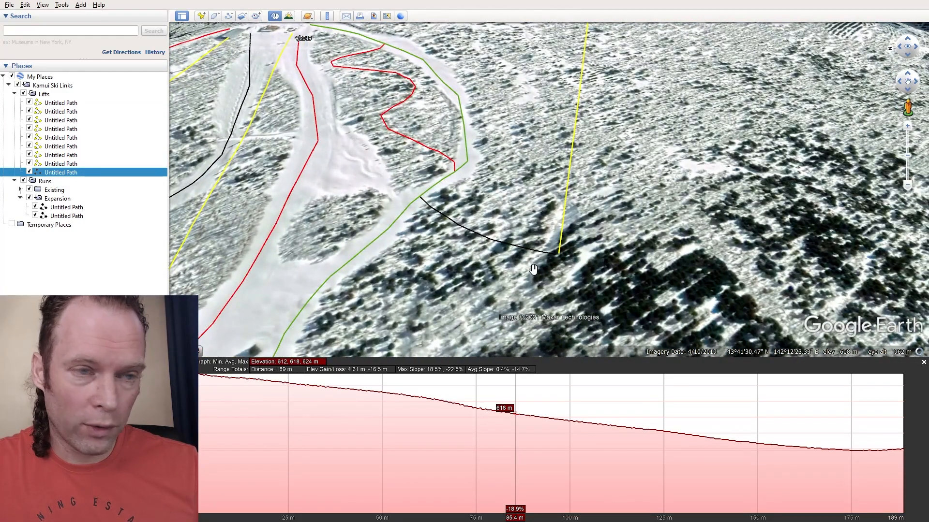
{"action": "right_click", "coordinate": [452, 221]}
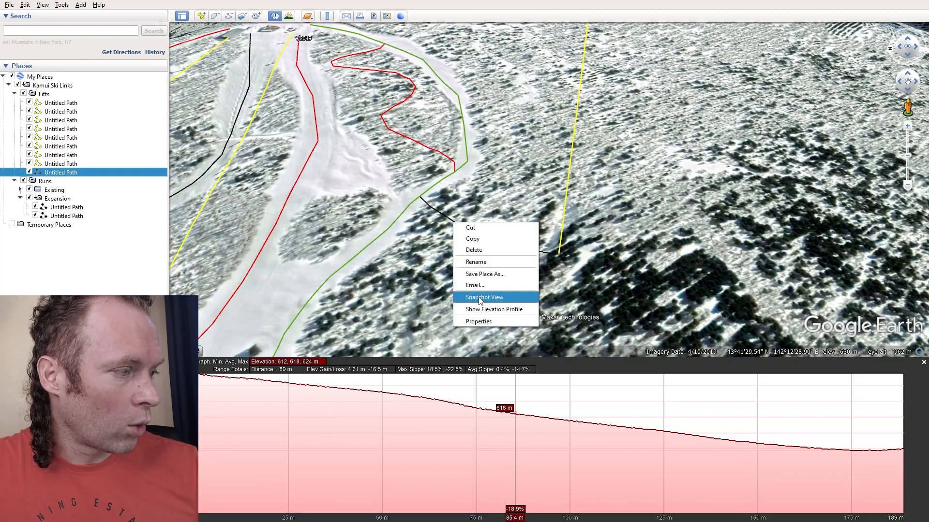
{"action": "left_click", "coordinate": [481, 318]}
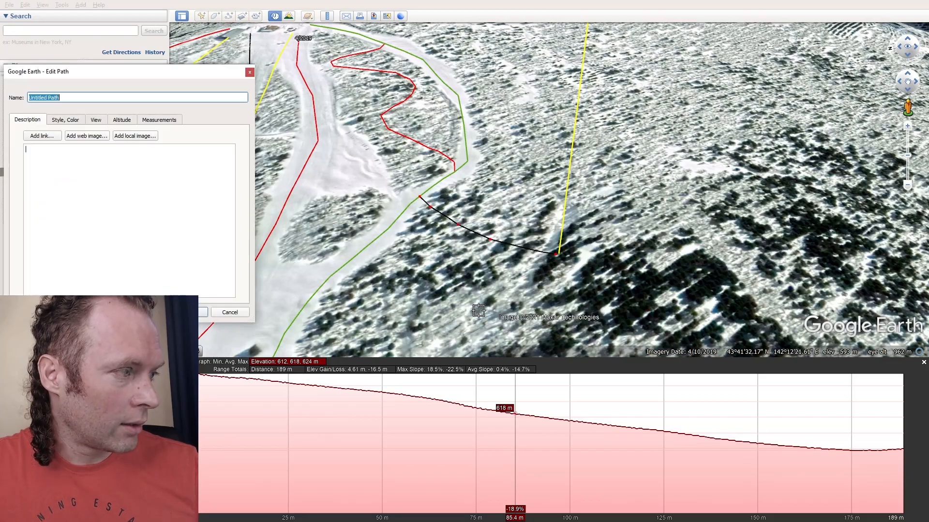
{"action": "left_click", "coordinate": [200, 315]}
Examine the slope beside the proposed front-side lift for a possible run leading back to its lower end.
{"action": "scroll", "coordinate": [536, 191], "scroll_direction": "down", "scroll_amount": 4}
{"action": "mouse_move", "coordinate": [536, 181]}
{"action": "middle_mouse_down"}
{"action": "mouse_move", "coordinate": [530, 200]}
{"action": "mouse_move", "coordinate": [531, 182]}
{"action": "middle_mouse_up"}
{"action": "left_click_drag", "start_coordinate": [531, 181], "coordinate": [470, 183]}
{"action": "scroll", "coordinate": [440, 170], "scroll_direction": "down", "scroll_amount": 2}
{"action": "middle_click_drag", "start_coordinate": [438, 159], "coordinate": [428, 177]}
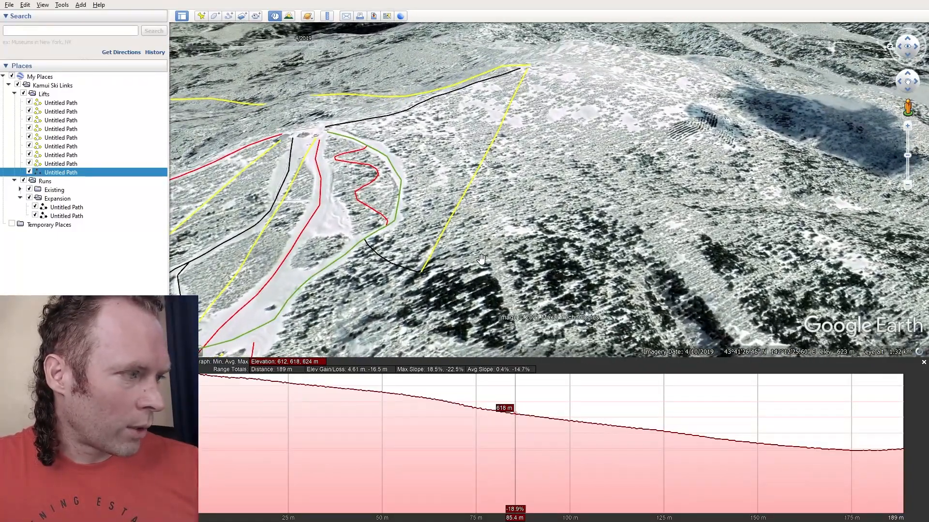
{"action": "middle_click_drag", "start_coordinate": [679, 193], "coordinate": [651, 200]}
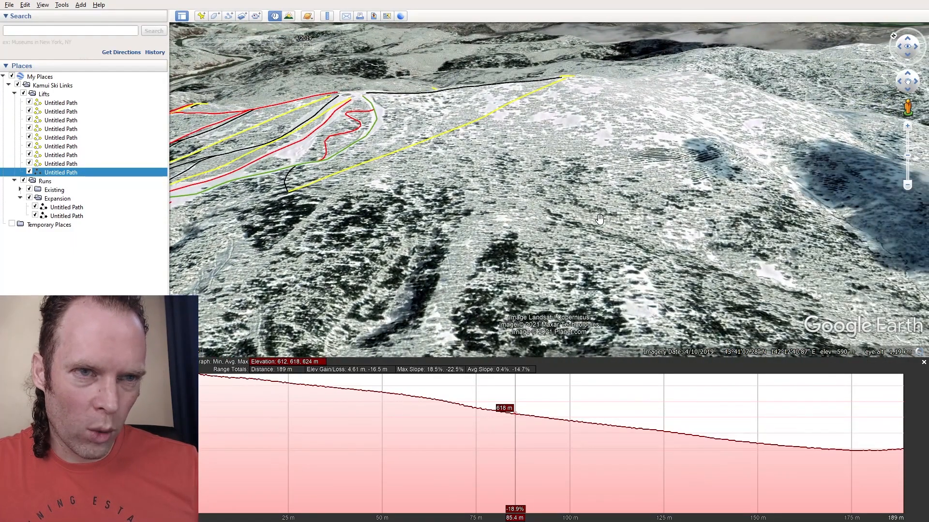
{"action": "middle_click_drag", "start_coordinate": [496, 211], "coordinate": [472, 170]}
{"action": "left_click_drag", "start_coordinate": [404, 170], "coordinate": [499, 181]}
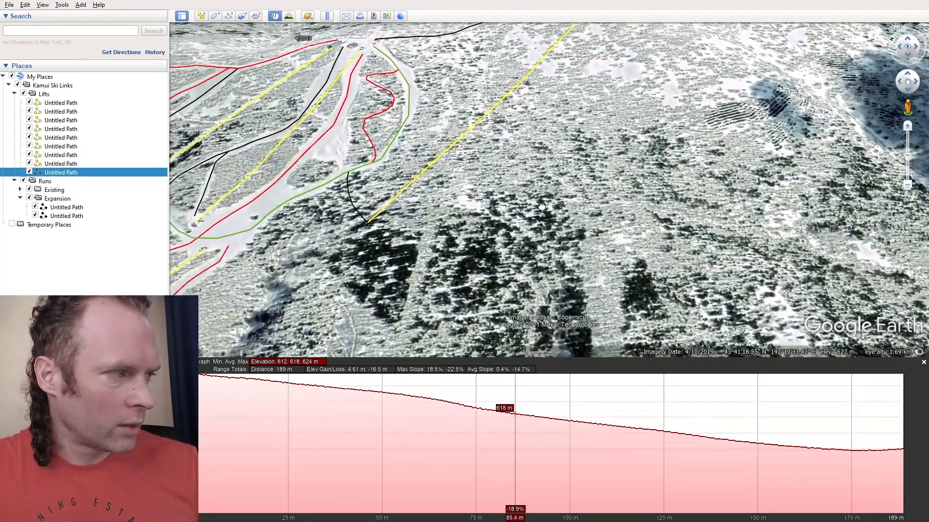
Draw and save a black path from the lift's lower end gradually across the slope to the striped tree rows below the higher peak.
{"action": "left_click", "coordinate": [229, 16]}
{"action": "scroll", "coordinate": [360, 201], "scroll_direction": "up", "scroll_amount": 2}
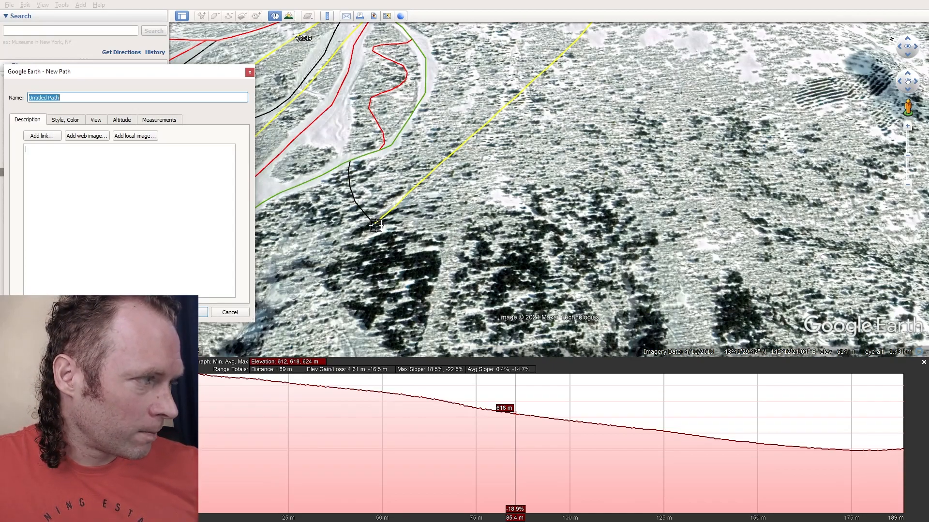
{"action": "left_click", "coordinate": [375, 224]}
{"action": "left_click", "coordinate": [415, 238]}
{"action": "left_click", "coordinate": [462, 232]}
{"action": "left_click", "coordinate": [514, 217]}
{"action": "left_click", "coordinate": [571, 199]}
{"action": "left_click", "coordinate": [610, 184]}
{"action": "scroll", "coordinate": [661, 171], "scroll_direction": "down", "scroll_amount": 1}
{"action": "scroll", "coordinate": [661, 171], "scroll_direction": "up", "scroll_amount": 1}
{"action": "left_click", "coordinate": [577, 196]}
{"action": "left_click", "coordinate": [625, 173]}
{"action": "left_click", "coordinate": [673, 156]}
{"action": "scroll", "coordinate": [721, 142], "scroll_direction": "down", "scroll_amount": 1}
{"action": "left_click", "coordinate": [660, 167]}
{"action": "left_click", "coordinate": [678, 165]}
{"action": "left_click", "coordinate": [713, 158]}
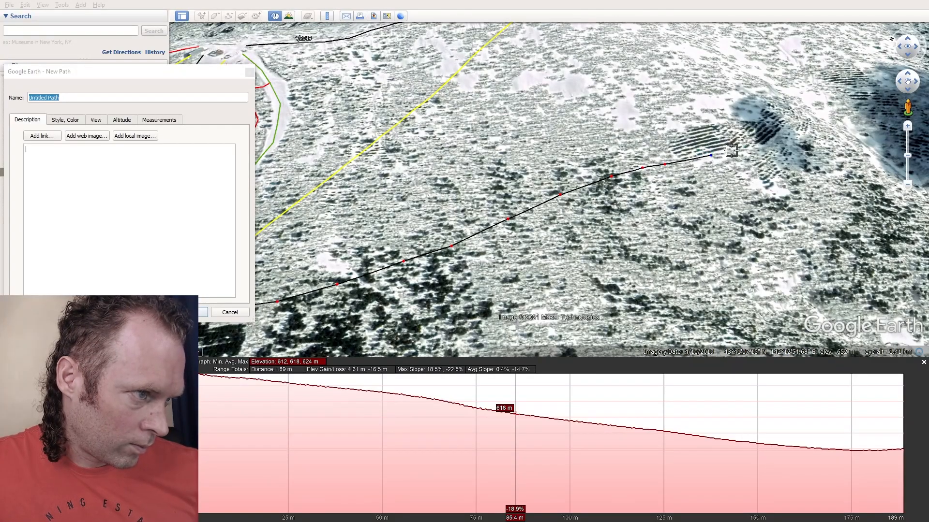
{"action": "scroll", "coordinate": [749, 142], "scroll_direction": "down", "scroll_amount": 1}
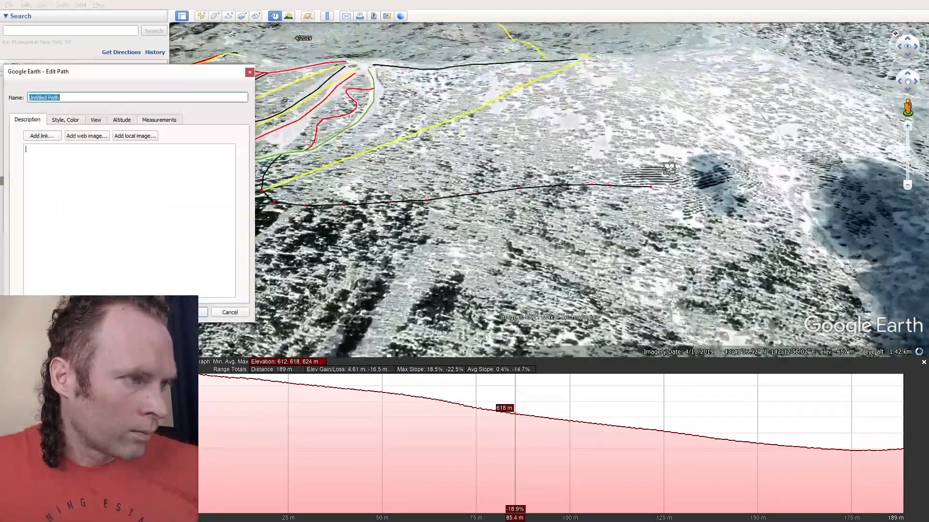
{"action": "left_click", "coordinate": [189, 313]}
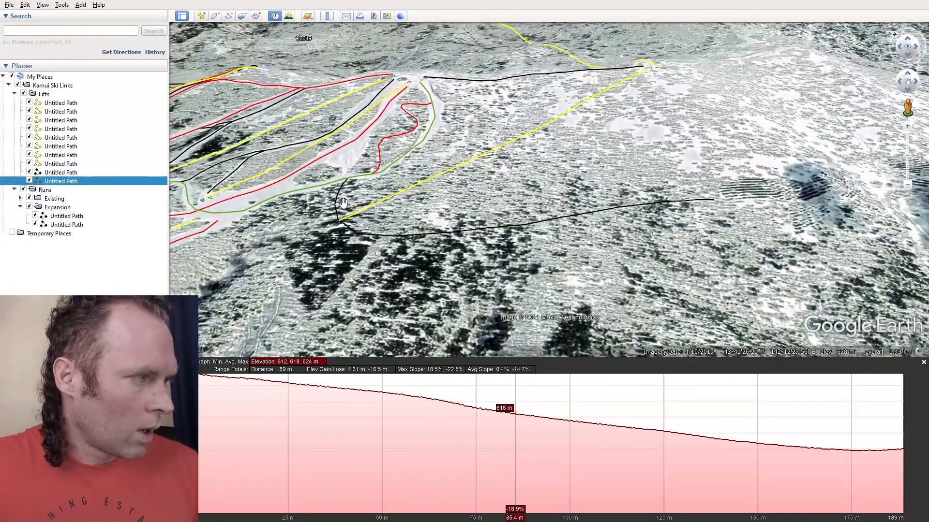
Draw and save a black run from the front-side lift's summit along the ridge and down to the far end of the traverse path.
{"action": "middle_click_drag", "start_coordinate": [713, 192], "coordinate": [731, 166]}
{"action": "left_click_drag", "start_coordinate": [738, 182], "coordinate": [663, 194]}
{"action": "middle_click_drag", "start_coordinate": [663, 194], "coordinate": [645, 109]}
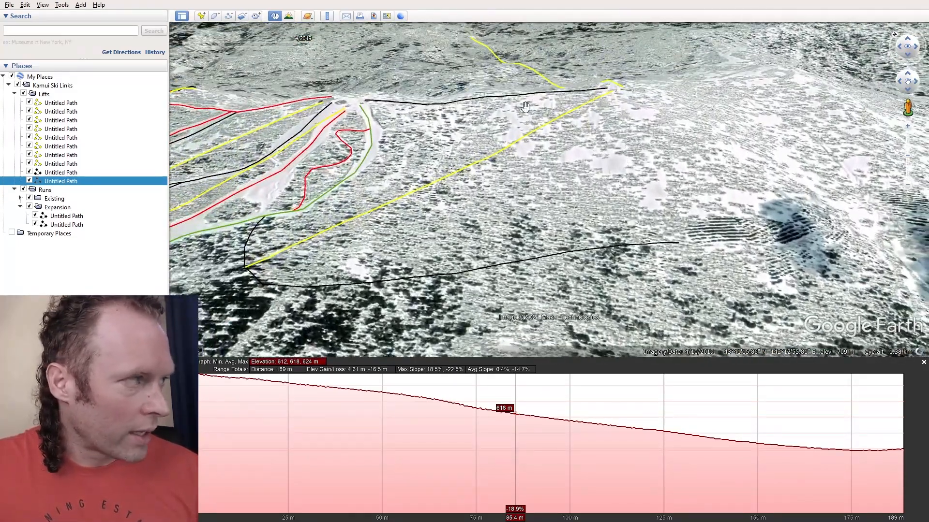
{"action": "left_click", "coordinate": [233, 19]}
{"action": "left_click", "coordinate": [621, 90]}
{"action": "left_click", "coordinate": [639, 95]}
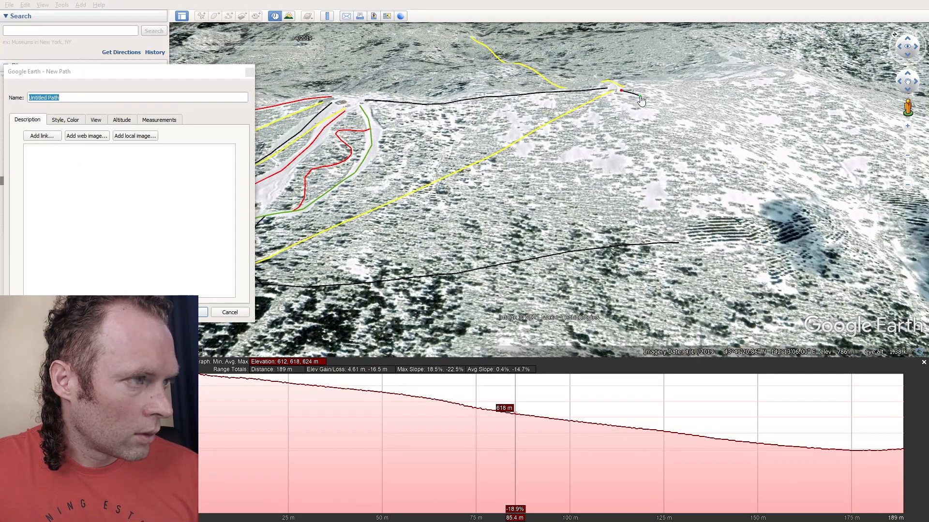
{"action": "left_click_drag", "start_coordinate": [653, 110], "coordinate": [660, 200]}
{"action": "left_click", "coordinate": [665, 235]}
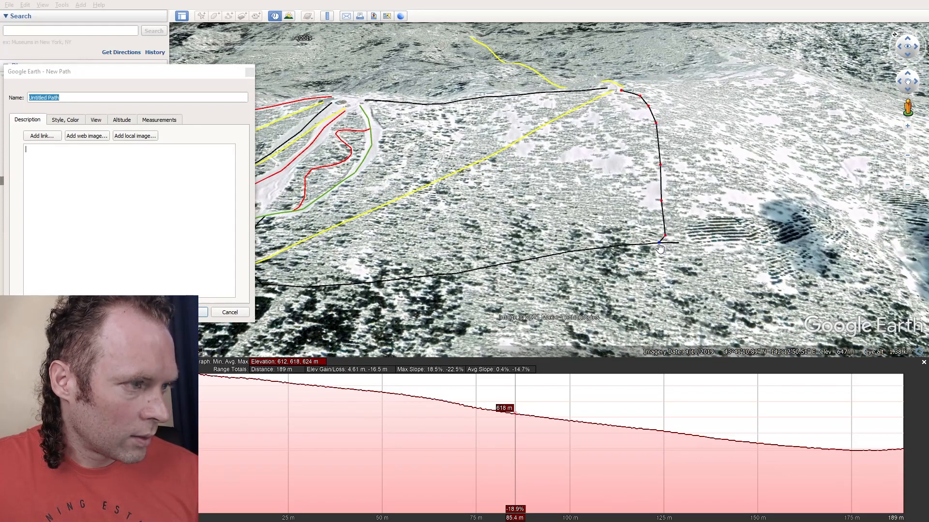
{"action": "left_click", "coordinate": [664, 236]}
{"action": "left_click", "coordinate": [201, 310]}
Examine the new summit run, the traverse and the proposed lift from several angles to judge the layout and terrain.
{"action": "middle_click_drag", "start_coordinate": [661, 169], "coordinate": [654, 244]}
{"action": "middle_click_drag", "start_coordinate": [612, 180], "coordinate": [629, 158]}
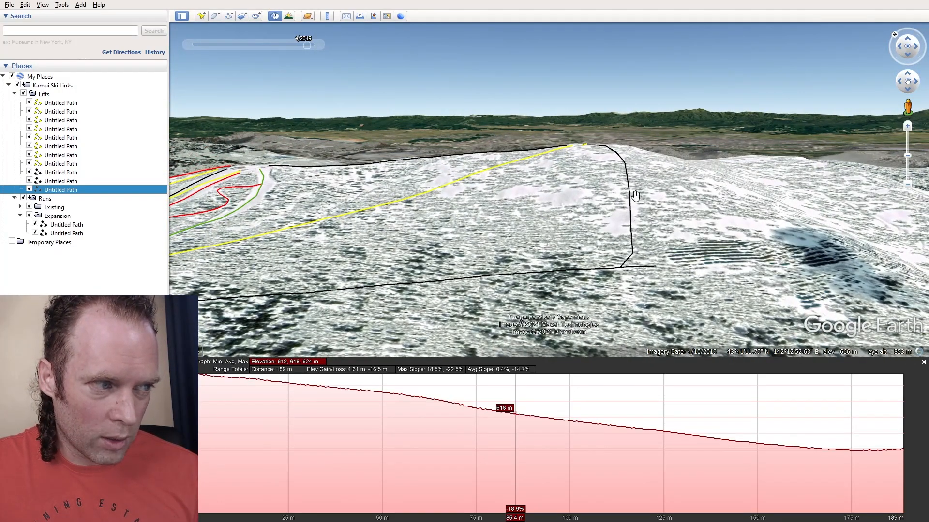
{"action": "mouse_move", "coordinate": [629, 184]}
{"action": "middle_mouse_down"}
{"action": "mouse_move", "coordinate": [629, 197]}
{"action": "mouse_move", "coordinate": [629, 183]}
{"action": "middle_mouse_up"}
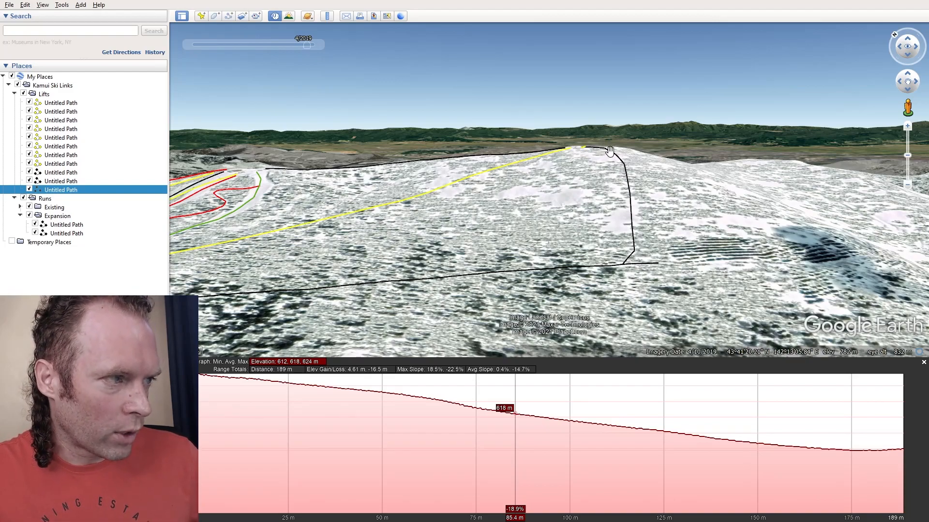
{"action": "scroll", "coordinate": [528, 202], "scroll_direction": "down", "scroll_amount": 3}
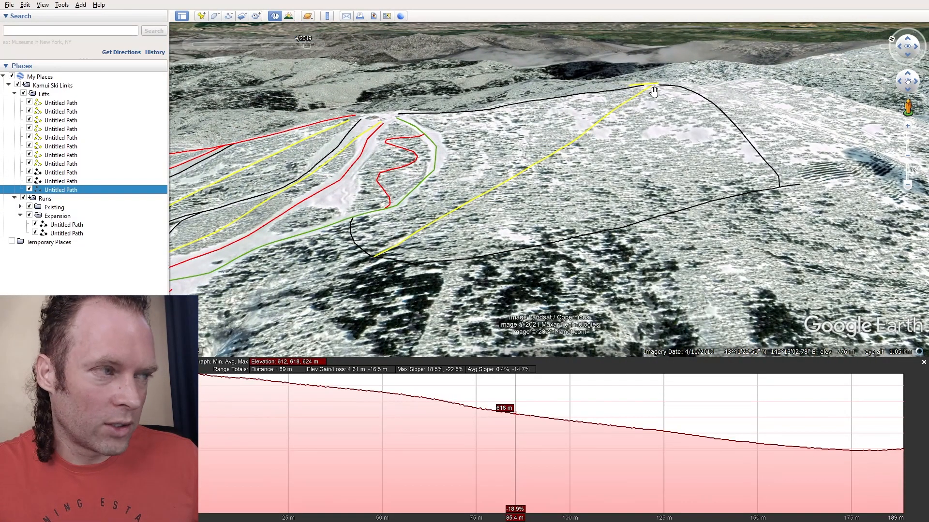
{"action": "middle_click_drag", "start_coordinate": [525, 166], "coordinate": [562, 184]}
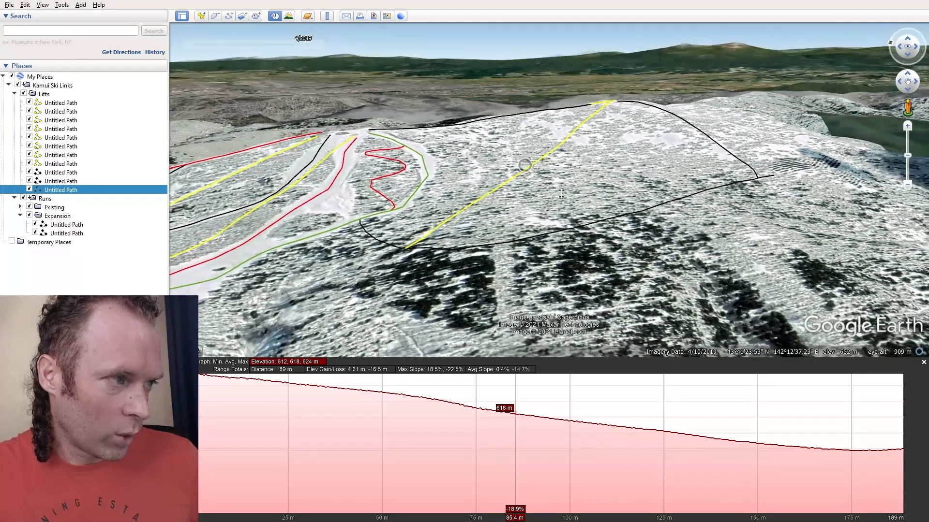
{"action": "mouse_move", "coordinate": [554, 146]}
{"action": "middle_mouse_down"}
{"action": "mouse_move", "coordinate": [594, 165]}
{"action": "mouse_move", "coordinate": [570, 150]}
{"action": "middle_mouse_up"}
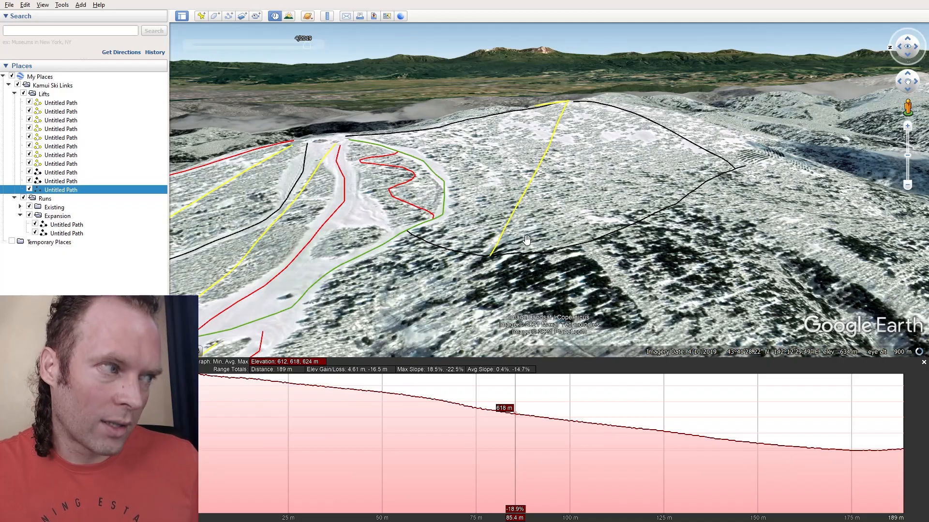
{"action": "middle_click_drag", "start_coordinate": [606, 198], "coordinate": [670, 162]}
{"action": "left_click_drag", "start_coordinate": [747, 103], "coordinate": [583, 115]}
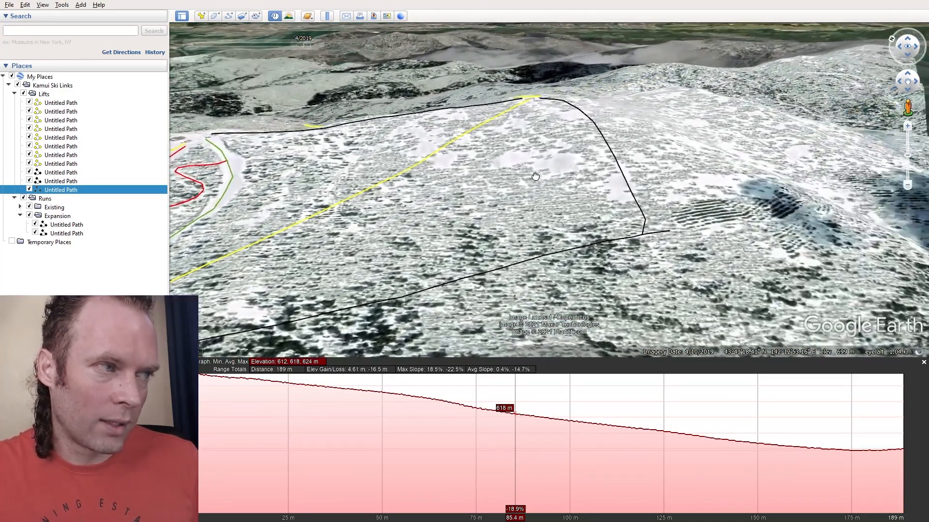
Round out the upper bend of the black summit run by shifting its points just below the front-side lift's summit, and save the path.
{"action": "middle_click_drag", "start_coordinate": [658, 216], "coordinate": [616, 228]}
{"action": "middle_click_drag", "start_coordinate": [607, 186], "coordinate": [612, 139]}
{"action": "right_click", "coordinate": [612, 139]}
{"action": "left_click", "coordinate": [629, 226]}
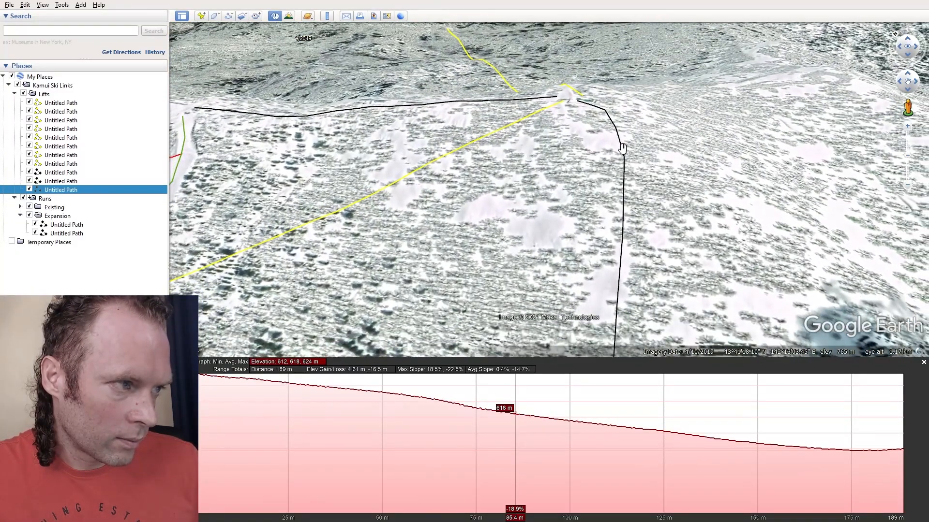
{"action": "right_click", "coordinate": [623, 148]}
{"action": "left_click", "coordinate": [639, 245]}
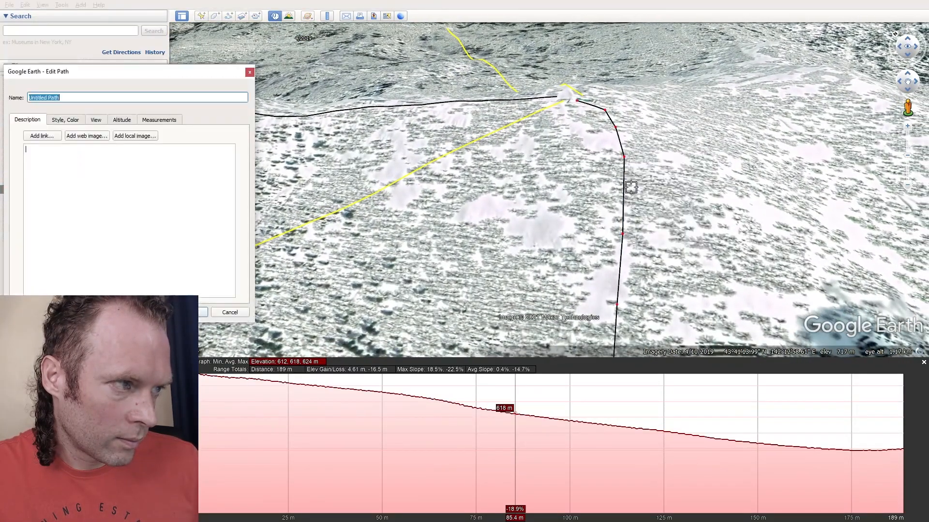
{"action": "left_click_drag", "start_coordinate": [606, 117], "coordinate": [609, 112]}
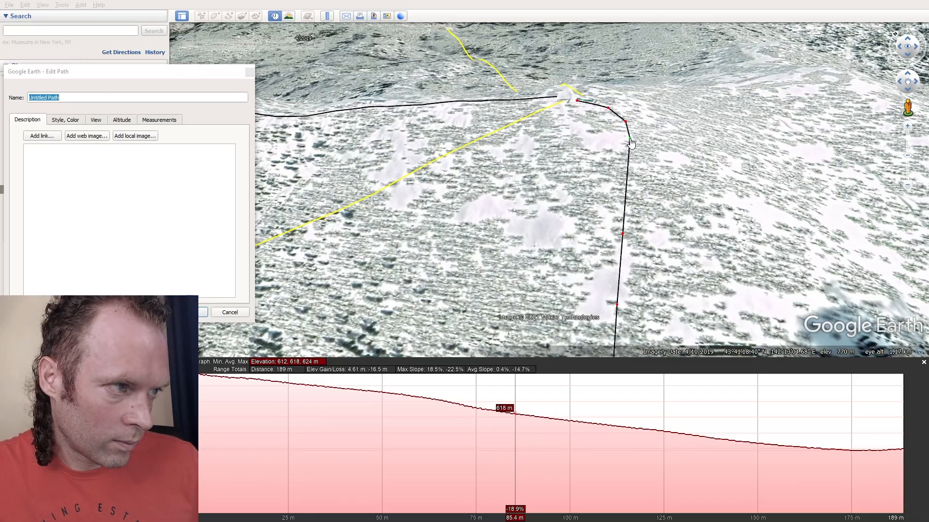
{"action": "scroll", "coordinate": [628, 227], "scroll_direction": "down", "scroll_amount": 2}
{"action": "left_click", "coordinate": [189, 275]}
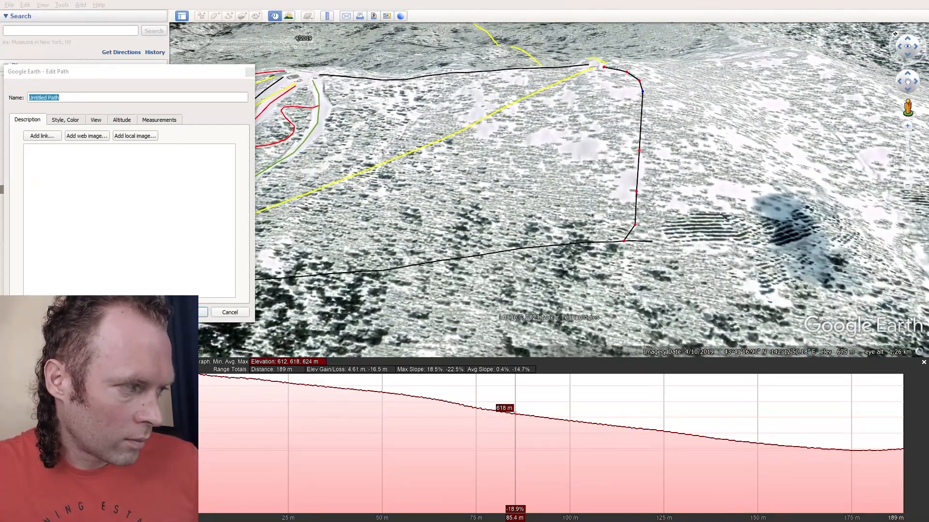
{"action": "left_click", "coordinate": [188, 312]}
Trim the far end of the black traverse path so it stops where the summit run joins it, and save it.
{"action": "right_click", "coordinate": [532, 246]}
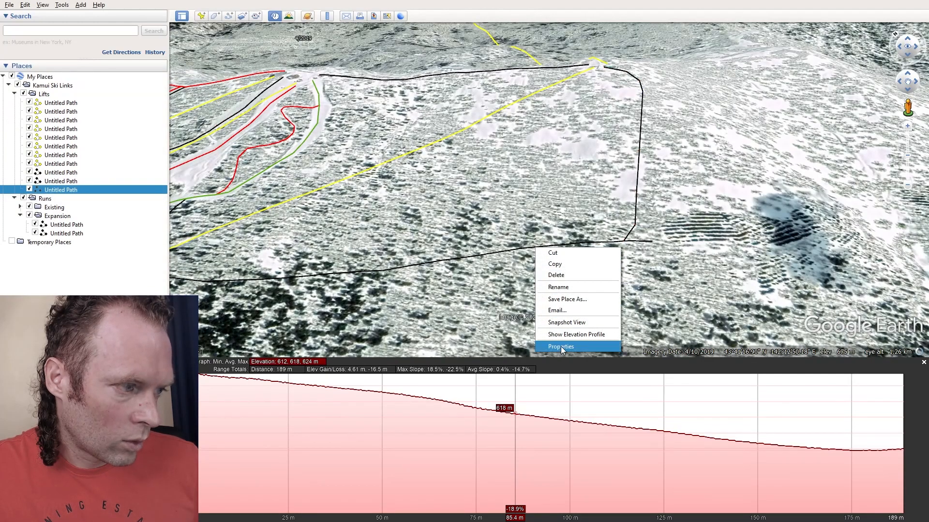
{"action": "left_click", "coordinate": [562, 347]}
{"action": "right_click", "coordinate": [653, 242]}
{"action": "mouse_move", "coordinate": [623, 241]}
{"action": "left_mouse_down"}
{"action": "mouse_move", "coordinate": [618, 247]}
{"action": "mouse_move", "coordinate": [624, 242]}
{"action": "left_mouse_up"}
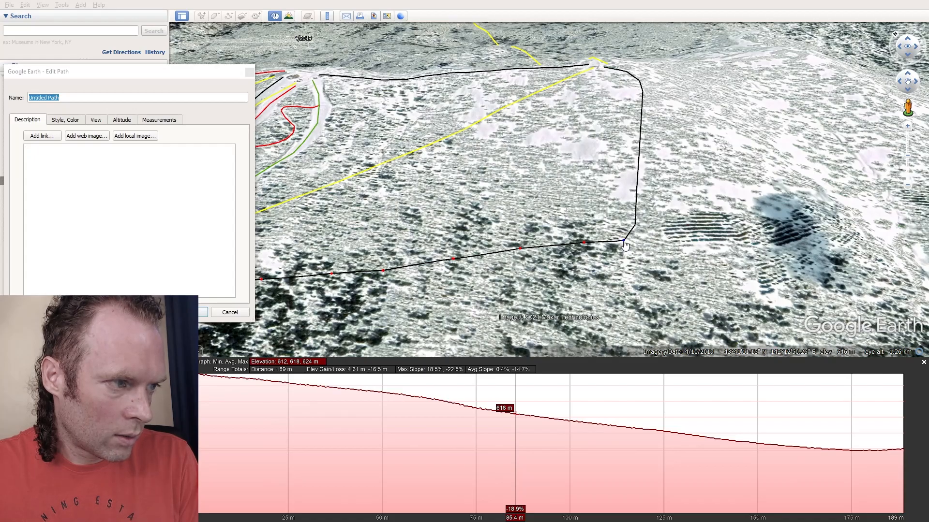
{"action": "left_click", "coordinate": [188, 312]}
Draw and save a black run from the ridge path near the existing summit, across the proposed lift line, down to the traverse.
{"action": "middle_click_drag", "start_coordinate": [556, 144], "coordinate": [472, 116]}
{"action": "scroll", "coordinate": [494, 78], "scroll_direction": "up", "scroll_amount": 3}
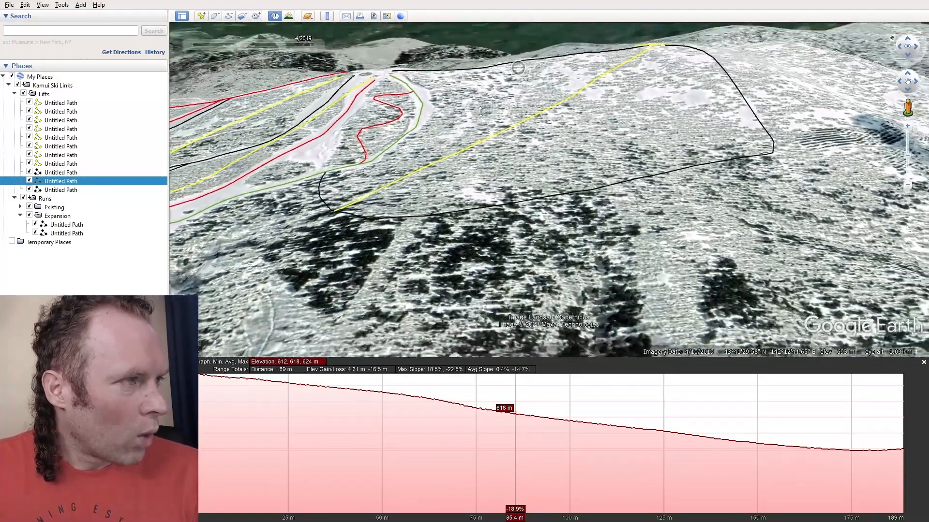
{"action": "middle_click_drag", "start_coordinate": [527, 104], "coordinate": [510, 136]}
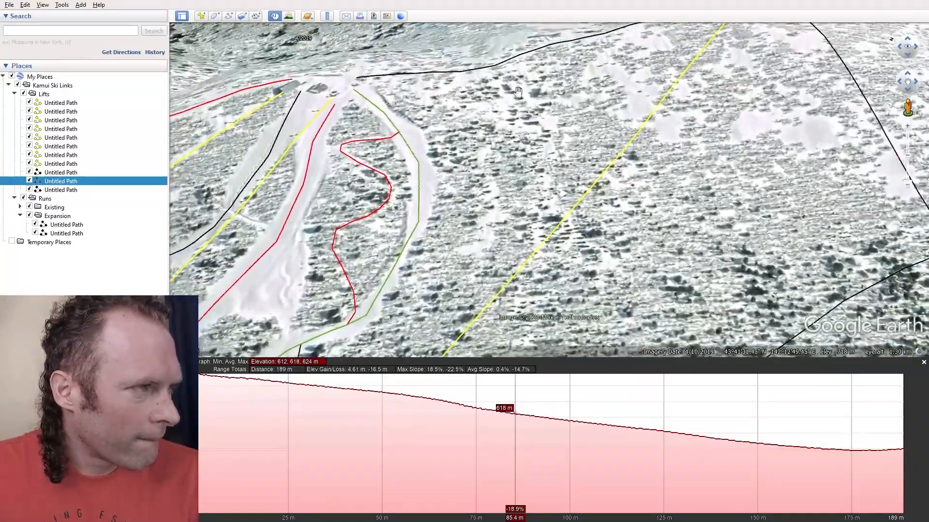
{"action": "key", "text": "ctrl+shift+t"}
{"action": "left_click", "coordinate": [475, 102]}
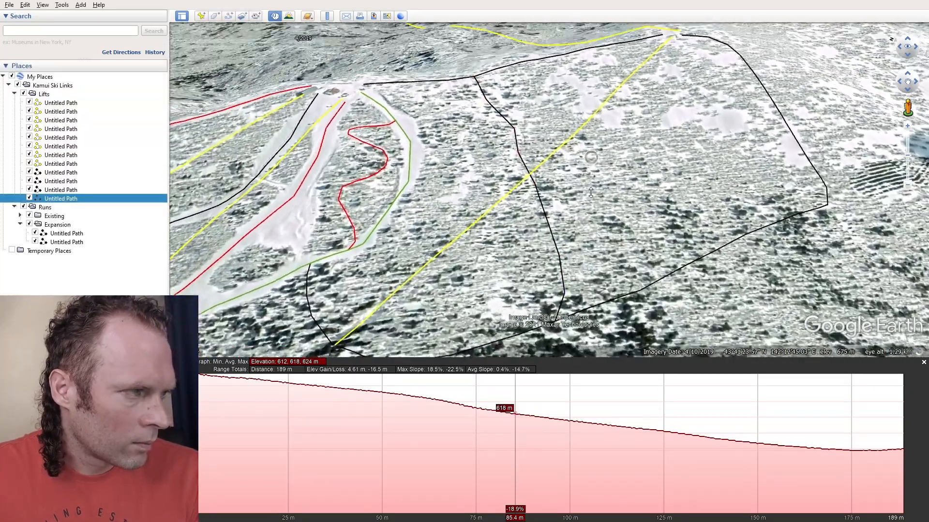
Examine the slope between the existing green run and the new black run from several angles for a possible connecting run.
{"action": "middle_click_drag", "start_coordinate": [591, 192], "coordinate": [543, 198]}
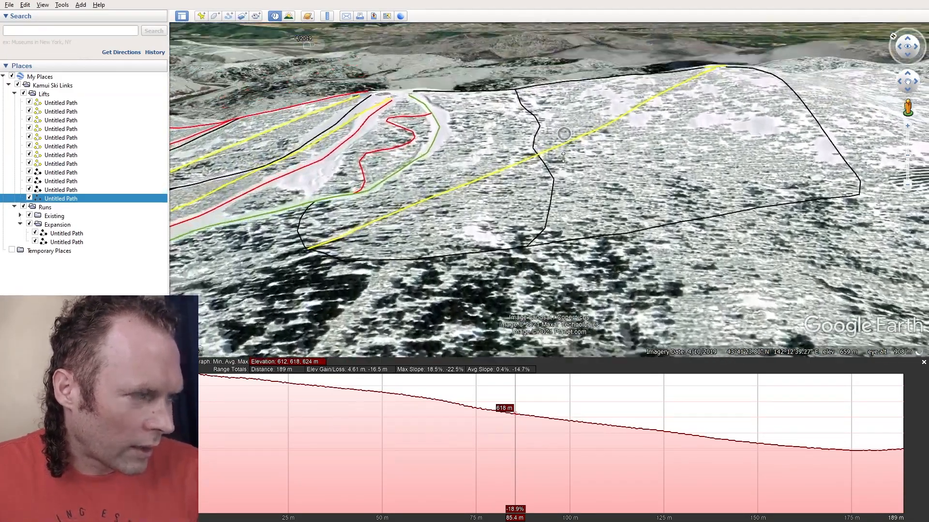
{"action": "middle_click_drag", "start_coordinate": [563, 157], "coordinate": [544, 110]}
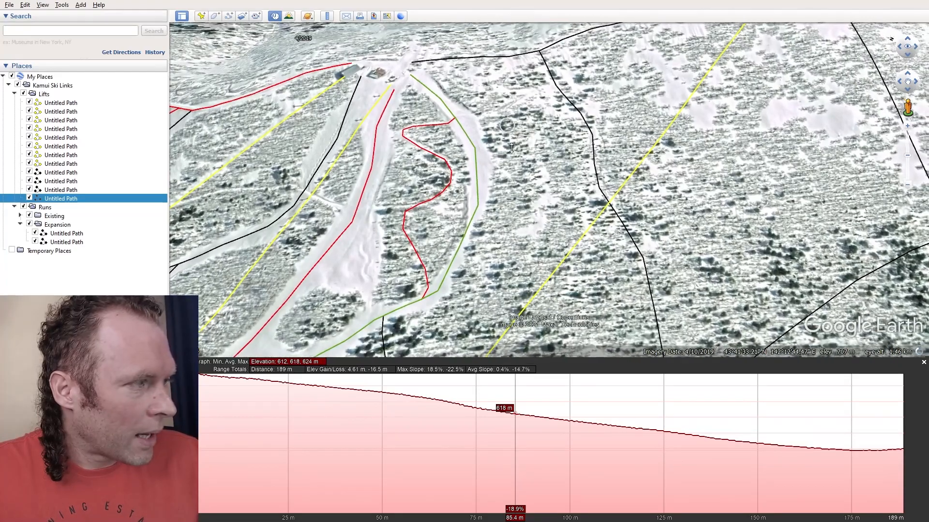
{"action": "mouse_move", "coordinate": [511, 148]}
{"action": "middle_mouse_down"}
{"action": "mouse_move", "coordinate": [493, 200]}
{"action": "mouse_move", "coordinate": [493, 163]}
{"action": "mouse_move", "coordinate": [506, 154]}
{"action": "middle_mouse_up"}
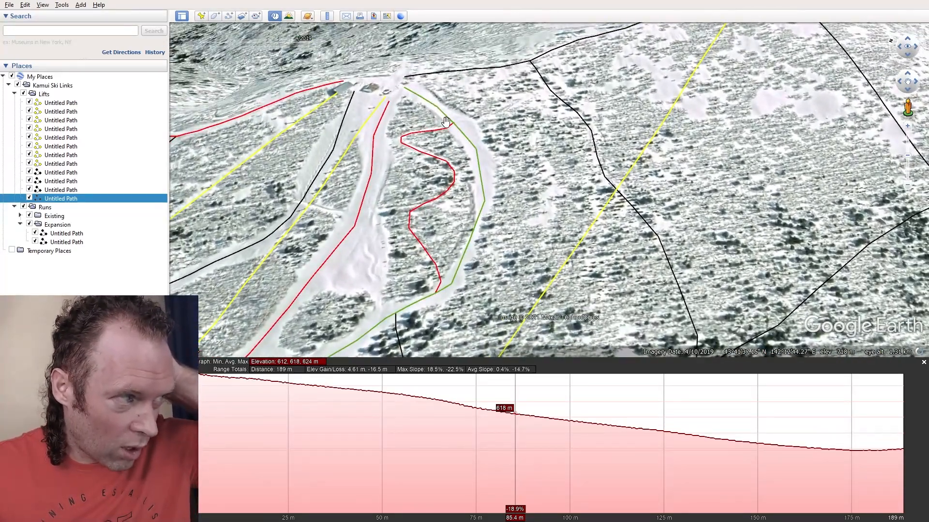
{"action": "middle_click_drag", "start_coordinate": [595, 181], "coordinate": [569, 190]}
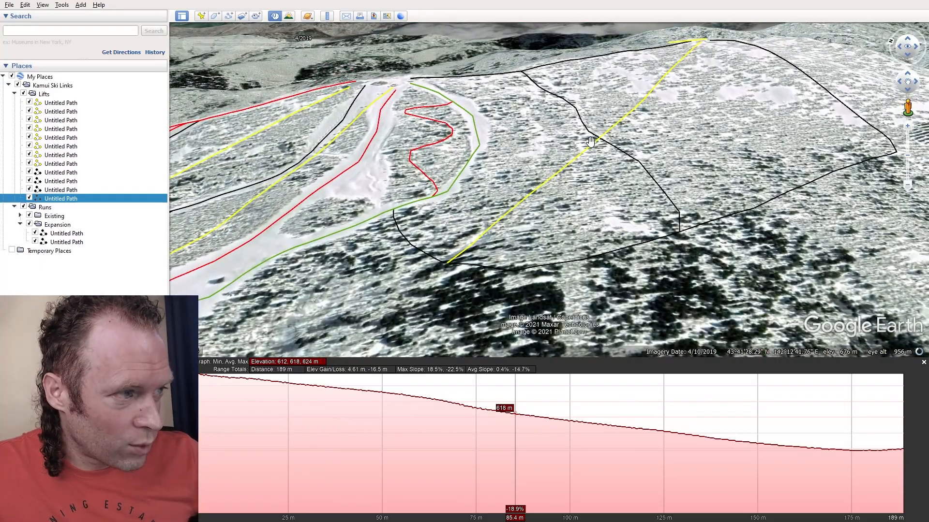
{"action": "middle_click_drag", "start_coordinate": [562, 156], "coordinate": [477, 172]}
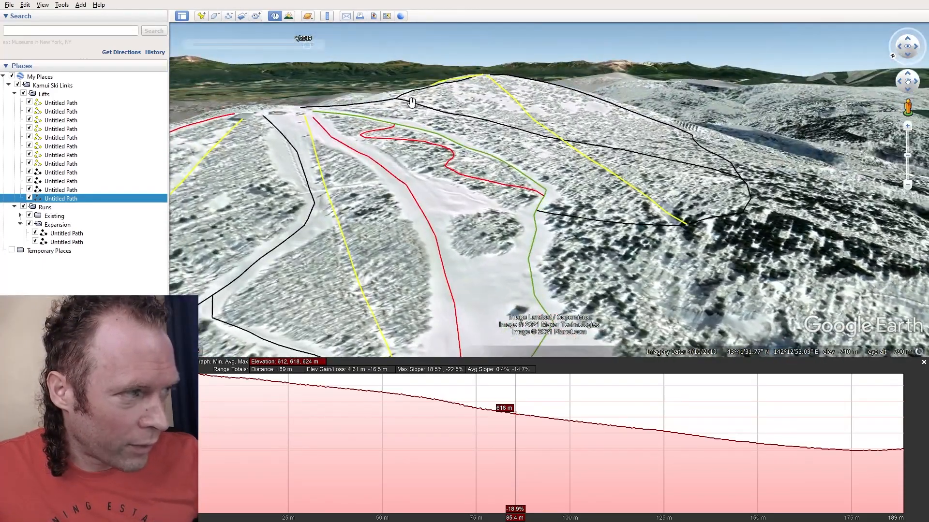
{"action": "middle_click_drag", "start_coordinate": [563, 156], "coordinate": [607, 176]}
{"action": "left_click_drag", "start_coordinate": [577, 151], "coordinate": [573, 186]}
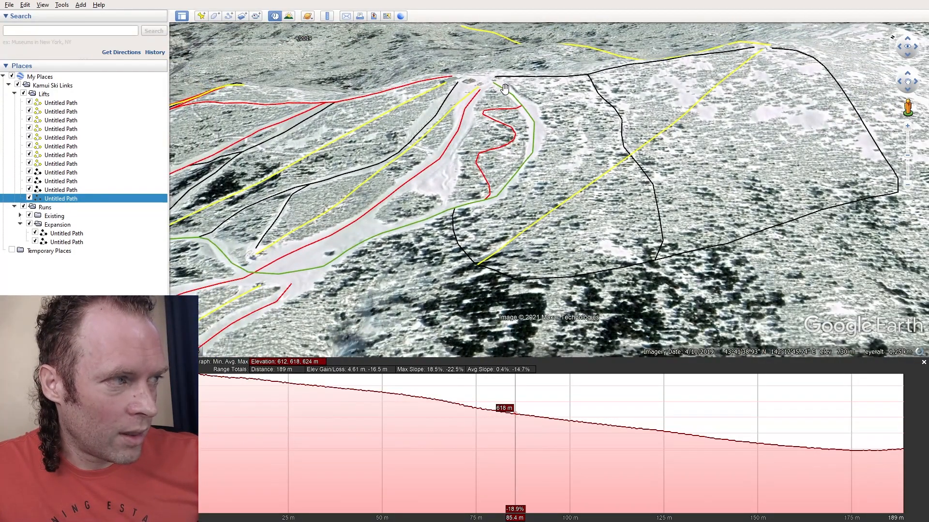
{"action": "middle_click_drag", "start_coordinate": [558, 121], "coordinate": [530, 127]}
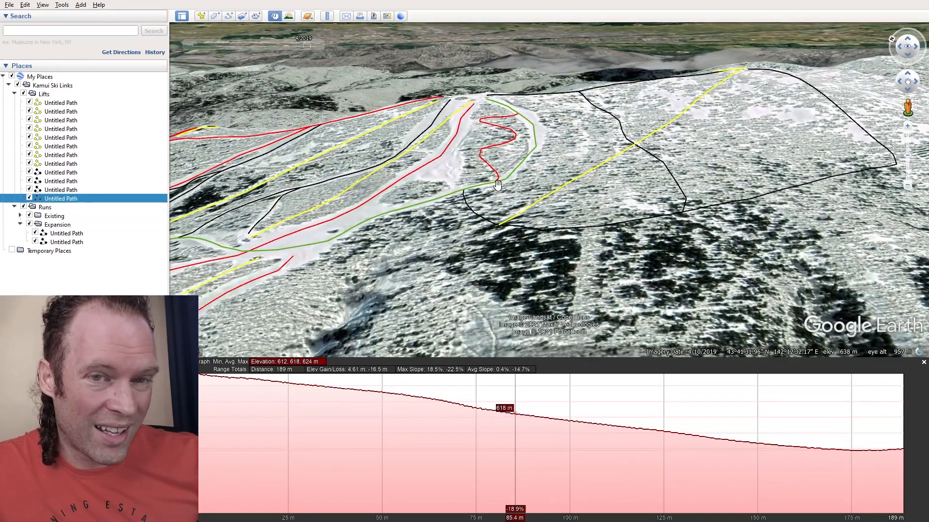
{"action": "left_click_drag", "start_coordinate": [514, 133], "coordinate": [456, 136]}
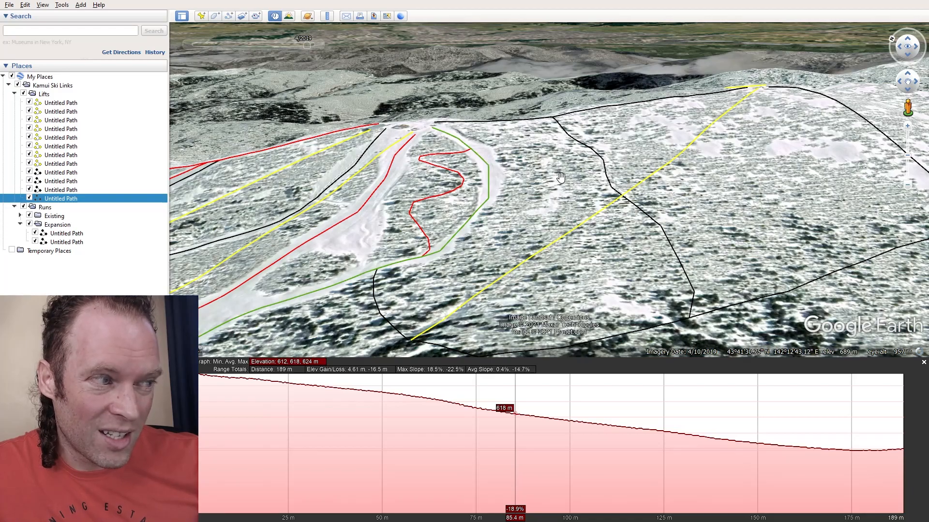
{"action": "left_click_drag", "start_coordinate": [535, 178], "coordinate": [561, 208]}
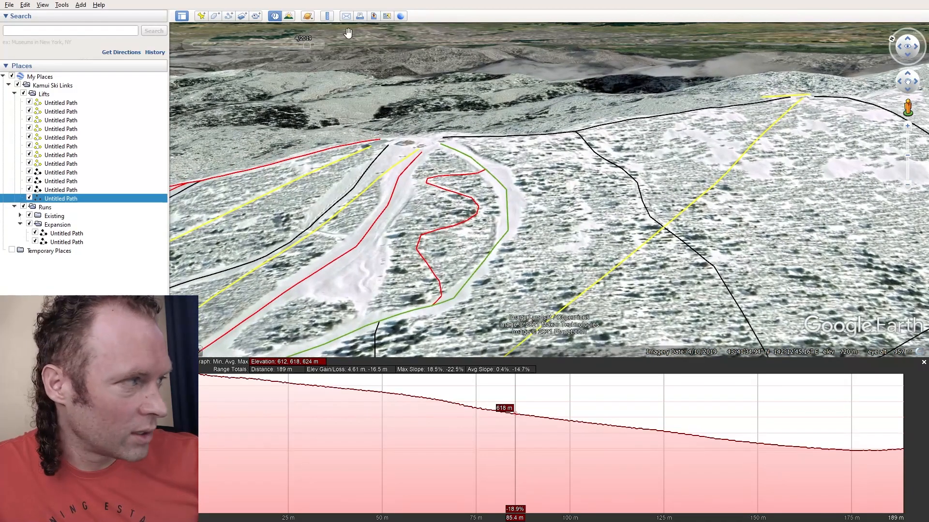
Draw and save a black connector from the upper part of the existing green run across the slope to the new black run.
{"action": "left_click", "coordinate": [229, 18]}
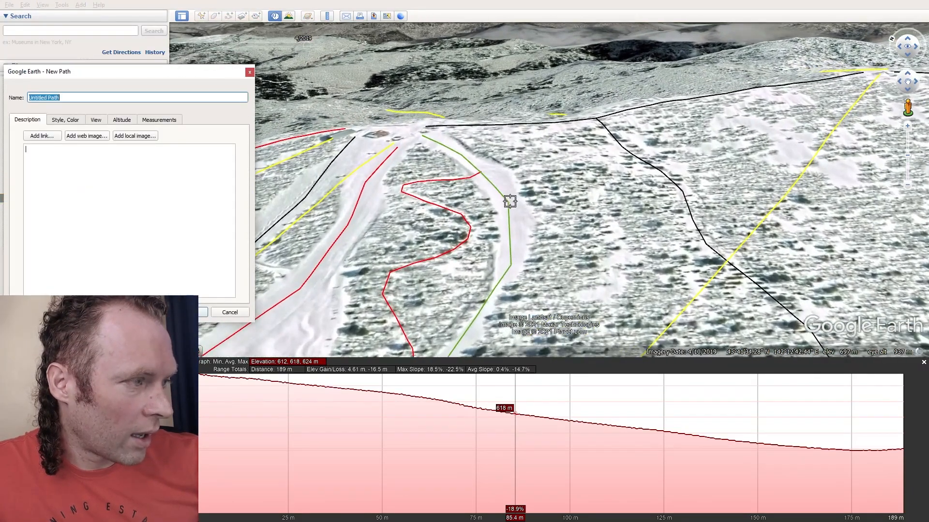
{"action": "left_click", "coordinate": [508, 200]}
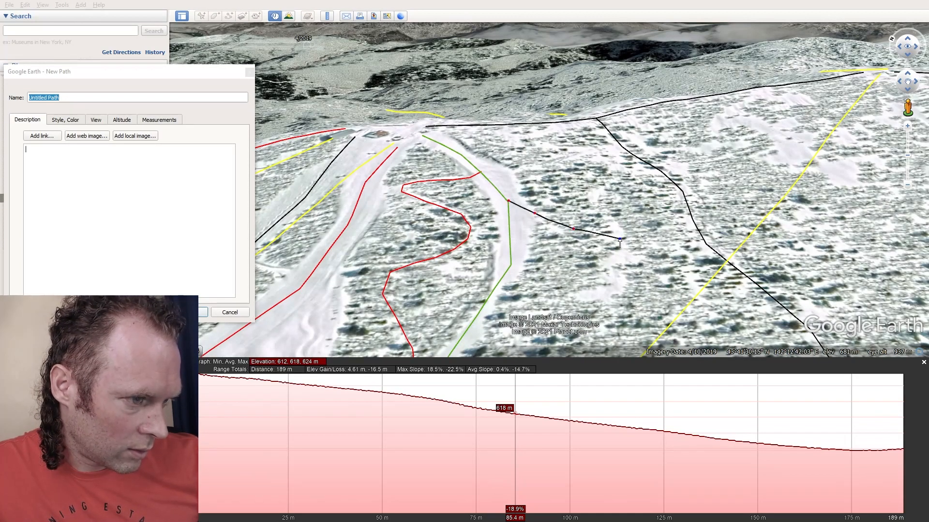
{"action": "left_click_drag", "start_coordinate": [620, 238], "coordinate": [569, 208]}
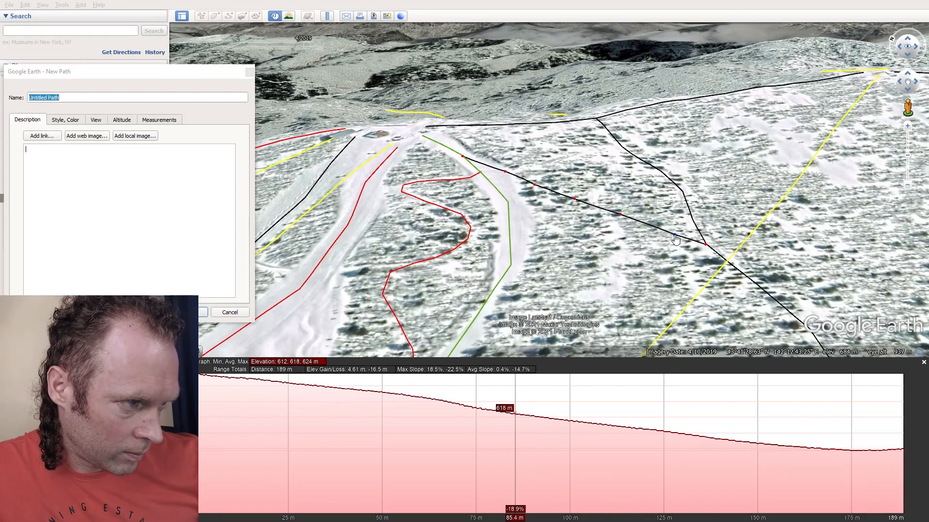
{"action": "key", "text": "Return"}
Examine the expansion layout and the slope below the upper ridge path for room for another run.
{"action": "scroll", "coordinate": [600, 218], "scroll_direction": "down", "scroll_amount": 4}
{"action": "scroll", "coordinate": [586, 224], "scroll_direction": "up", "scroll_amount": 3}
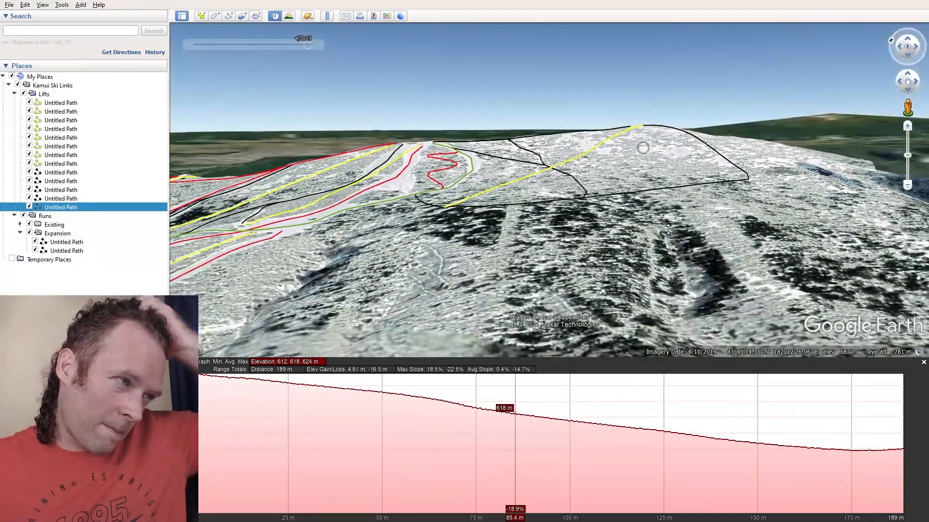
{"action": "scroll", "coordinate": [675, 155], "scroll_direction": "down", "scroll_amount": 3}
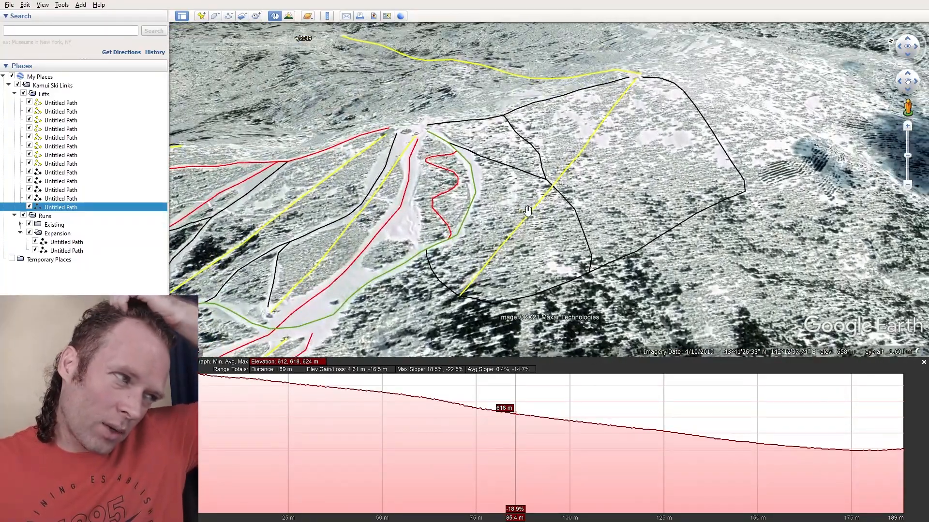
{"action": "scroll", "coordinate": [535, 211], "scroll_direction": "up", "scroll_amount": 3}
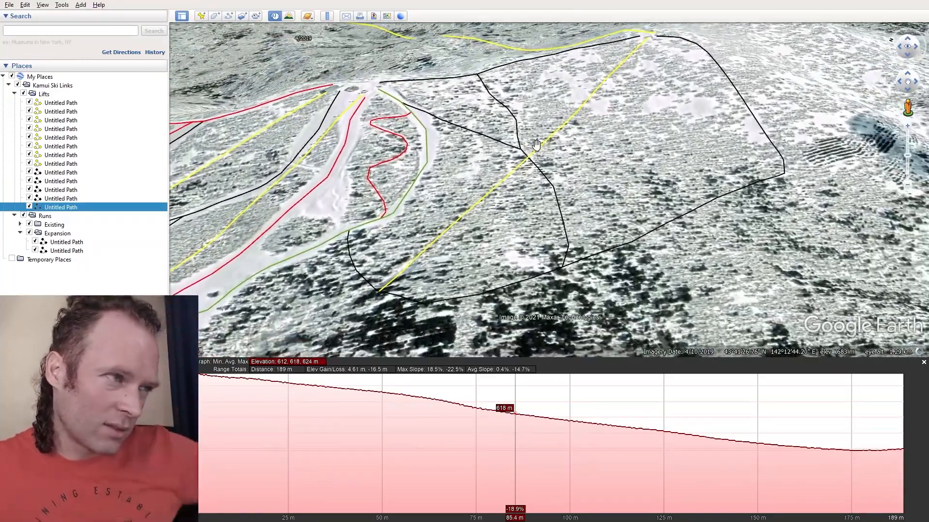
{"action": "scroll", "coordinate": [535, 144], "scroll_direction": "up", "scroll_amount": 3}
{"action": "scroll", "coordinate": [554, 144], "scroll_direction": "down", "scroll_amount": 2}
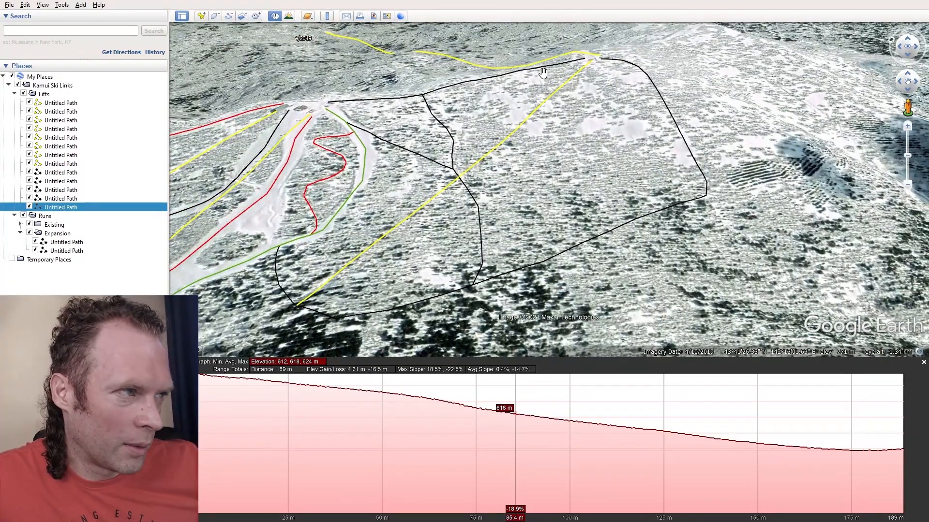
{"action": "scroll", "coordinate": [555, 135], "scroll_direction": "up", "scroll_amount": 3}
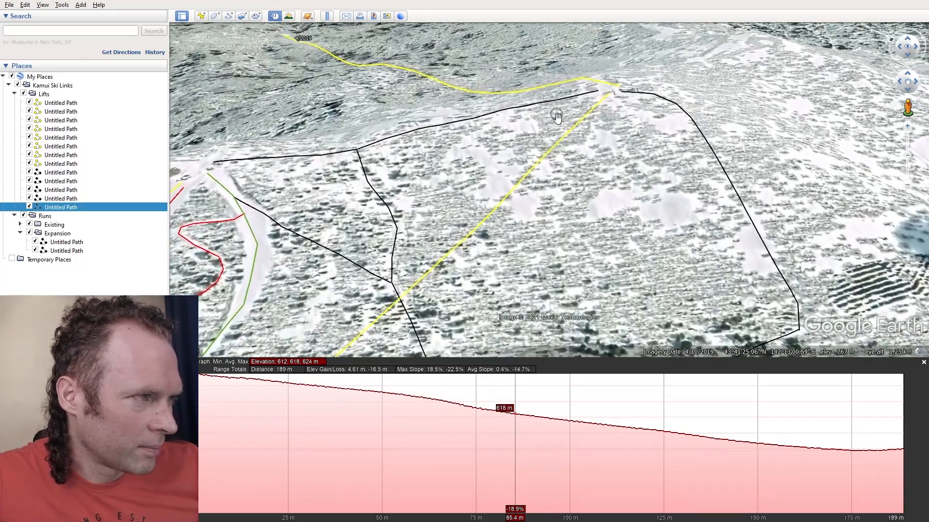
{"action": "scroll", "coordinate": [556, 135], "scroll_direction": "down", "scroll_amount": 3}
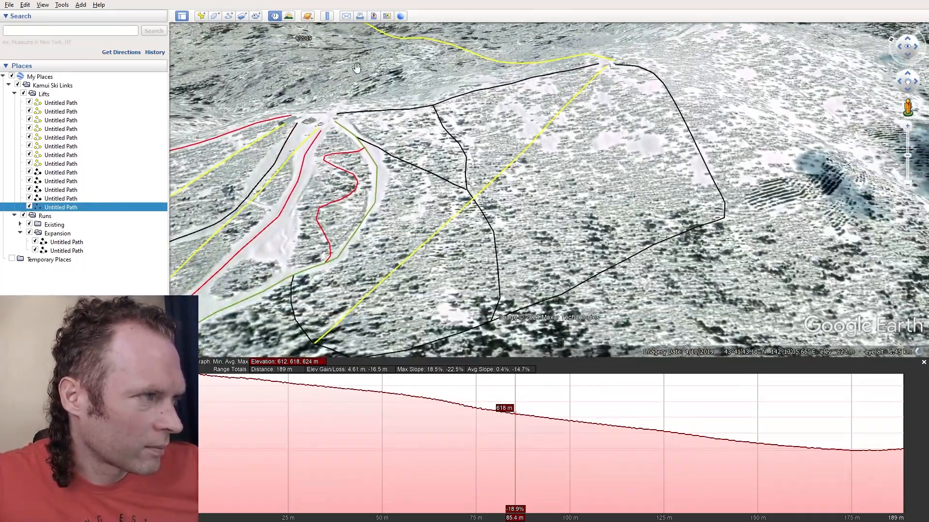
Draw and save a black run from the upper ridge path near the higher peak, under the lift line, down to the traverse.
{"action": "left_click", "coordinate": [228, 16]}
{"action": "left_click", "coordinate": [553, 73]}
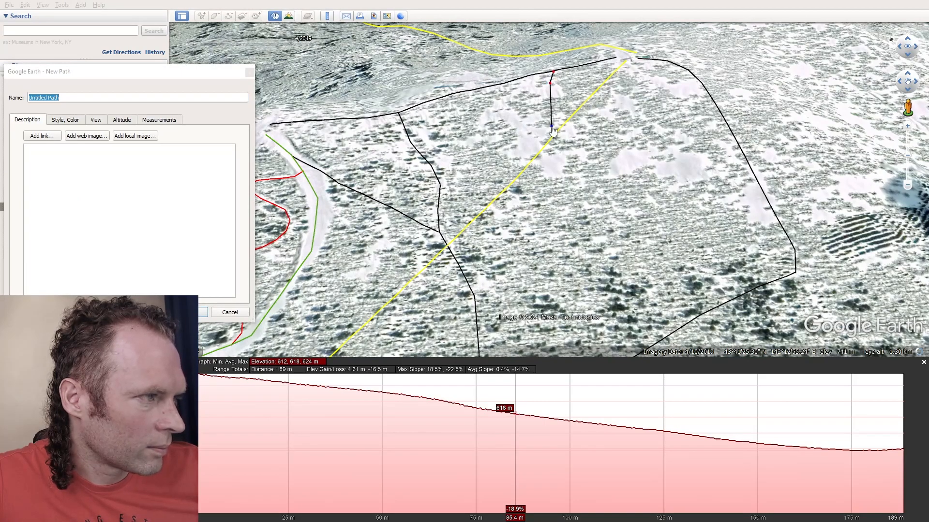
{"action": "scroll", "coordinate": [580, 216], "scroll_direction": "down", "scroll_amount": 2}
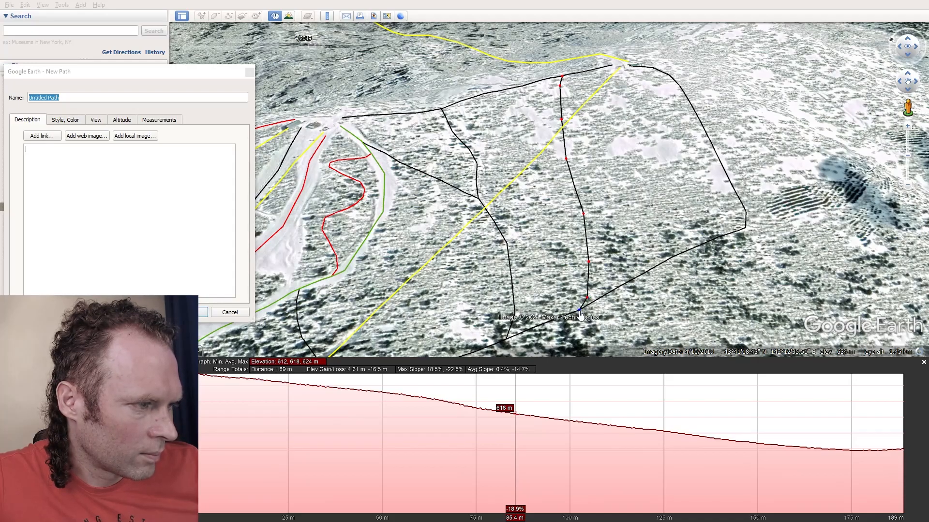
{"action": "left_click", "coordinate": [194, 312]}
Recolor the black ridge path between the existing summit and the higher peak to green, and save the change.
{"action": "middle_click_drag", "start_coordinate": [570, 121], "coordinate": [568, 145]}
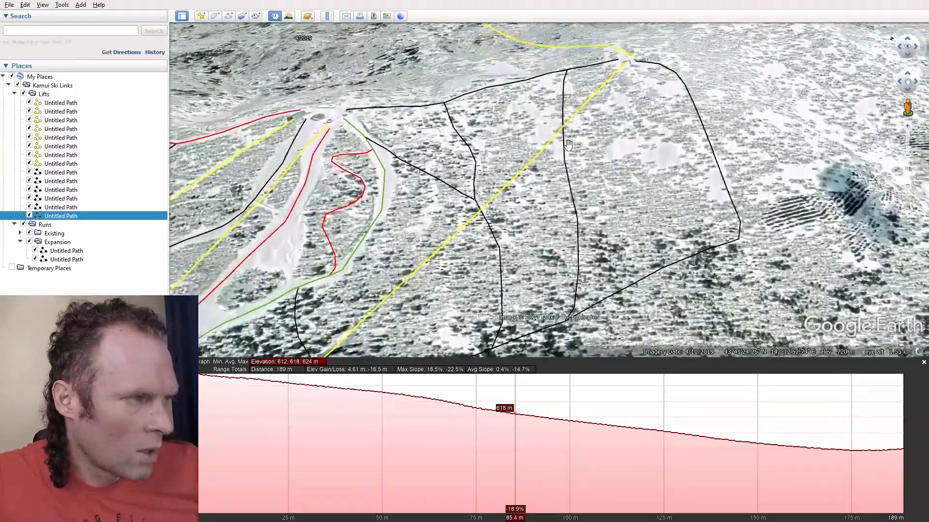
{"action": "left_click_drag", "start_coordinate": [591, 182], "coordinate": [656, 159]}
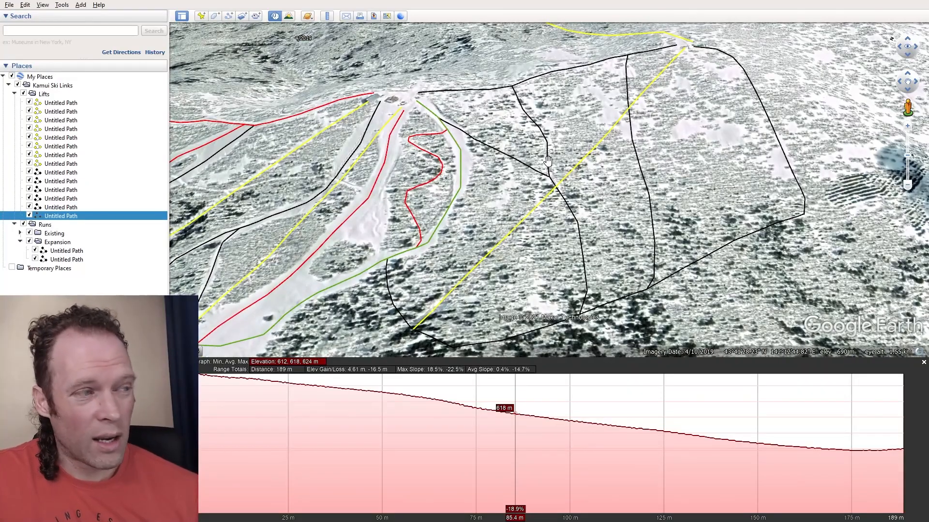
{"action": "left_click_drag", "start_coordinate": [547, 161], "coordinate": [567, 138]}
{"action": "middle_click_drag", "start_coordinate": [482, 215], "coordinate": [508, 211]}
{"action": "left_click_drag", "start_coordinate": [563, 62], "coordinate": [535, 127]}
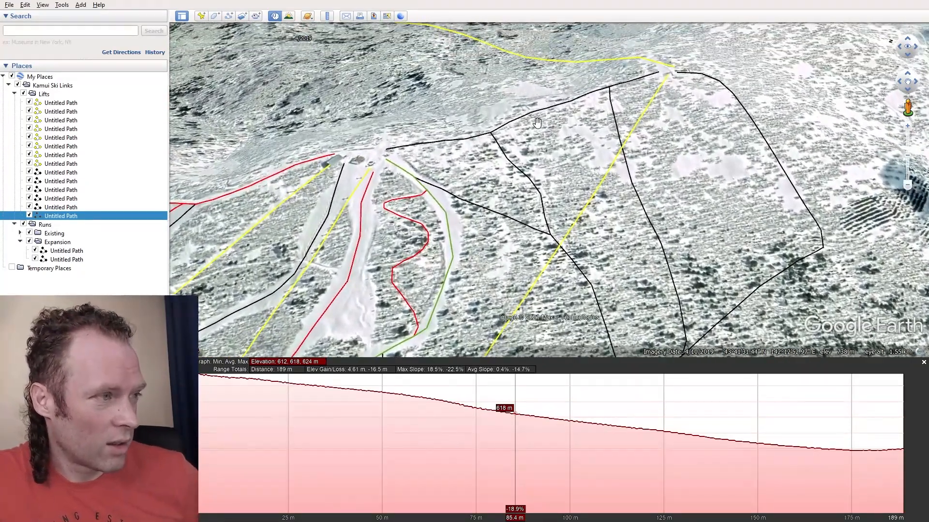
{"action": "right_click", "coordinate": [550, 107]}
{"action": "left_click", "coordinate": [566, 206]}
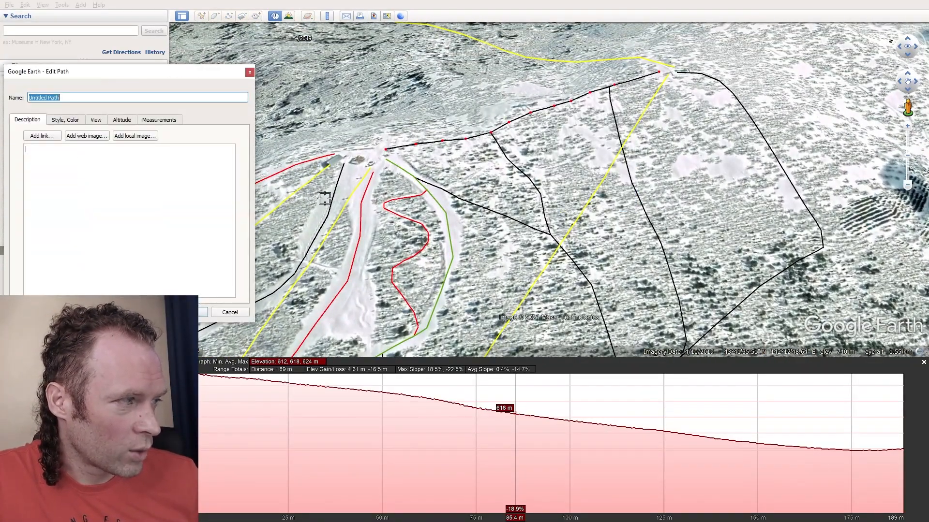
{"action": "left_click", "coordinate": [80, 120]}
{"action": "left_click", "coordinate": [52, 153]}
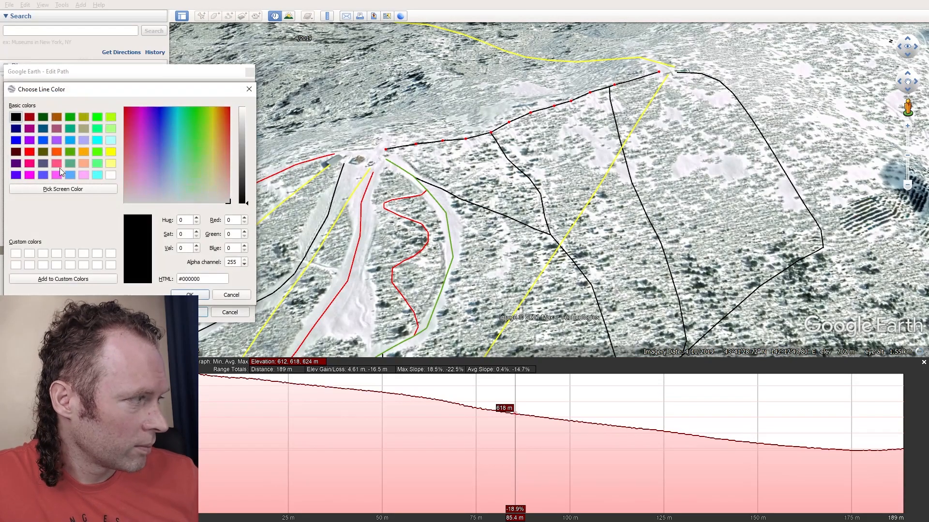
{"action": "left_click", "coordinate": [70, 152]}
{"action": "left_click", "coordinate": [190, 295]}
{"action": "left_click", "coordinate": [189, 312]}
Show the elevation profile of the black connector running from the upper green run across to the new black run.
{"action": "left_click_drag", "start_coordinate": [486, 218], "coordinate": [510, 110]}
{"action": "right_click", "coordinate": [512, 115]}
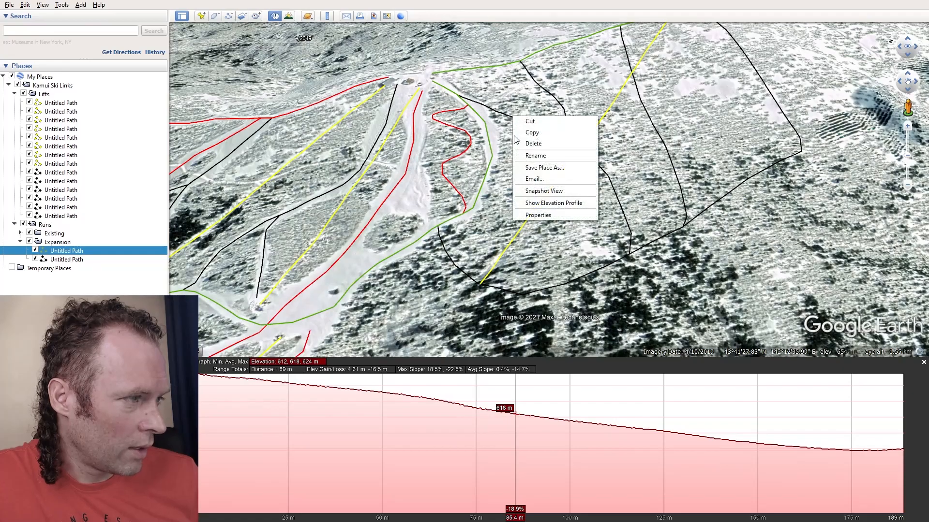
{"action": "left_click", "coordinate": [552, 199]}
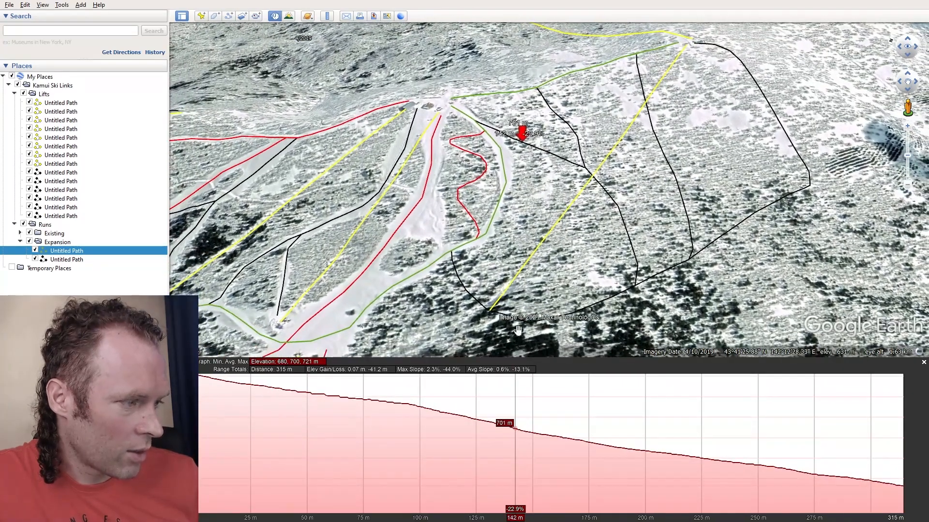
Recolor the connector between the upper green run and the new black run to green, and save the change.
{"action": "right_click", "coordinate": [528, 145]}
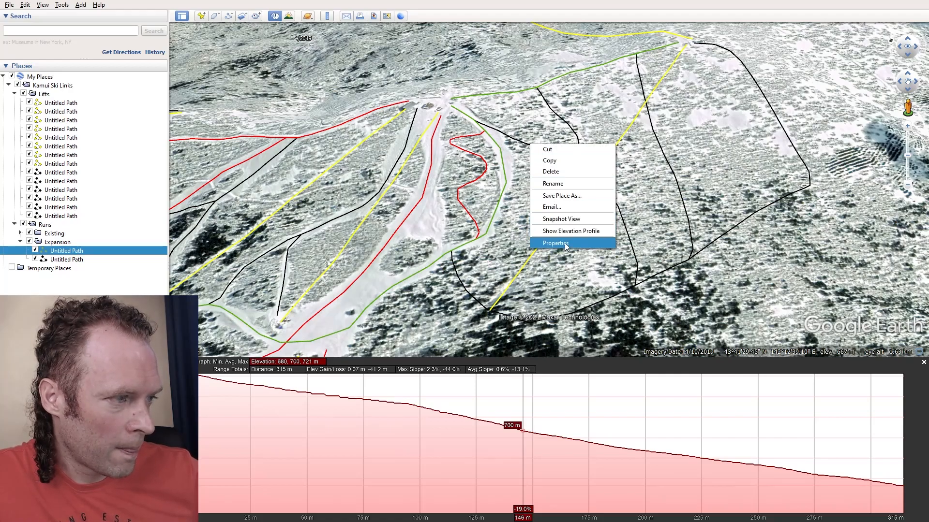
{"action": "left_click", "coordinate": [555, 244]}
{"action": "left_click", "coordinate": [72, 120]}
{"action": "left_click", "coordinate": [52, 153]}
{"action": "left_click", "coordinate": [68, 155]}
{"action": "left_click", "coordinate": [205, 297]}
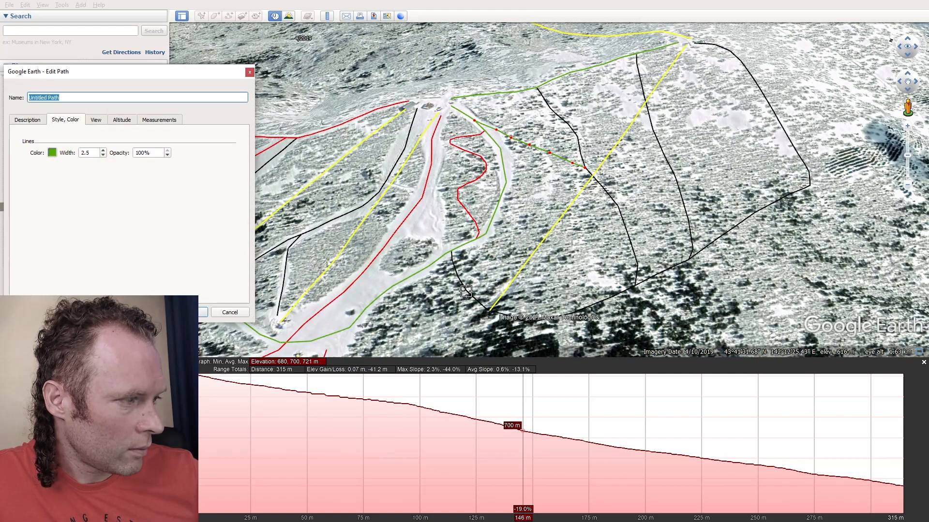
{"action": "left_click", "coordinate": [204, 312]}
Recolor the short black path linking the base of the expansion lift to the existing green run to green (#55aa00), and save it.
{"action": "right_click", "coordinate": [456, 270]}
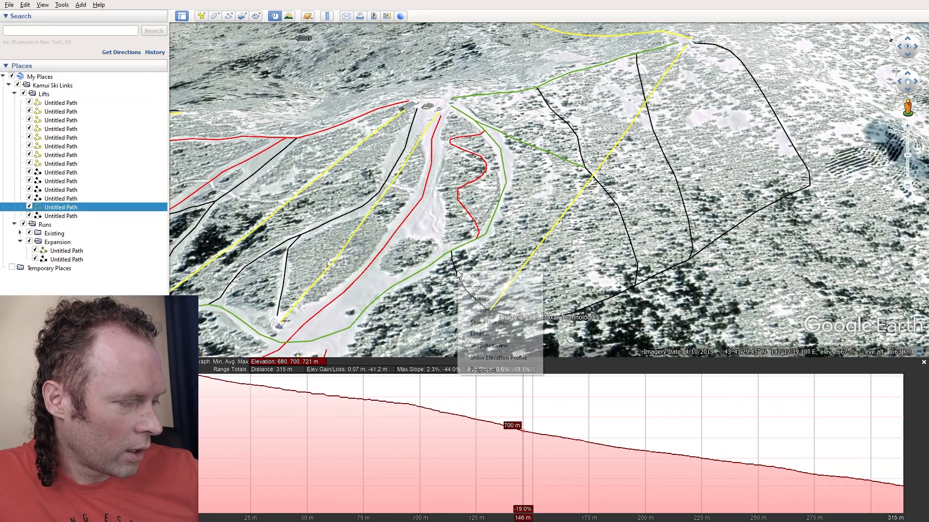
{"action": "left_click", "coordinate": [477, 370]}
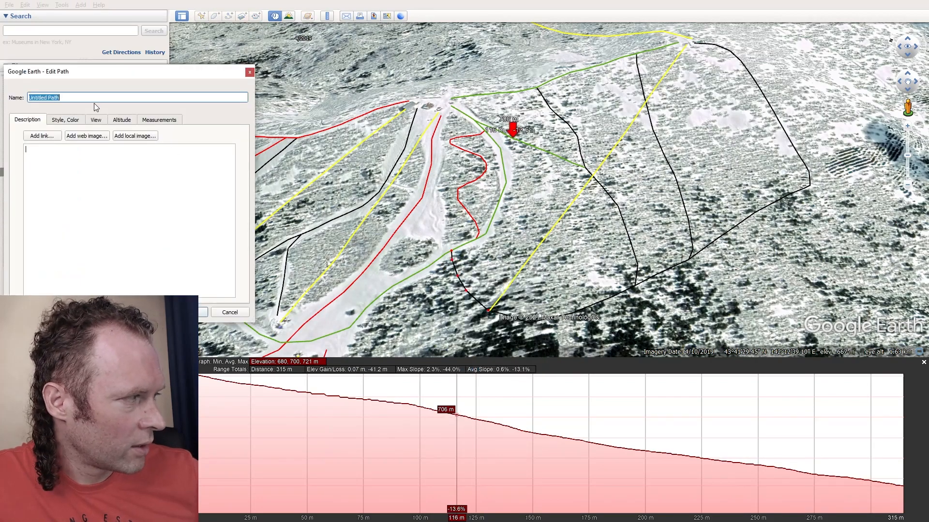
{"action": "left_click", "coordinate": [68, 120]}
{"action": "left_click", "coordinate": [51, 152]}
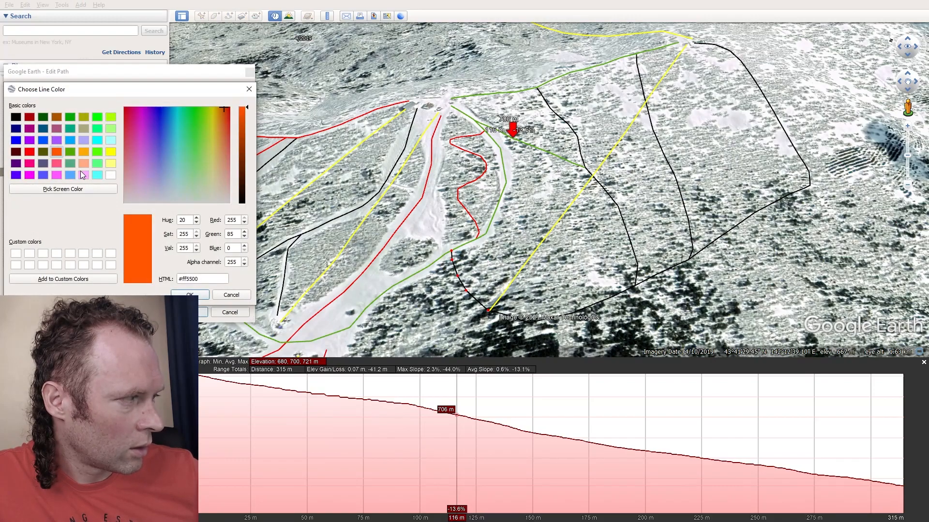
{"action": "left_click", "coordinate": [69, 163]}
{"action": "left_click", "coordinate": [69, 152]}
{"action": "left_click", "coordinate": [190, 295]}
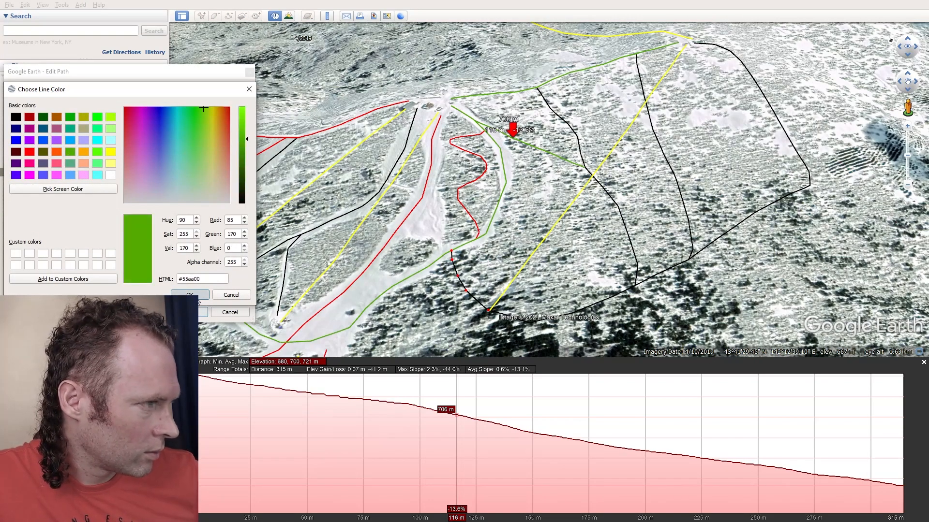
{"action": "left_click", "coordinate": [190, 312]}
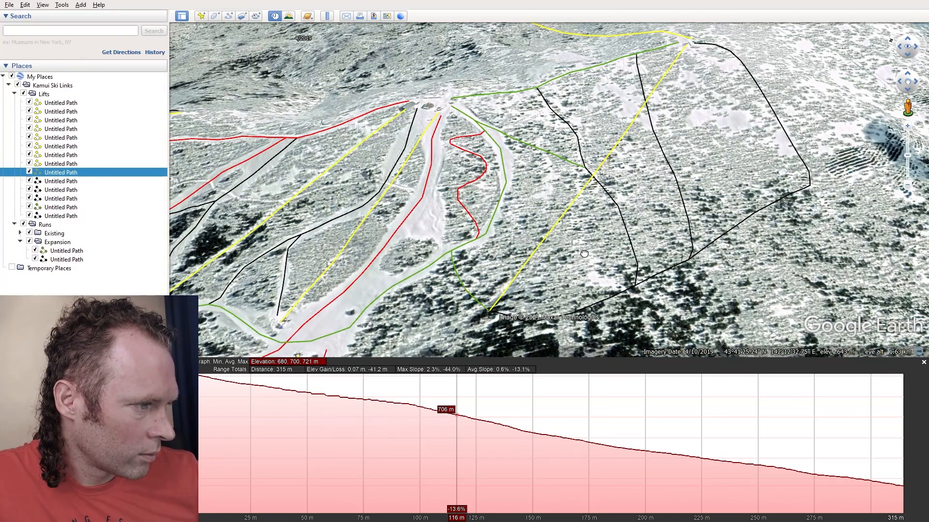
Open the properties of the long black traverse that runs below the expansion runs to the base of the new lift.
{"action": "left_click_drag", "start_coordinate": [584, 252], "coordinate": [514, 234]}
{"action": "right_click", "coordinate": [651, 221]}
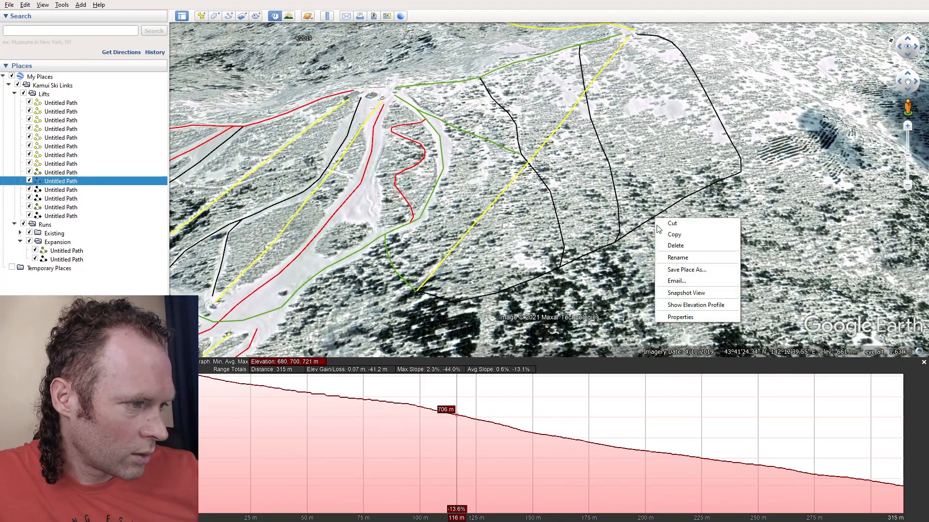
{"action": "left_click", "coordinate": [674, 317]}
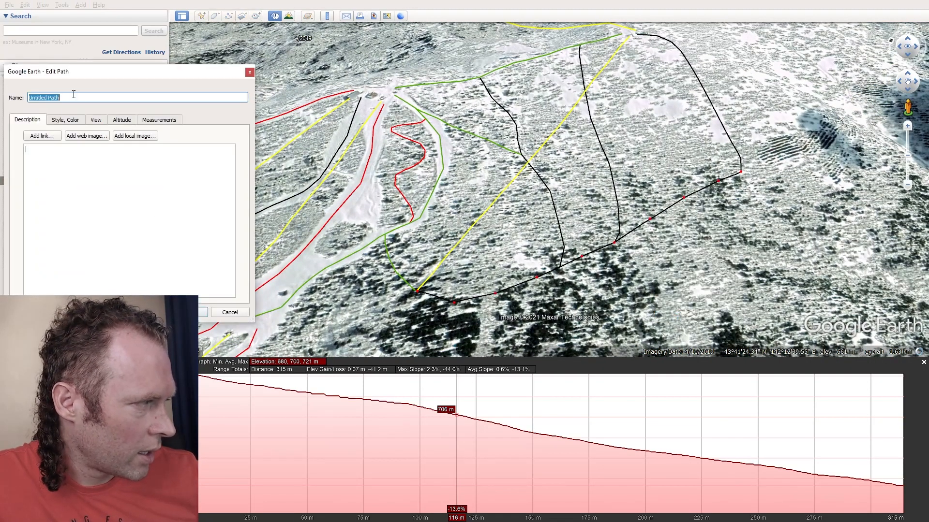
Change the line color of the lower traverse path, from the lift base to the outermost run, to green #55aa00 and save it.
{"action": "left_click", "coordinate": [66, 121]}
{"action": "left_click", "coordinate": [52, 153]}
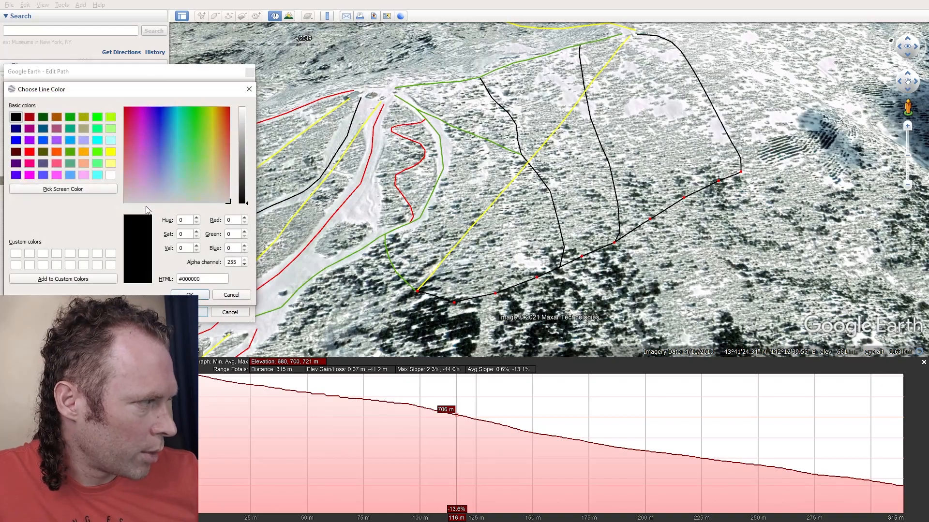
{"action": "left_click", "coordinate": [71, 152]}
{"action": "left_click", "coordinate": [189, 294]}
{"action": "left_click", "coordinate": [191, 312]}
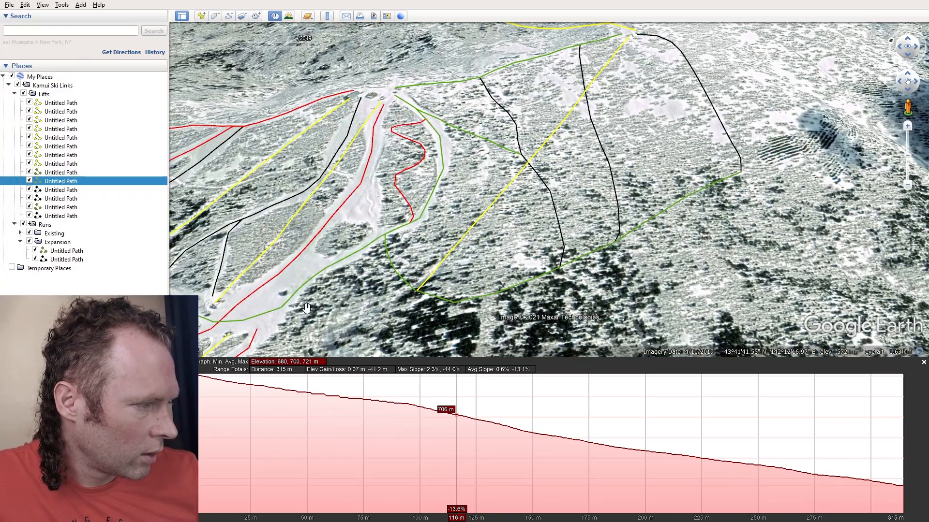
Display the elevation profile of the green lower traverse and examine its slope along the hillside.
{"action": "right_click", "coordinate": [668, 209]}
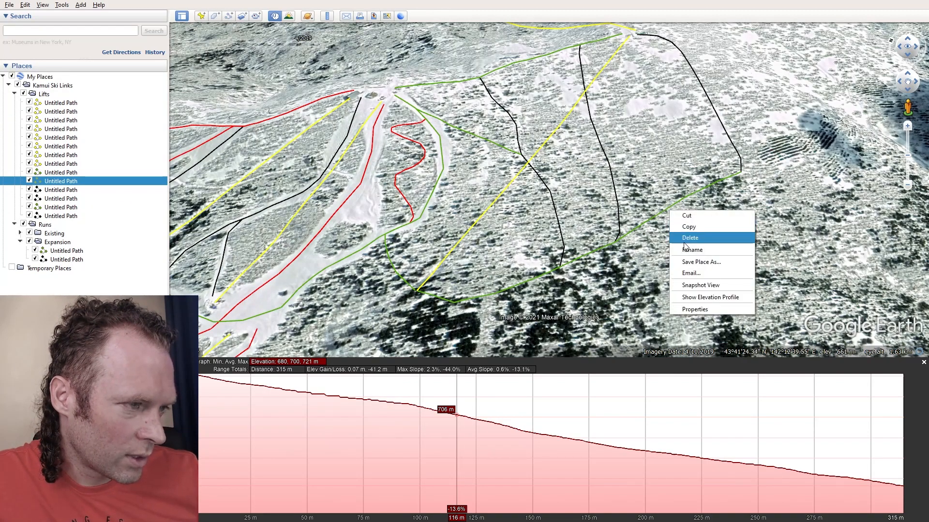
{"action": "left_click", "coordinate": [704, 297]}
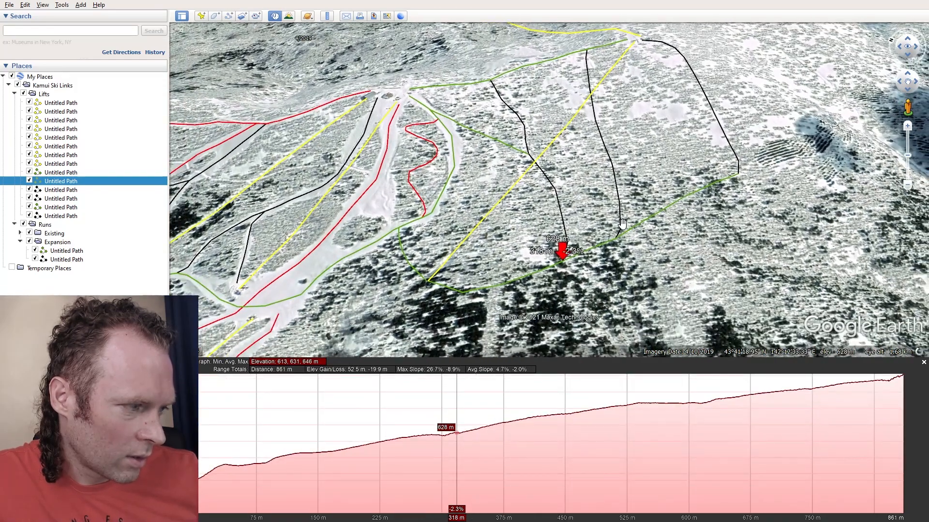
{"action": "mouse_move", "coordinate": [574, 258]}
{"action": "middle_mouse_down"}
{"action": "mouse_move", "coordinate": [574, 199]}
{"action": "mouse_move", "coordinate": [574, 257]}
{"action": "middle_mouse_up"}
{"action": "scroll", "coordinate": [575, 258], "scroll_direction": "up", "scroll_amount": 2}
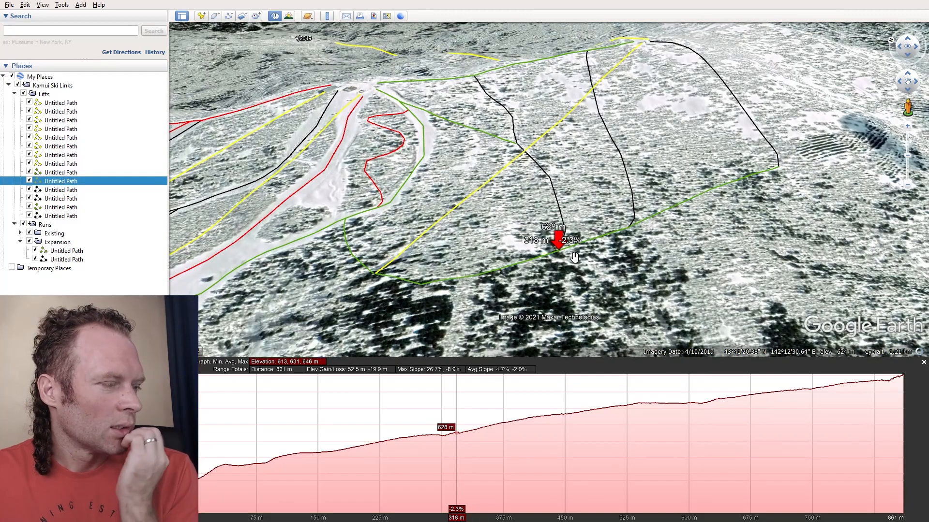
{"action": "mouse_move", "coordinate": [575, 256]}
{"action": "middle_mouse_down"}
{"action": "mouse_move", "coordinate": [575, 218]}
{"action": "mouse_move", "coordinate": [574, 254]}
{"action": "middle_mouse_up"}
{"action": "left_click_drag", "start_coordinate": [644, 242], "coordinate": [602, 248]}
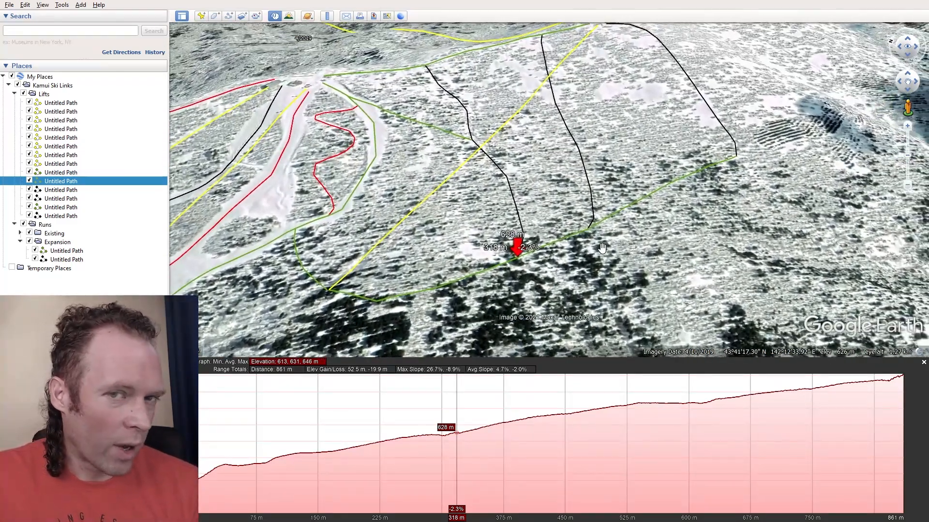
Reshape the green lower traverse by shifting its points slightly uphill, and save the path.
{"action": "right_click", "coordinate": [457, 280]}
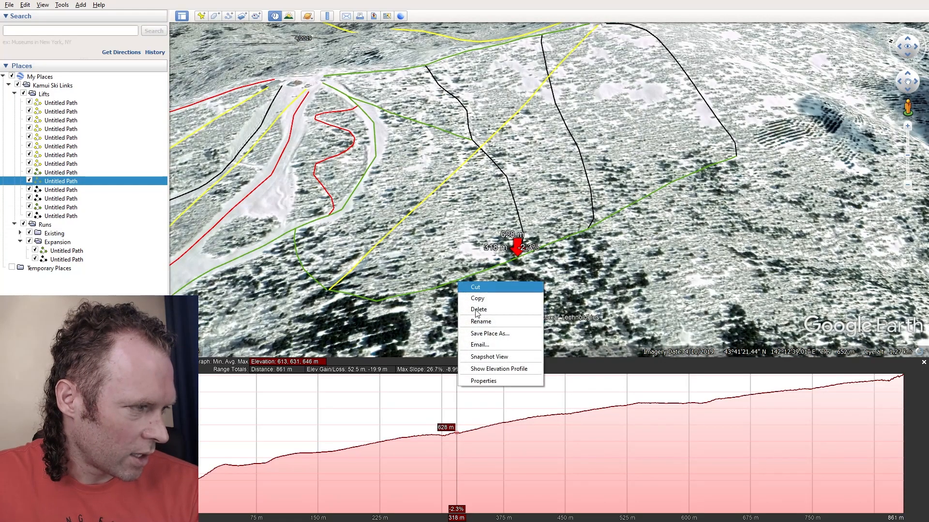
{"action": "left_click", "coordinate": [500, 379]}
{"action": "left_click_drag", "start_coordinate": [433, 289], "coordinate": [433, 285]}
{"action": "left_click_drag", "start_coordinate": [488, 269], "coordinate": [488, 261]}
{"action": "left_click_drag", "start_coordinate": [545, 245], "coordinate": [545, 240]}
{"action": "left_click_drag", "start_coordinate": [587, 229], "coordinate": [630, 196]}
{"action": "left_click_drag", "start_coordinate": [670, 182], "coordinate": [708, 156]}
{"action": "left_click_drag", "start_coordinate": [736, 156], "coordinate": [730, 143]}
{"action": "left_click_drag", "start_coordinate": [377, 297], "coordinate": [378, 295]}
{"action": "left_click_drag", "start_coordinate": [433, 284], "coordinate": [433, 282]}
{"action": "left_click_drag", "start_coordinate": [488, 262], "coordinate": [488, 257]}
{"action": "left_click_drag", "start_coordinate": [546, 240], "coordinate": [588, 217]}
{"action": "left_click_drag", "start_coordinate": [629, 195], "coordinate": [670, 172]}
{"action": "left_click_drag", "start_coordinate": [708, 156], "coordinate": [706, 153]}
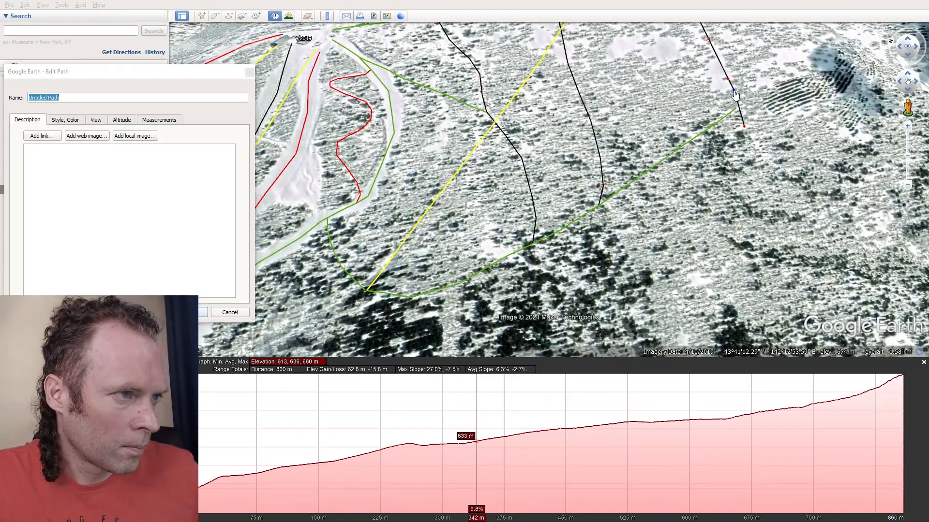
{"action": "left_click", "coordinate": [203, 314]}
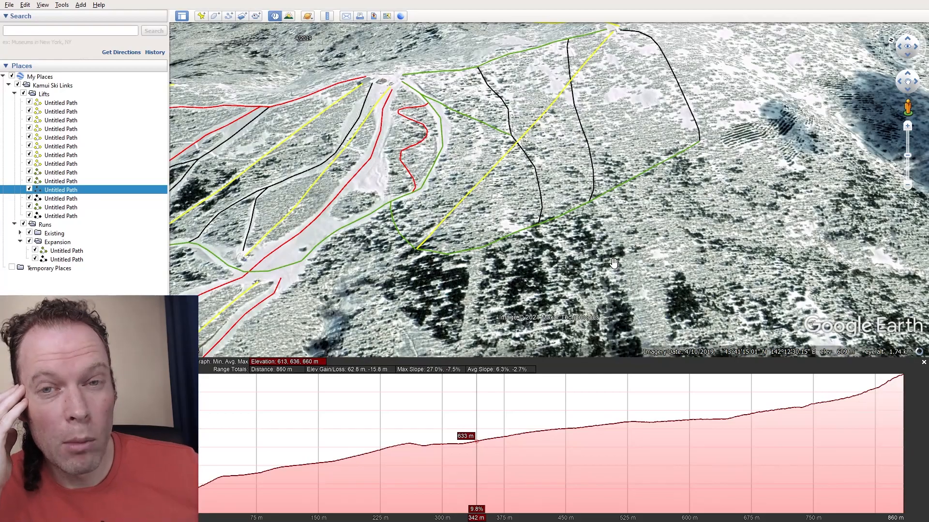
Display the elevation profile of the black run closest to the existing slopes and examine its gradient from several angles.
{"action": "middle_click_drag", "start_coordinate": [528, 243], "coordinate": [523, 212]}
{"action": "left_click_drag", "start_coordinate": [622, 159], "coordinate": [621, 182]}
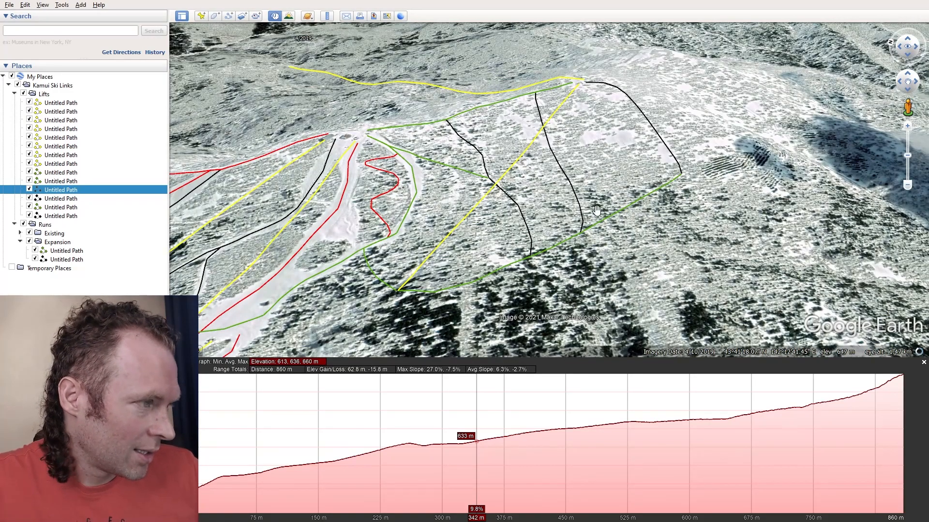
{"action": "scroll", "coordinate": [597, 211], "scroll_direction": "down", "scroll_amount": 2}
{"action": "mouse_move", "coordinate": [579, 201]}
{"action": "middle_mouse_down"}
{"action": "mouse_move", "coordinate": [555, 216]}
{"action": "mouse_move", "coordinate": [553, 202]}
{"action": "mouse_move", "coordinate": [540, 221]}
{"action": "middle_mouse_up"}
{"action": "mouse_move", "coordinate": [583, 189]}
{"action": "middle_mouse_down"}
{"action": "mouse_move", "coordinate": [546, 224]}
{"action": "mouse_move", "coordinate": [571, 193]}
{"action": "middle_mouse_up"}
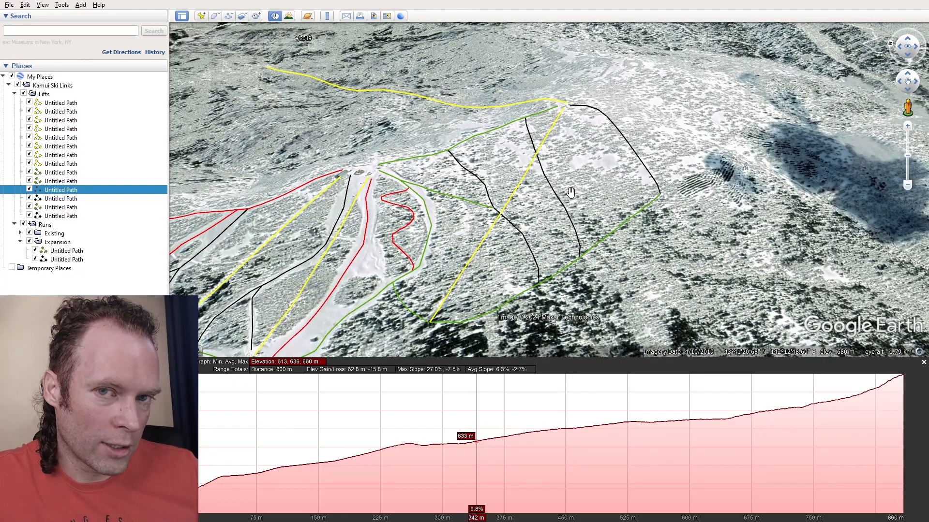
{"action": "left_click_drag", "start_coordinate": [532, 185], "coordinate": [544, 172]}
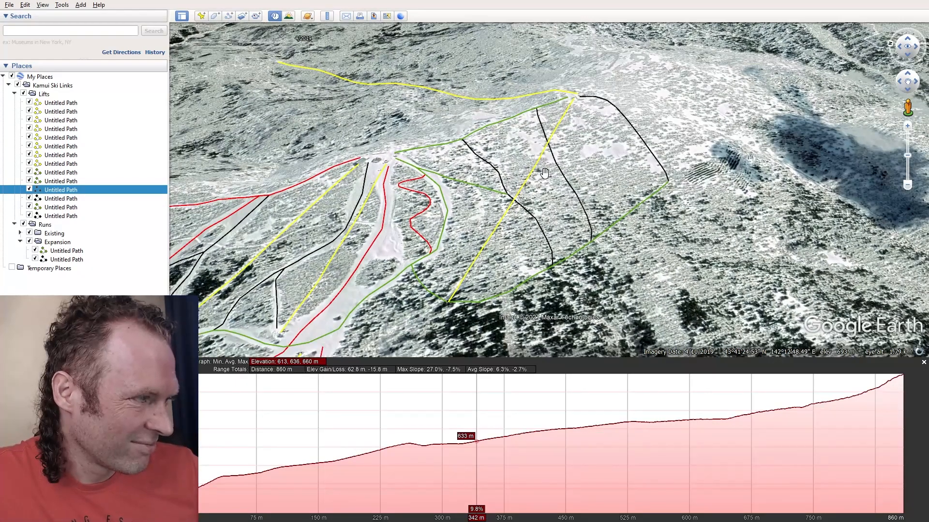
{"action": "scroll", "coordinate": [552, 235], "scroll_direction": "up", "scroll_amount": 2}
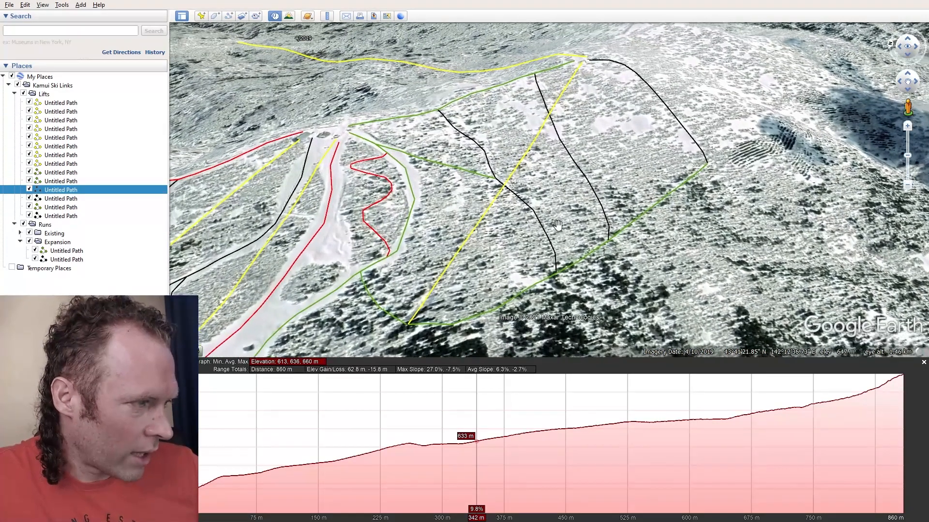
{"action": "right_click", "coordinate": [530, 208]}
{"action": "left_click", "coordinate": [573, 296]}
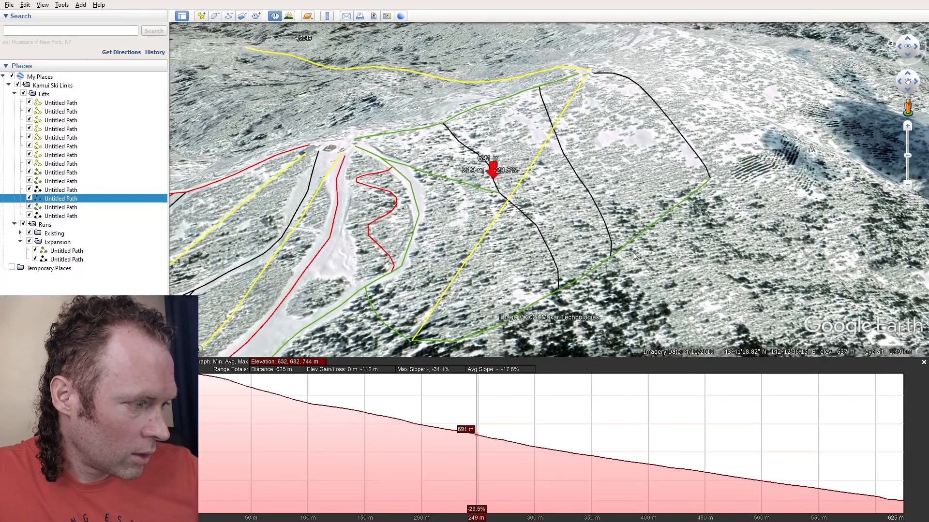
{"action": "mouse_move", "coordinate": [502, 190]}
{"action": "middle_mouse_down"}
{"action": "mouse_move", "coordinate": [498, 271]}
{"action": "mouse_move", "coordinate": [521, 213]}
{"action": "mouse_move", "coordinate": [562, 241]}
{"action": "mouse_move", "coordinate": [575, 226]}
{"action": "middle_mouse_up"}
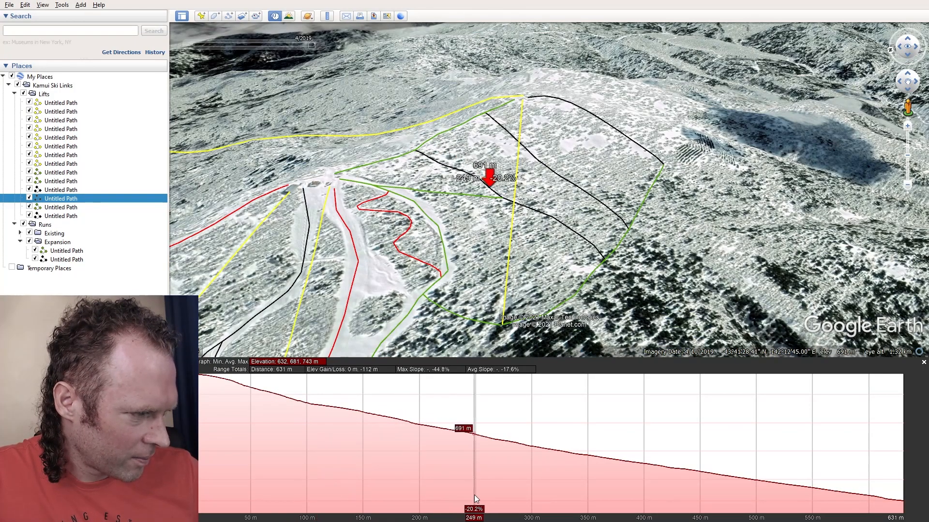
{"action": "middle_click_drag", "start_coordinate": [587, 207], "coordinate": [478, 126]}
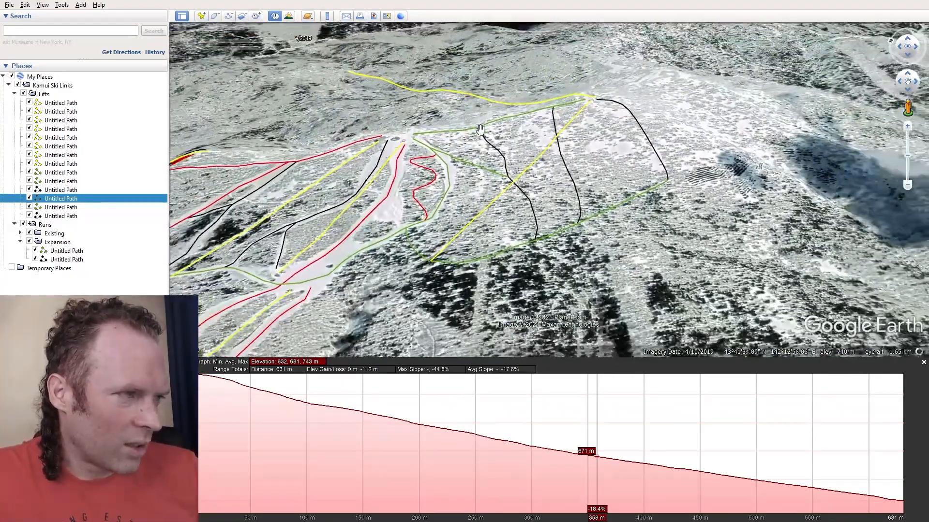
Change the line color of the expansion's black run closest to the existing slopes to green #55aa00.
{"action": "right_click", "coordinate": [491, 146]}
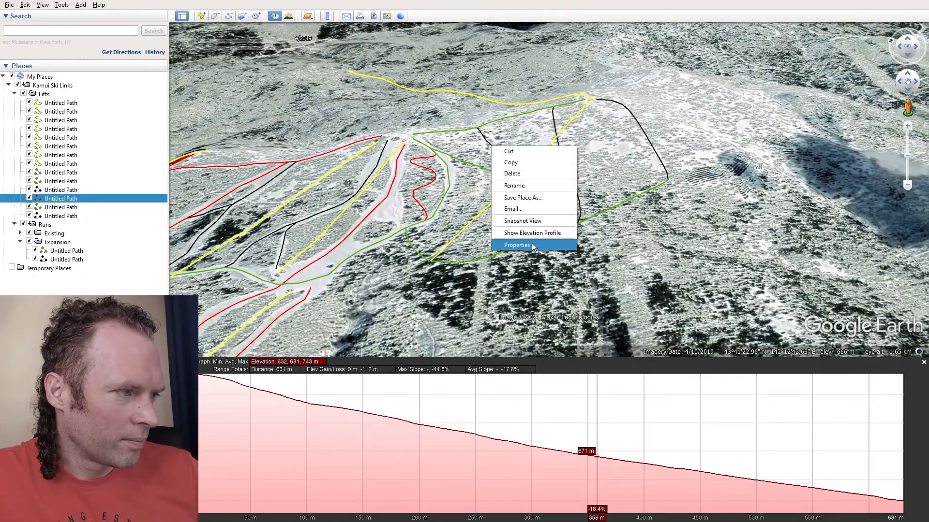
{"action": "left_click", "coordinate": [532, 244]}
{"action": "left_click", "coordinate": [69, 121]}
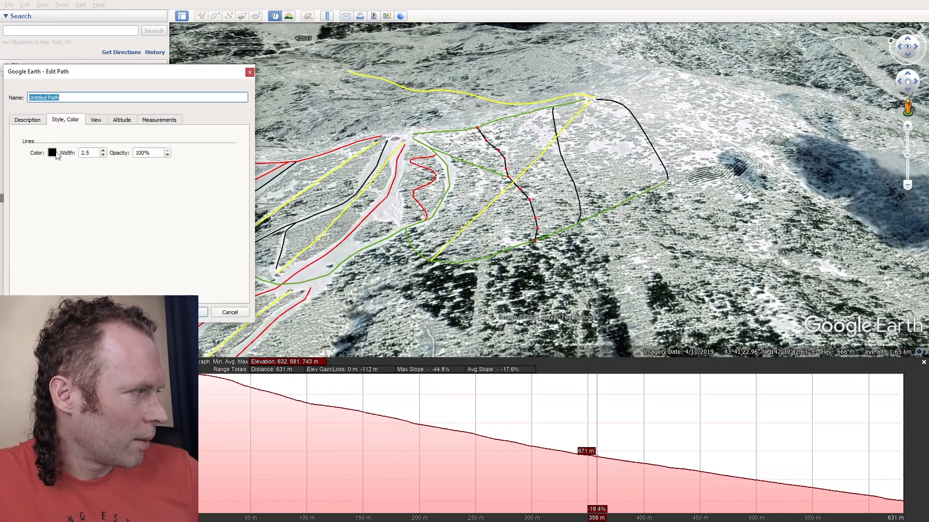
{"action": "left_click", "coordinate": [52, 153]}
{"action": "left_click", "coordinate": [71, 155]}
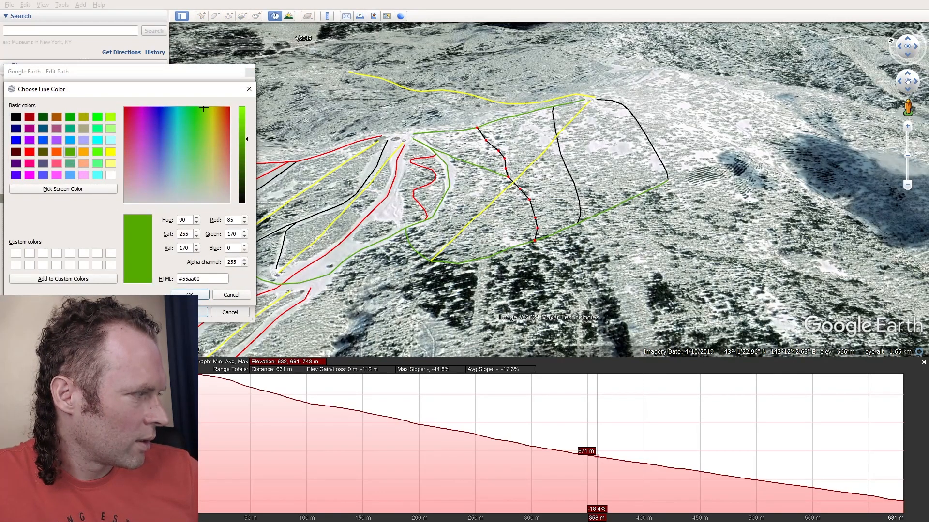
{"action": "left_click", "coordinate": [190, 295]}
{"action": "left_click", "coordinate": [187, 312]}
Check the elevation profile of the middle expansion run and change its line color from black to red.
{"action": "right_click", "coordinate": [565, 161]}
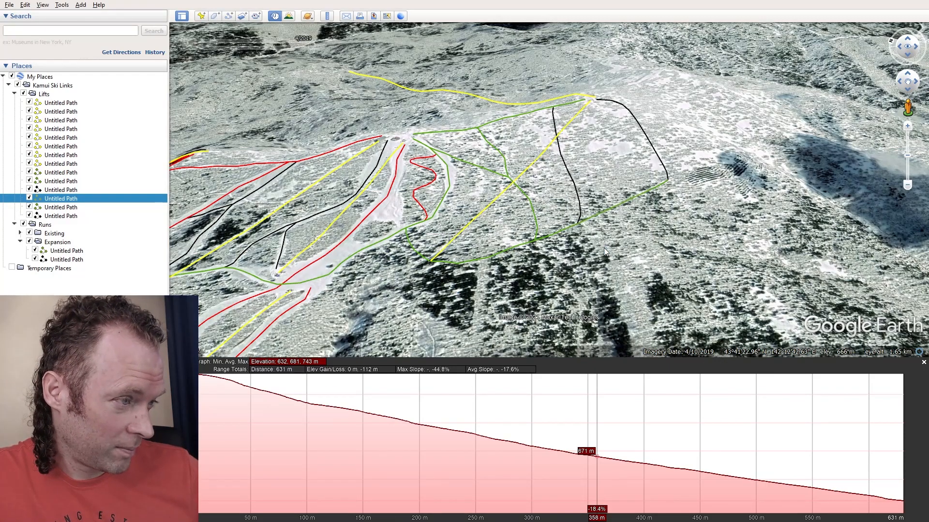
{"action": "left_click", "coordinate": [605, 249]}
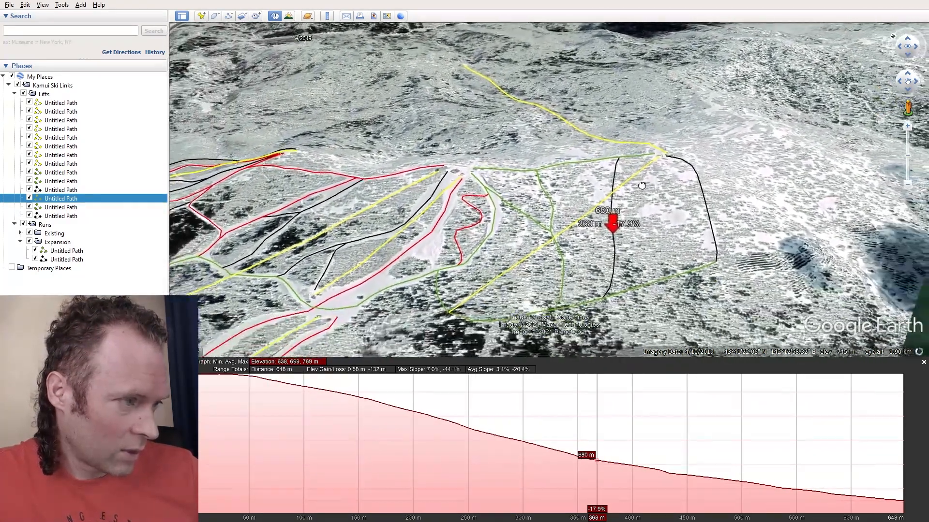
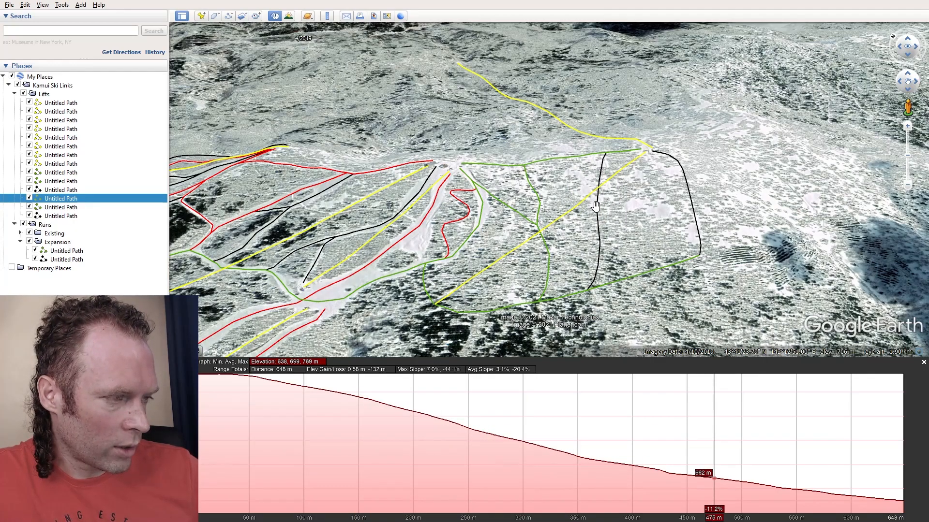
{"action": "right_click", "coordinate": [597, 207]}
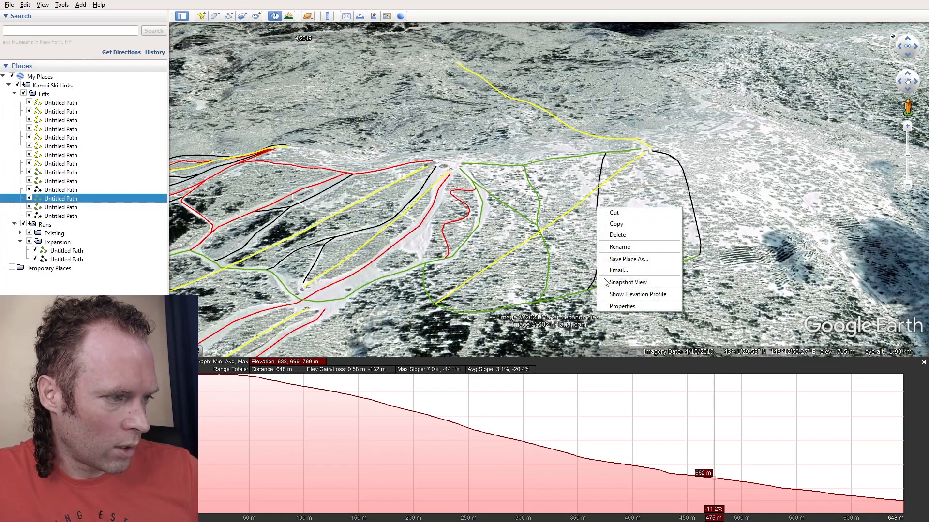
{"action": "left_click", "coordinate": [622, 306]}
{"action": "left_click", "coordinate": [80, 122]}
{"action": "left_click", "coordinate": [59, 160]}
{"action": "left_click", "coordinate": [29, 152]}
{"action": "left_click", "coordinate": [190, 295]}
{"action": "left_click", "coordinate": [203, 312]}
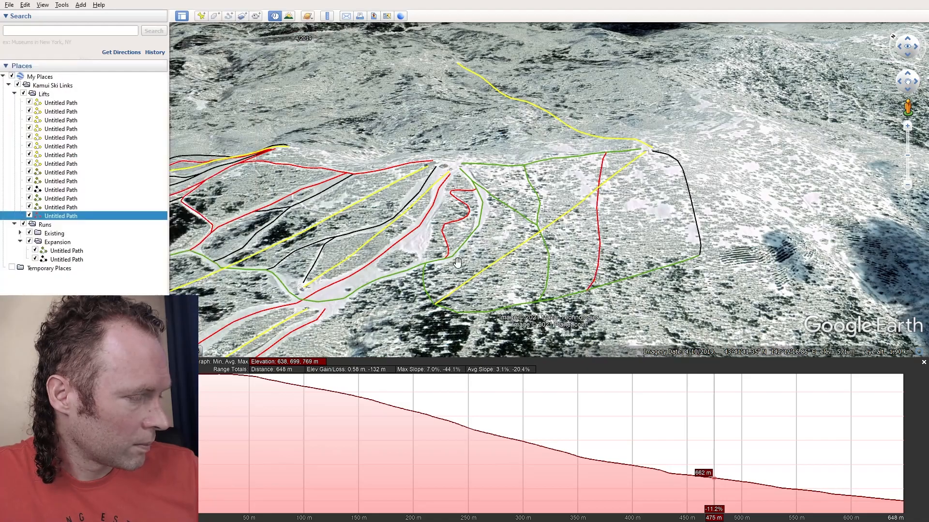
Check the elevation profile of the outermost black expansion run and change its line color to red #ff0000.
{"action": "right_click", "coordinate": [687, 180]}
{"action": "left_click", "coordinate": [716, 270]}
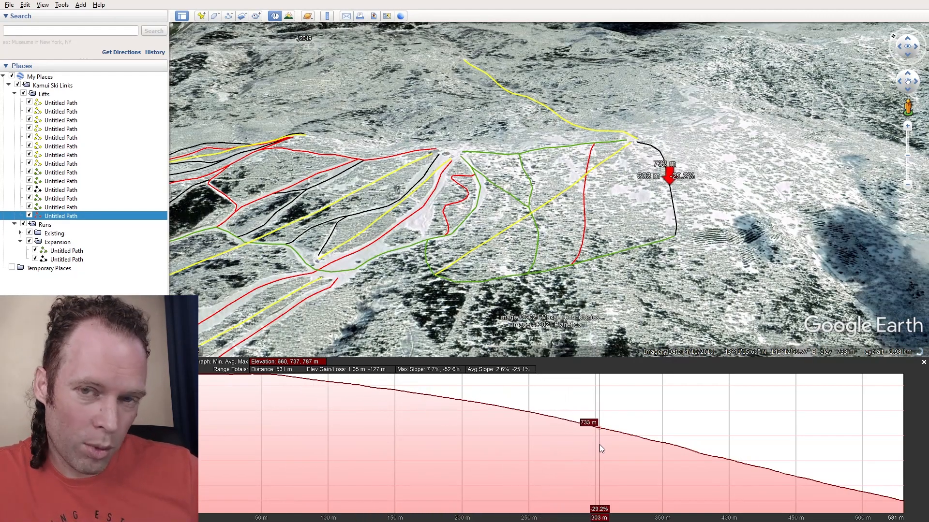
{"action": "right_click", "coordinate": [668, 177]}
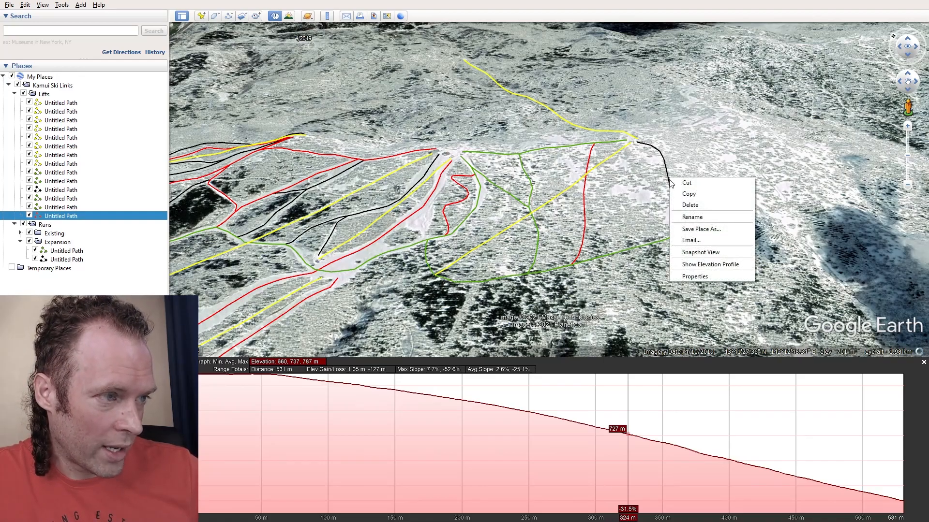
{"action": "left_click", "coordinate": [695, 282]}
{"action": "left_click", "coordinate": [75, 122]}
{"action": "left_click", "coordinate": [51, 149]}
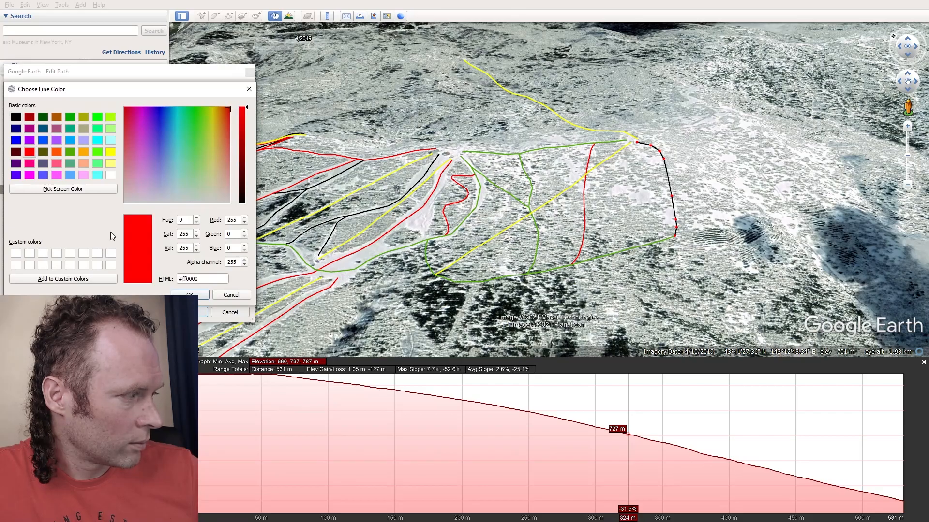
{"action": "left_click", "coordinate": [194, 295]}
{"action": "left_click", "coordinate": [202, 312]}
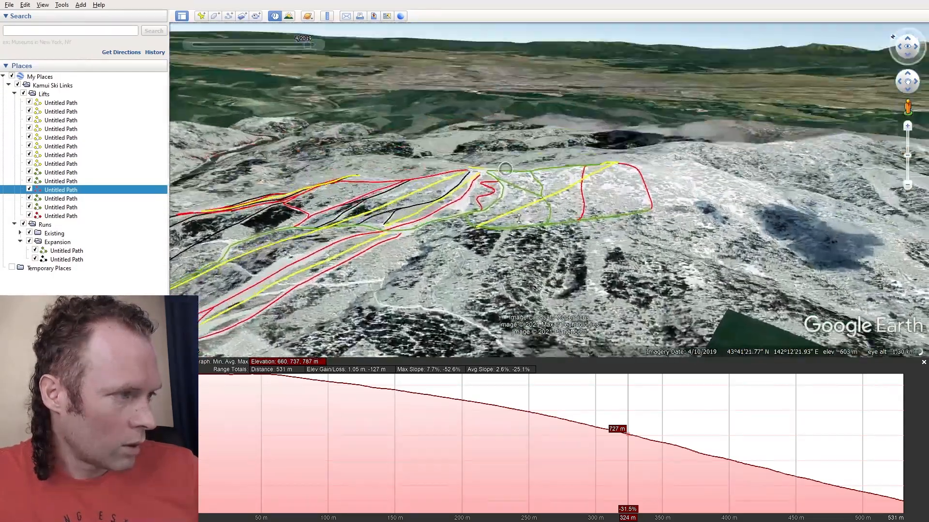
Close the elevation profile and examine how the expansion runs and lift connect with the existing slopes.
{"action": "middle_click_drag", "start_coordinate": [519, 219], "coordinate": [540, 198]}
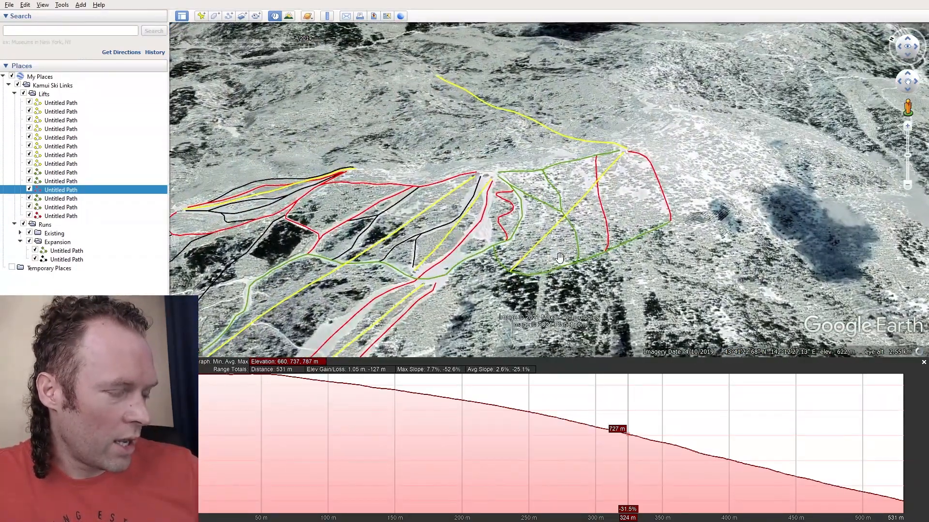
{"action": "left_click", "coordinate": [924, 363]}
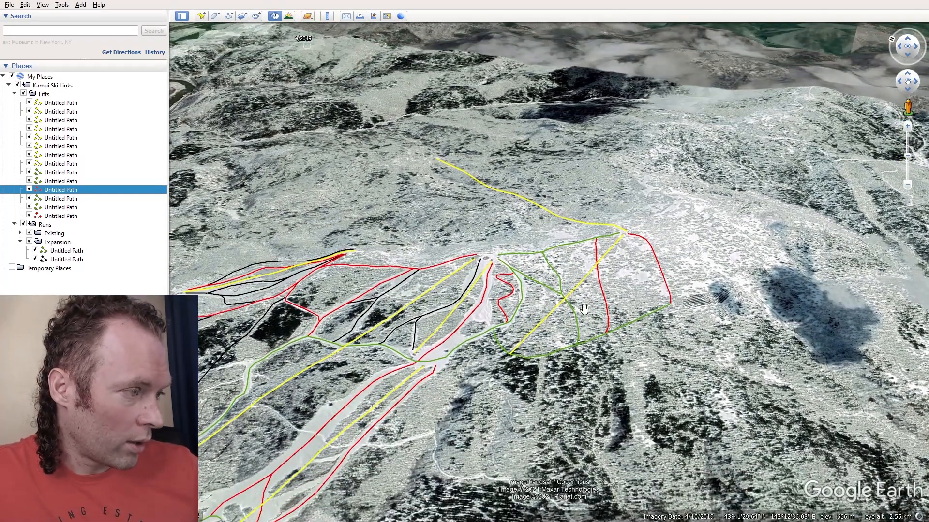
{"action": "scroll", "coordinate": [448, 372], "scroll_direction": "up", "scroll_amount": 3}
{"action": "scroll", "coordinate": [449, 375], "scroll_direction": "up", "scroll_amount": 3}
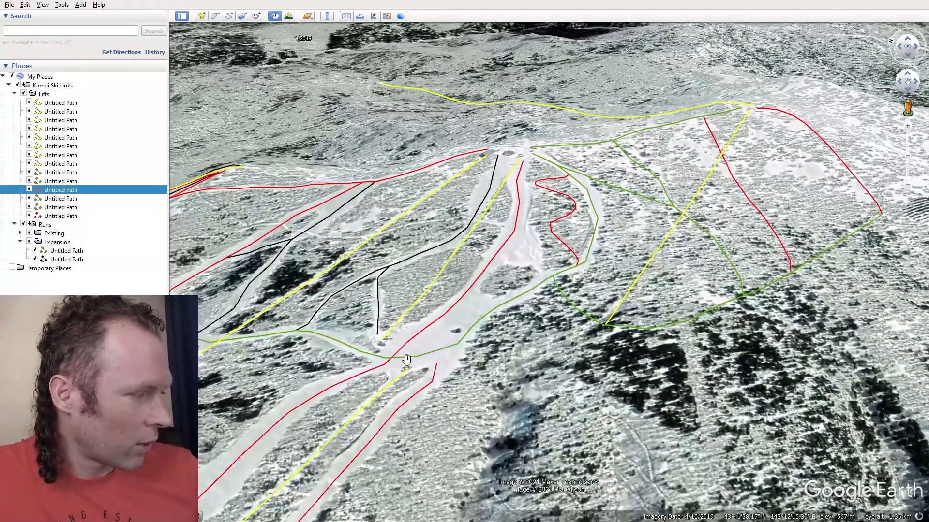
{"action": "middle_click_drag", "start_coordinate": [541, 271], "coordinate": [544, 314]}
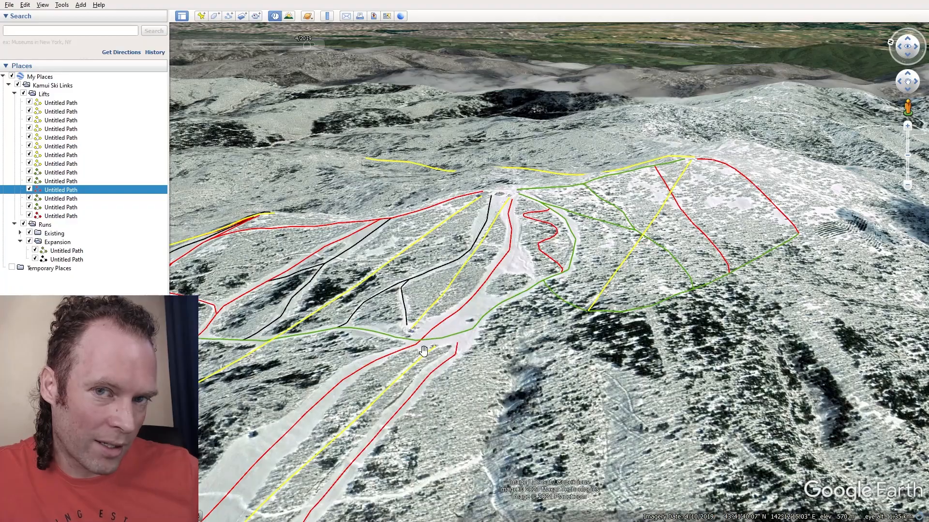
{"action": "left_click_drag", "start_coordinate": [455, 352], "coordinate": [644, 200]}
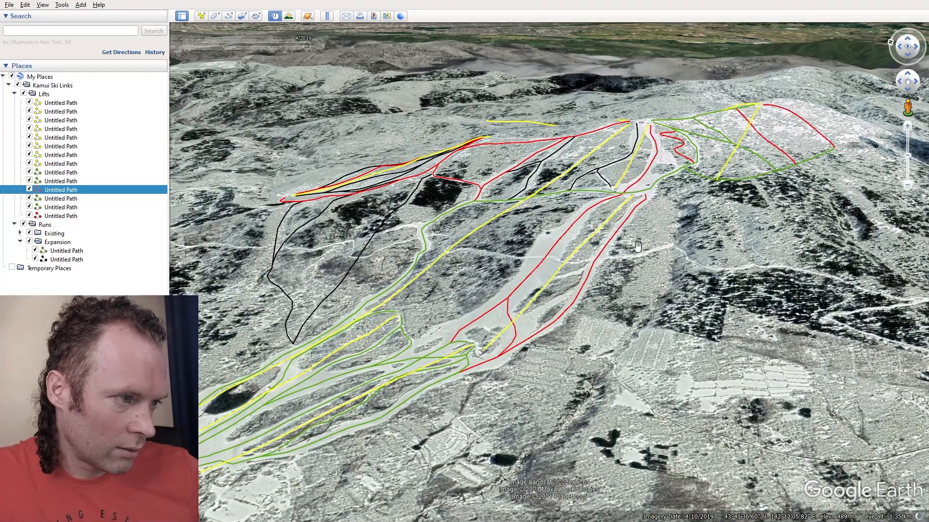
{"action": "scroll", "coordinate": [607, 276], "scroll_direction": "up", "scroll_amount": 5}
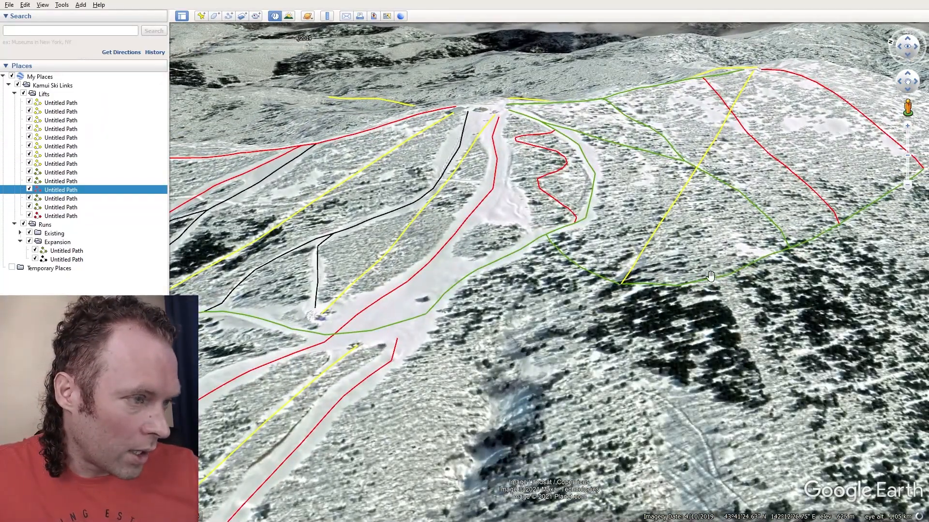
{"action": "left_click_drag", "start_coordinate": [640, 290], "coordinate": [668, 287]}
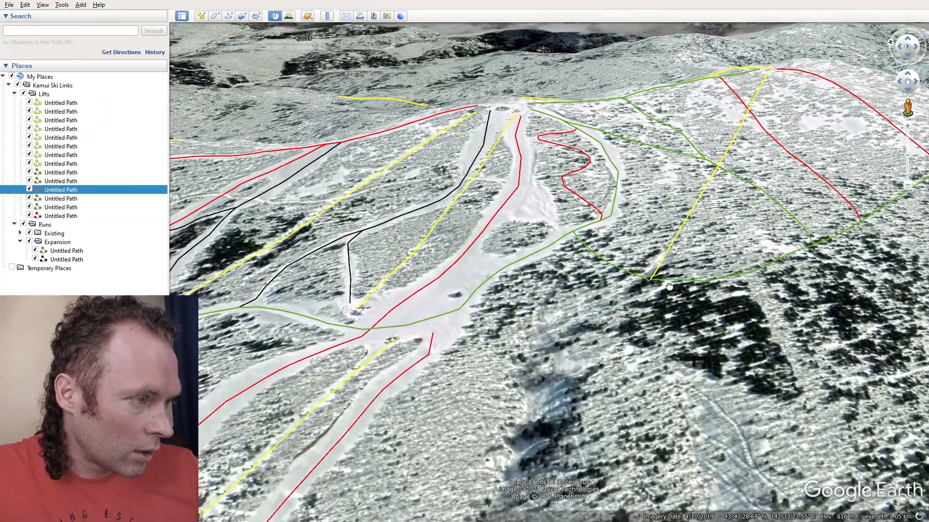
{"action": "middle_click_drag", "start_coordinate": [478, 312], "coordinate": [536, 296]}
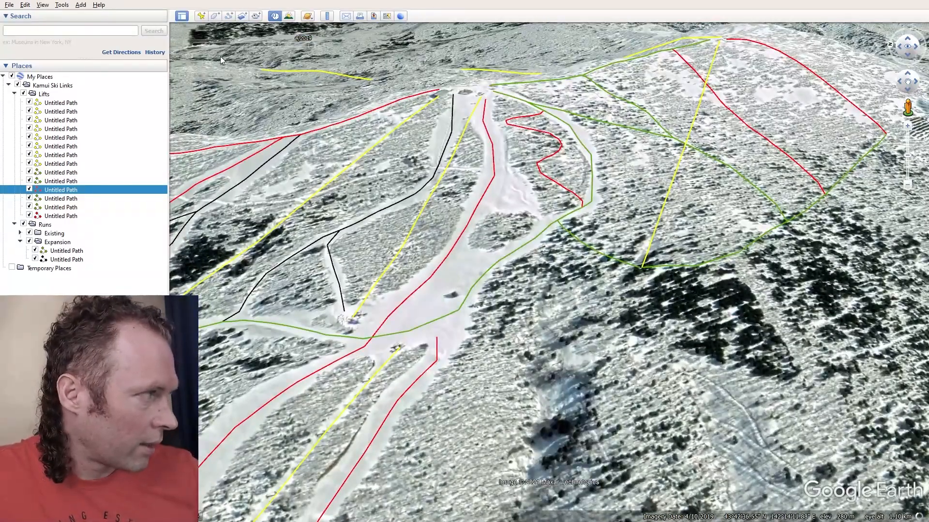
{"action": "left_click", "coordinate": [228, 16]}
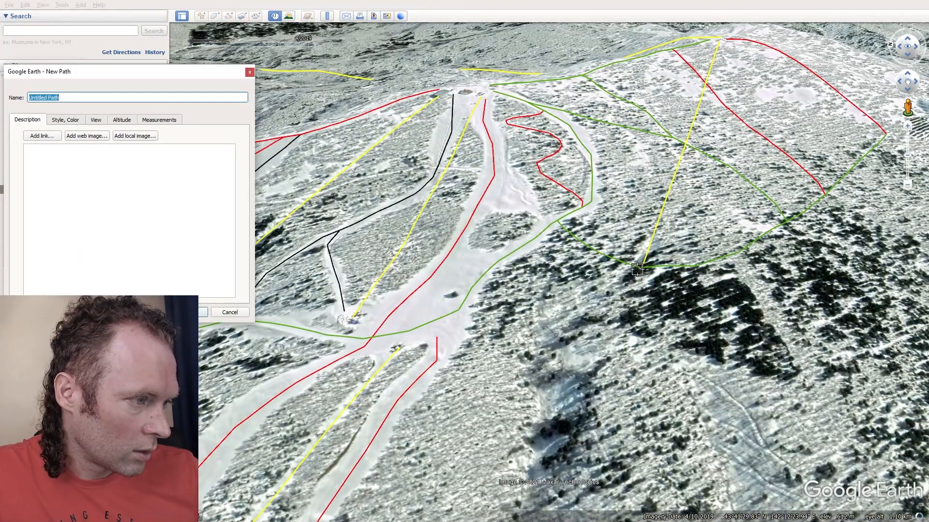
{"action": "left_click", "coordinate": [236, 314]}
Open the expansion's lower green run for editing and try extending it from the lift base toward the existing slopes.
{"action": "right_click", "coordinate": [651, 267]}
{"action": "left_click", "coordinate": [670, 368]}
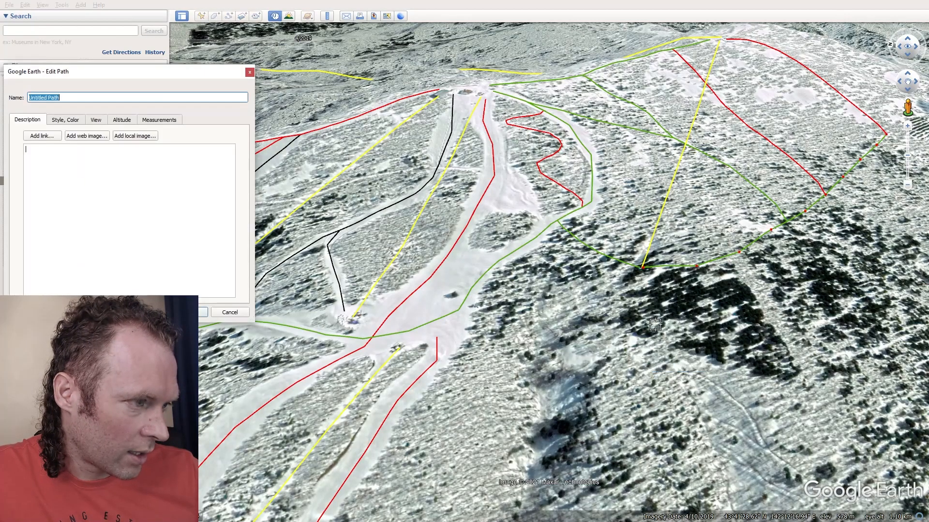
{"action": "left_click", "coordinate": [649, 271]}
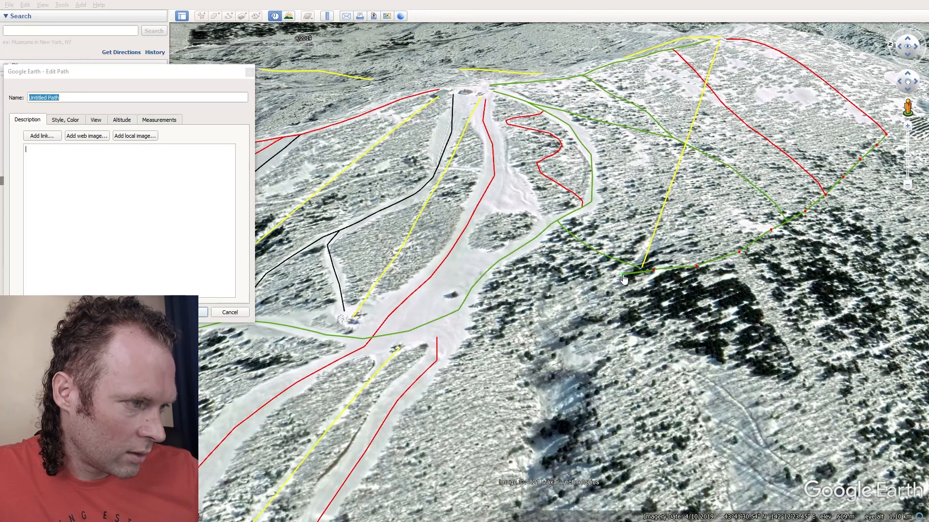
{"action": "left_click", "coordinate": [518, 291]}
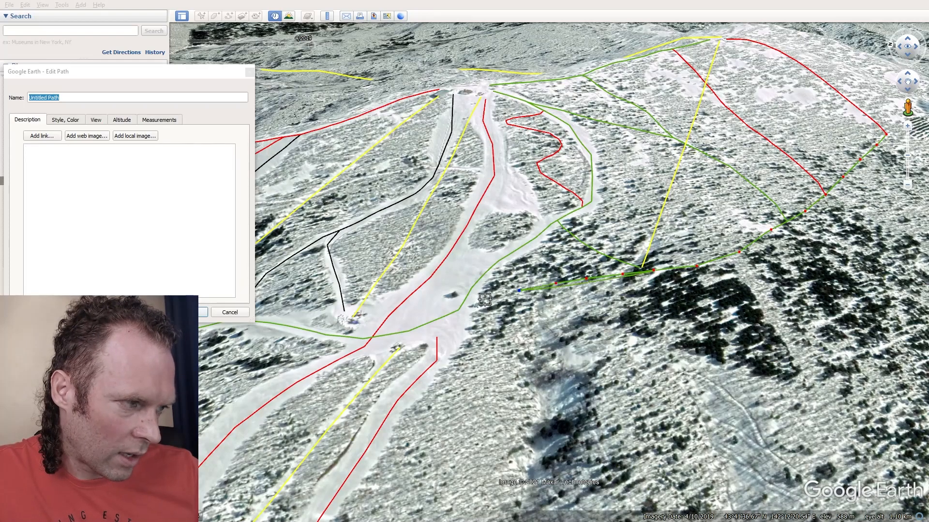
{"action": "left_click", "coordinate": [485, 299]}
{"action": "left_click", "coordinate": [459, 310]}
{"action": "key", "text": "BackSpace"}
{"action": "key", "text": "BackSpace"}
{"action": "key", "text": "BackSpace"}
{"action": "key", "text": "BackSpace"}
{"action": "key", "text": "BackSpace"}
{"action": "key", "text": "BackSpace"}
Extend the lower green run from the expansion lift's base to the existing green run with a chain of points.
{"action": "left_click_drag", "start_coordinate": [654, 270], "coordinate": [459, 310]}
{"action": "left_click", "coordinate": [488, 303]}
{"action": "left_click", "coordinate": [514, 294]}
{"action": "left_click", "coordinate": [542, 288]}
{"action": "left_click", "coordinate": [573, 282]}
{"action": "left_click", "coordinate": [609, 275]}
{"action": "left_click", "coordinate": [189, 313]}
Save the Kamui Ski Links folder as a place file.
{"action": "middle_click_drag", "start_coordinate": [547, 232], "coordinate": [564, 294]}
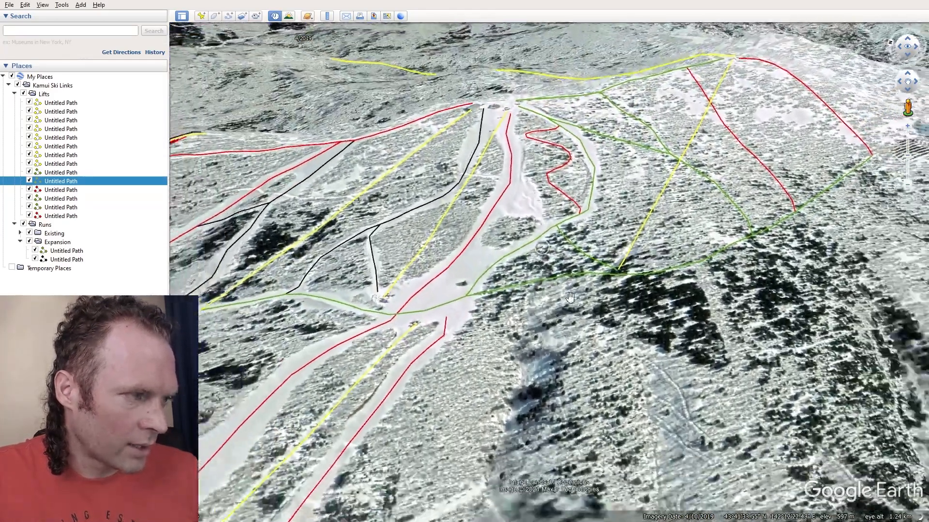
{"action": "scroll", "coordinate": [564, 293], "scroll_direction": "down", "scroll_amount": 3}
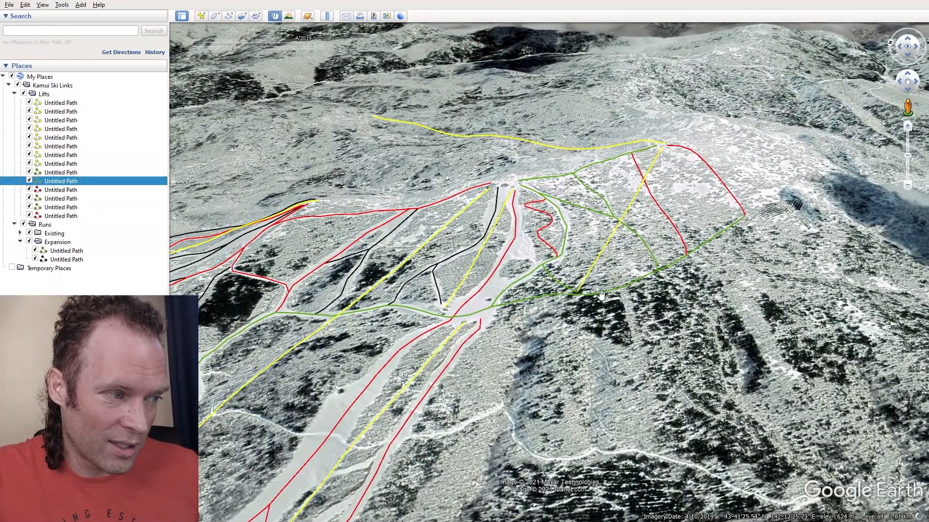
{"action": "left_click_drag", "start_coordinate": [604, 293], "coordinate": [637, 233]}
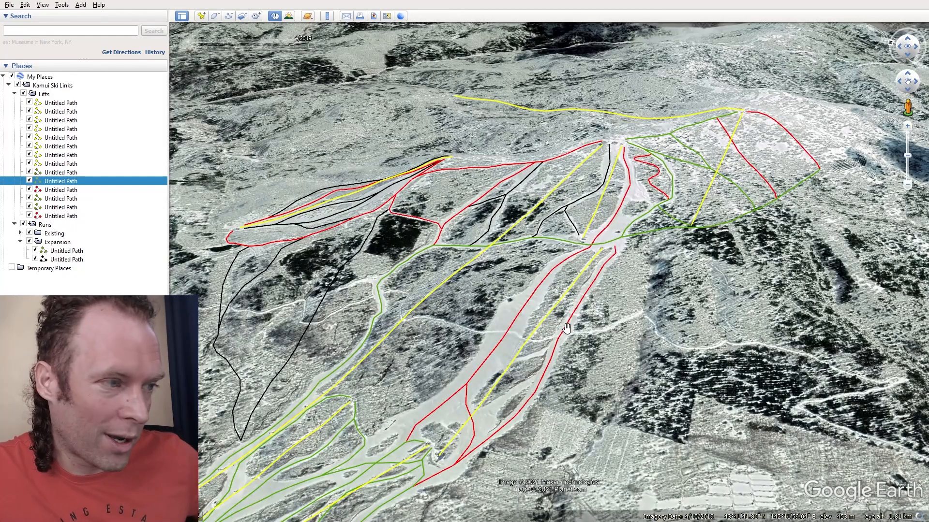
{"action": "left_click_drag", "start_coordinate": [636, 257], "coordinate": [585, 298]}
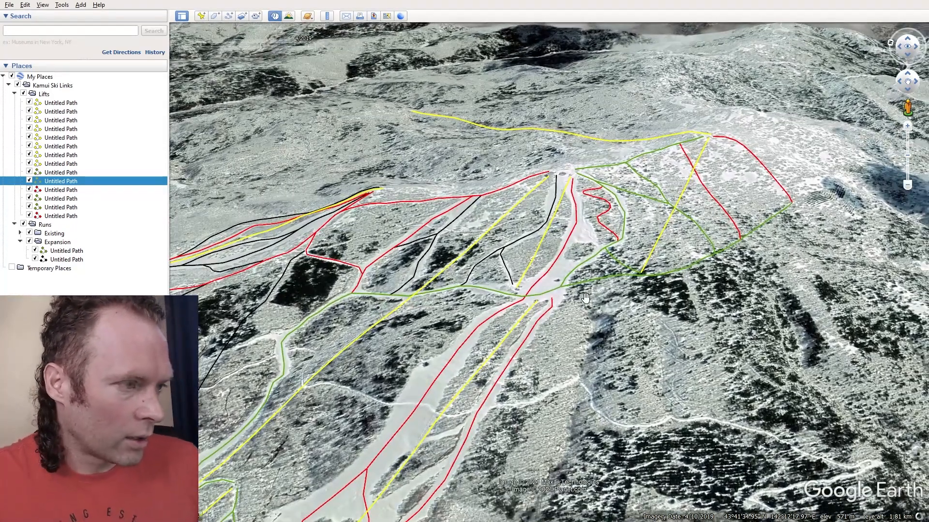
{"action": "right_click", "coordinate": [71, 86]}
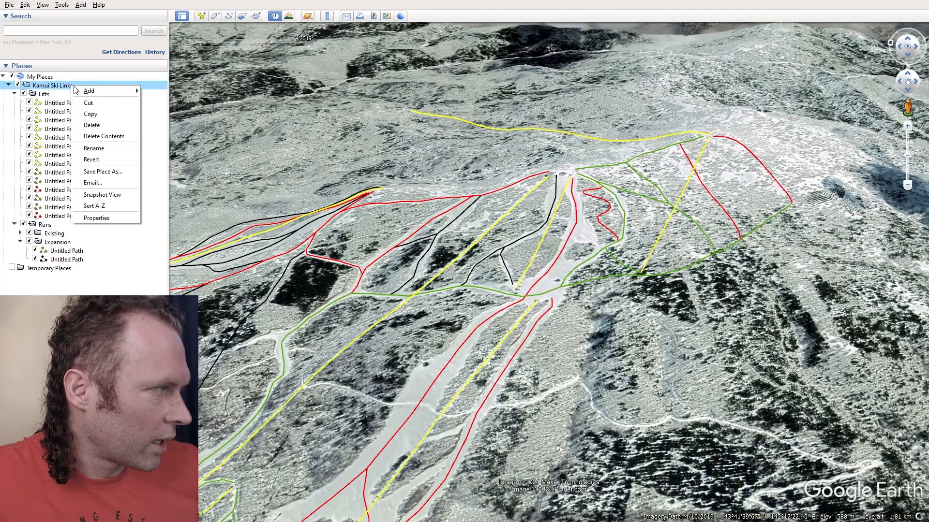
{"action": "left_click", "coordinate": [101, 171]}
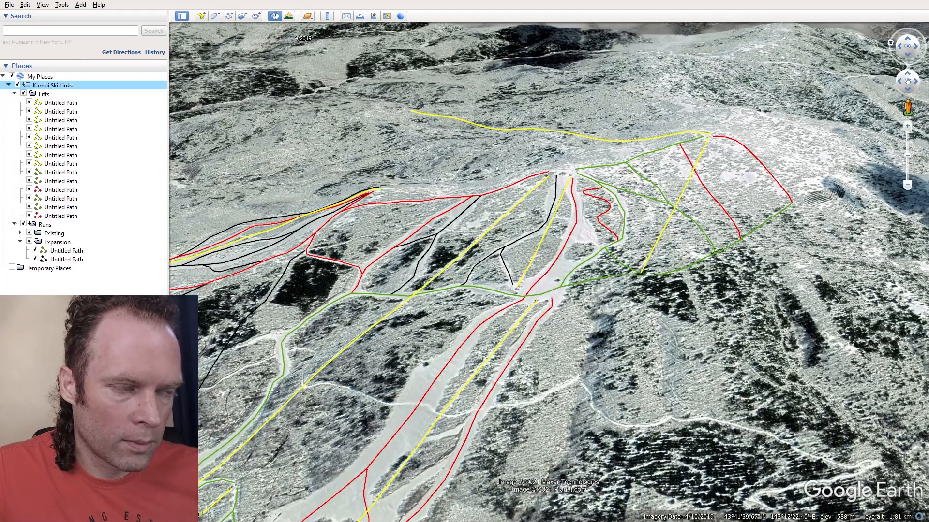
Examine the back side of the mountain around the long yellow expansion lift and its link to the existing summit.
{"action": "mouse_move", "coordinate": [539, 300]}
{"action": "middle_mouse_down"}
{"action": "mouse_move", "coordinate": [538, 345]}
{"action": "mouse_move", "coordinate": [541, 290]}
{"action": "middle_mouse_up"}
{"action": "left_click_drag", "start_coordinate": [629, 218], "coordinate": [548, 276]}
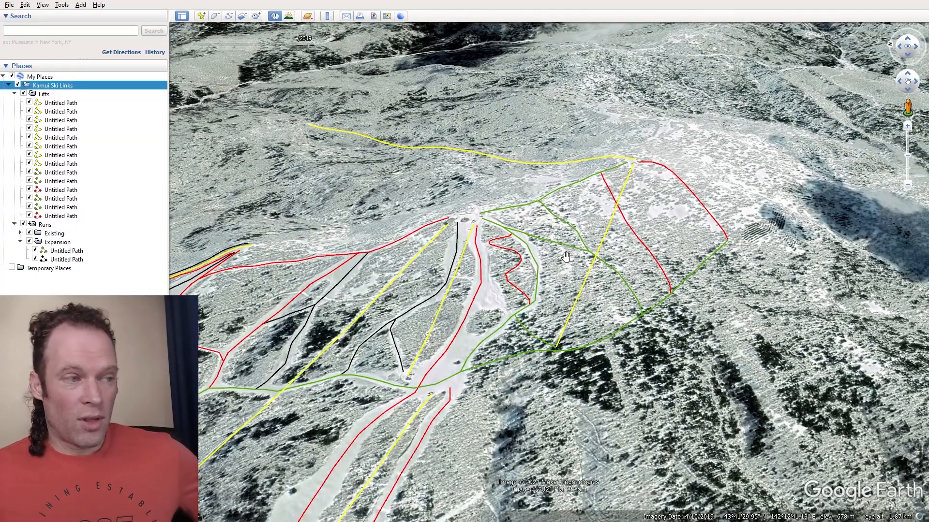
{"action": "middle_click_drag", "start_coordinate": [565, 257], "coordinate": [271, 280]}
{"action": "left_click_drag", "start_coordinate": [242, 290], "coordinate": [474, 232]}
{"action": "middle_click_drag", "start_coordinate": [433, 232], "coordinate": [396, 273]}
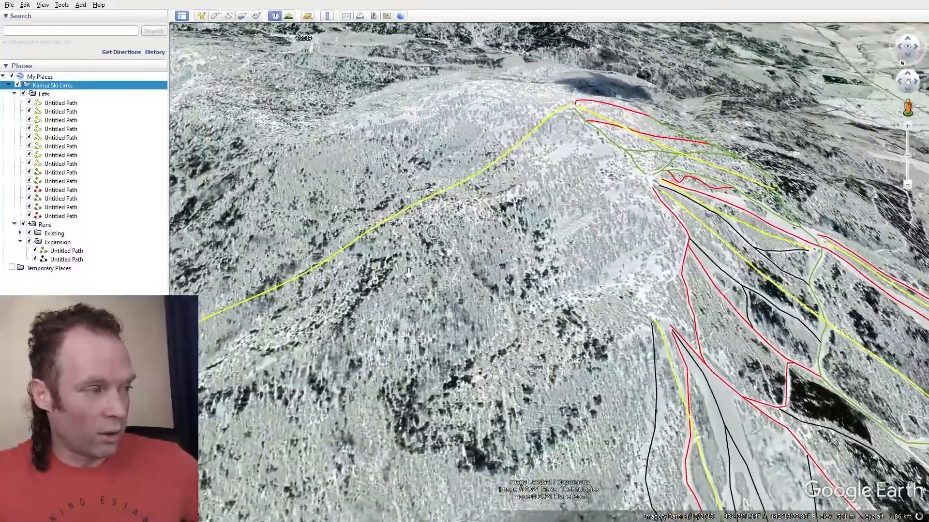
{"action": "left_click_drag", "start_coordinate": [397, 272], "coordinate": [591, 234]}
{"action": "scroll", "coordinate": [600, 232], "scroll_direction": "down", "scroll_amount": 3}
{"action": "middle_click_drag", "start_coordinate": [687, 218], "coordinate": [635, 214]}
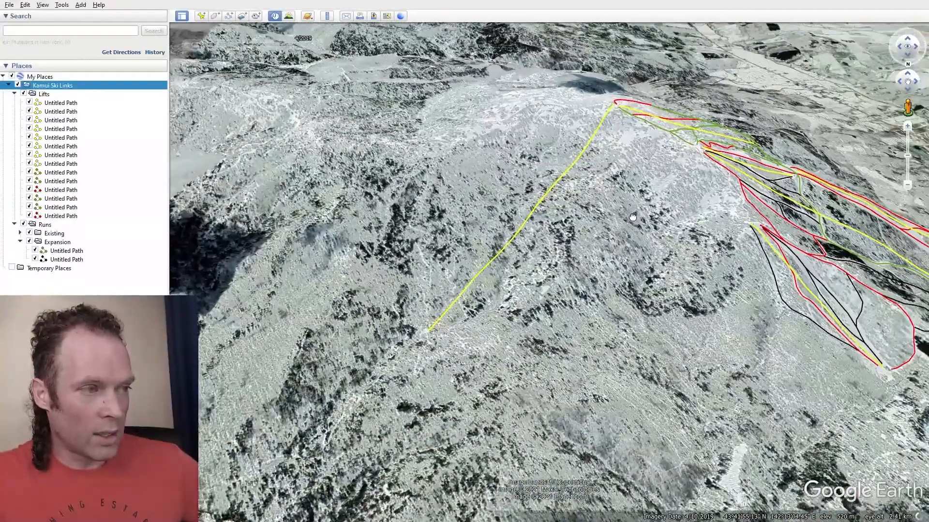
{"action": "left_click_drag", "start_coordinate": [635, 215], "coordinate": [619, 225]}
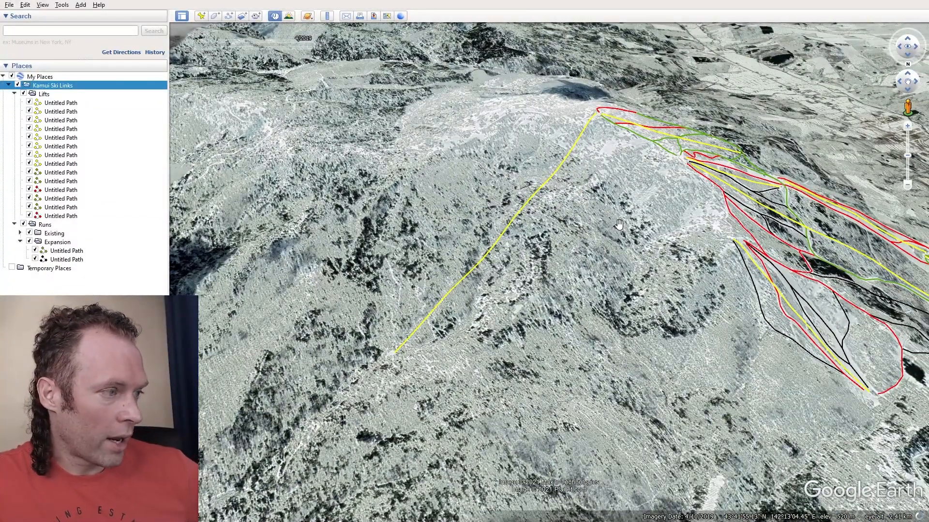
{"action": "middle_click_drag", "start_coordinate": [499, 246], "coordinate": [499, 304]}
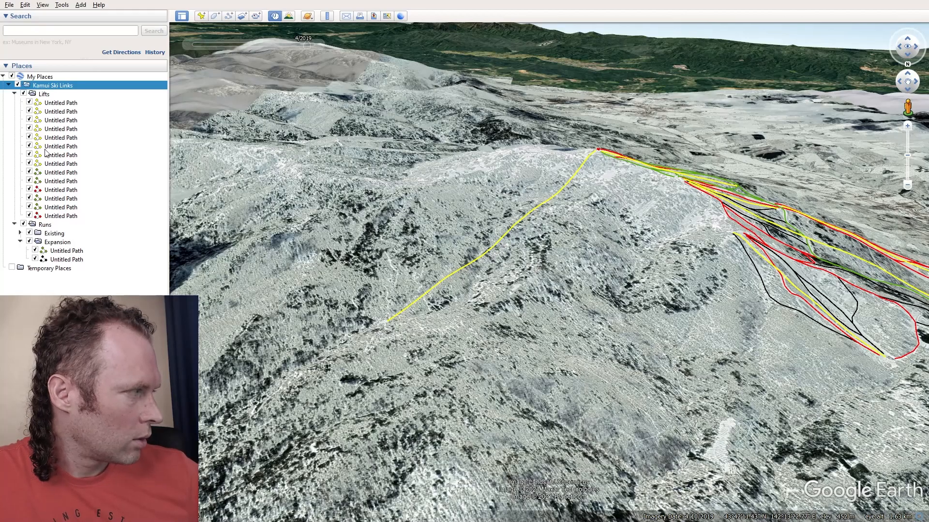
Move the six green and red run paths from the Lifts folder into the Expansion folder under Runs.
{"action": "left_click", "coordinate": [58, 175]}
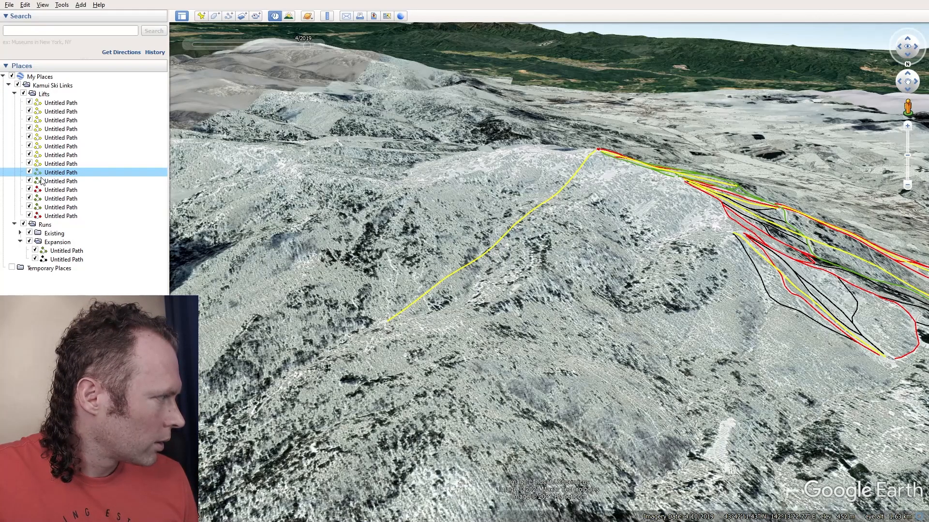
{"action": "left_click", "coordinate": [57, 219], "text": "shift"}
{"action": "left_click_drag", "start_coordinate": [56, 219], "coordinate": [77, 242]}
Examine the ridge and undeveloped slopes on both sides of the long yellow lift for possible run routes.
{"action": "middle_click_drag", "start_coordinate": [564, 178], "coordinate": [484, 176]}
{"action": "left_click_drag", "start_coordinate": [582, 205], "coordinate": [532, 286]}
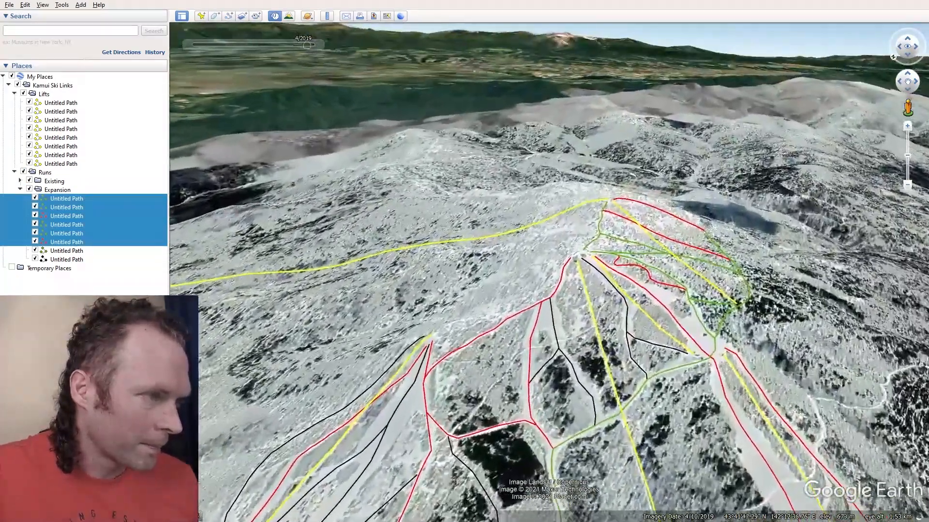
{"action": "middle_click_drag", "start_coordinate": [532, 285], "coordinate": [494, 248]}
{"action": "left_click_drag", "start_coordinate": [494, 248], "coordinate": [454, 240]}
{"action": "middle_click_drag", "start_coordinate": [457, 238], "coordinate": [491, 259]}
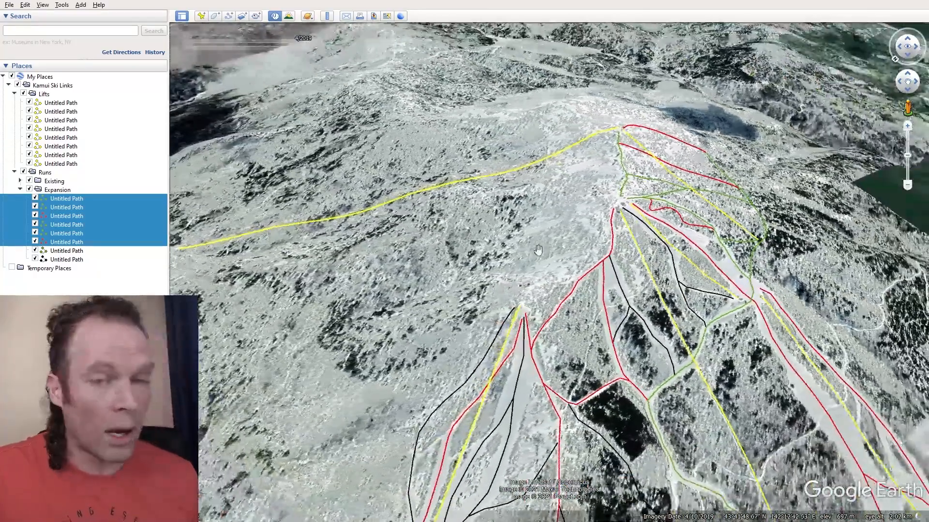
{"action": "left_click_drag", "start_coordinate": [435, 257], "coordinate": [533, 245]}
{"action": "middle_click_drag", "start_coordinate": [459, 235], "coordinate": [477, 223]}
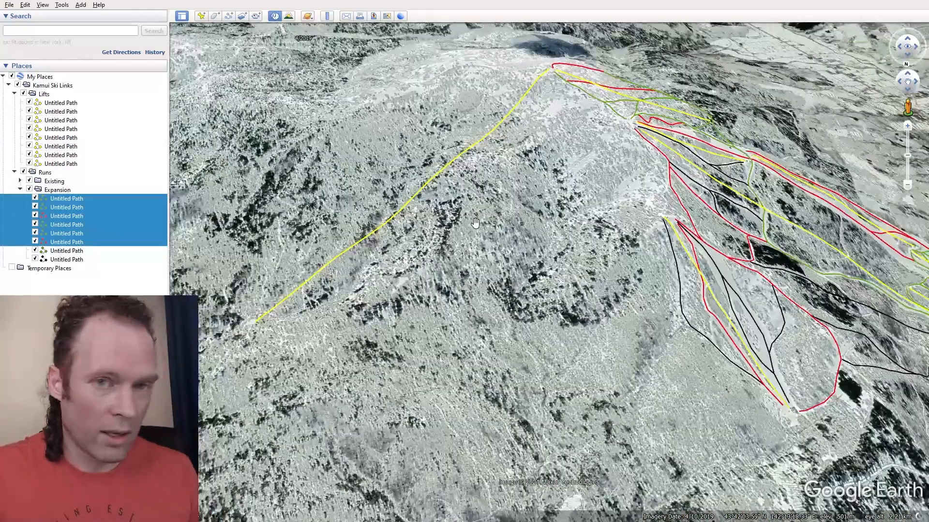
{"action": "middle_click_drag", "start_coordinate": [356, 233], "coordinate": [387, 238]}
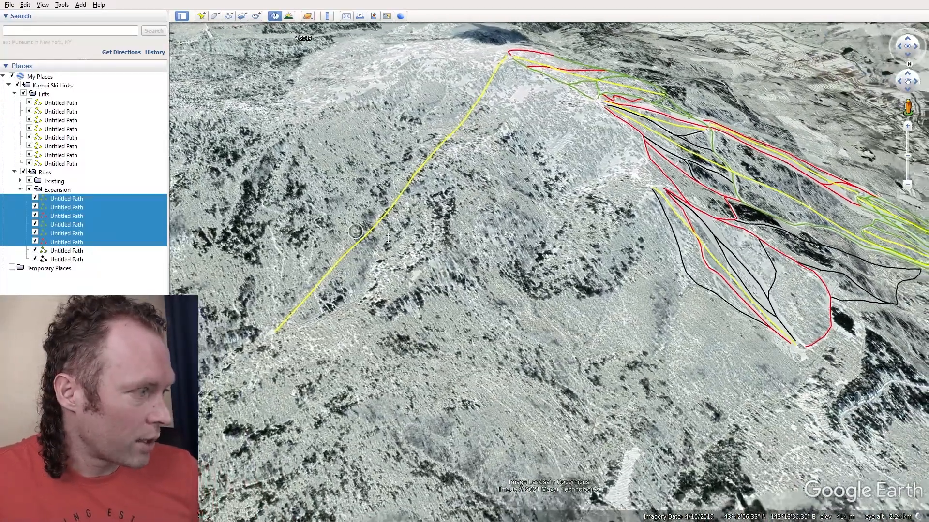
{"action": "left_click_drag", "start_coordinate": [401, 146], "coordinate": [485, 162]}
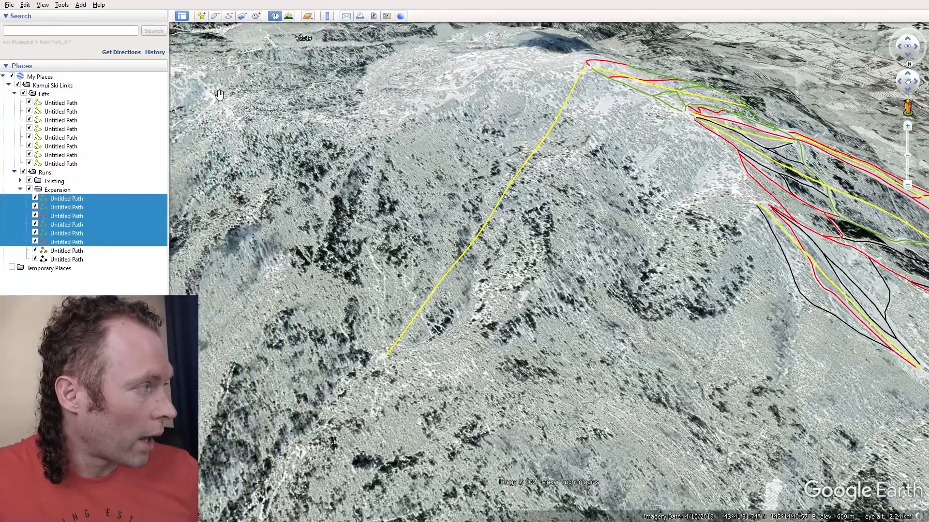
Create a new black path in the Expansion folder for a run starting at the top of the long yellow lift.
{"action": "left_click", "coordinate": [229, 16]}
{"action": "left_click", "coordinate": [65, 120]}
{"action": "left_click", "coordinate": [203, 313]}
{"action": "right_click", "coordinate": [66, 268]}
{"action": "left_click", "coordinate": [510, 188]}
{"action": "left_click", "coordinate": [203, 312]}
Extend the new black run down the ridge below the expansion summit with a chain of points.
{"action": "right_click", "coordinate": [66, 268]}
{"action": "left_click", "coordinate": [544, 179]}
{"action": "left_click", "coordinate": [490, 209]}
{"action": "left_click", "coordinate": [469, 221]}
{"action": "left_click", "coordinate": [435, 236]}
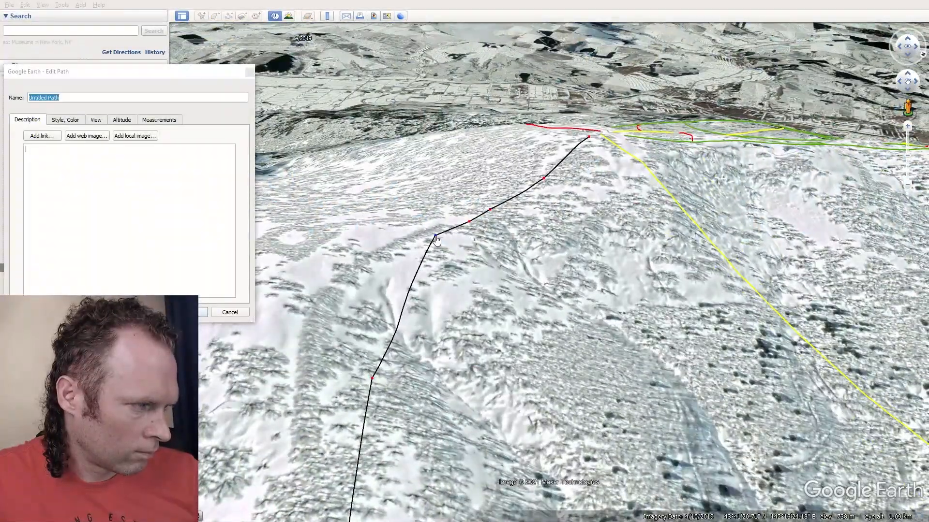
{"action": "left_click", "coordinate": [362, 320]}
{"action": "left_click", "coordinate": [203, 312]}
Adjust the points of the black ridge run's flat middle section against its elevation profile.
{"action": "right_click", "coordinate": [67, 268]}
{"action": "right_click", "coordinate": [67, 268]}
{"action": "left_click", "coordinate": [472, 135]}
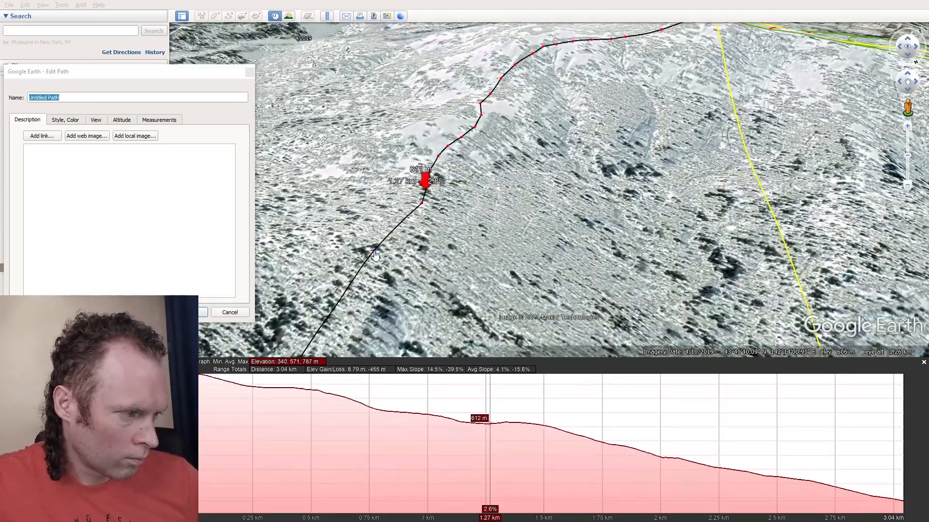
{"action": "left_click", "coordinate": [473, 169]}
{"action": "left_click", "coordinate": [203, 313]}
{"action": "right_click", "coordinate": [67, 268]}
{"action": "left_click", "coordinate": [425, 227]}
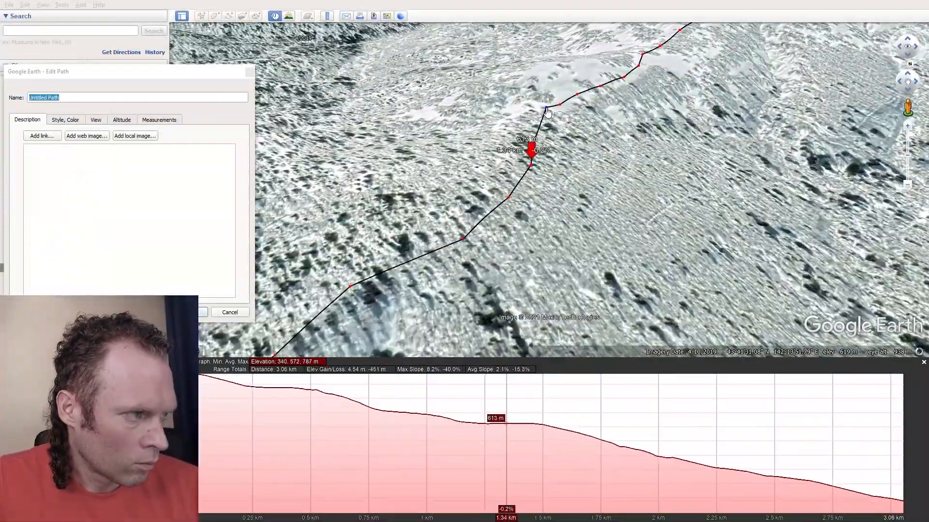
{"action": "left_click", "coordinate": [535, 188]}
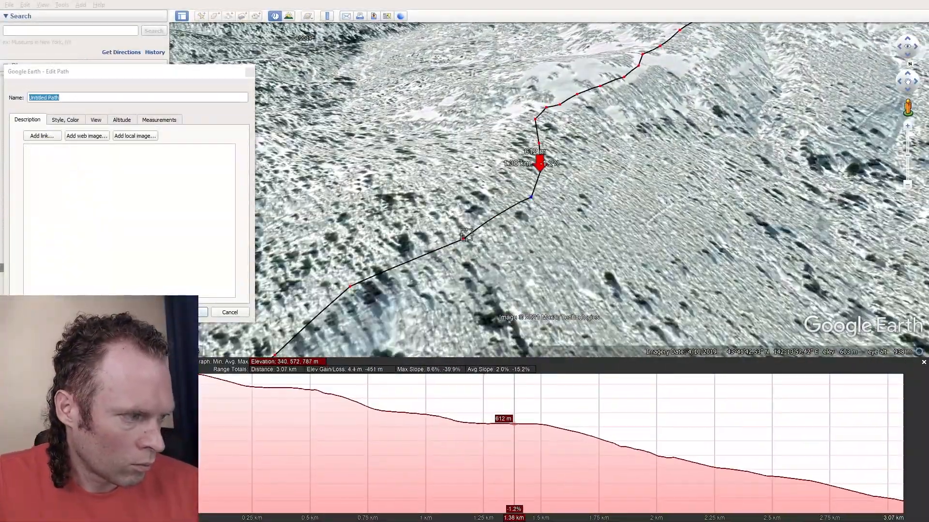
{"action": "left_click", "coordinate": [203, 312]}
Reshape the black ridge run where it bends down from the flat middle section onto the lower slope.
{"action": "right_click", "coordinate": [67, 268]}
{"action": "left_click", "coordinate": [530, 205]}
{"action": "left_click_drag", "start_coordinate": [530, 205], "coordinate": [539, 211]}
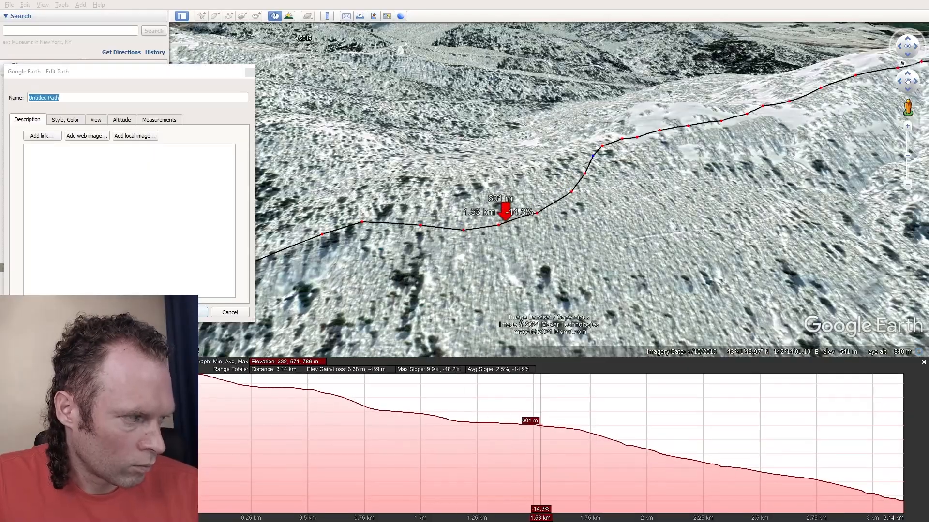
{"action": "left_click", "coordinate": [204, 312]}
{"action": "right_click", "coordinate": [67, 268]}
{"action": "left_click", "coordinate": [573, 136]}
{"action": "left_click", "coordinate": [203, 312]}
Refine the lower section of the black ridge run on its way to the base of the long yellow lift.
{"action": "right_click", "coordinate": [67, 268]}
{"action": "left_click", "coordinate": [572, 102]}
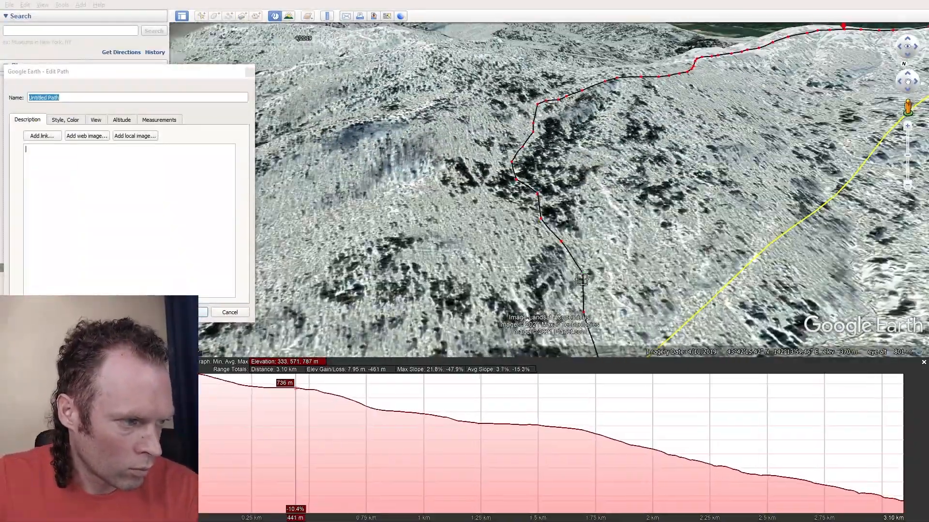
{"action": "left_click", "coordinate": [203, 312]}
{"action": "right_click", "coordinate": [67, 268]}
{"action": "left_click", "coordinate": [204, 313]}
{"action": "right_click", "coordinate": [67, 268]}
{"action": "left_click", "coordinate": [203, 313]}
Draw a second black run down the slope between the ridge run and the long yellow lift.
{"action": "right_click", "coordinate": [67, 268]}
{"action": "left_click", "coordinate": [543, 270]}
{"action": "left_click", "coordinate": [443, 196]}
{"action": "left_click", "coordinate": [204, 312]}
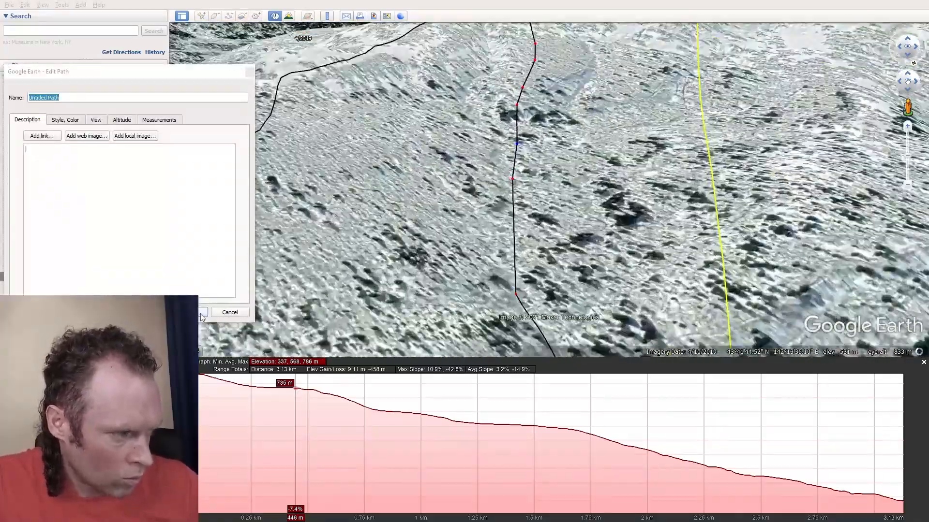
Route another black run down the slope on the existing resort's side of the yellow lift and open its properties.
{"action": "left_click", "coordinate": [547, 189]}
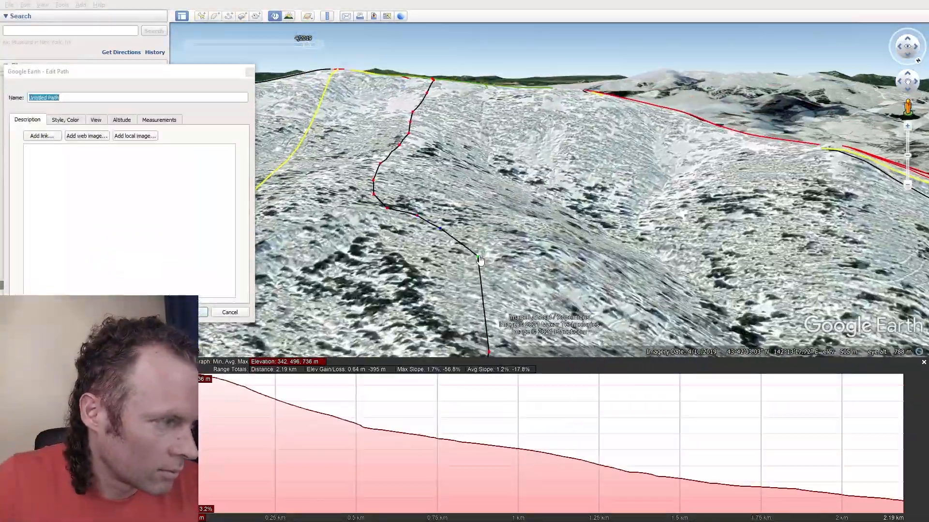
{"action": "right_click", "coordinate": [573, 208]}
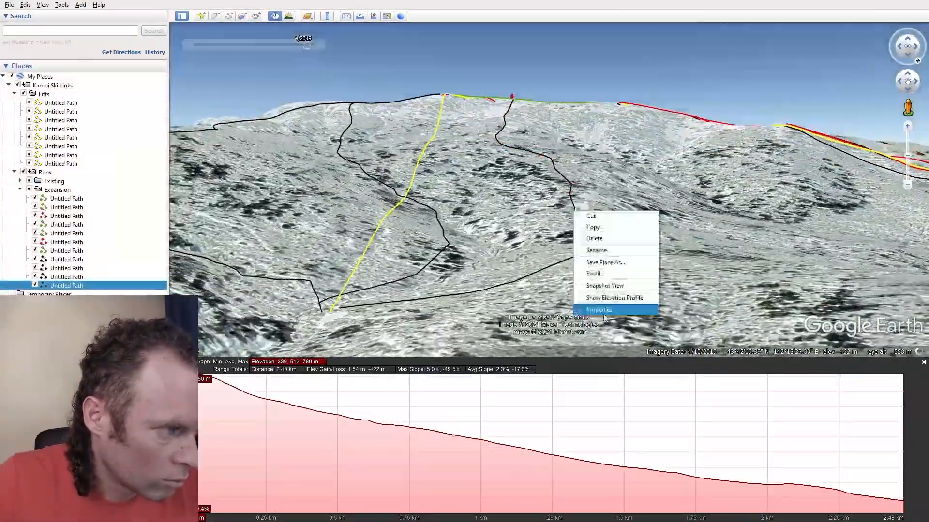
{"action": "left_click", "coordinate": [602, 306]}
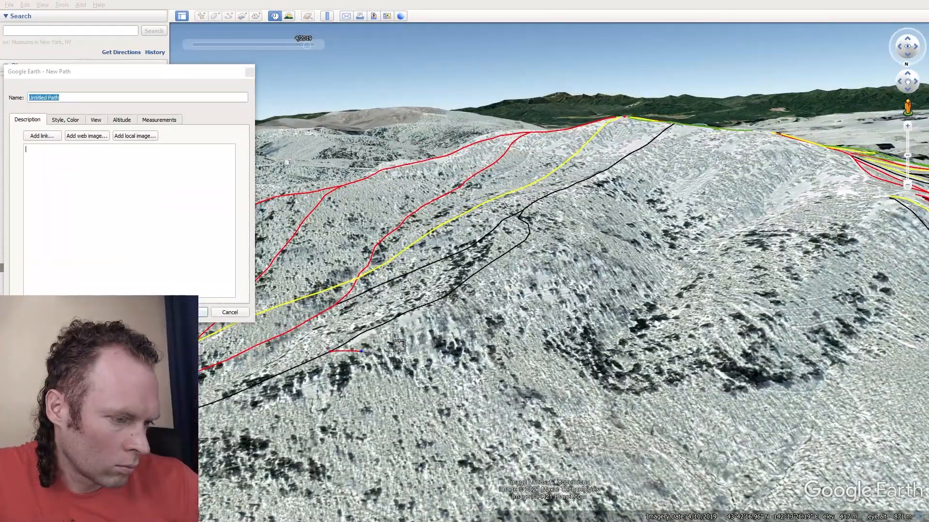
Draw a connecting traverse across the lower slope from the black runs toward the existing resort's side lift.
{"action": "left_click", "coordinate": [400, 340]}
{"action": "left_click", "coordinate": [432, 333]}
{"action": "left_click", "coordinate": [465, 330]}
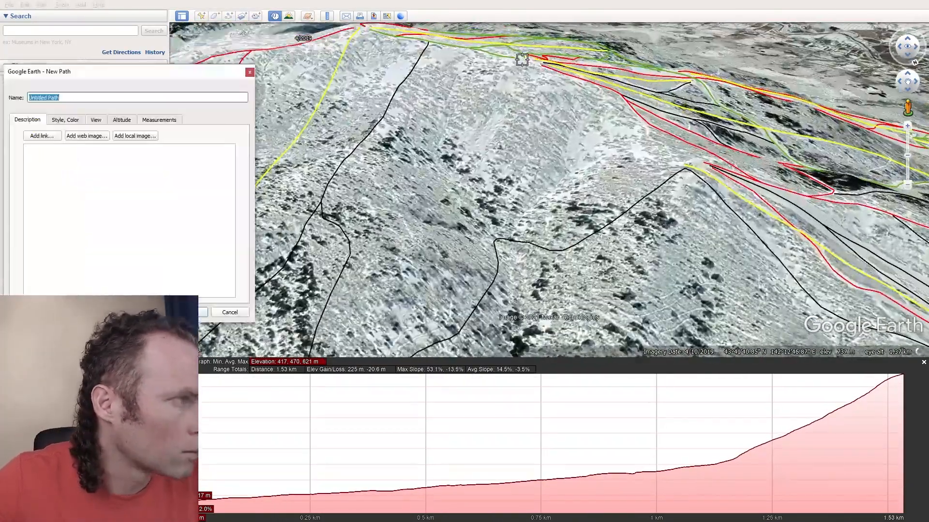
Draw a black run from the existing summit down to the connecting traverse and review the whole trail network.
{"action": "left_click_drag", "start_coordinate": [522, 59], "coordinate": [494, 228]}
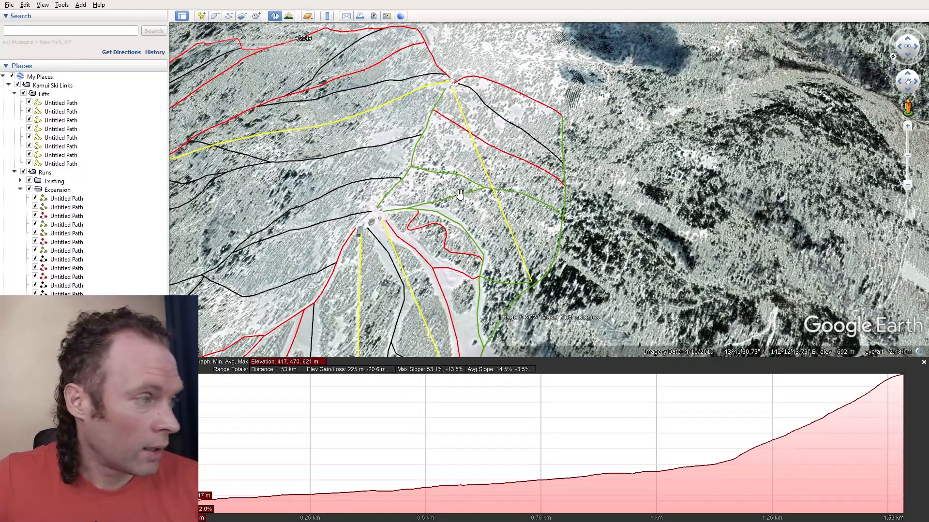
{"action": "scroll", "coordinate": [460, 194], "scroll_direction": "down", "scroll_amount": 3}
{"action": "left_click_drag", "start_coordinate": [355, 184], "coordinate": [445, 150]}
{"action": "middle_click_drag", "start_coordinate": [446, 145], "coordinate": [446, 154]}
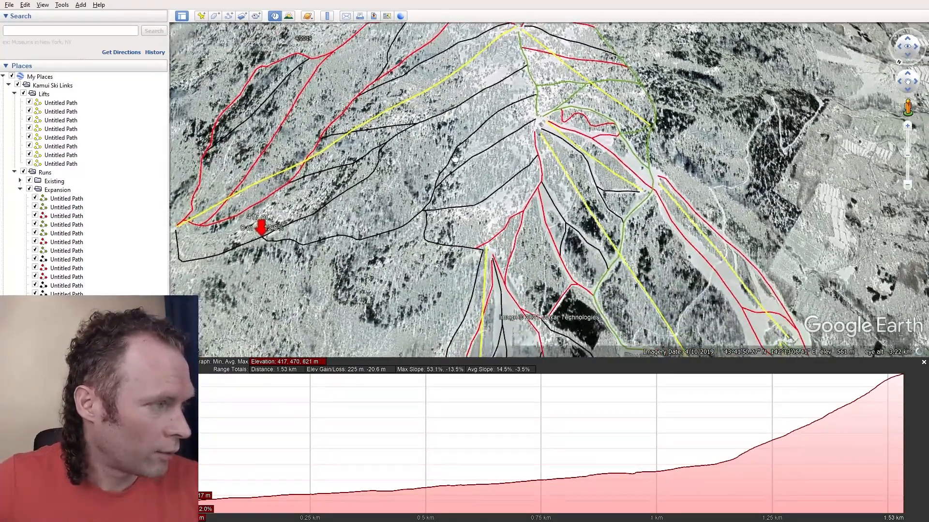
Examine the layout of the expansion and existing lifts and runs around the summit and down to the lower resort area.
{"action": "left_click_drag", "start_coordinate": [446, 154], "coordinate": [485, 196]}
{"action": "right_click", "coordinate": [50, 86]}
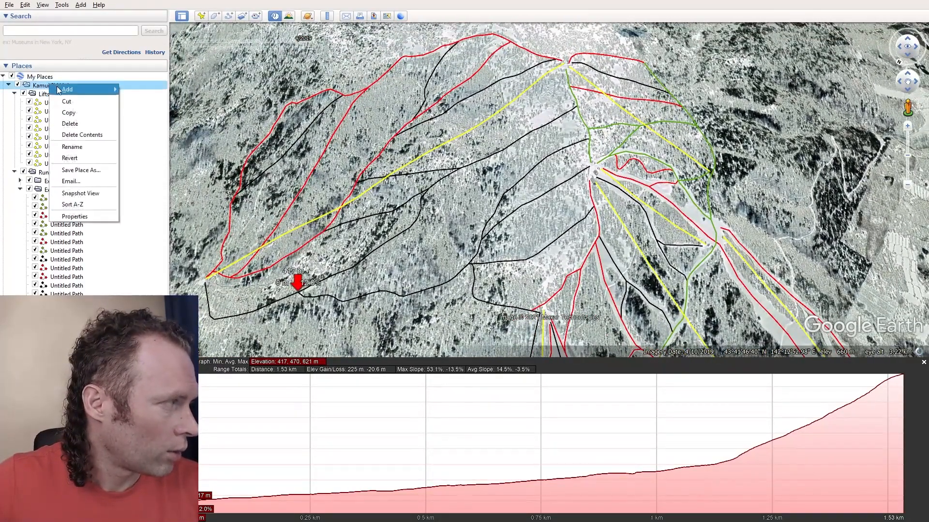
{"action": "left_click", "coordinate": [784, 226]}
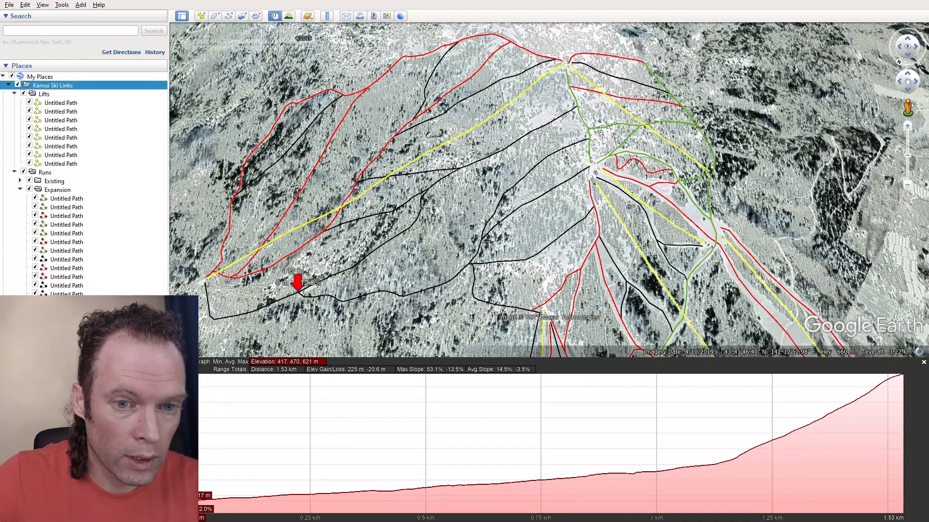
{"action": "left_click", "coordinate": [722, 220]}
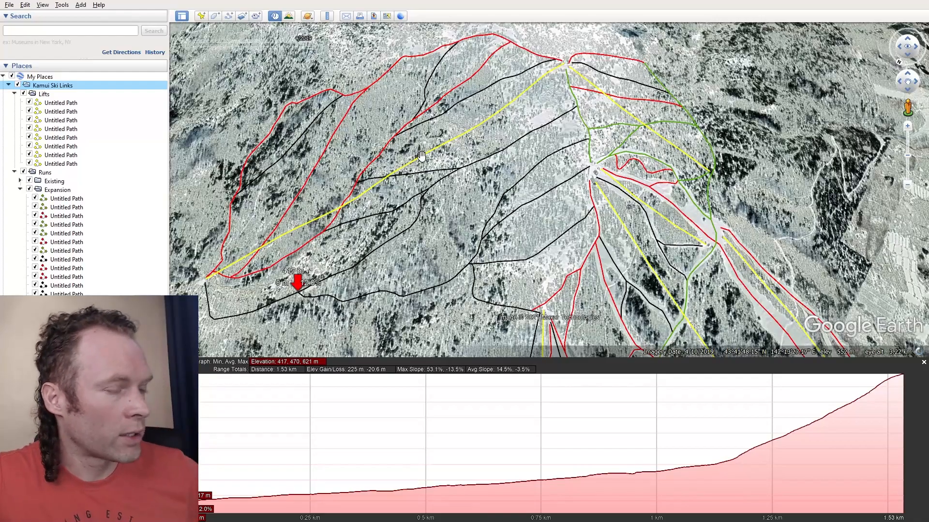
{"action": "middle_click_drag", "start_coordinate": [412, 148], "coordinate": [505, 139]}
{"action": "middle_click_drag", "start_coordinate": [505, 85], "coordinate": [340, 129]}
{"action": "left_click_drag", "start_coordinate": [551, 66], "coordinate": [532, 102]}
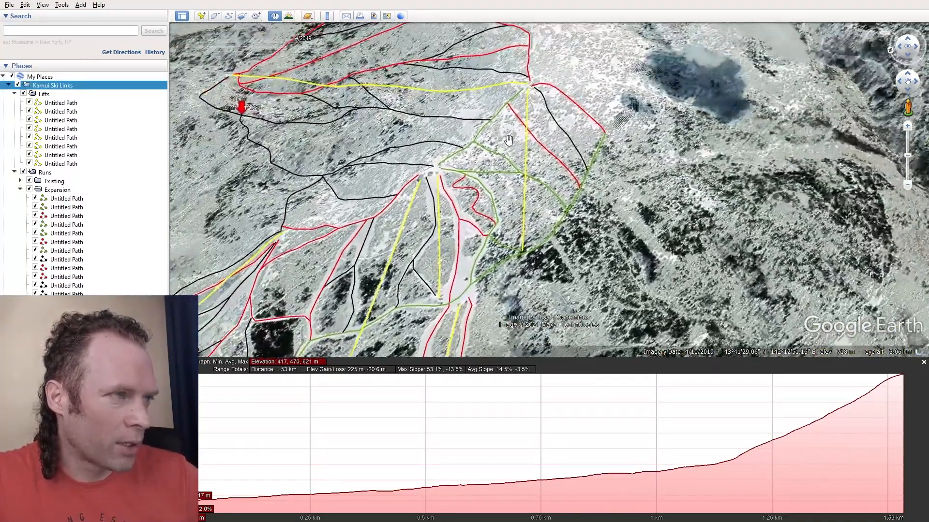
{"action": "scroll", "coordinate": [569, 118], "scroll_direction": "up", "scroll_amount": 3}
{"action": "middle_click_drag", "start_coordinate": [569, 119], "coordinate": [542, 141]}
{"action": "left_click_drag", "start_coordinate": [335, 270], "coordinate": [663, 54]}
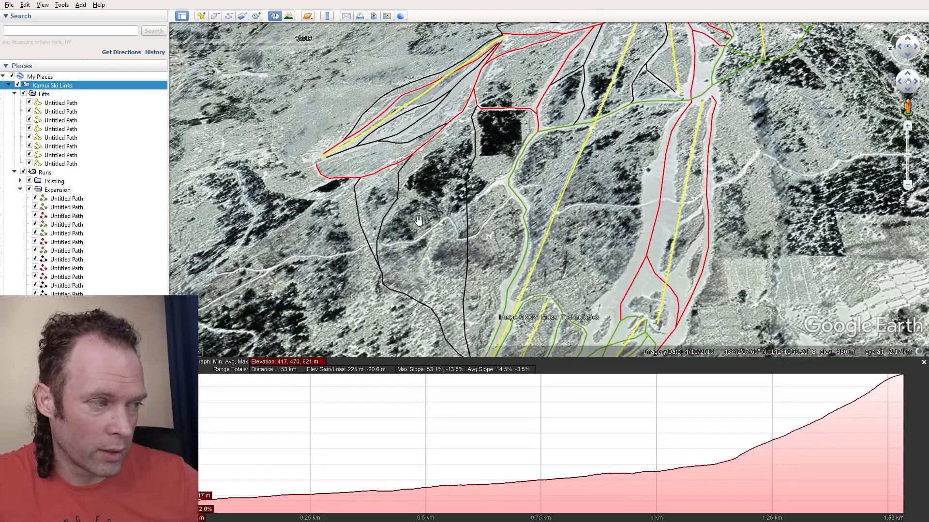
{"action": "scroll", "coordinate": [419, 220], "scroll_direction": "down", "scroll_amount": 3}
{"action": "left_click_drag", "start_coordinate": [678, 51], "coordinate": [589, 114]}
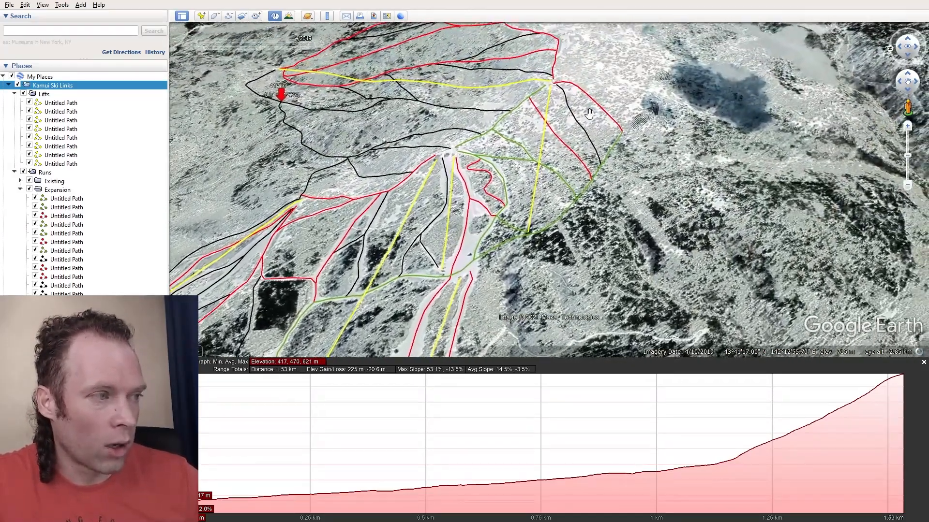
{"action": "scroll", "coordinate": [589, 114], "scroll_direction": "up", "scroll_amount": 3}
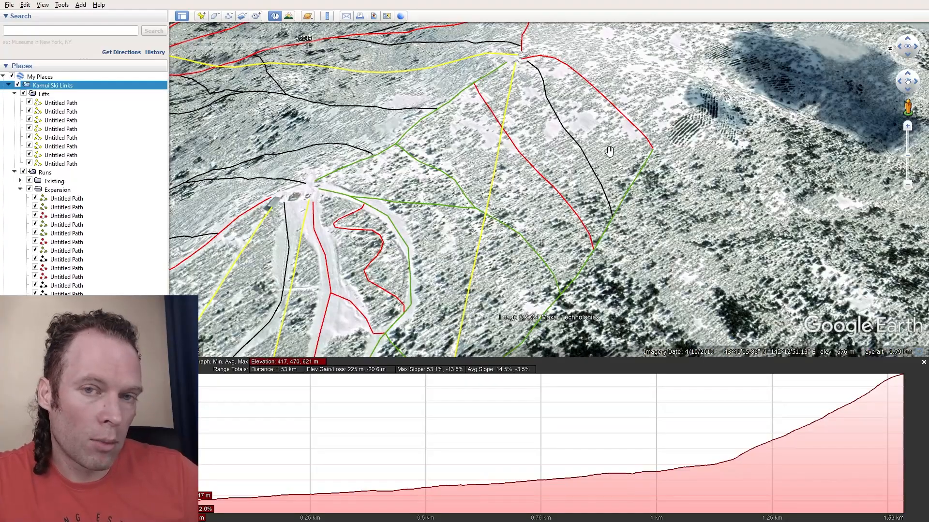
Examine the black runs on the expansion's back slope and their connecting traverses to the side lift, across the whole trail network.
{"action": "scroll", "coordinate": [584, 150], "scroll_direction": "down", "scroll_amount": 2}
{"action": "middle_click_drag", "start_coordinate": [584, 150], "coordinate": [634, 150]}
{"action": "left_click_drag", "start_coordinate": [218, 218], "coordinate": [393, 172]}
{"action": "middle_click_drag", "start_coordinate": [393, 172], "coordinate": [523, 191]}
{"action": "left_click_drag", "start_coordinate": [356, 162], "coordinate": [537, 150]}
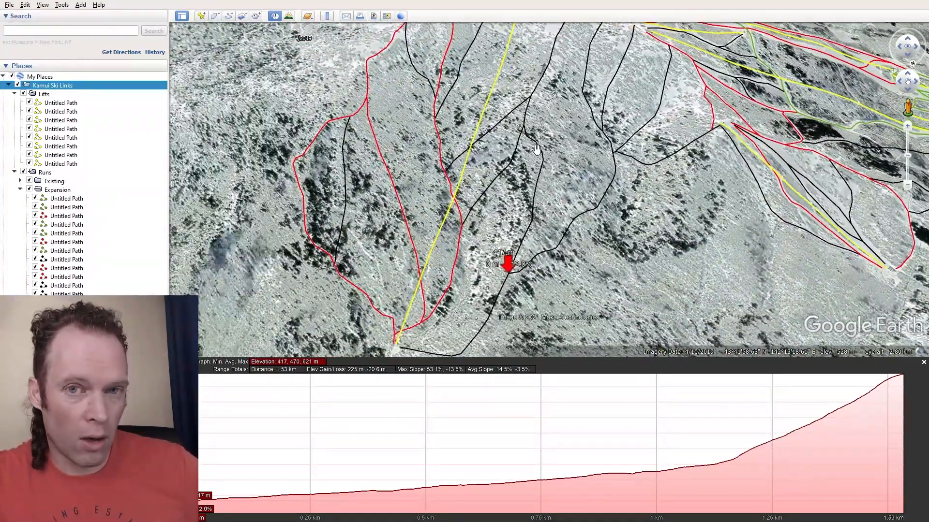
{"action": "scroll", "coordinate": [467, 200], "scroll_direction": "down", "scroll_amount": 2}
{"action": "middle_click_drag", "start_coordinate": [367, 127], "coordinate": [596, 190]}
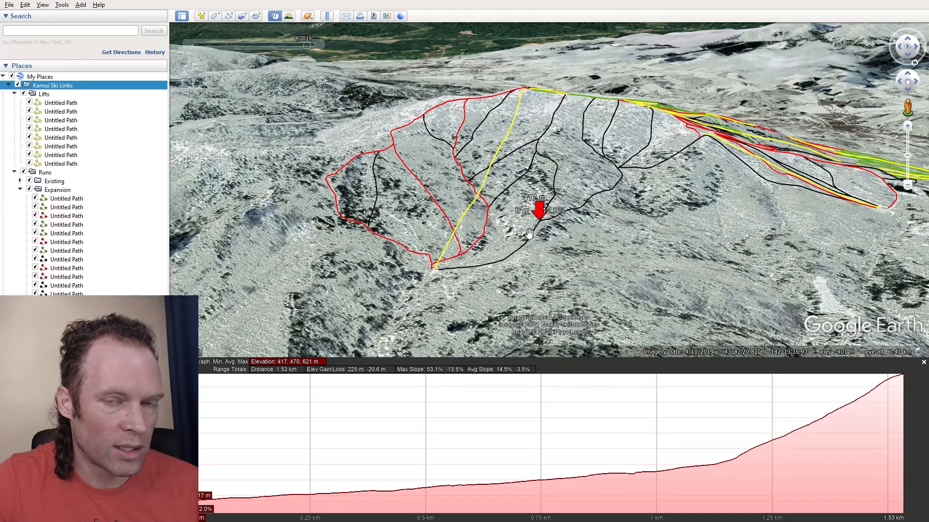
{"action": "left_click_drag", "start_coordinate": [639, 180], "coordinate": [592, 220]}
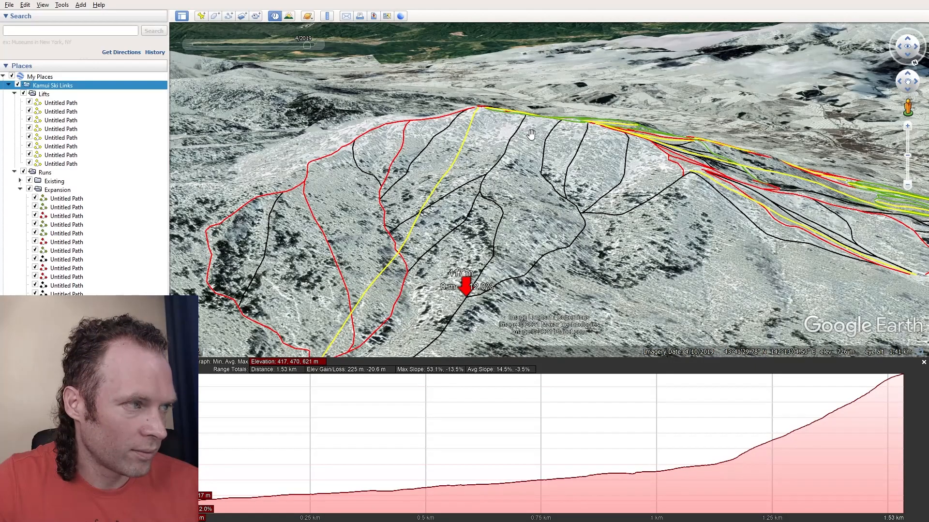
{"action": "left_click_drag", "start_coordinate": [583, 182], "coordinate": [566, 154]}
{"action": "scroll", "coordinate": [543, 149], "scroll_direction": "up", "scroll_amount": 3}
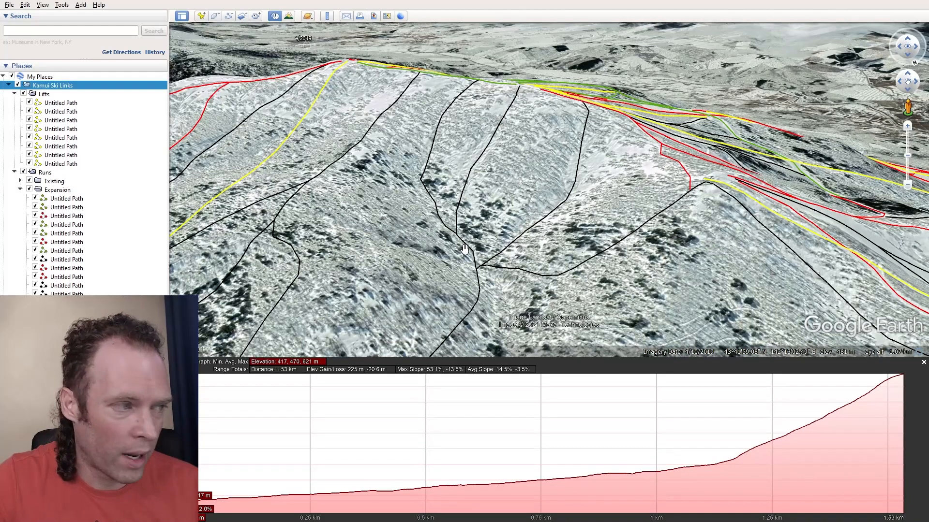
{"action": "scroll", "coordinate": [464, 249], "scroll_direction": "down", "scroll_amount": 1}
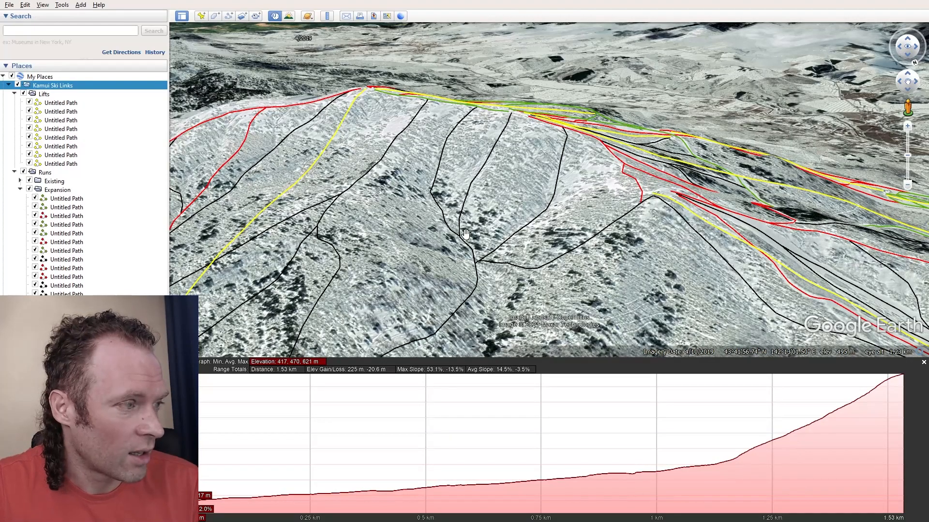
{"action": "scroll", "coordinate": [569, 193], "scroll_direction": "down", "scroll_amount": 2}
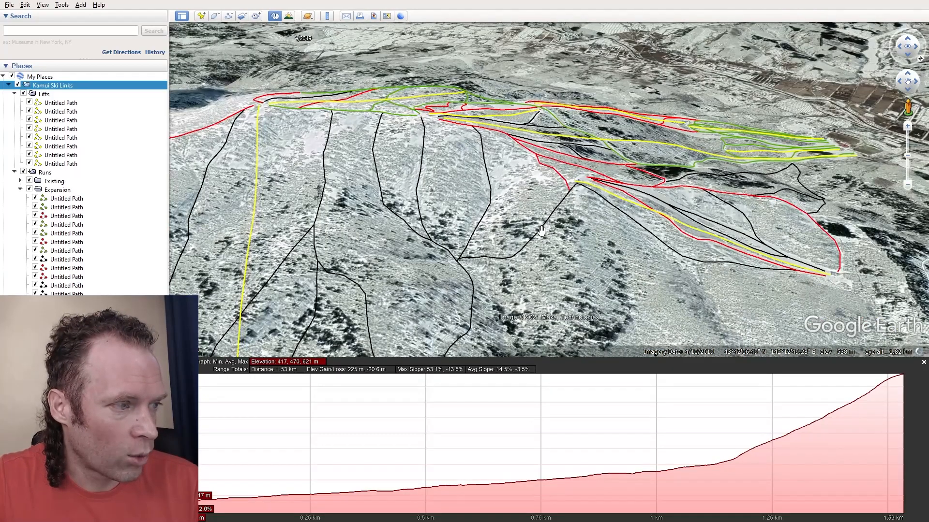
{"action": "scroll", "coordinate": [566, 199], "scroll_direction": "down", "scroll_amount": 2}
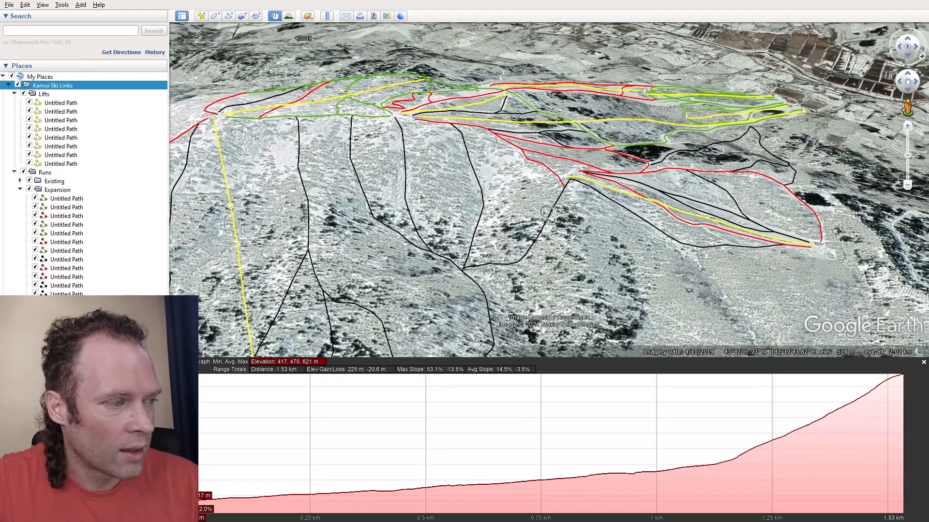
{"action": "scroll", "coordinate": [574, 185], "scroll_direction": "up", "scroll_amount": 2}
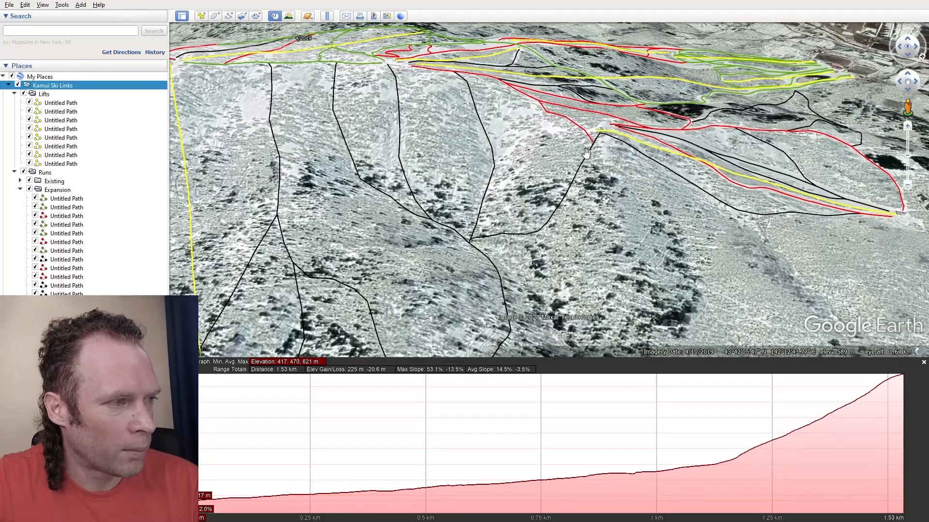
{"action": "middle_click_drag", "start_coordinate": [546, 238], "coordinate": [491, 217]}
{"action": "left_click_drag", "start_coordinate": [491, 217], "coordinate": [558, 178]}
{"action": "scroll", "coordinate": [558, 177], "scroll_direction": "down", "scroll_amount": 2}
{"action": "scroll", "coordinate": [558, 177], "scroll_direction": "down", "scroll_amount": 2}
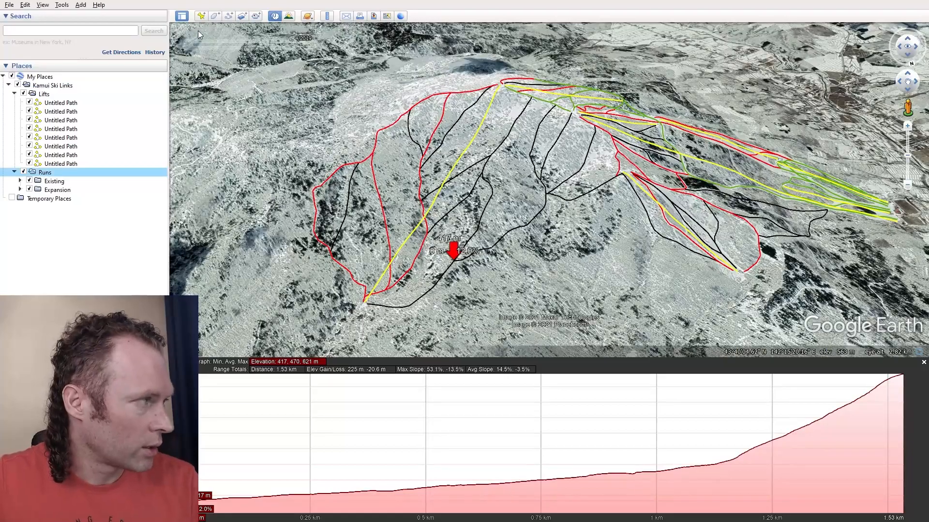
{"action": "left_click", "coordinate": [216, 16]}
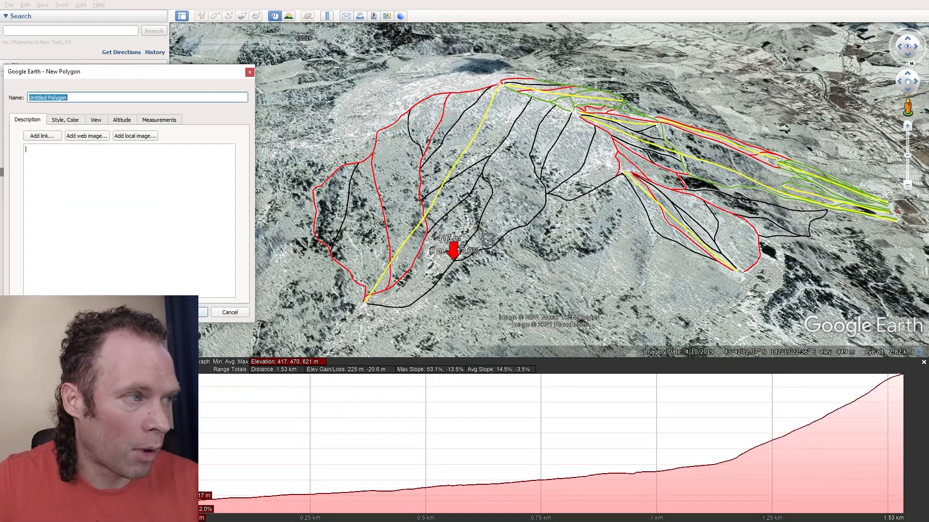
{"action": "scroll", "coordinate": [545, 62], "scroll_direction": "up", "scroll_amount": 2}
{"action": "scroll", "coordinate": [557, 114], "scroll_direction": "down", "scroll_amount": 3}
{"action": "scroll", "coordinate": [557, 114], "scroll_direction": "up", "scroll_amount": 3}
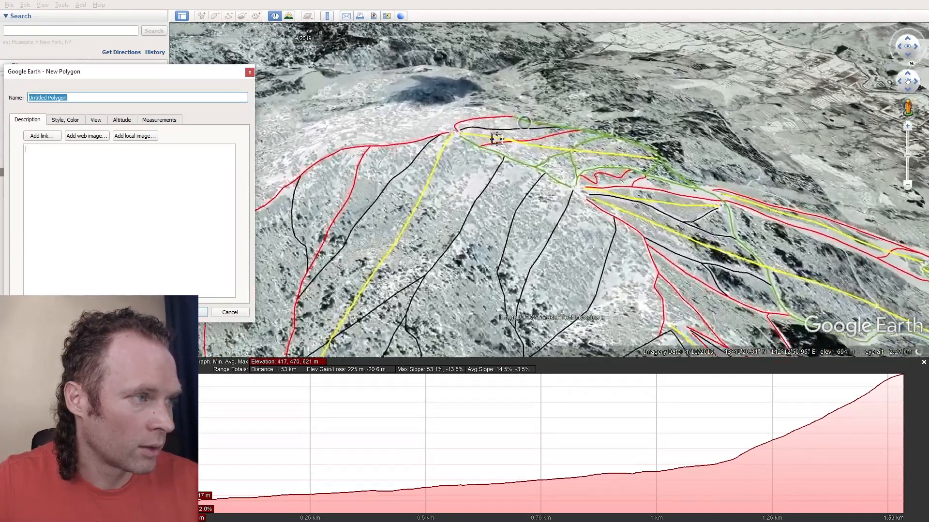
{"action": "left_click", "coordinate": [59, 121]}
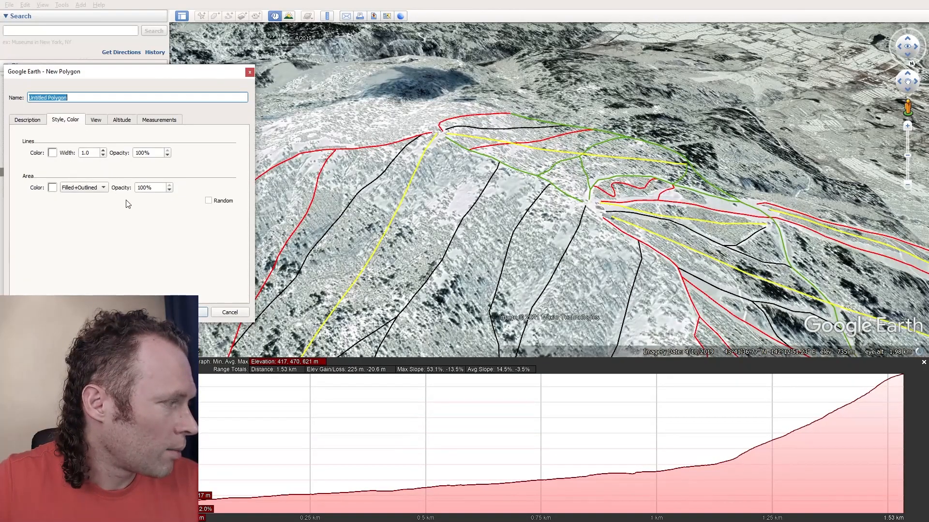
{"action": "scroll", "coordinate": [484, 244], "scroll_direction": "up", "scroll_amount": 2}
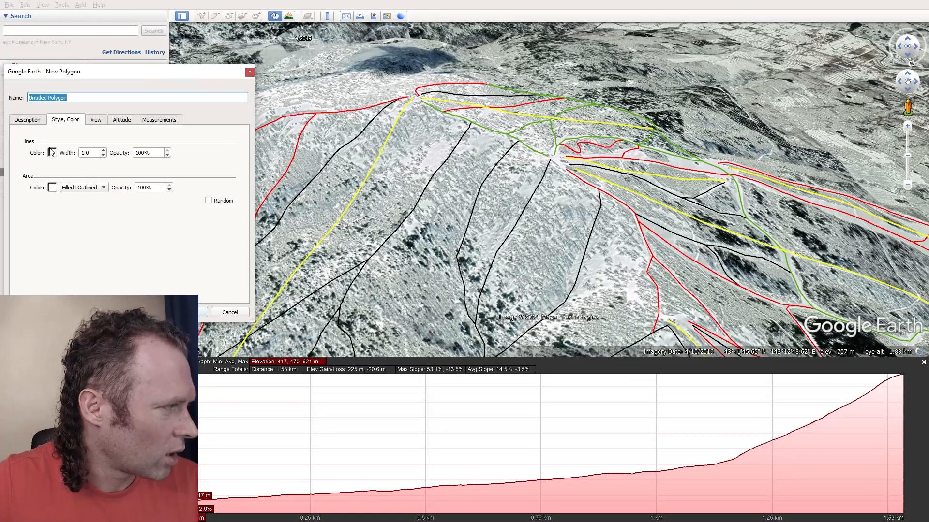
{"action": "left_click", "coordinate": [51, 188]}
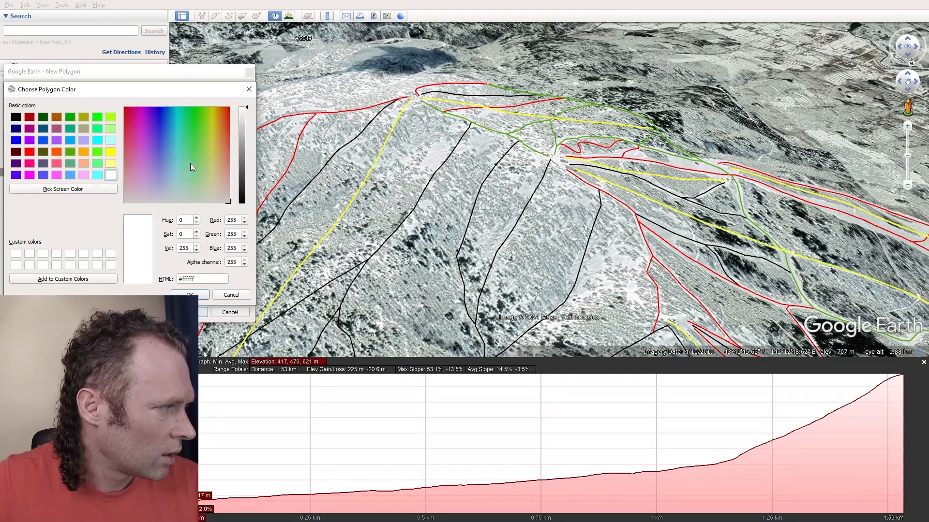
{"action": "left_click", "coordinate": [242, 114]}
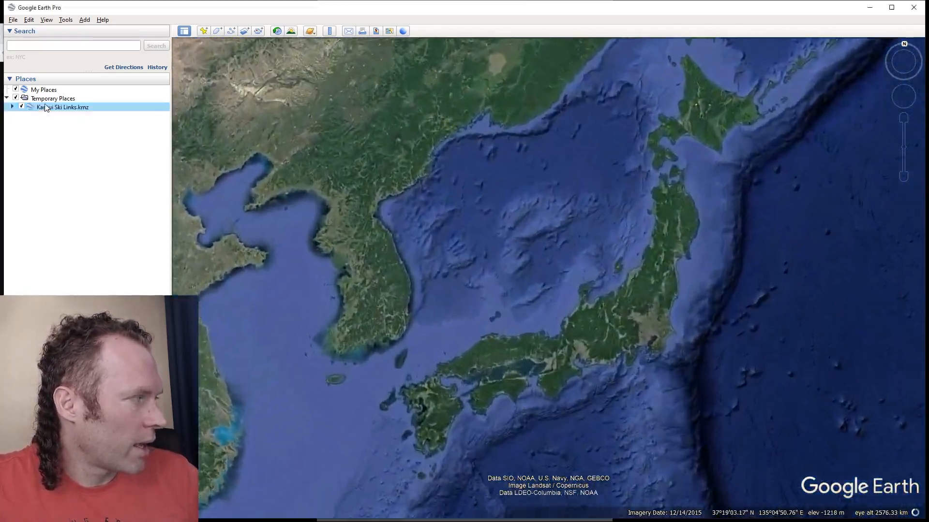
Move Kamui Ski Links.kmz into My Places and switch the map to the 4/2019 historical imagery.
{"action": "left_click_drag", "start_coordinate": [46, 111], "coordinate": [43, 90]}
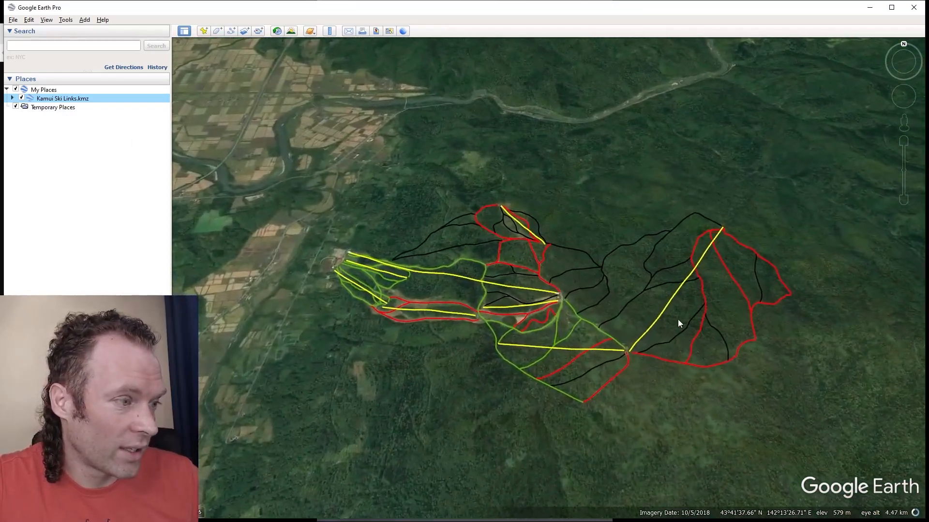
{"action": "left_click", "coordinate": [277, 31]}
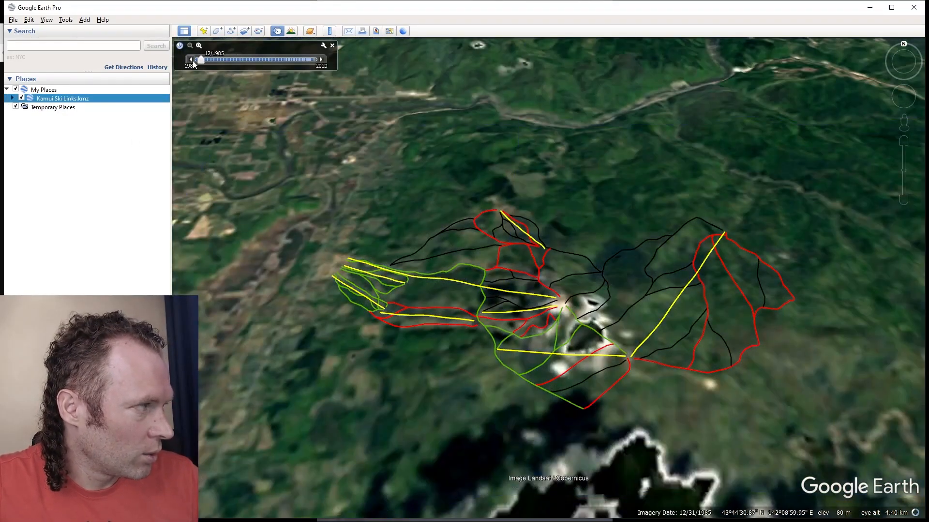
{"action": "left_click_drag", "start_coordinate": [195, 62], "coordinate": [296, 62]}
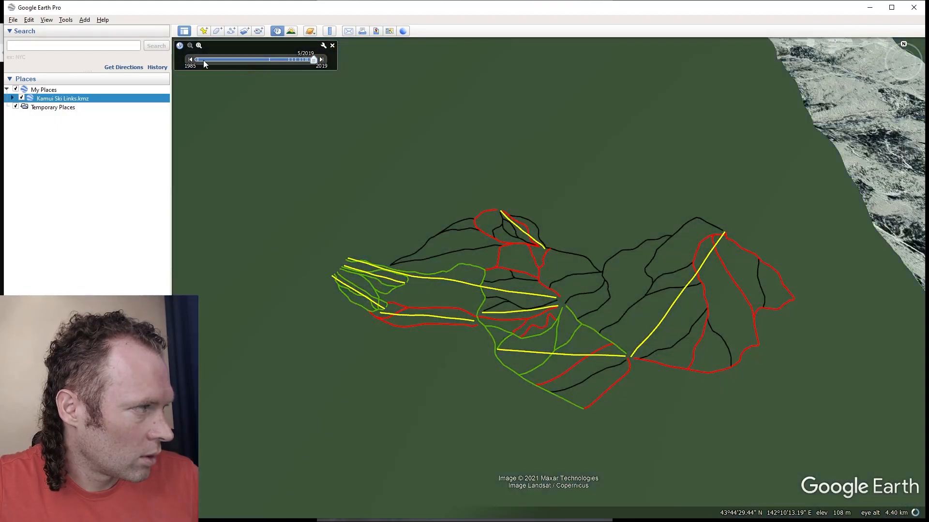
{"action": "left_click", "coordinate": [189, 59]}
{"action": "left_click", "coordinate": [189, 61]}
{"action": "mouse_move", "coordinate": [695, 294]}
{"action": "middle_mouse_down"}
{"action": "mouse_move", "coordinate": [499, 288]}
{"action": "mouse_move", "coordinate": [571, 259]}
{"action": "mouse_move", "coordinate": [464, 222]}
{"action": "middle_mouse_up"}
{"action": "scroll", "coordinate": [518, 214], "scroll_direction": "up", "scroll_amount": 2}
{"action": "mouse_move", "coordinate": [561, 207]}
{"action": "middle_mouse_down"}
{"action": "mouse_move", "coordinate": [469, 190]}
{"action": "mouse_move", "coordinate": [454, 174]}
{"action": "middle_mouse_up"}
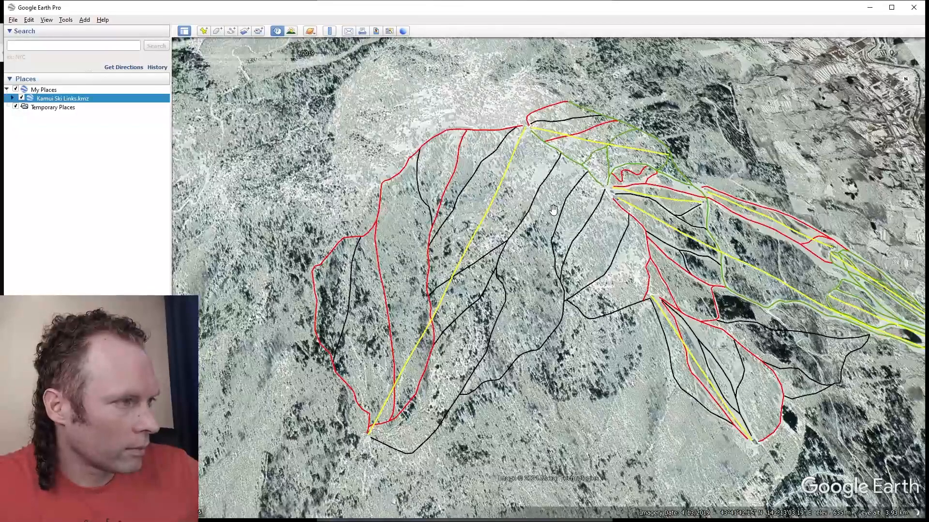
Start a new polygon in the Runs folder and set its area color to #eff4f4.
{"action": "left_click", "coordinate": [12, 98]}
{"action": "left_click", "coordinate": [18, 107]}
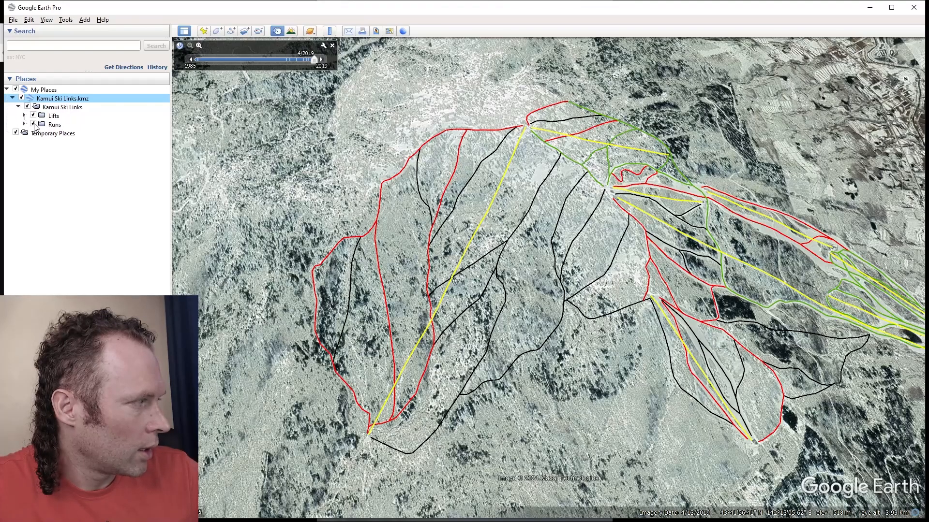
{"action": "left_click", "coordinate": [24, 124]}
{"action": "left_click", "coordinate": [47, 126]}
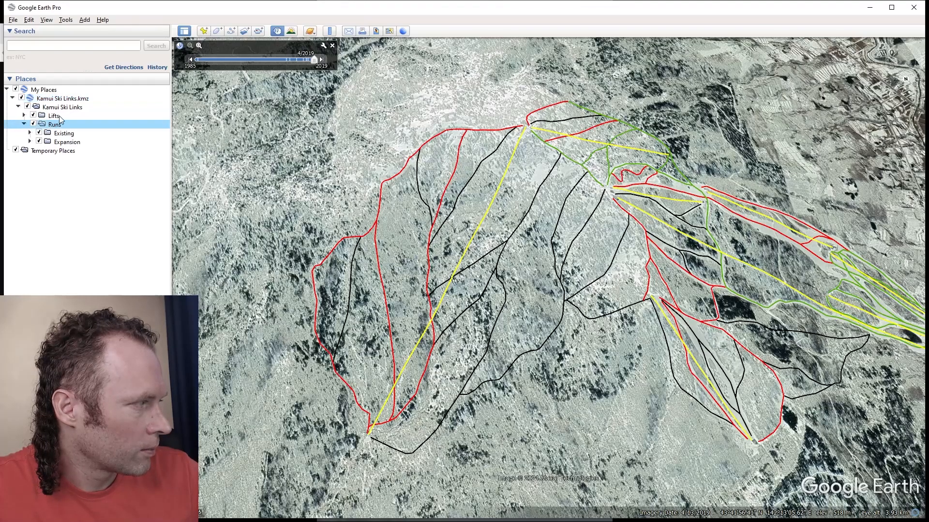
{"action": "left_click", "coordinate": [218, 31]}
{"action": "left_click", "coordinate": [80, 121]}
{"action": "left_click", "coordinate": [66, 189]}
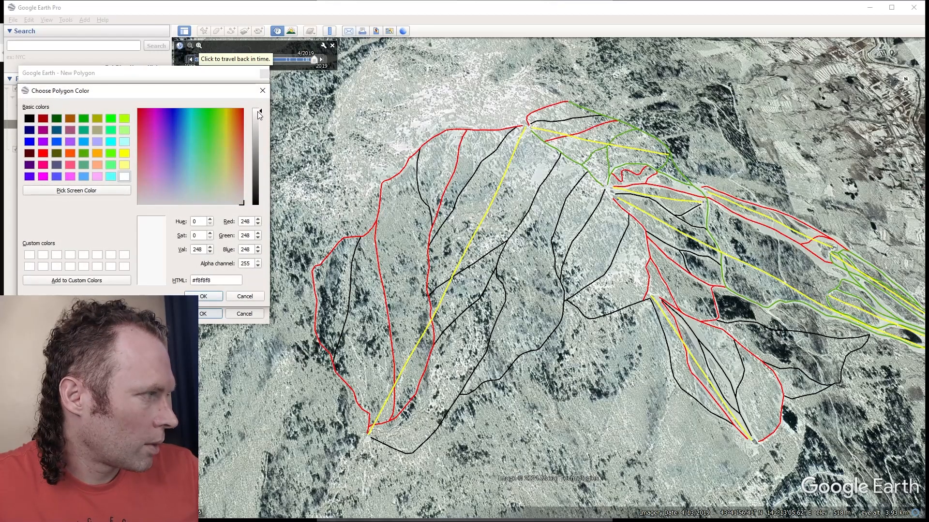
{"action": "left_click", "coordinate": [190, 201]}
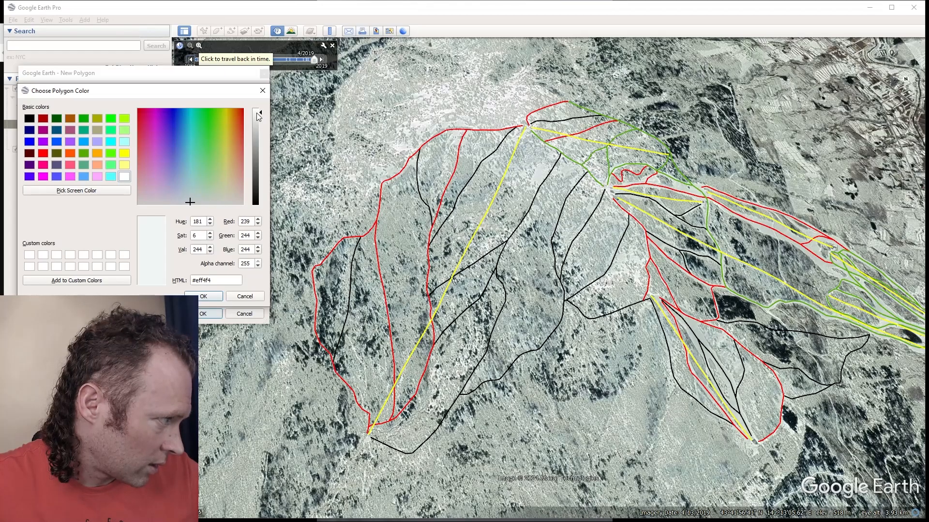
{"action": "left_click", "coordinate": [203, 296]}
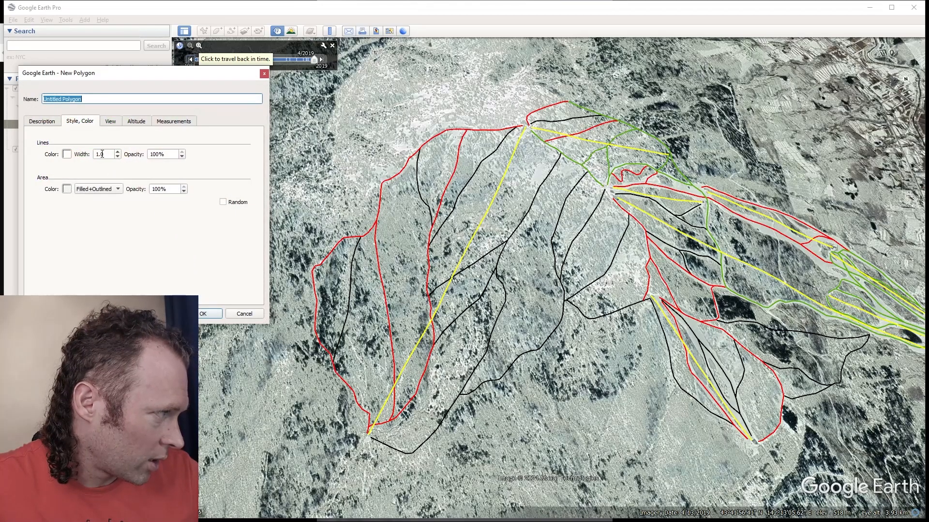
Set the new polygon's line opacity to 0% and lower its area opacity below 100%.
{"action": "left_click", "coordinate": [167, 154]}
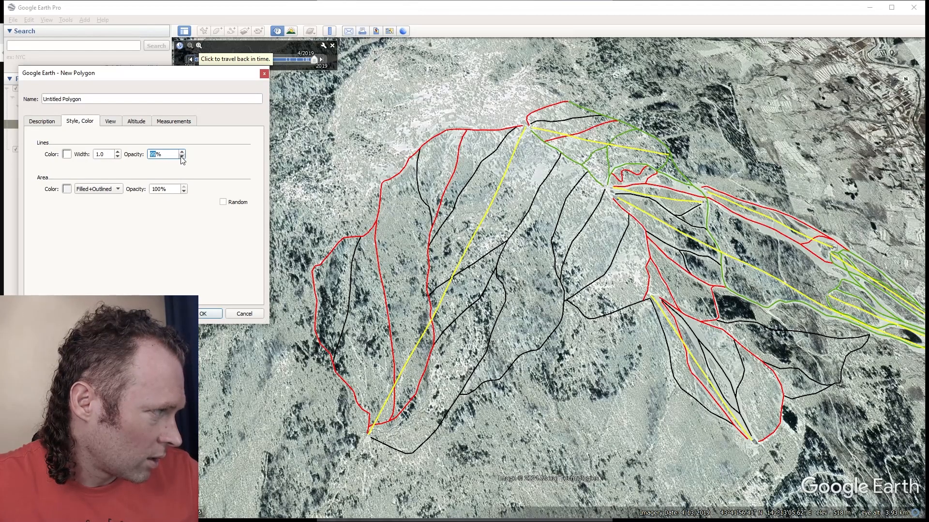
{"action": "type", "text": "0"}
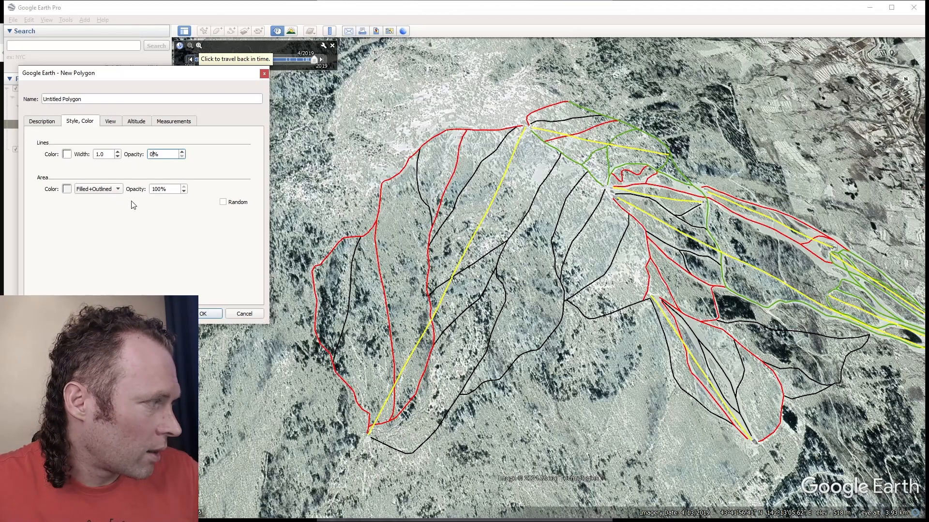
{"action": "left_click", "coordinate": [185, 192]}
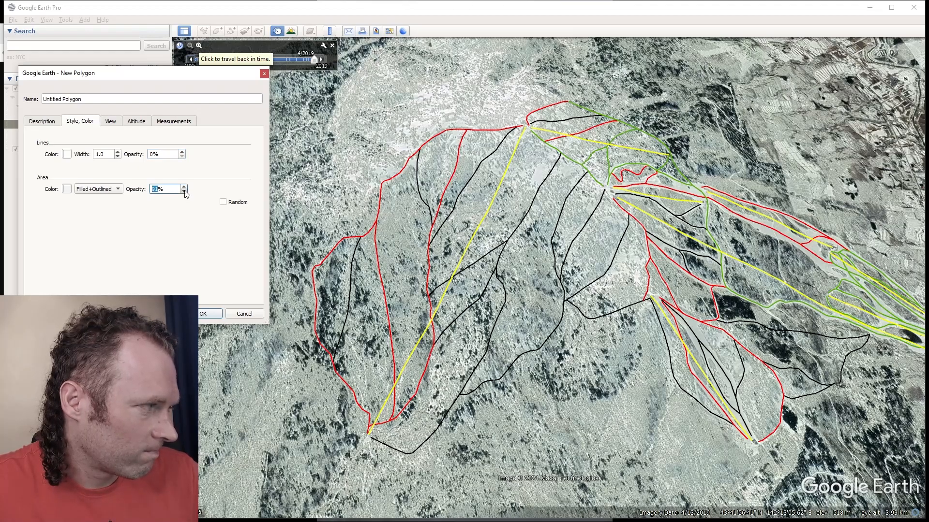
{"action": "scroll", "coordinate": [529, 118], "scroll_direction": "up", "scroll_amount": 5}
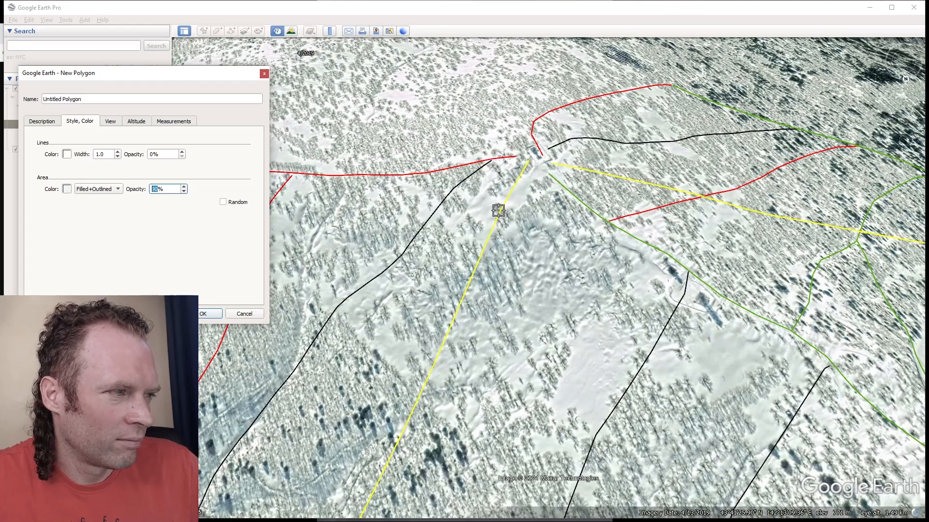
Outline the clearing around the expansion's summit lift station with the new polygon and save it.
{"action": "left_click", "coordinate": [524, 148]}
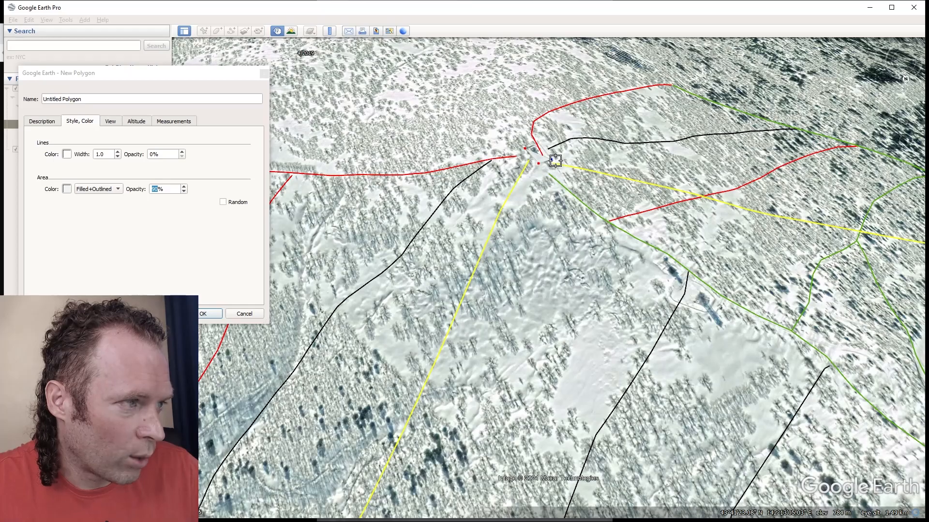
{"action": "left_click", "coordinate": [546, 157]}
{"action": "left_click", "coordinate": [567, 172]}
{"action": "left_click", "coordinate": [559, 182]}
{"action": "left_click", "coordinate": [528, 180]}
{"action": "left_click", "coordinate": [511, 163]}
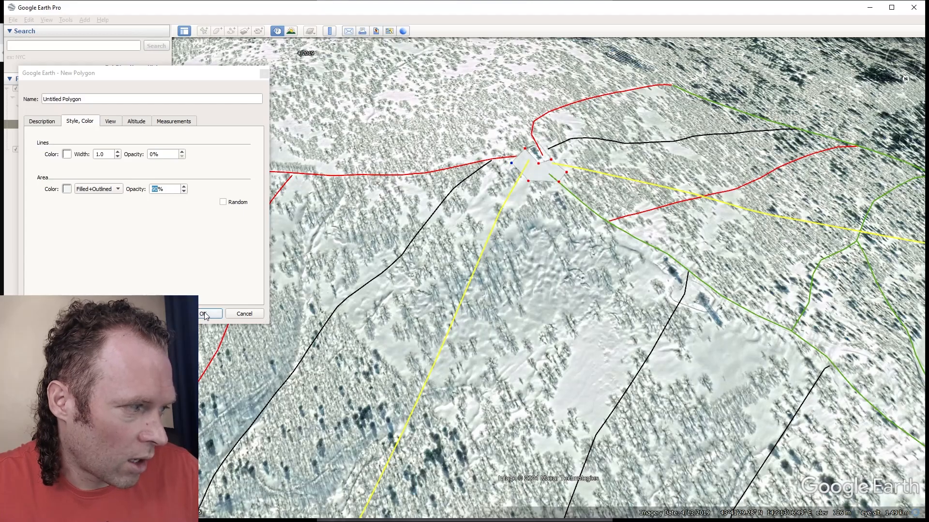
{"action": "scroll", "coordinate": [504, 269], "scroll_direction": "down", "scroll_amount": 1}
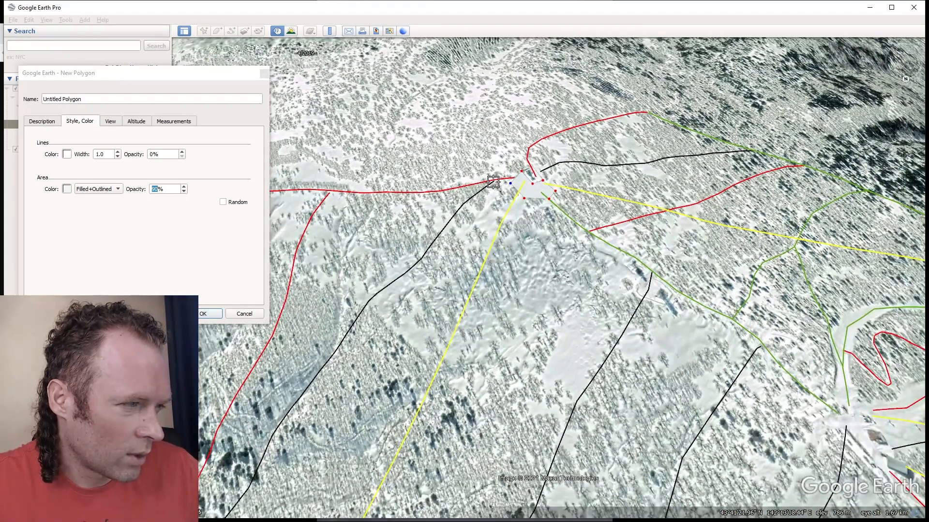
{"action": "left_click", "coordinate": [203, 317]}
Darken the summit polygon's area color slightly and save the change.
{"action": "scroll", "coordinate": [436, 270], "scroll_direction": "down", "scroll_amount": 3}
{"action": "middle_click_drag", "start_coordinate": [436, 270], "coordinate": [497, 194]}
{"action": "scroll", "coordinate": [495, 213], "scroll_direction": "up", "scroll_amount": 2}
{"action": "right_click", "coordinate": [495, 212]}
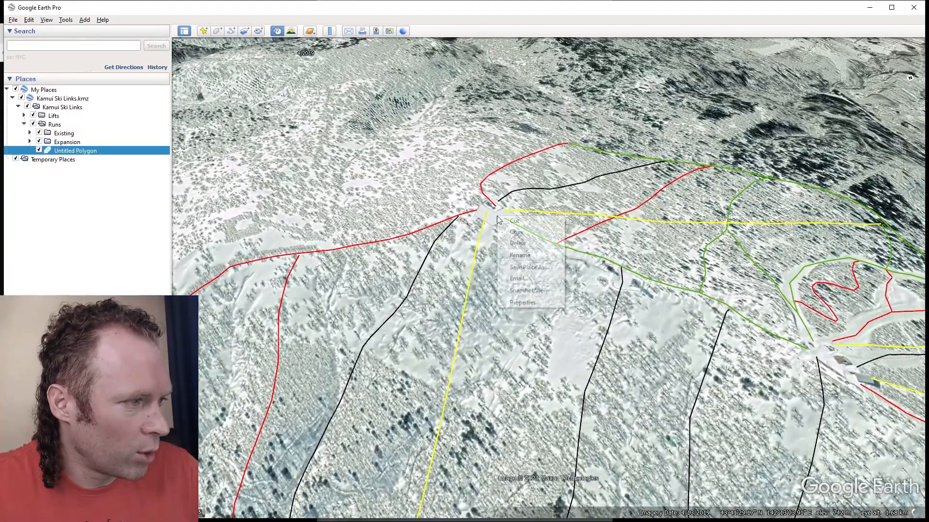
{"action": "left_click", "coordinate": [523, 303]}
{"action": "left_click", "coordinate": [91, 122]}
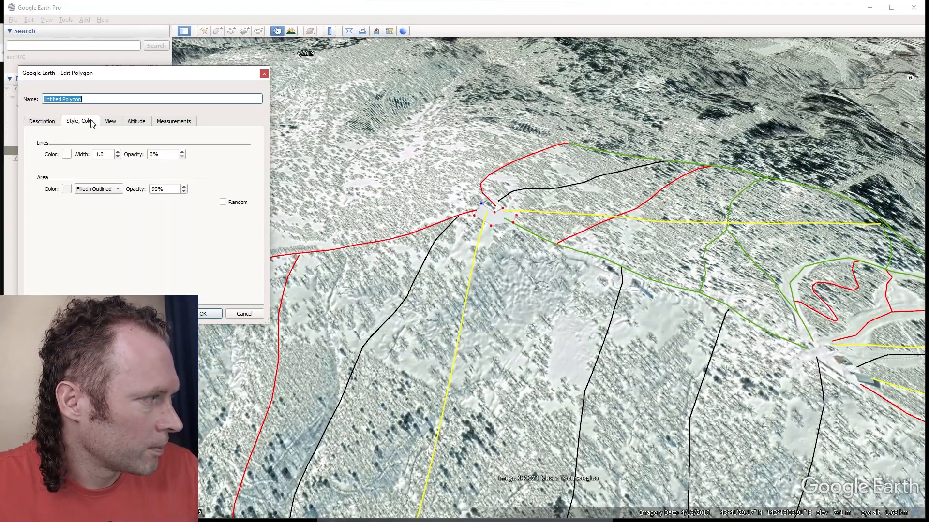
{"action": "left_click", "coordinate": [69, 189]}
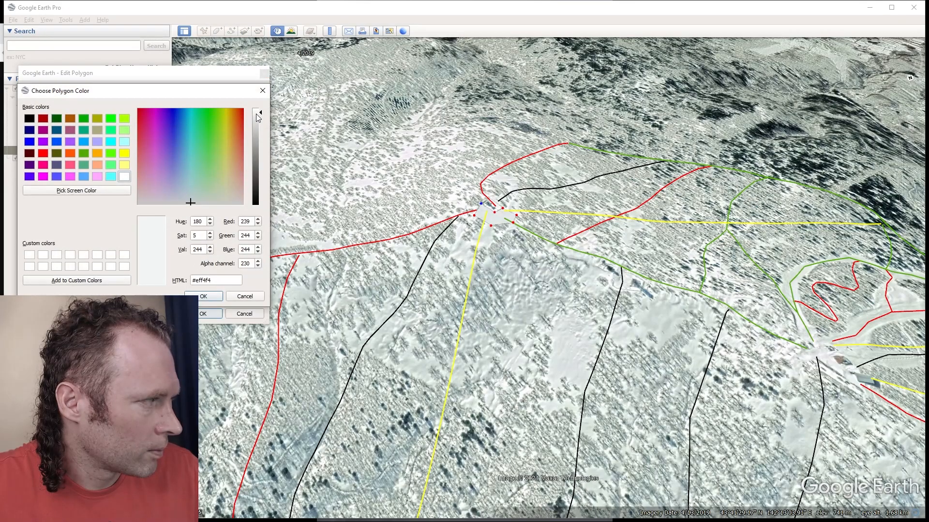
{"action": "left_click", "coordinate": [204, 297]}
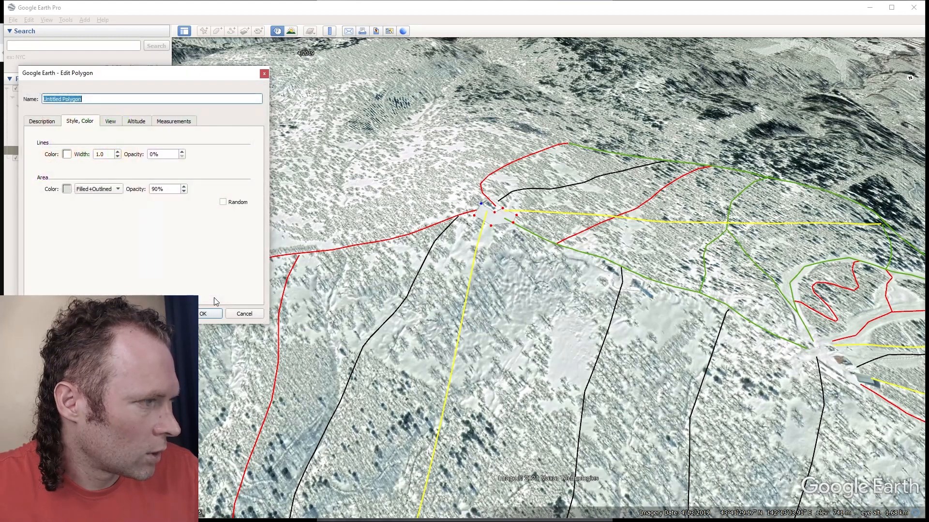
{"action": "left_click", "coordinate": [203, 314]}
Extend the summit polygon into a strip along the yellow side lift line, down to its lower end.
{"action": "scroll", "coordinate": [499, 253], "scroll_direction": "down", "scroll_amount": 3}
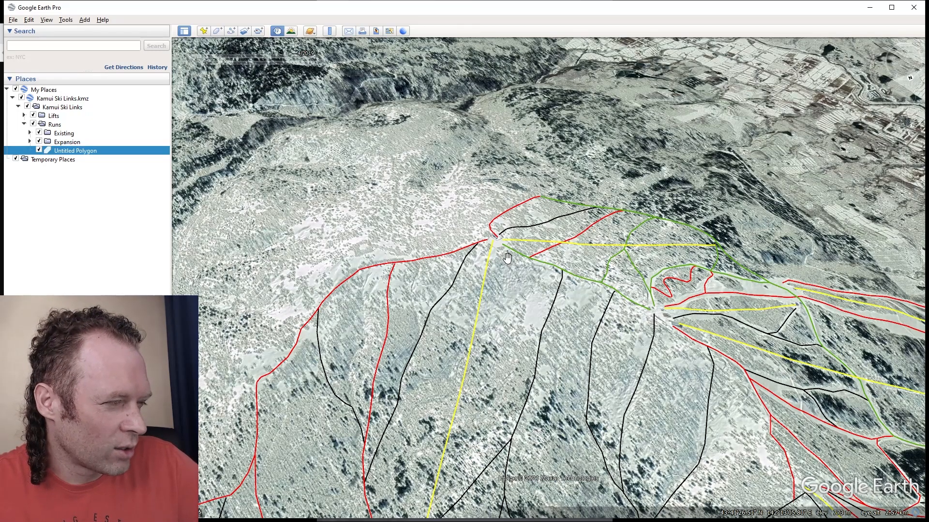
{"action": "scroll", "coordinate": [505, 255], "scroll_direction": "up", "scroll_amount": 3}
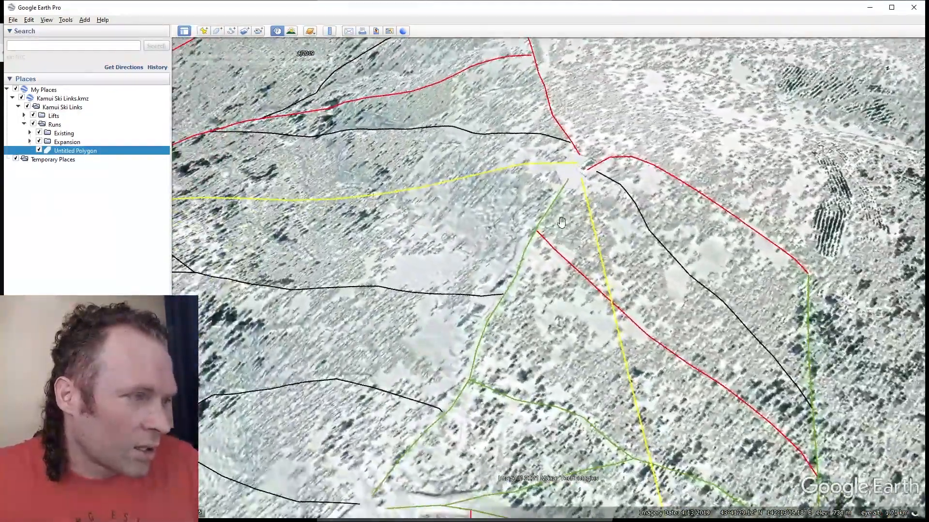
{"action": "left_click_drag", "start_coordinate": [561, 222], "coordinate": [507, 148]}
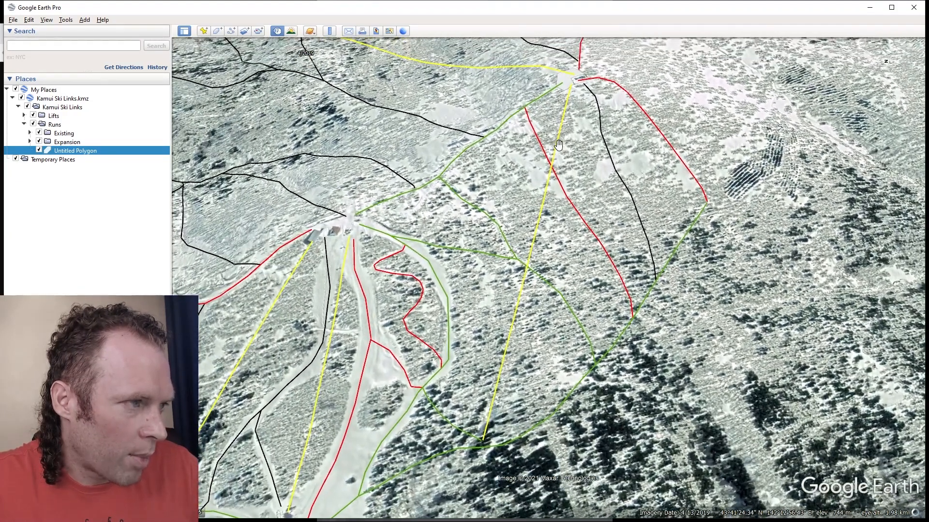
{"action": "right_click", "coordinate": [563, 77]}
{"action": "left_click", "coordinate": [584, 166]}
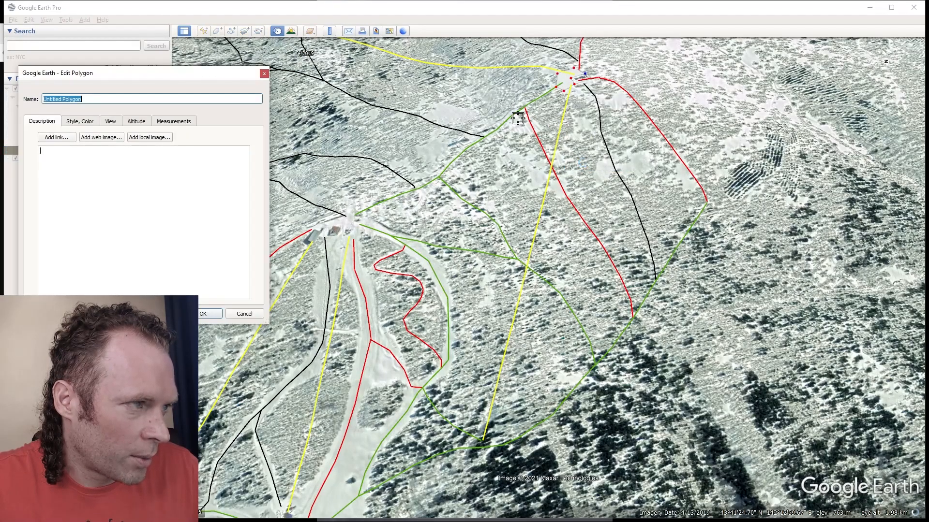
{"action": "left_click", "coordinate": [565, 91]}
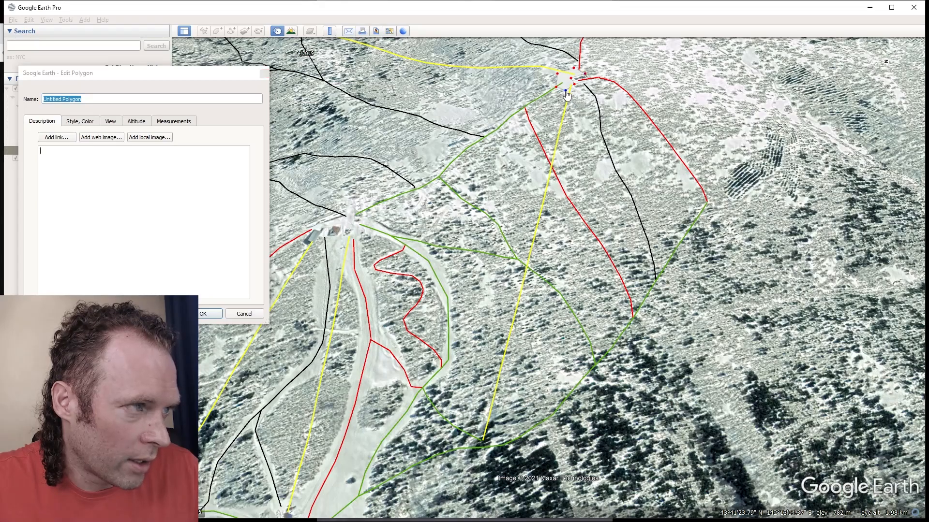
{"action": "left_click_drag", "start_coordinate": [567, 94], "coordinate": [478, 455]}
{"action": "left_click", "coordinate": [484, 457]}
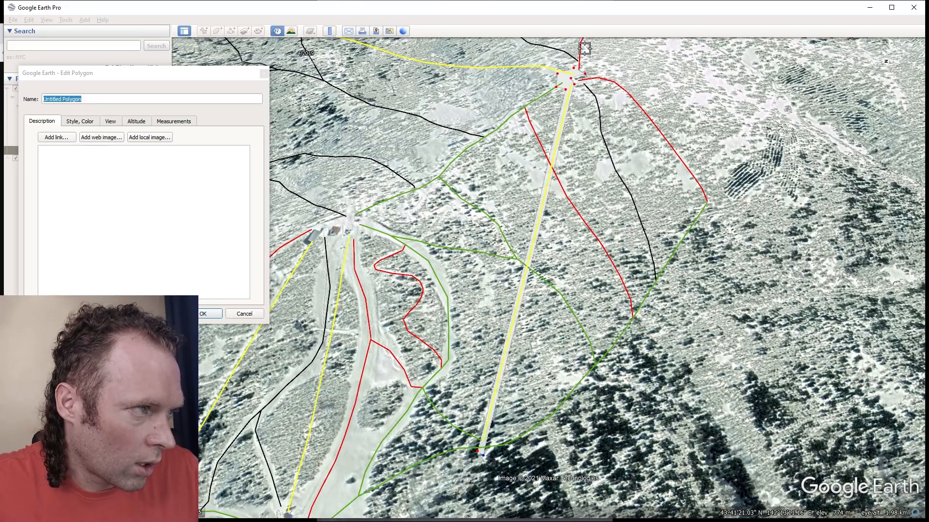
Reshape the polygon's corners at the summit so the lift strip starts narrower beside the station, and save it.
{"action": "scroll", "coordinate": [587, 50], "scroll_direction": "up", "scroll_amount": 3}
{"action": "left_click_drag", "start_coordinate": [569, 129], "coordinate": [564, 146]}
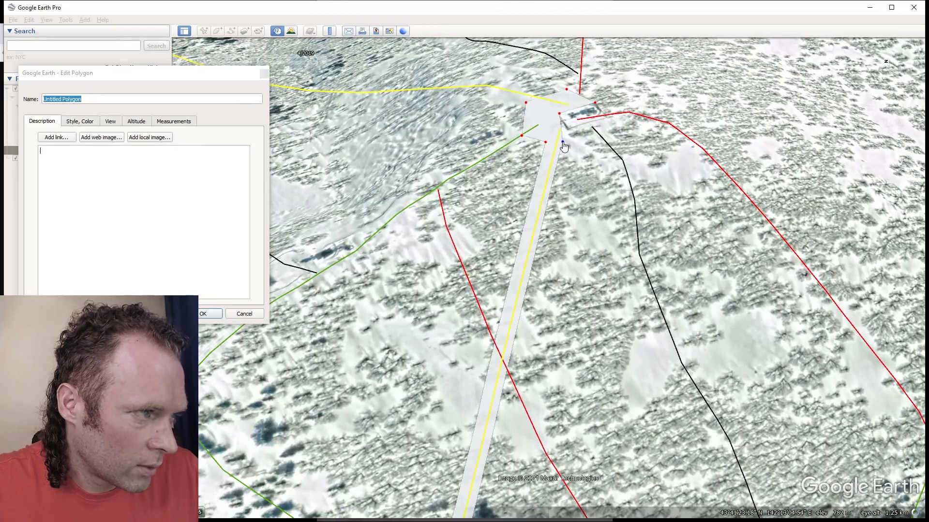
{"action": "left_click", "coordinate": [581, 136]}
{"action": "left_click", "coordinate": [569, 129]}
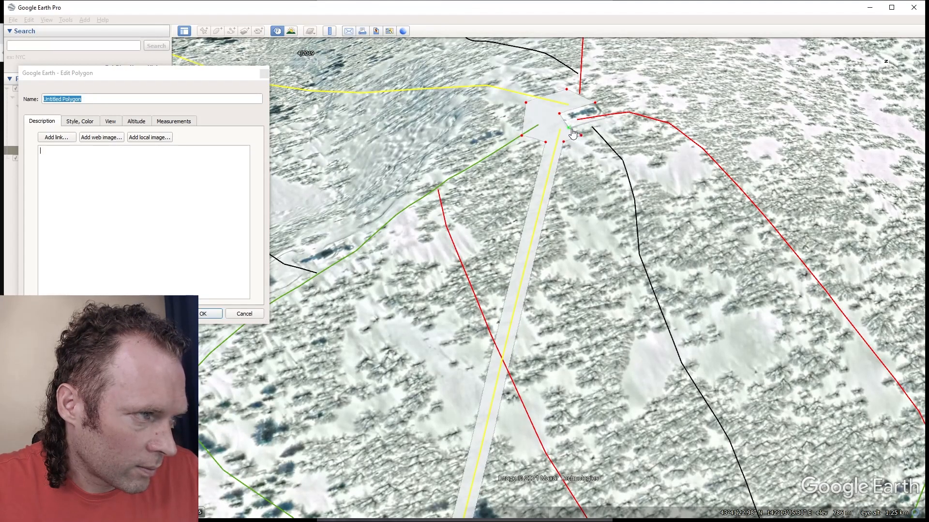
{"action": "left_click_drag", "start_coordinate": [564, 141], "coordinate": [551, 140]}
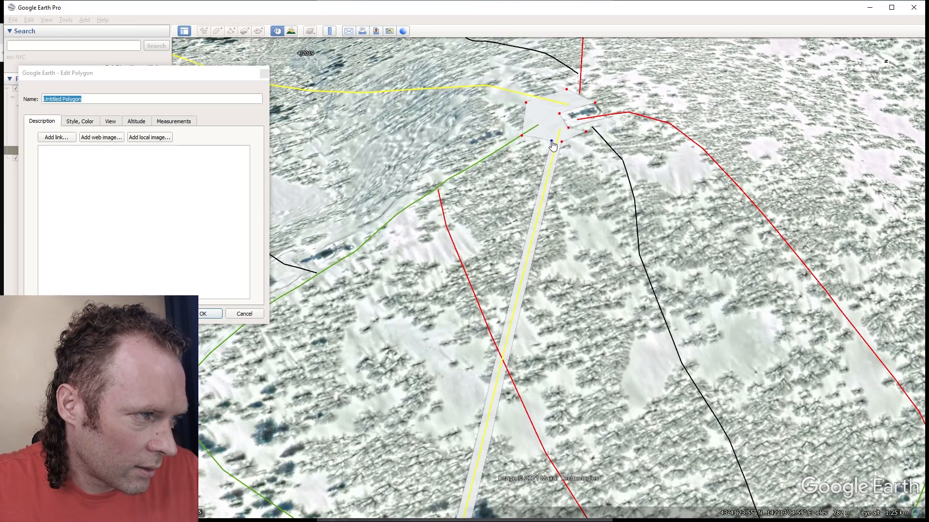
{"action": "key", "text": "Return"}
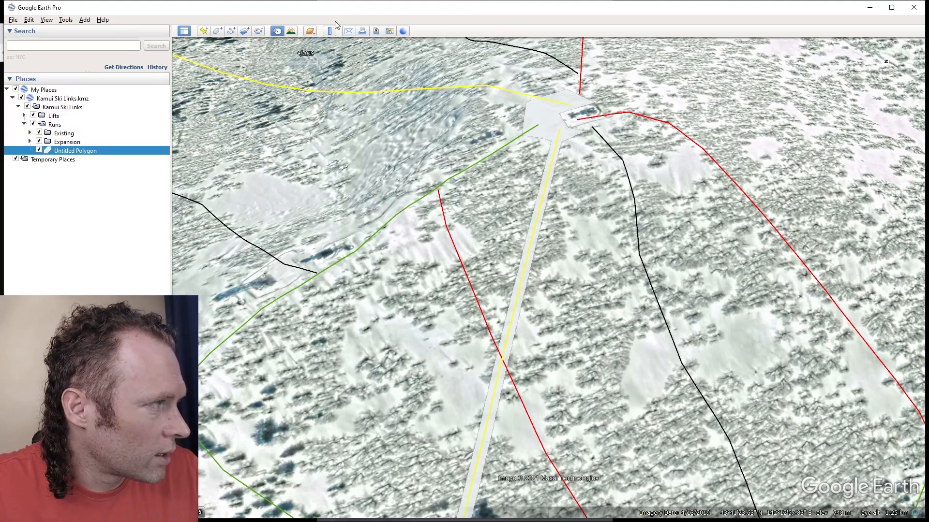
Measure the width of the lift strip just below the summit in meters, and clear the measurement.
{"action": "left_click", "coordinate": [329, 31]}
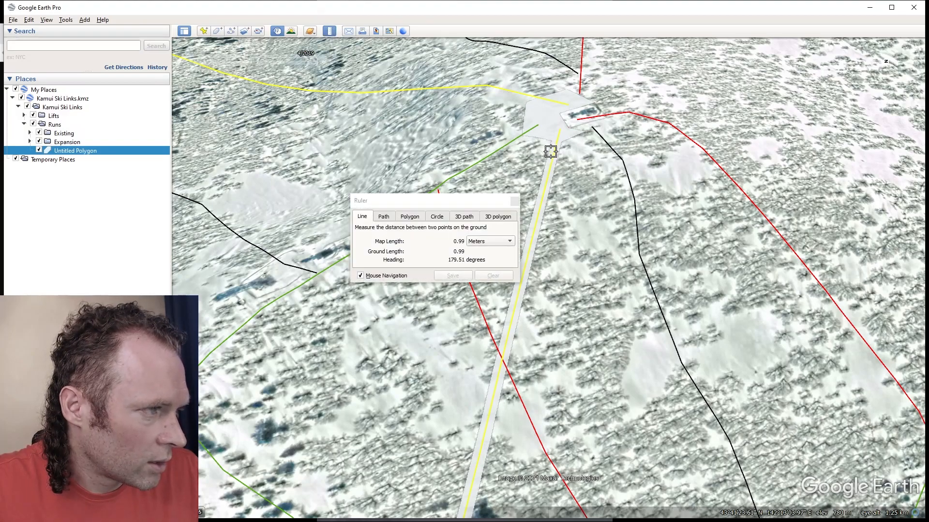
{"action": "left_click", "coordinate": [558, 155]}
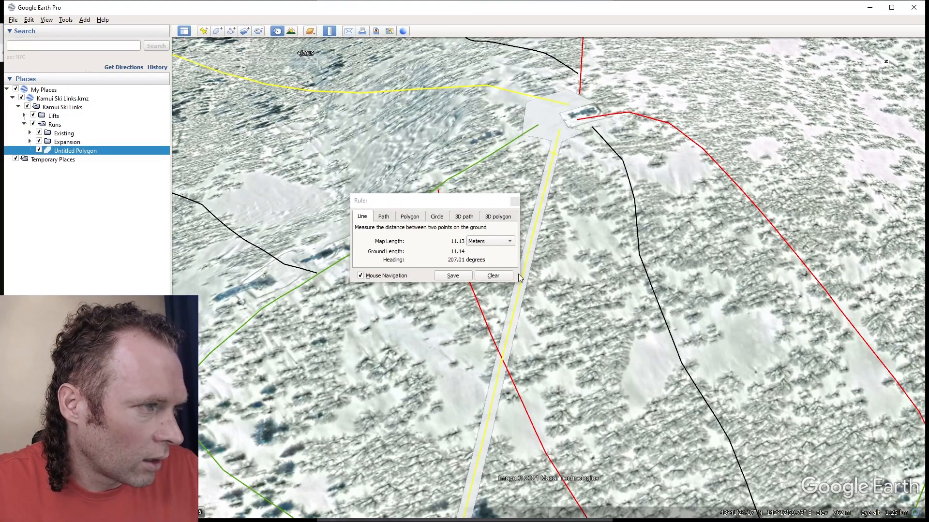
{"action": "left_click", "coordinate": [503, 277]}
{"action": "left_click", "coordinate": [514, 200]}
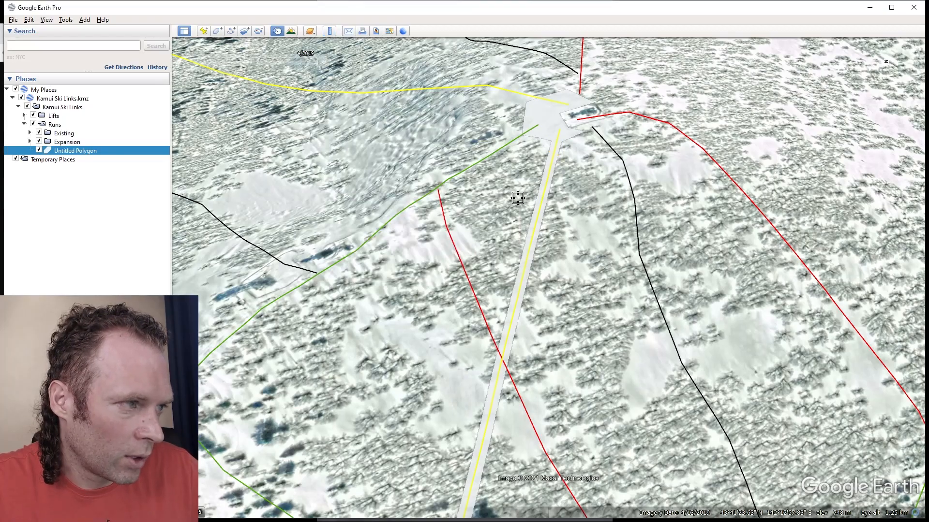
{"action": "right_click", "coordinate": [549, 127]}
{"action": "left_click", "coordinate": [574, 210]}
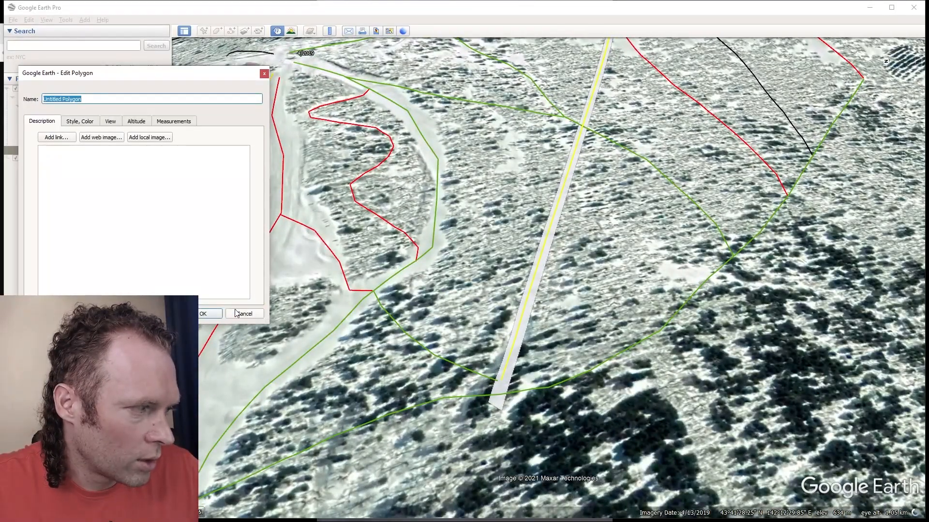
{"action": "left_click", "coordinate": [237, 314]}
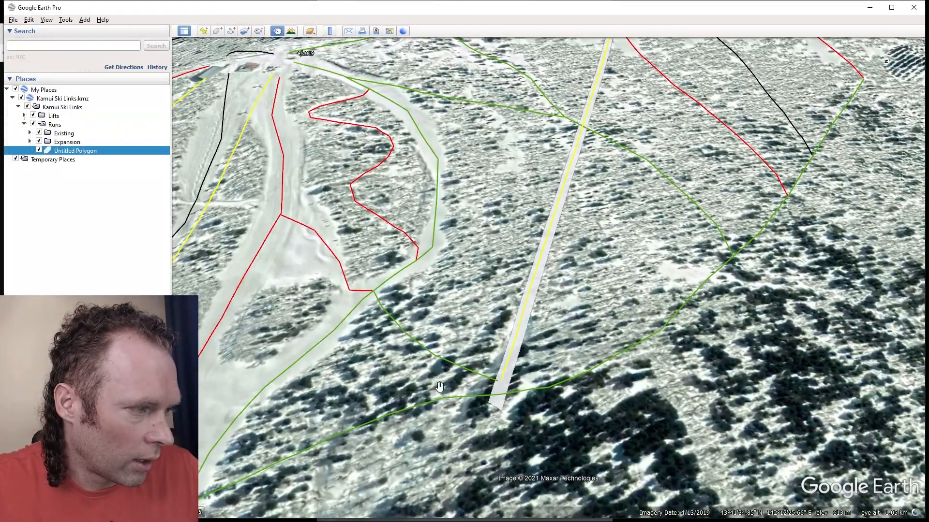
Narrow the lift strip's lower end by moving its two end corners closer around the yellow lift line, and save the polygon.
{"action": "right_click", "coordinate": [501, 389]}
{"action": "left_click", "coordinate": [530, 478]}
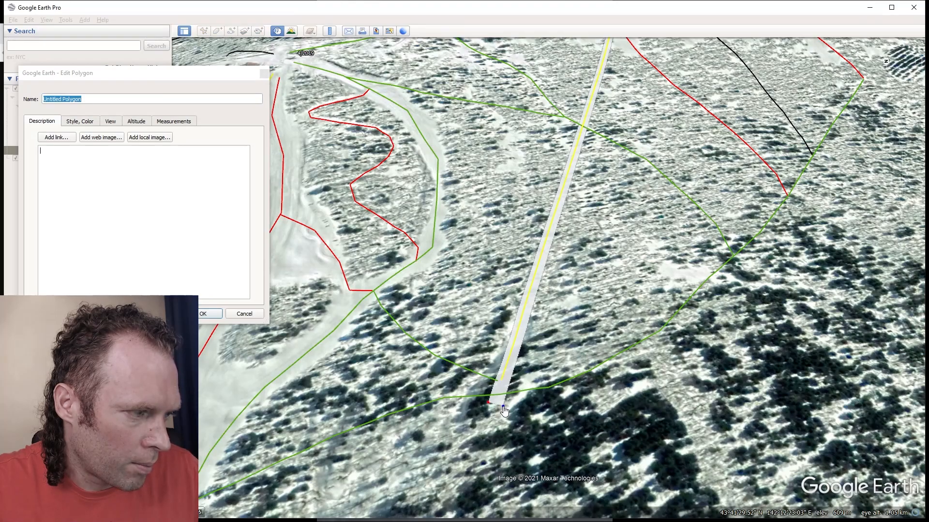
{"action": "left_click", "coordinate": [489, 405]}
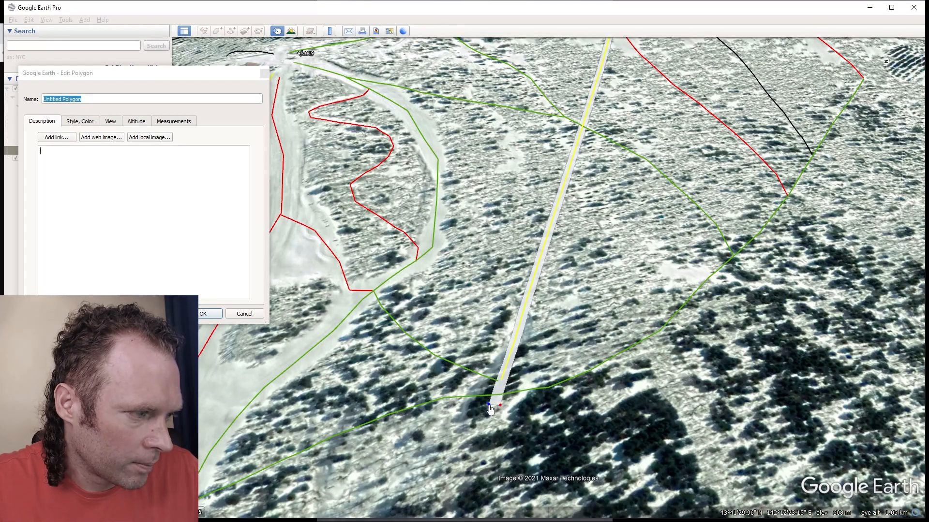
{"action": "left_click", "coordinate": [498, 404]}
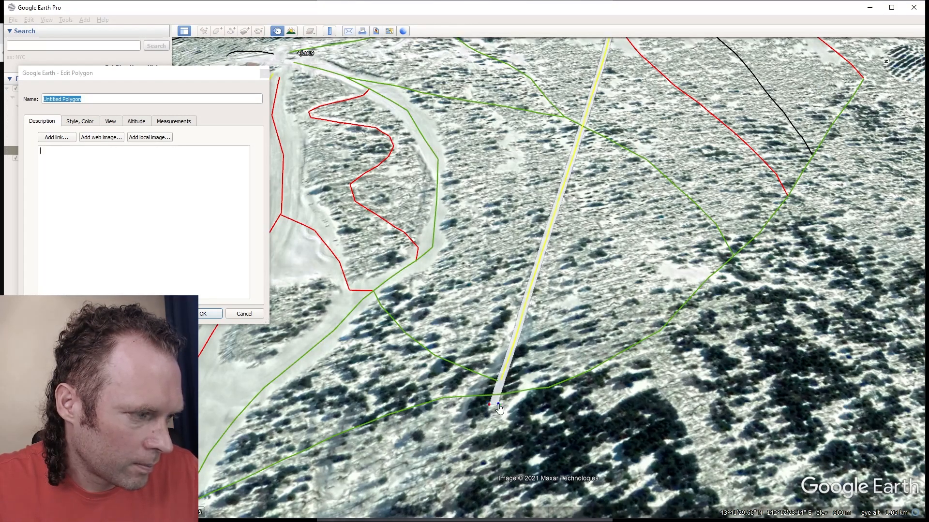
{"action": "scroll", "coordinate": [534, 455], "scroll_direction": "down", "scroll_amount": 3}
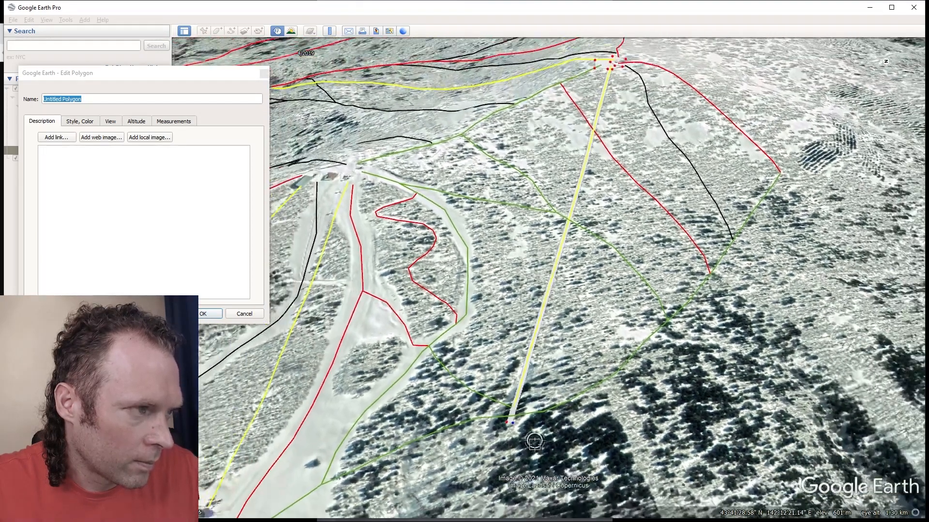
{"action": "left_click", "coordinate": [211, 313]}
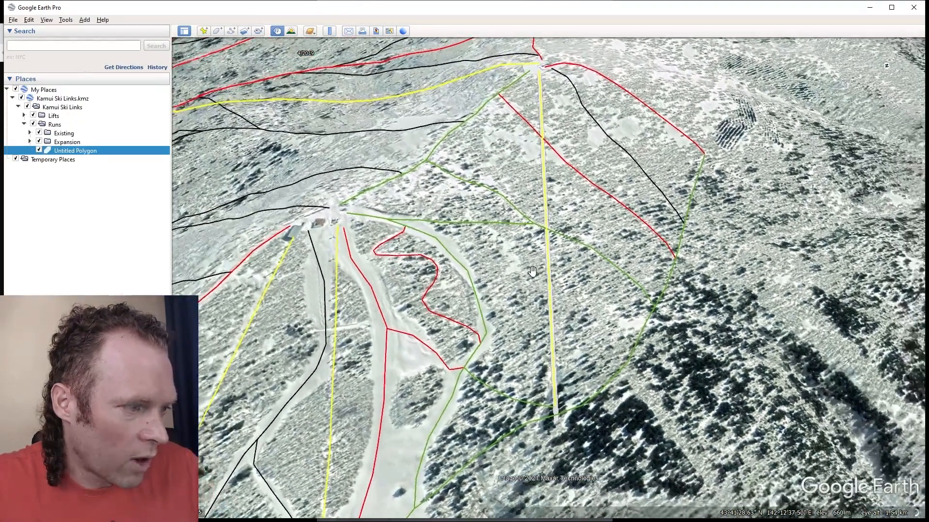
Edit the polygon again and trace its outer edge along the green ridge run from the summit to the red run's branch.
{"action": "left_click_drag", "start_coordinate": [416, 121], "coordinate": [572, 242]}
{"action": "scroll", "coordinate": [693, 151], "scroll_direction": "up", "scroll_amount": 4}
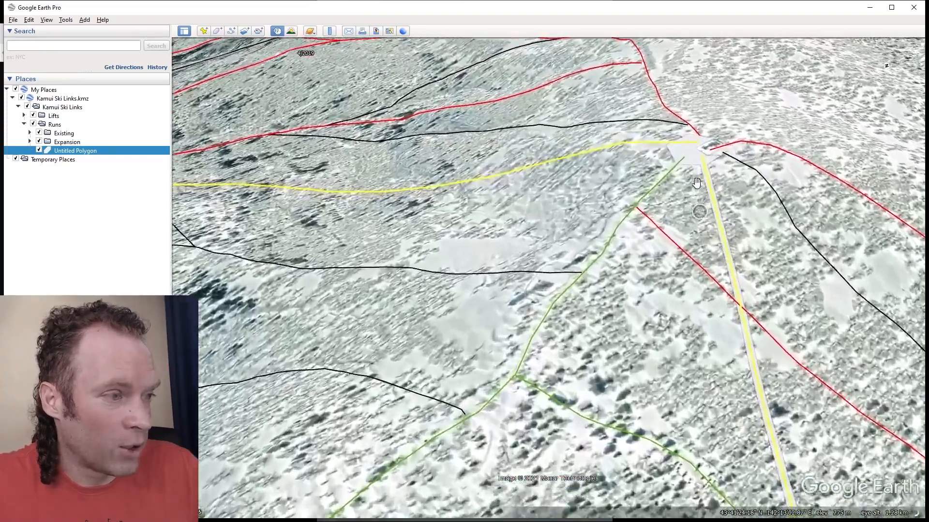
{"action": "left_click_drag", "start_coordinate": [425, 348], "coordinate": [527, 247]}
{"action": "middle_click_drag", "start_coordinate": [488, 247], "coordinate": [532, 235]}
{"action": "scroll", "coordinate": [506, 381], "scroll_direction": "down", "scroll_amount": 3}
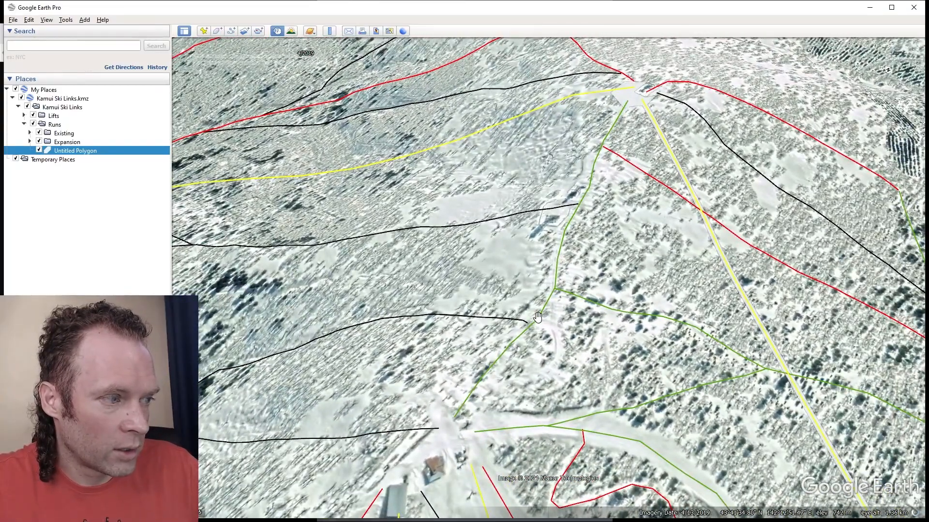
{"action": "right_click", "coordinate": [635, 99]}
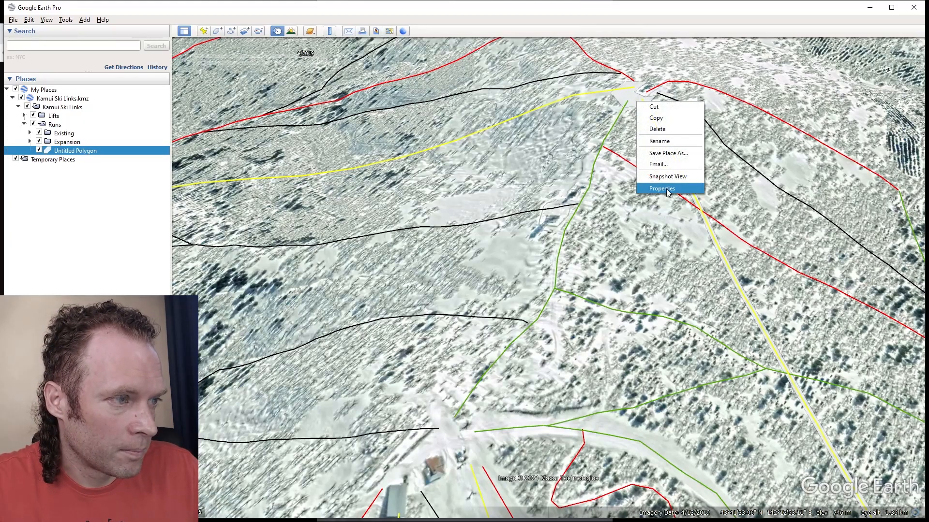
{"action": "left_click", "coordinate": [666, 186]}
{"action": "left_click_drag", "start_coordinate": [623, 108], "coordinate": [616, 103]}
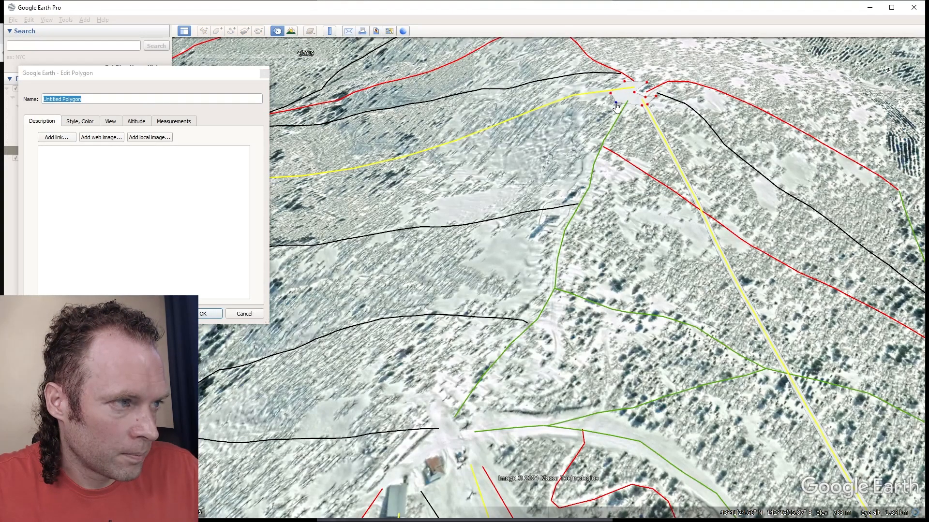
{"action": "left_click", "coordinate": [613, 115]}
{"action": "left_click", "coordinate": [604, 134]}
{"action": "left_click", "coordinate": [597, 146]}
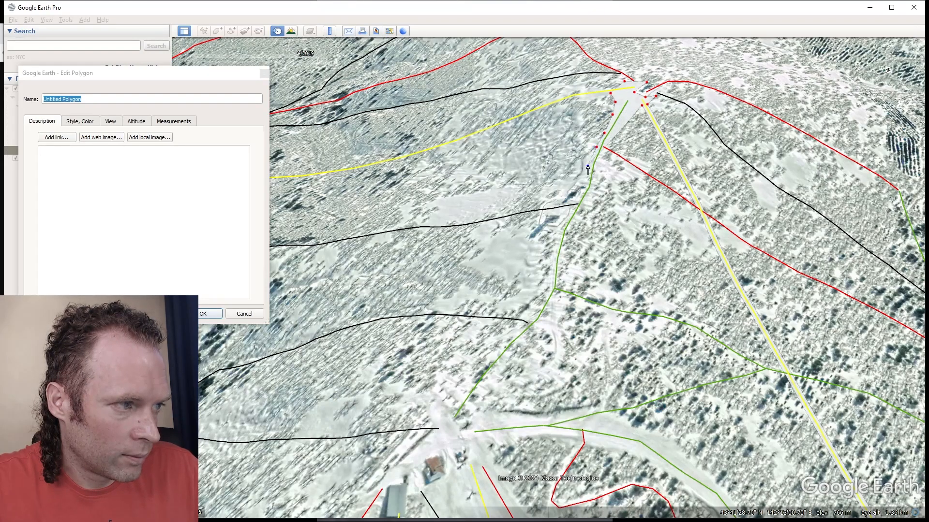
Continue the polygon's outer edge down the green ridge run to the existing top station, and close off its lower end.
{"action": "left_click", "coordinate": [584, 187]}
{"action": "left_click", "coordinate": [578, 200]}
{"action": "left_click", "coordinate": [564, 218]}
{"action": "left_click", "coordinate": [558, 238]}
{"action": "left_click", "coordinate": [548, 262]}
{"action": "left_click", "coordinate": [548, 286]}
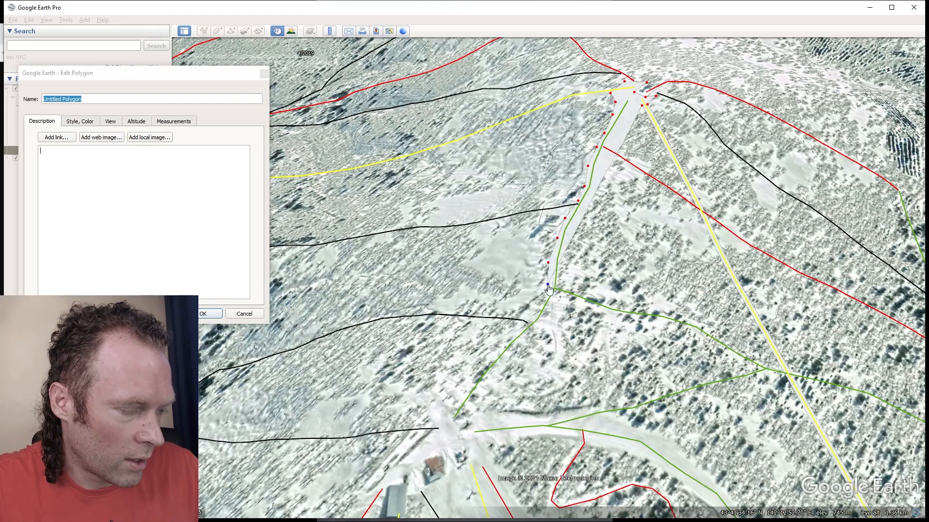
{"action": "left_click", "coordinate": [520, 328]}
{"action": "left_click", "coordinate": [482, 361]}
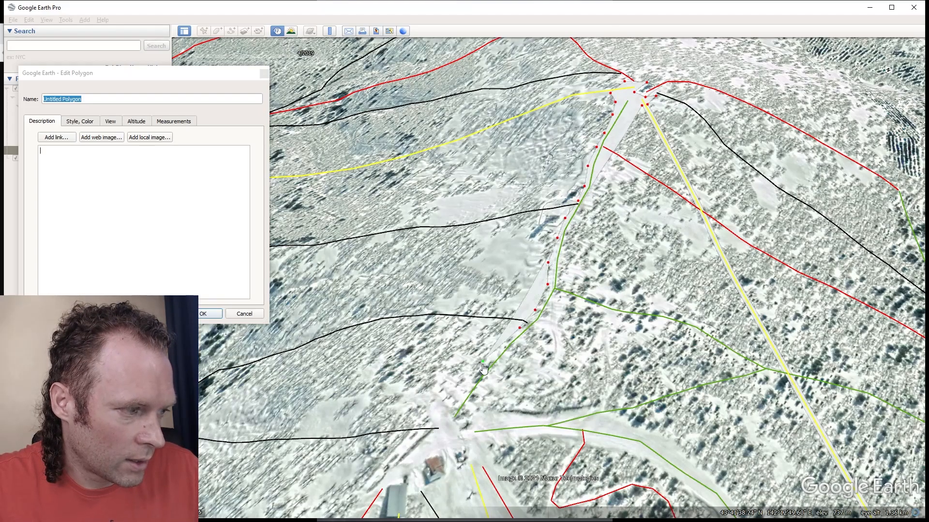
{"action": "left_click", "coordinate": [455, 397]}
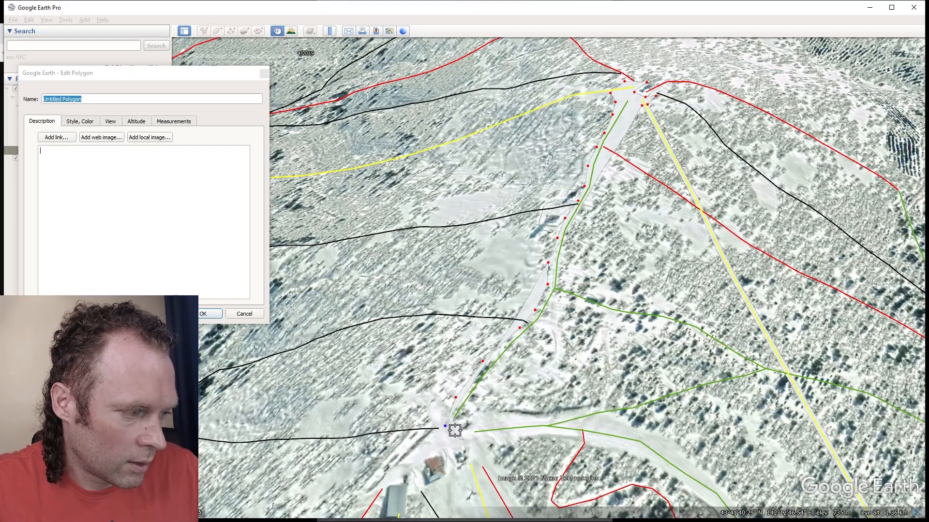
{"action": "left_click", "coordinate": [442, 446]}
{"action": "left_click_drag", "start_coordinate": [442, 445], "coordinate": [473, 429]}
{"action": "left_click", "coordinate": [473, 432]}
Trace the polygon's return edge up the opposite side of the green ridge run to the summit, and save it.
{"action": "left_click", "coordinate": [473, 410]}
{"action": "left_click", "coordinate": [494, 371]}
{"action": "left_click", "coordinate": [526, 340]}
{"action": "left_click", "coordinate": [544, 318]}
{"action": "left_click", "coordinate": [562, 289]}
{"action": "left_click", "coordinate": [564, 263]}
{"action": "left_click", "coordinate": [569, 238]}
{"action": "left_click", "coordinate": [577, 219]}
{"action": "left_click", "coordinate": [592, 195]}
{"action": "left_click", "coordinate": [601, 164]}
{"action": "left_click", "coordinate": [607, 151]}
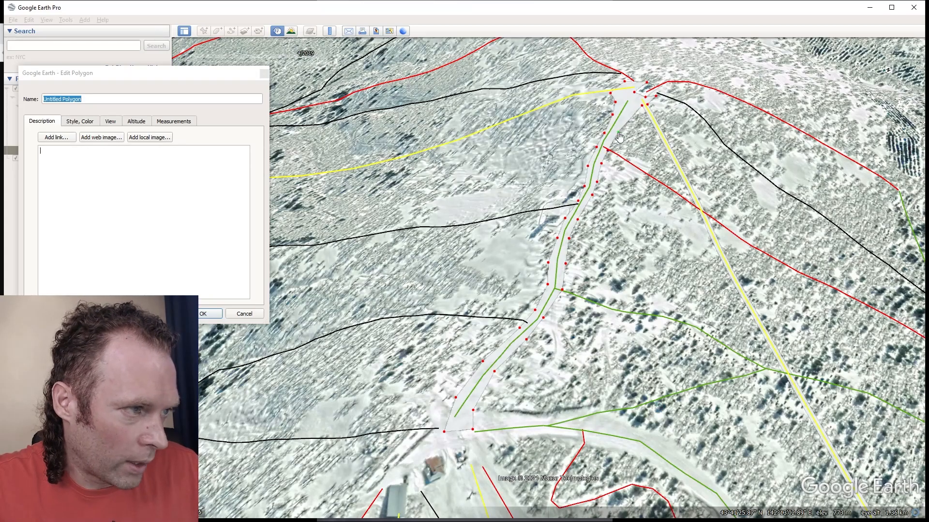
{"action": "scroll", "coordinate": [633, 112], "scroll_direction": "up", "scroll_amount": 2}
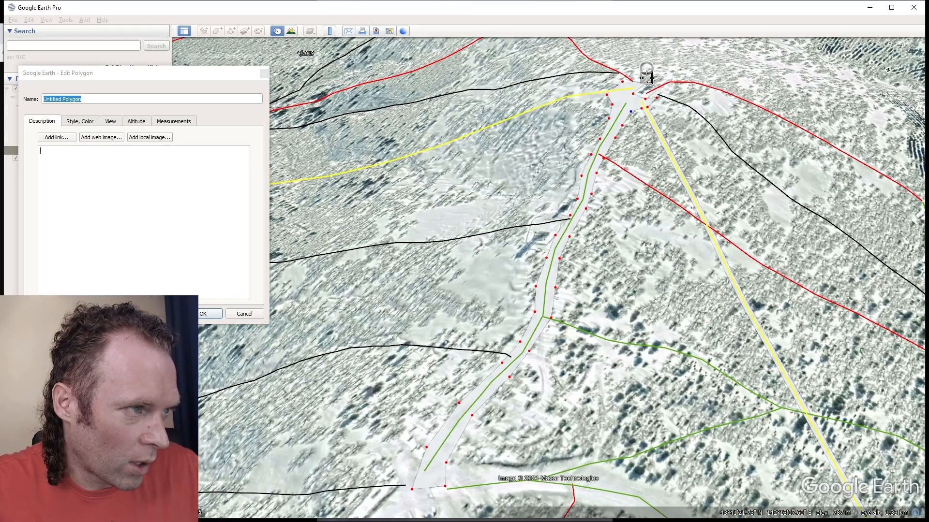
{"action": "left_click", "coordinate": [630, 117]}
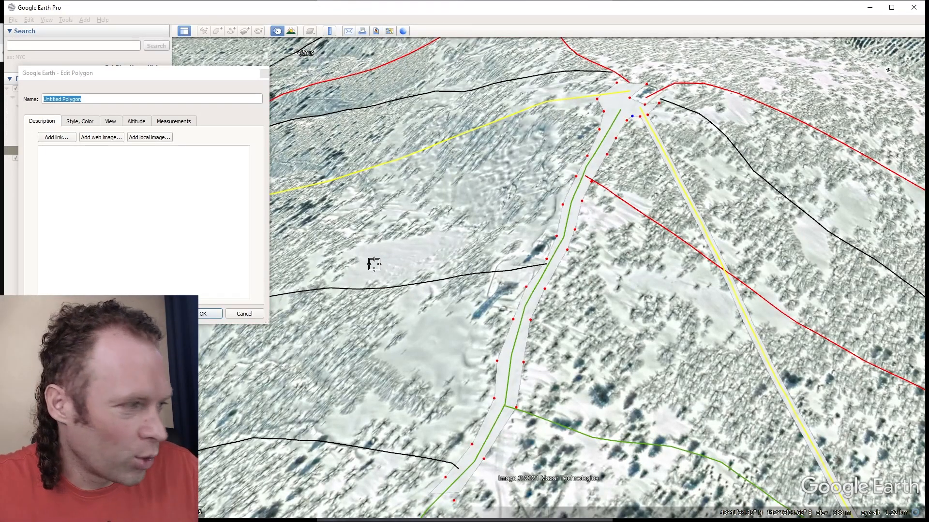
{"action": "left_click", "coordinate": [202, 315]}
Edit the polygon again, adjust its edge points around the green run's bend and below the summit, and save it.
{"action": "right_click_drag", "start_coordinate": [506, 203], "coordinate": [530, 243]}
{"action": "middle_click_drag", "start_coordinate": [530, 242], "coordinate": [570, 244]}
{"action": "scroll", "coordinate": [582, 220], "scroll_direction": "up", "scroll_amount": 3}
{"action": "left_click_drag", "start_coordinate": [598, 67], "coordinate": [571, 175]}
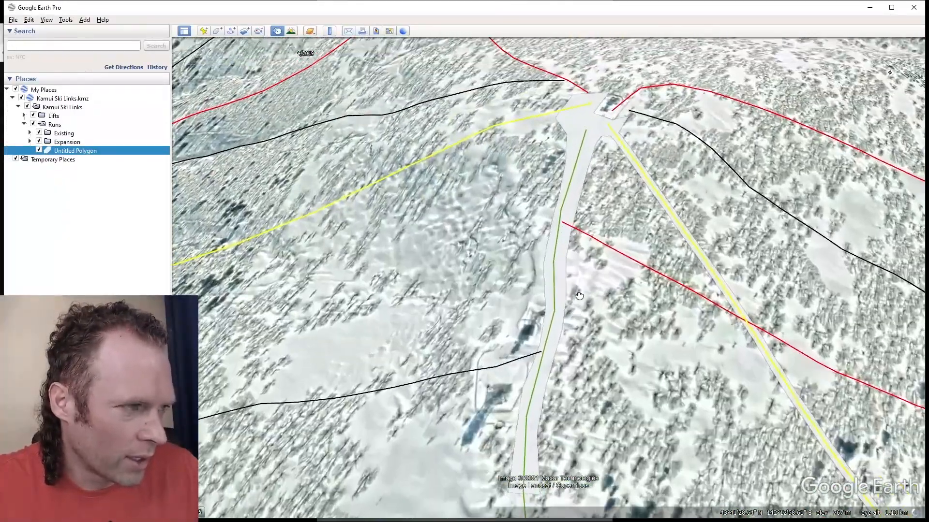
{"action": "right_click", "coordinate": [575, 135]}
{"action": "left_click", "coordinate": [600, 222]}
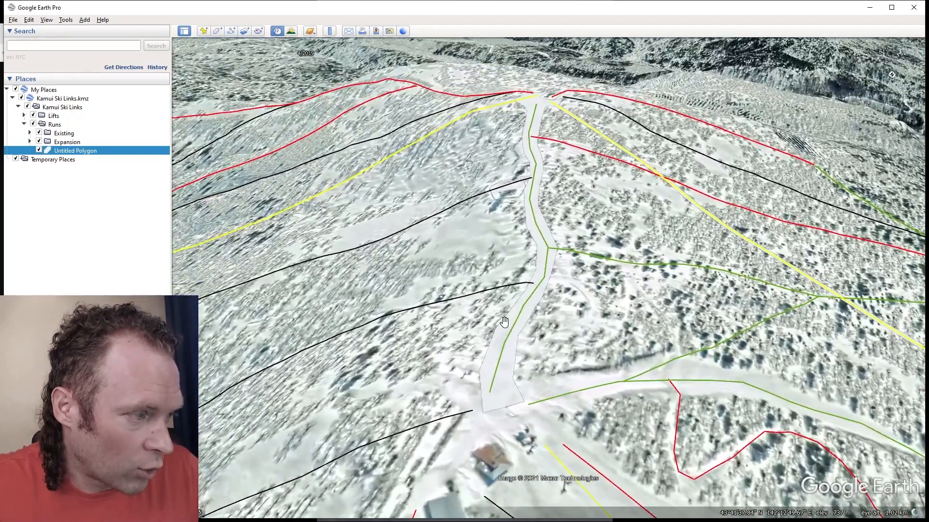
{"action": "right_click", "coordinate": [505, 322]}
{"action": "left_click", "coordinate": [538, 405]}
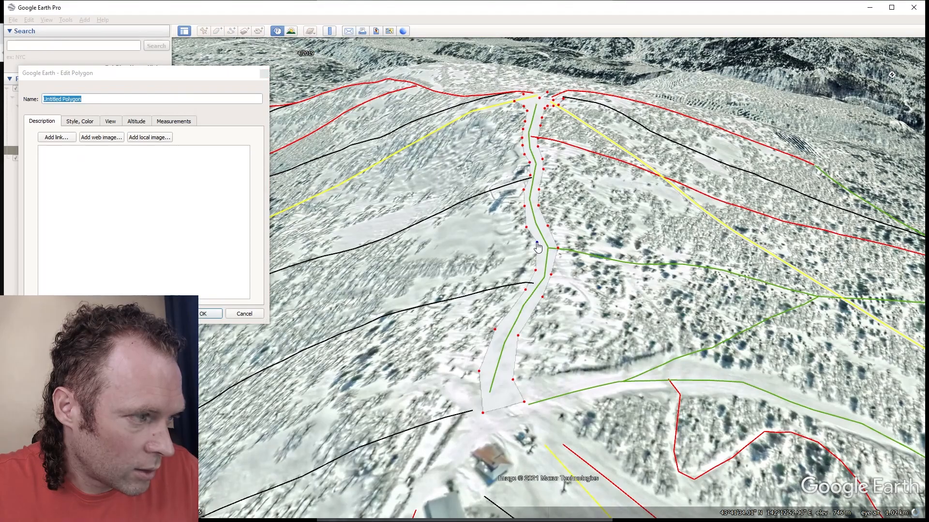
{"action": "left_click_drag", "start_coordinate": [537, 272], "coordinate": [541, 259]}
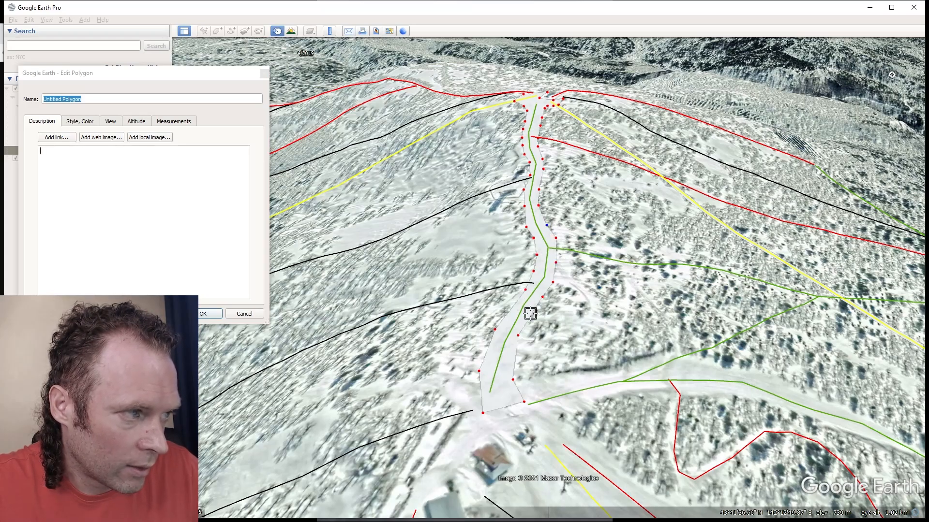
{"action": "scroll", "coordinate": [535, 148], "scroll_direction": "up", "scroll_amount": 4}
{"action": "left_click_drag", "start_coordinate": [537, 173], "coordinate": [540, 164]}
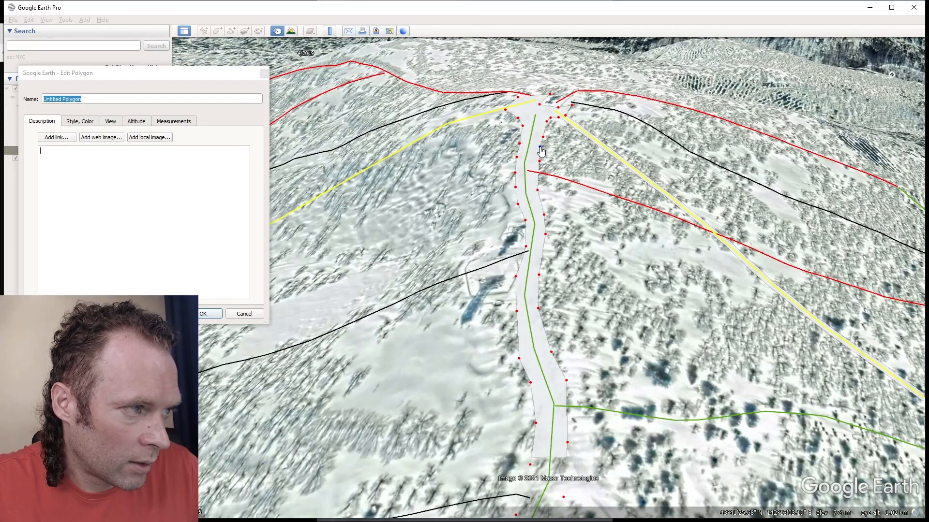
{"action": "scroll", "coordinate": [492, 138], "scroll_direction": "down", "scroll_amount": 5}
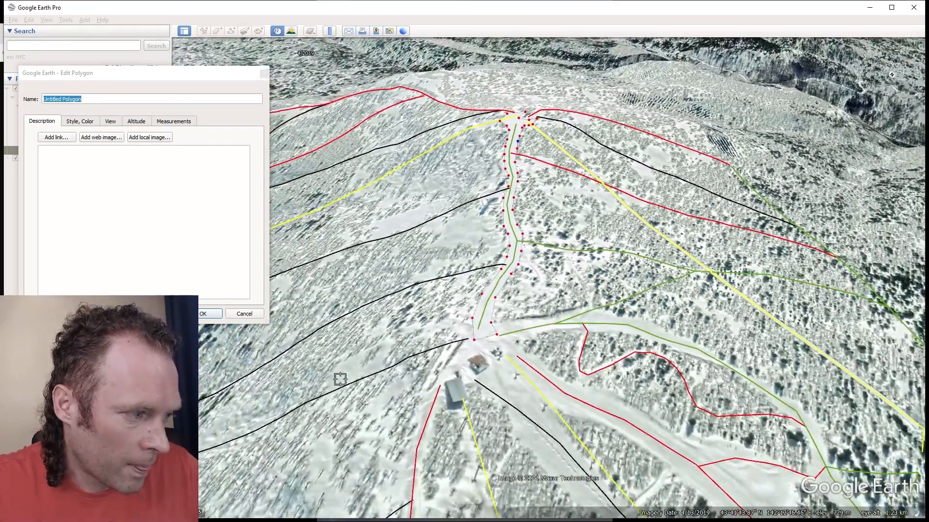
{"action": "left_click", "coordinate": [211, 314]}
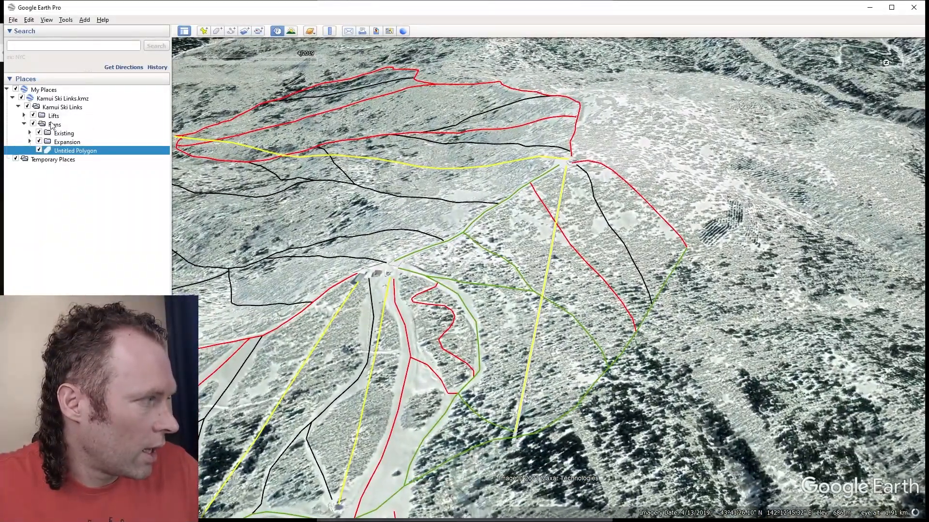
Hide the Existing and Expansion runs and the Lifts to examine the snow-colored polygon on its own.
{"action": "left_click", "coordinate": [39, 133]}
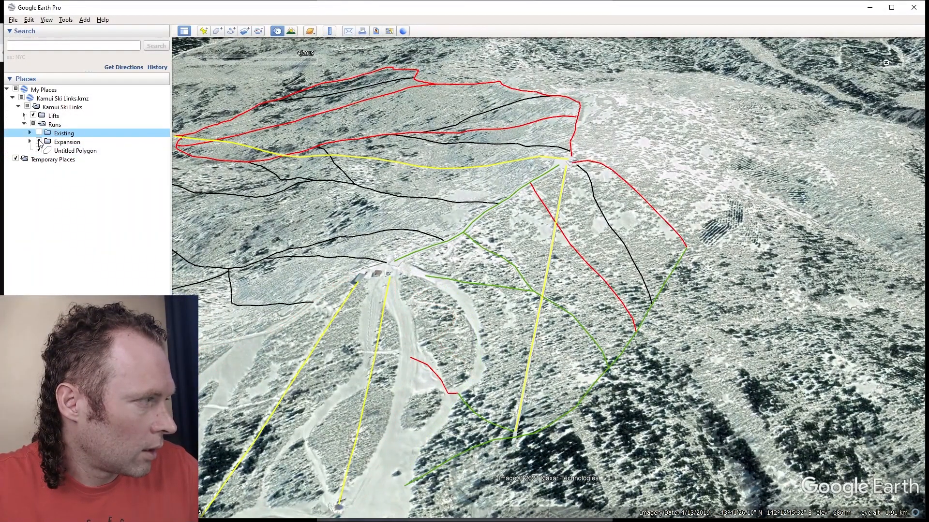
{"action": "left_click", "coordinate": [40, 141]}
{"action": "left_click", "coordinate": [33, 115]}
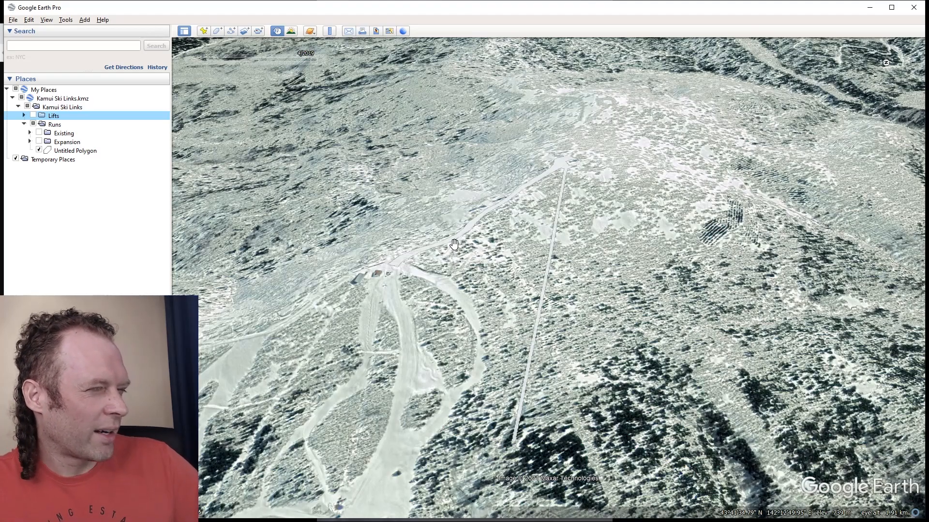
{"action": "middle_click_drag", "start_coordinate": [463, 277], "coordinate": [468, 228]}
{"action": "right_click_drag", "start_coordinate": [467, 227], "coordinate": [487, 213]}
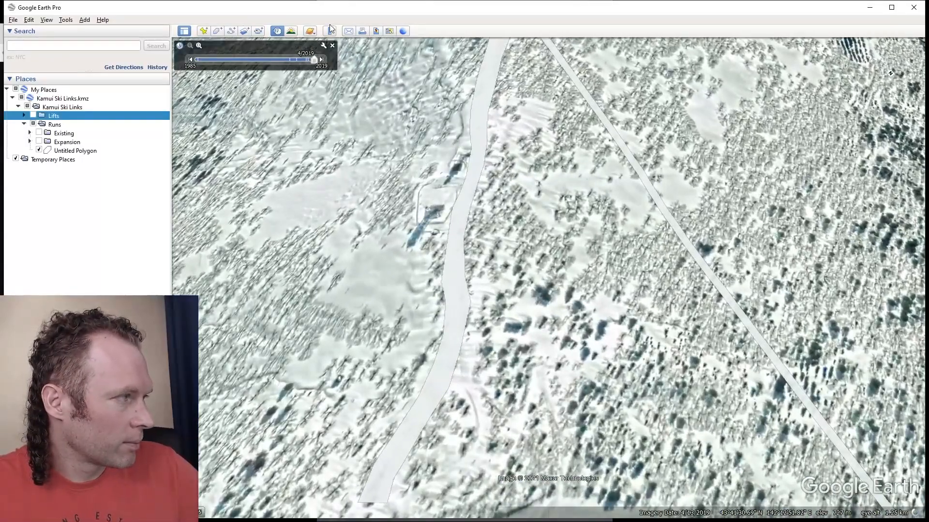
Measure the width of the cleared ridge run in meters, then clear the measurement and close the ruler.
{"action": "left_click", "coordinate": [329, 31]}
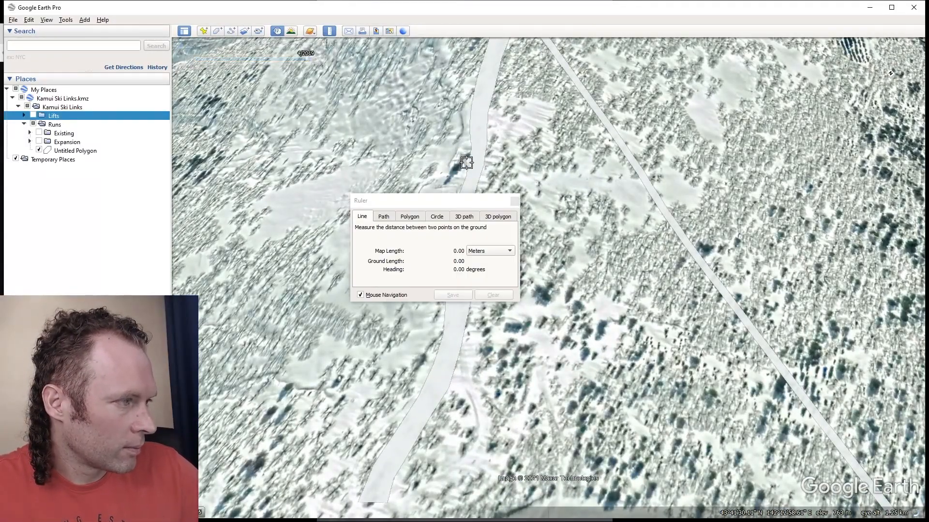
{"action": "left_click", "coordinate": [470, 156]}
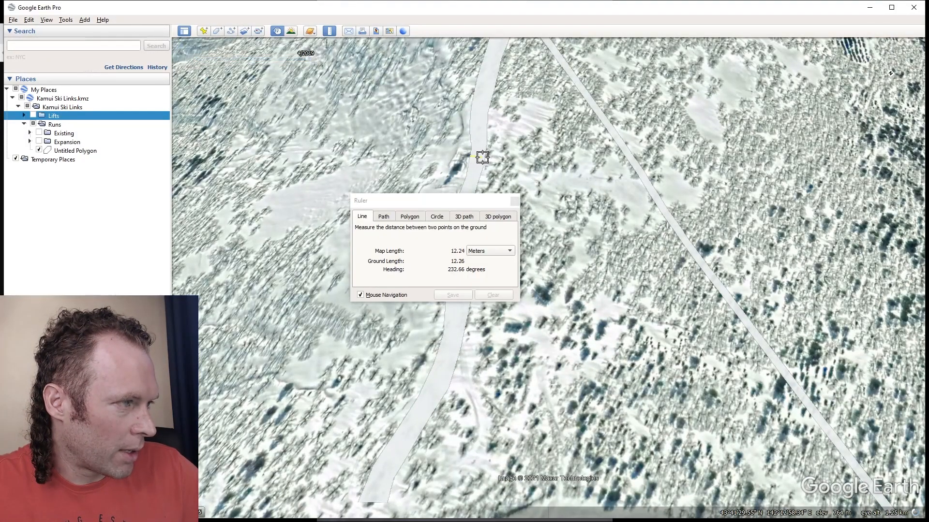
{"action": "left_click", "coordinate": [486, 158]}
{"action": "left_click", "coordinate": [491, 295]}
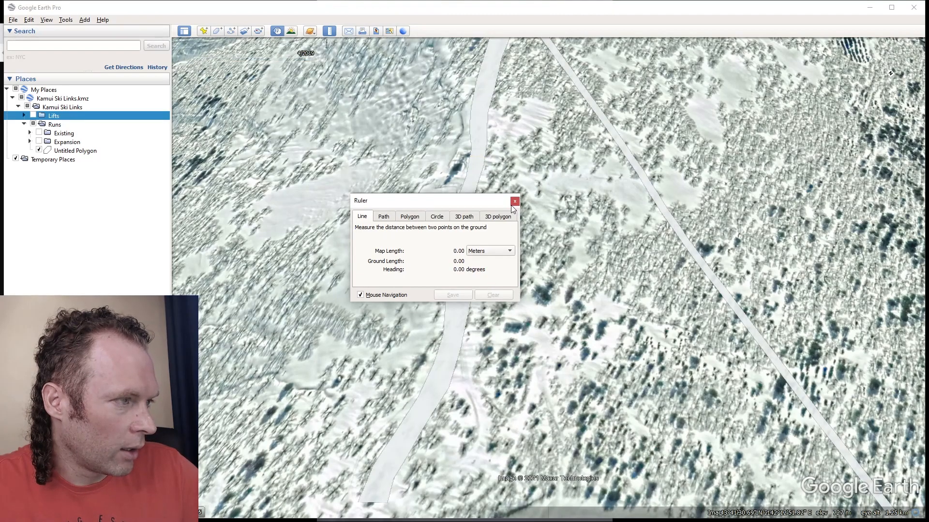
{"action": "left_click", "coordinate": [515, 200]}
Show the Existing and Expansion runs and the Lifts again.
{"action": "right_click_drag", "start_coordinate": [489, 258], "coordinate": [489, 217]}
{"action": "middle_click_drag", "start_coordinate": [489, 218], "coordinate": [490, 265]}
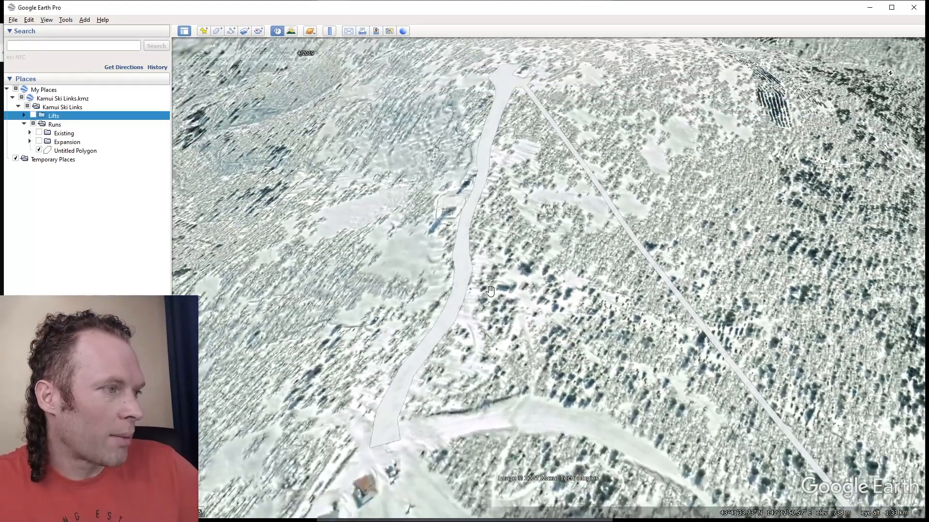
{"action": "left_click_drag", "start_coordinate": [490, 265], "coordinate": [509, 208]}
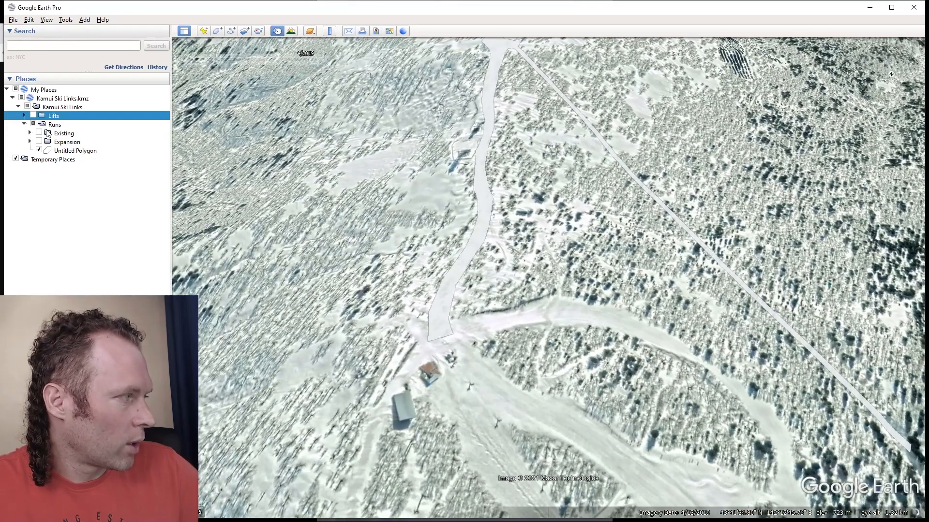
{"action": "left_click", "coordinate": [39, 133]}
{"action": "left_click", "coordinate": [39, 142]}
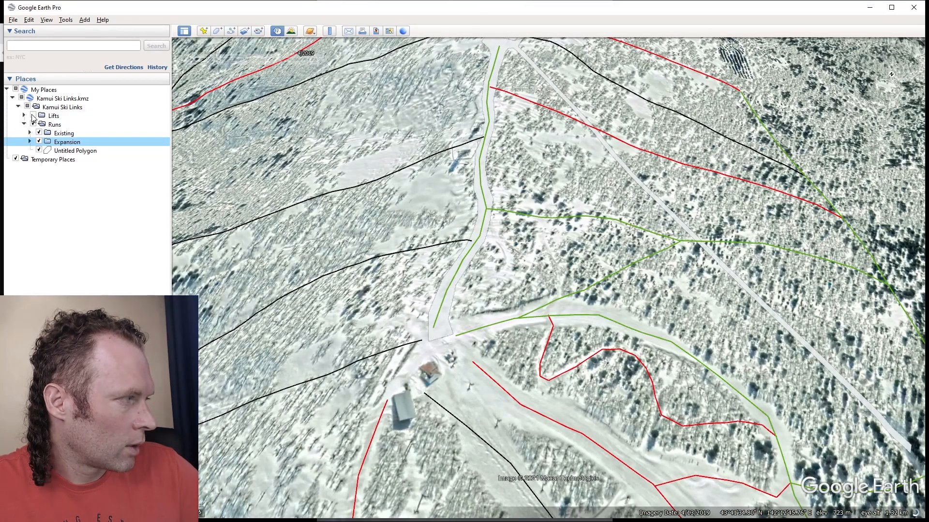
{"action": "left_click", "coordinate": [33, 116]}
Reopen the polygon for editing and extend it along the two green branch runs to where they meet the yellow lift line.
{"action": "right_click", "coordinate": [440, 292]}
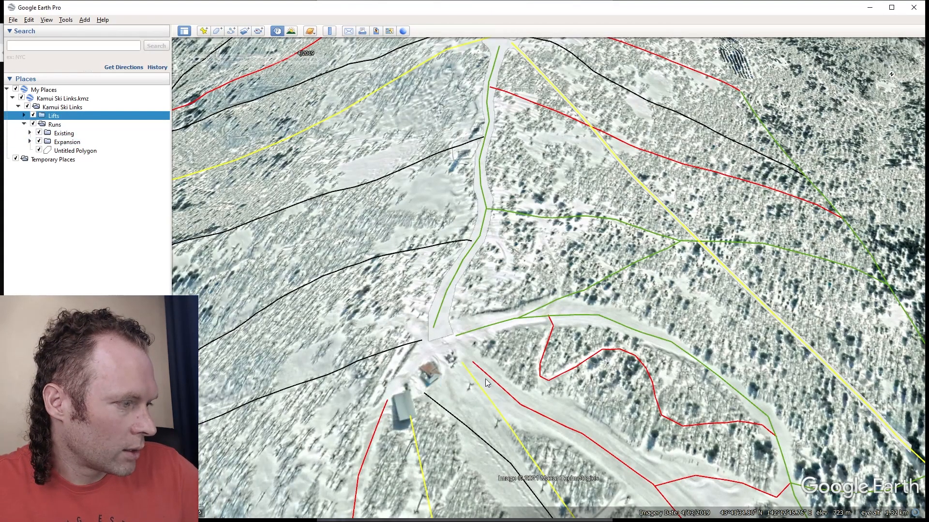
{"action": "left_click", "coordinate": [486, 380]}
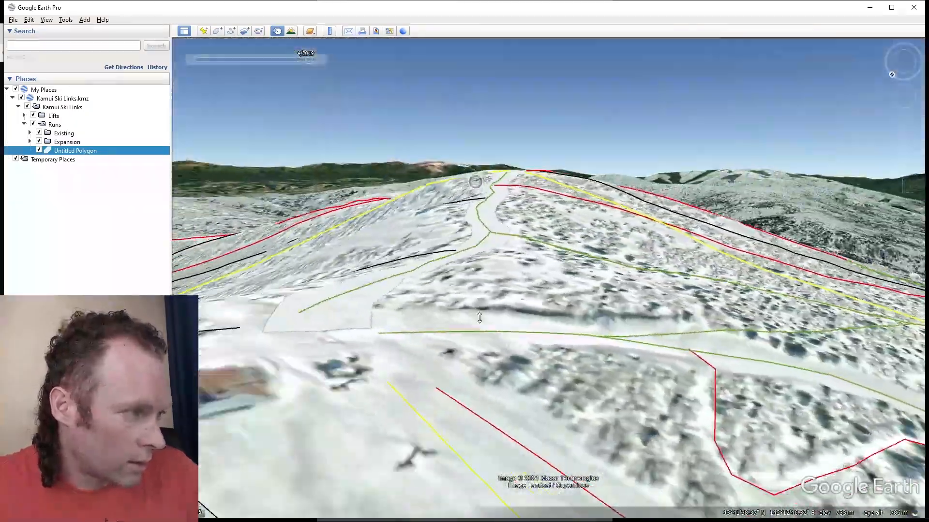
{"action": "right_click", "coordinate": [486, 265]}
{"action": "left_click", "coordinate": [504, 356]}
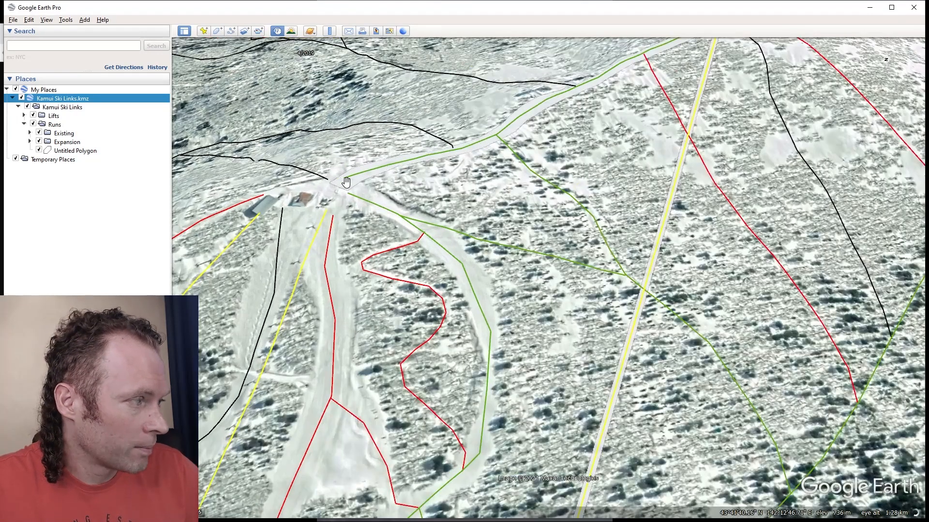
{"action": "right_click", "coordinate": [341, 184]}
{"action": "left_click", "coordinate": [382, 266]}
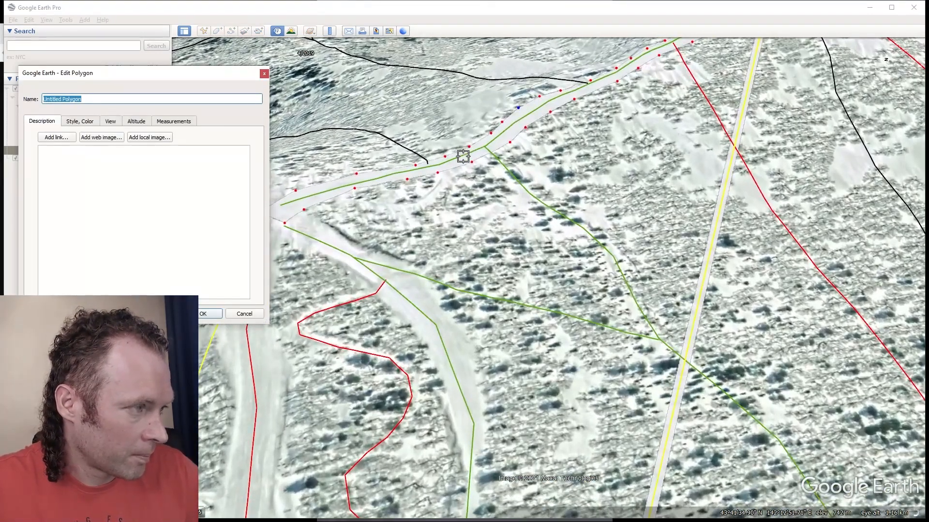
{"action": "mouse_move", "coordinate": [470, 162]}
{"action": "left_mouse_down"}
{"action": "mouse_move", "coordinate": [622, 310]}
{"action": "mouse_move", "coordinate": [435, 295]}
{"action": "mouse_move", "coordinate": [670, 367]}
{"action": "mouse_move", "coordinate": [678, 305]}
{"action": "mouse_move", "coordinate": [591, 207]}
{"action": "left_mouse_up"}
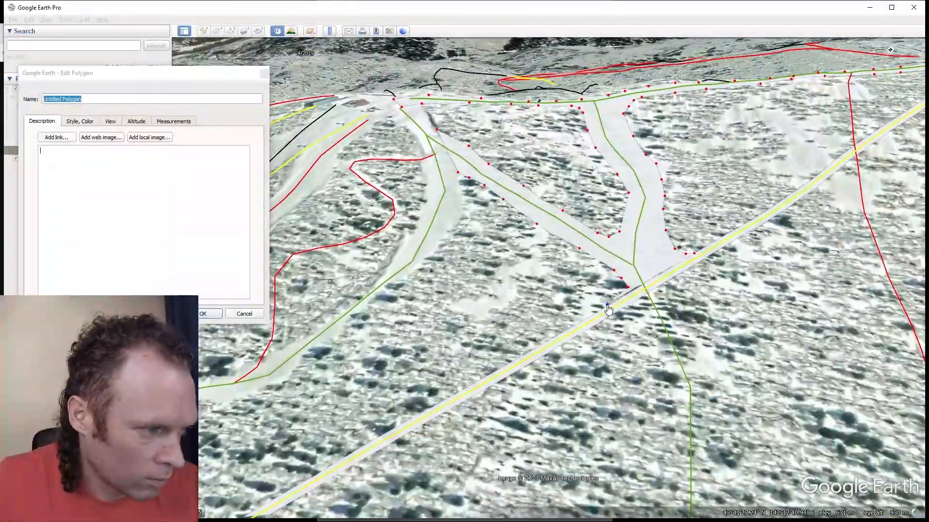
{"action": "left_click", "coordinate": [614, 294]}
{"action": "left_click", "coordinate": [614, 281]}
{"action": "left_click", "coordinate": [598, 263]}
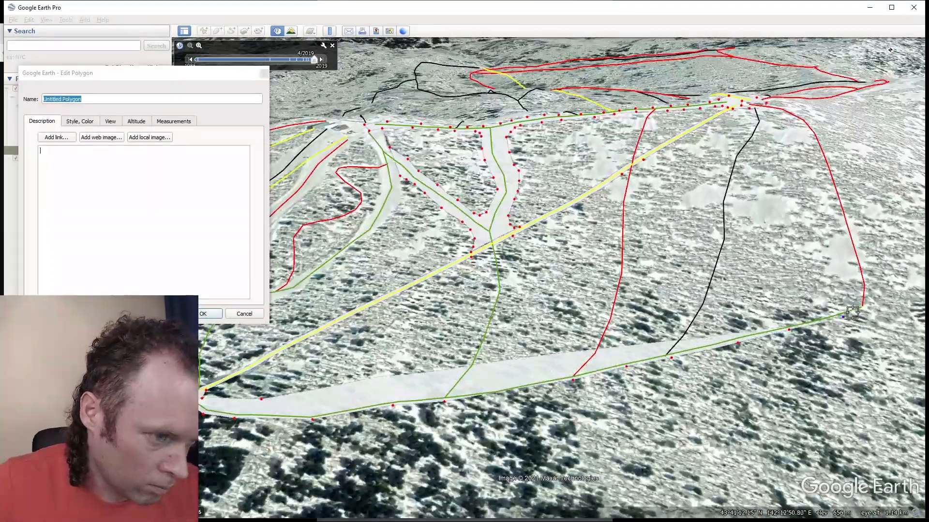
Trace the polygon's return edge along the uphill side of the lower green traverse, starting at the outer red run's end.
{"action": "left_click", "coordinate": [871, 305]}
{"action": "left_click", "coordinate": [831, 309]}
{"action": "left_click", "coordinate": [787, 324]}
{"action": "left_click", "coordinate": [736, 334]}
{"action": "left_click", "coordinate": [700, 343]}
{"action": "left_click", "coordinate": [649, 355]}
{"action": "left_click", "coordinate": [611, 363]}
{"action": "left_click", "coordinate": [549, 377]}
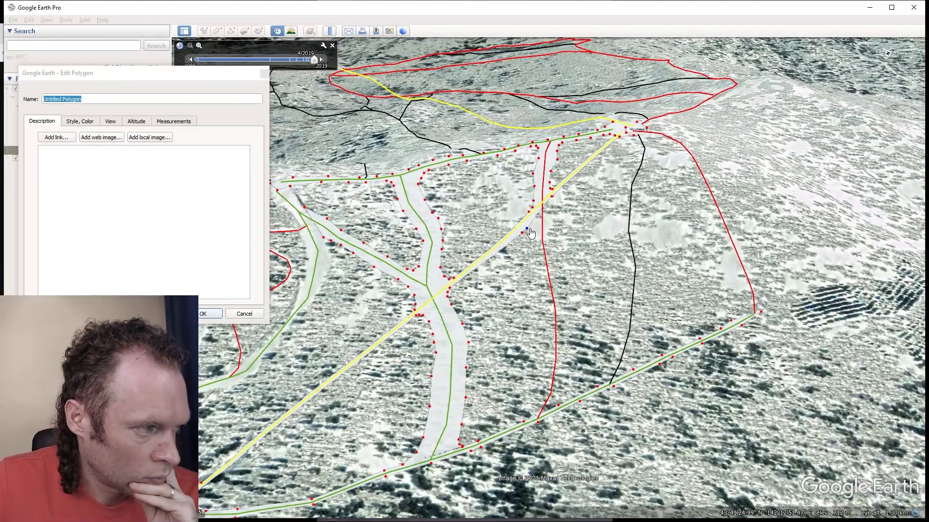
Extend the polygon along the red runs from the summit area down to the lower green traverse, and save it.
{"action": "left_click_drag", "start_coordinate": [531, 233], "coordinate": [567, 406]}
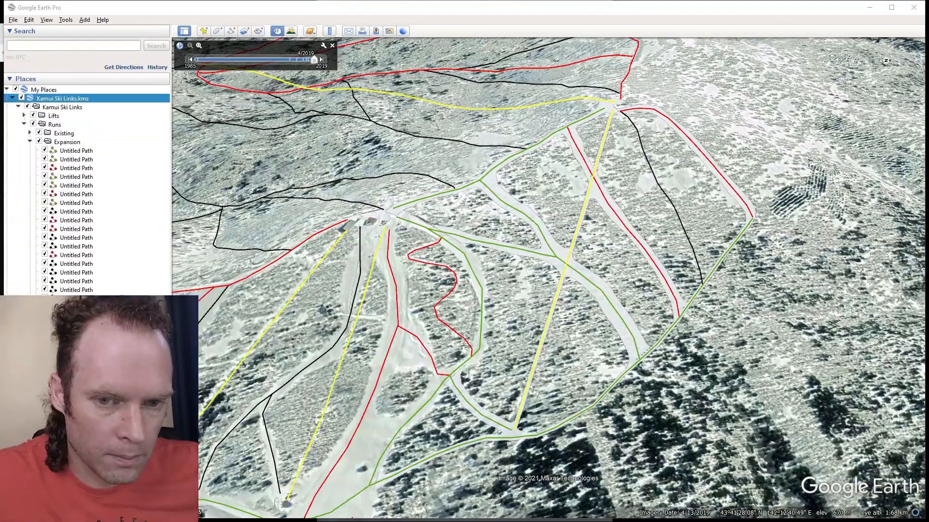
{"action": "left_click", "coordinate": [762, 212]}
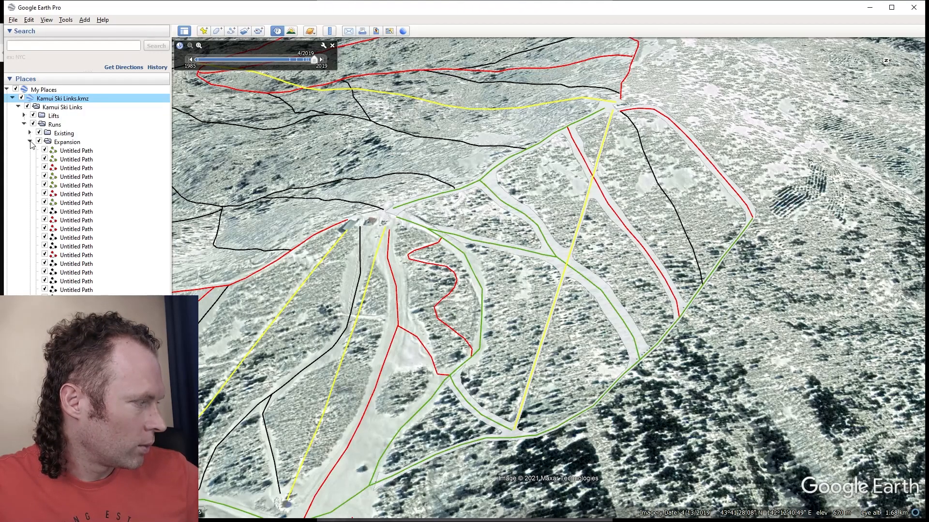
Collapse the Expansion folder, hide the Existing, Expansion and Lifts folders, and examine the cleared terrain against the existing ski area.
{"action": "left_click", "coordinate": [30, 141]}
{"action": "left_click", "coordinate": [39, 132]}
{"action": "left_click", "coordinate": [39, 141]}
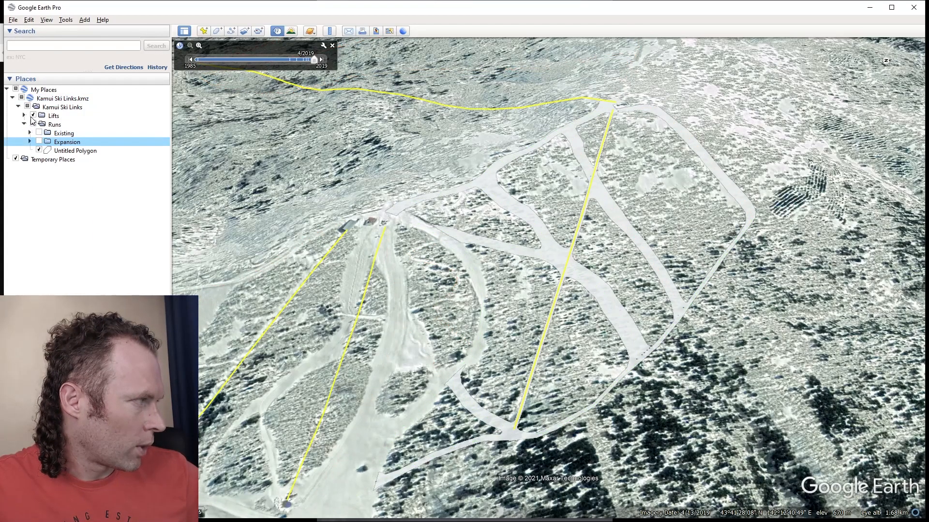
{"action": "left_click", "coordinate": [33, 115]}
{"action": "scroll", "coordinate": [511, 240], "scroll_direction": "down", "scroll_amount": 2}
{"action": "middle_click_drag", "start_coordinate": [512, 246], "coordinate": [548, 265]}
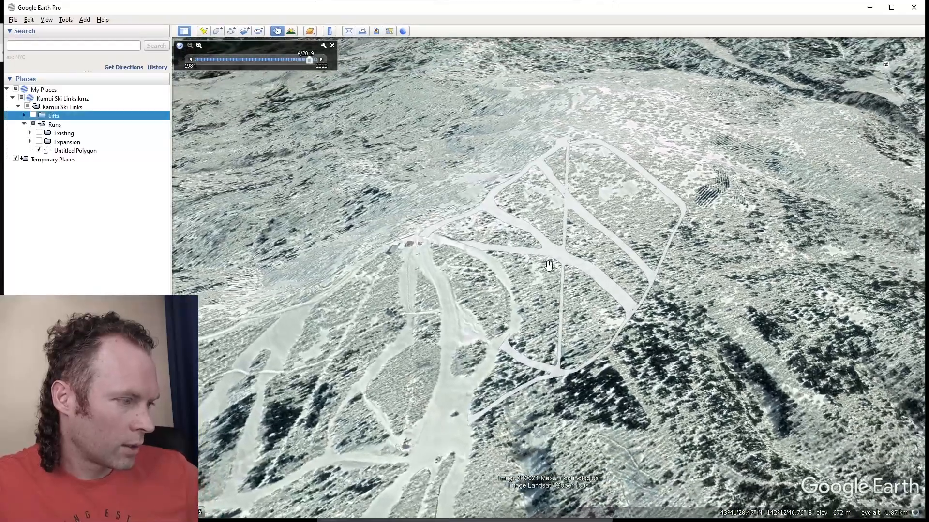
{"action": "scroll", "coordinate": [549, 265], "scroll_direction": "down", "scroll_amount": 2}
{"action": "scroll", "coordinate": [550, 264], "scroll_direction": "down", "scroll_amount": 2}
{"action": "left_click_drag", "start_coordinate": [550, 263], "coordinate": [626, 204]}
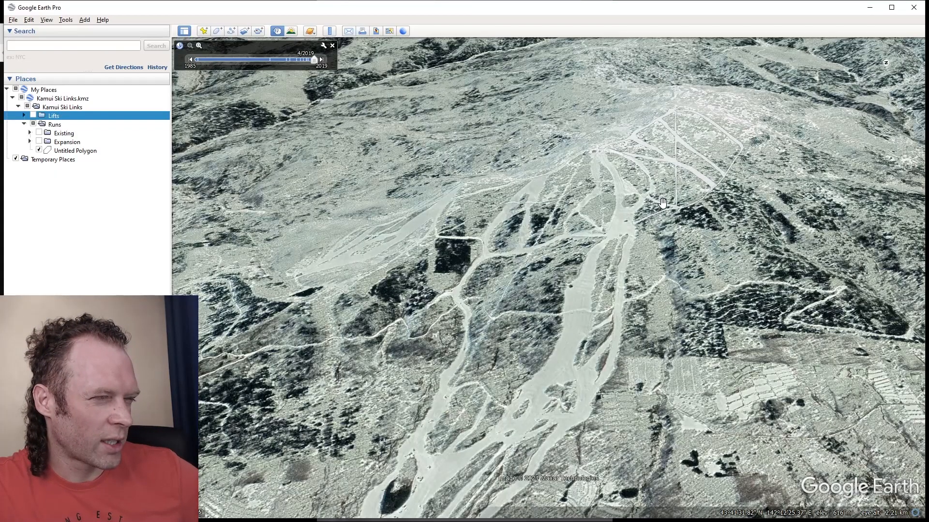
{"action": "middle_click_drag", "start_coordinate": [686, 180], "coordinate": [677, 208]}
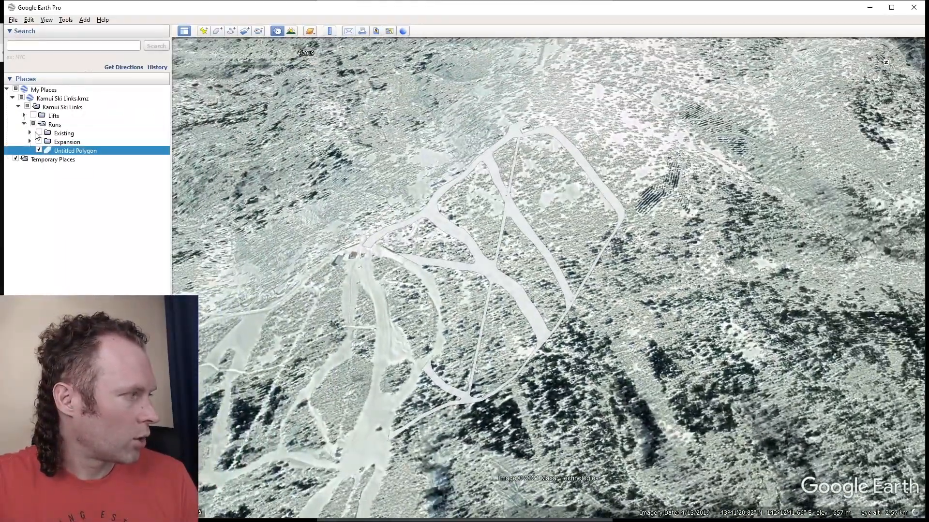
Show the Existing, Expansion and Lifts folders again and examine the planned runs on the mountain's far side.
{"action": "left_click", "coordinate": [39, 133]}
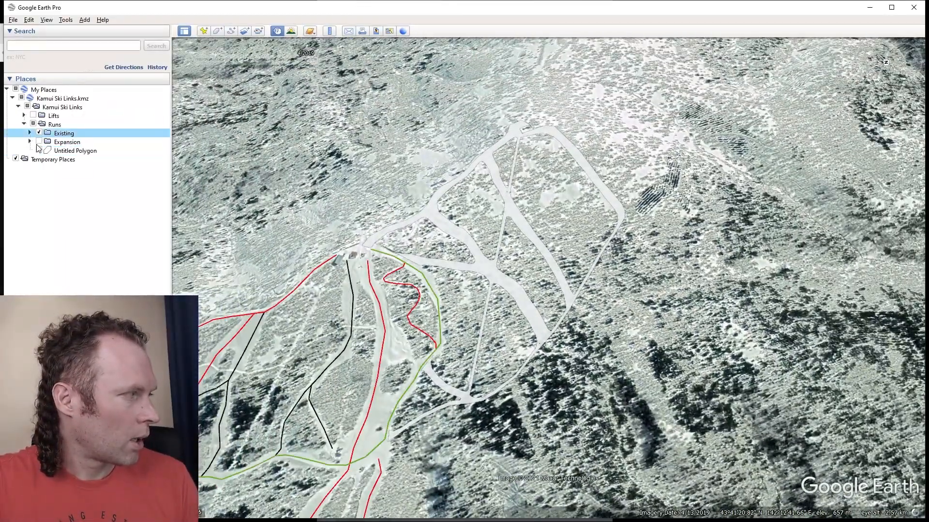
{"action": "left_click", "coordinate": [38, 142]}
{"action": "left_click", "coordinate": [33, 115]}
{"action": "scroll", "coordinate": [323, 193], "scroll_direction": "down", "scroll_amount": 2}
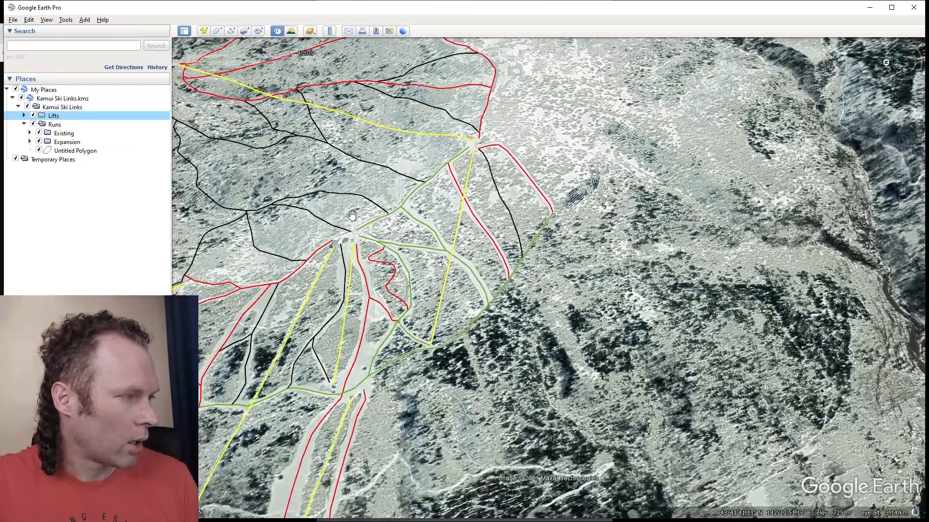
{"action": "middle_click_drag", "start_coordinate": [475, 214], "coordinate": [499, 154]}
{"action": "left_click_drag", "start_coordinate": [499, 154], "coordinate": [486, 188]}
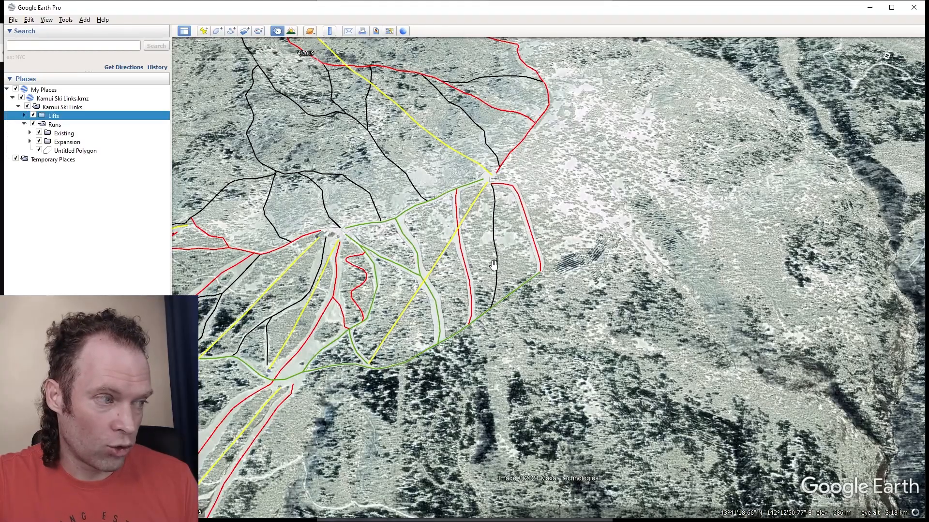
{"action": "scroll", "coordinate": [498, 208], "scroll_direction": "up", "scroll_amount": 2}
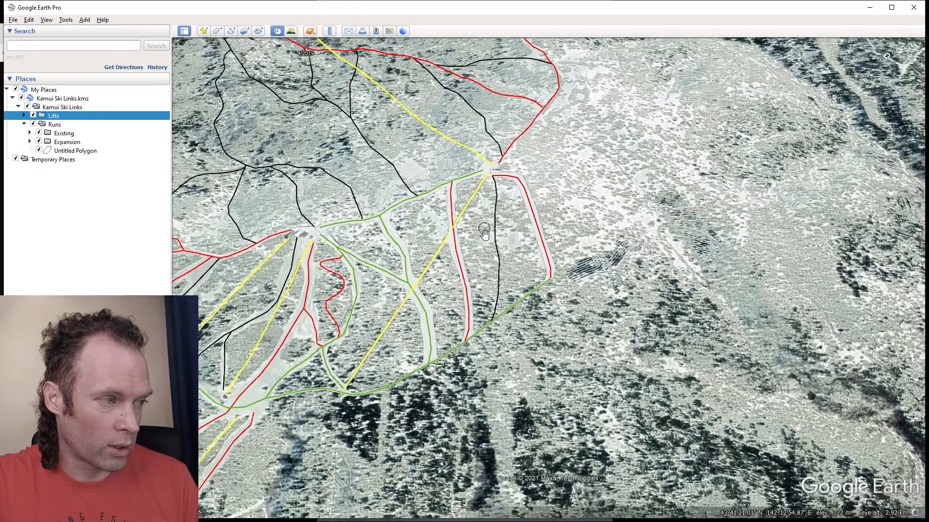
{"action": "scroll", "coordinate": [494, 262], "scroll_direction": "down", "scroll_amount": 3}
{"action": "middle_click_drag", "start_coordinate": [344, 262], "coordinate": [531, 249]}
{"action": "left_click_drag", "start_coordinate": [530, 249], "coordinate": [695, 208]}
{"action": "middle_click_drag", "start_coordinate": [404, 205], "coordinate": [634, 209]}
{"action": "left_click_drag", "start_coordinate": [339, 238], "coordinate": [521, 219]}
{"action": "middle_click_drag", "start_coordinate": [521, 219], "coordinate": [484, 237]}
{"action": "scroll", "coordinate": [484, 237], "scroll_direction": "up", "scroll_amount": 2}
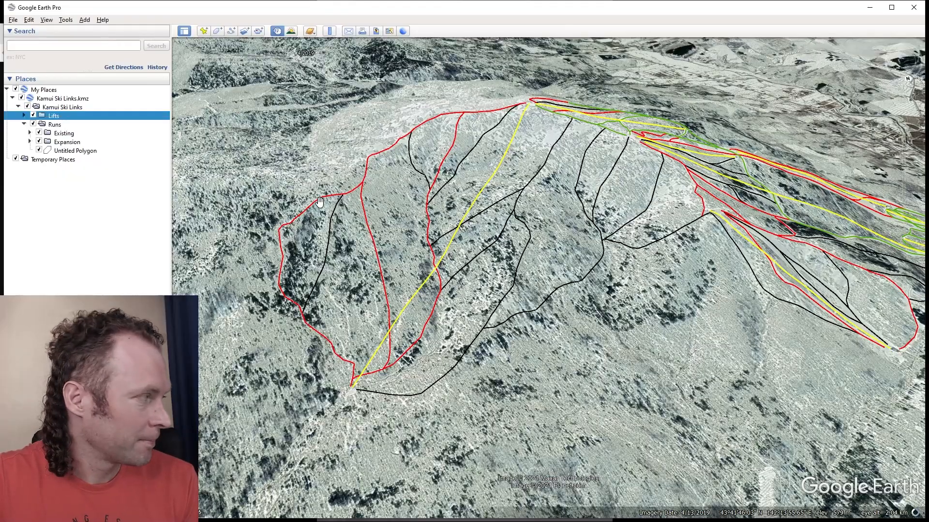
Reopen the untitled polygon for editing and extend it from the summit along the outer red ridge run.
{"action": "double_click", "coordinate": [87, 151]}
{"action": "right_click", "coordinate": [92, 152]}
{"action": "left_click", "coordinate": [114, 273]}
{"action": "scroll", "coordinate": [387, 213], "scroll_direction": "down", "scroll_amount": 3}
{"action": "left_click", "coordinate": [369, 218]}
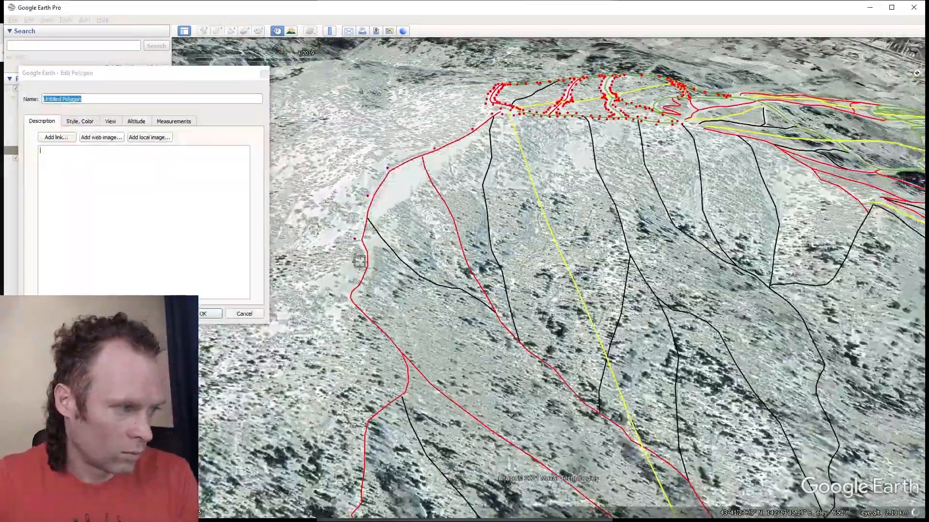
{"action": "left_click", "coordinate": [336, 318]}
{"action": "left_click", "coordinate": [370, 339]}
{"action": "left_click", "coordinate": [398, 359]}
{"action": "mouse_move", "coordinate": [409, 367]}
{"action": "left_mouse_down"}
{"action": "mouse_move", "coordinate": [525, 387]}
{"action": "mouse_move", "coordinate": [532, 338]}
{"action": "left_mouse_up"}
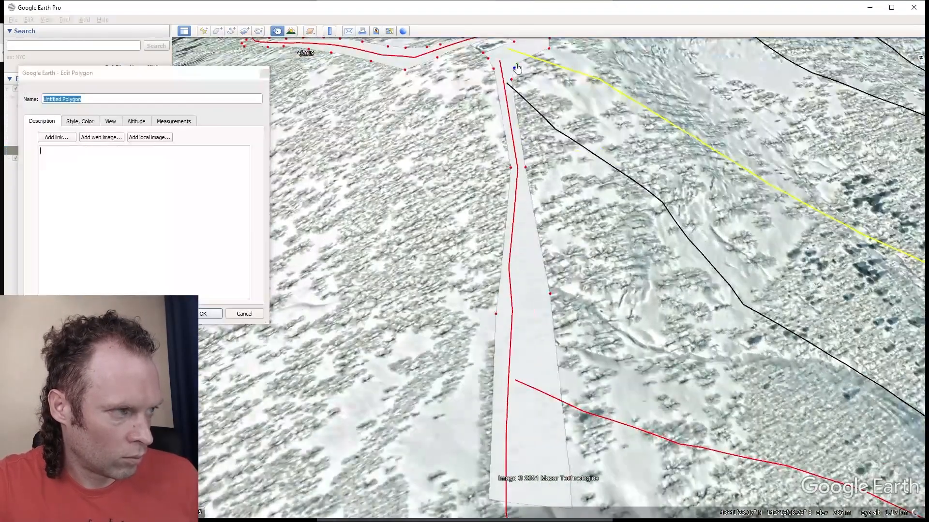
Continue both edges of the polygon down the winding outer red run to the base of the far-side lift.
{"action": "left_click_drag", "start_coordinate": [494, 113], "coordinate": [501, 328]}
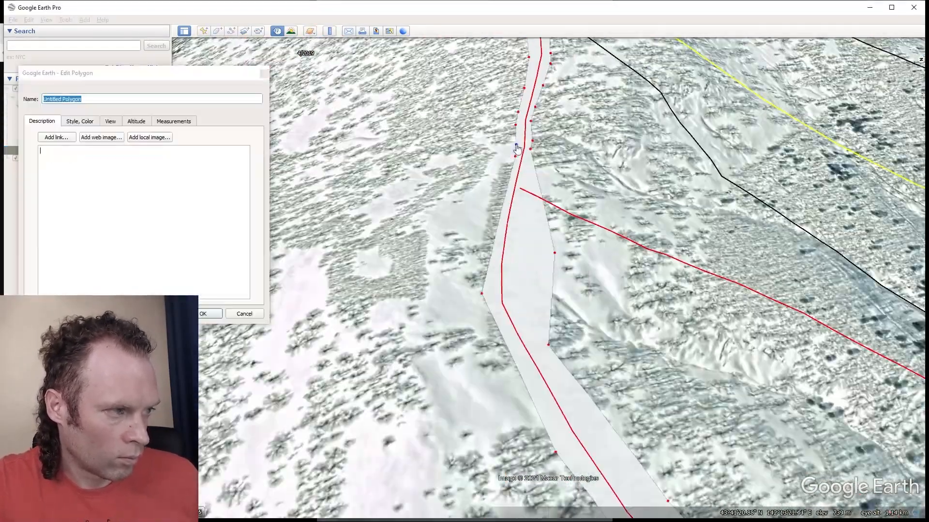
{"action": "mouse_move", "coordinate": [516, 149]}
{"action": "left_mouse_down"}
{"action": "mouse_move", "coordinate": [499, 317]}
{"action": "mouse_move", "coordinate": [512, 348]}
{"action": "left_mouse_up"}
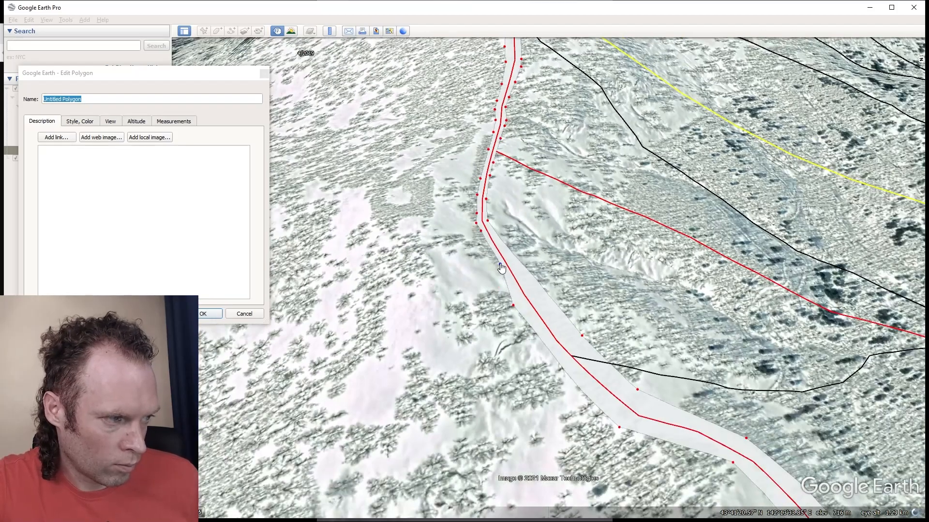
{"action": "mouse_move", "coordinate": [527, 309]}
{"action": "left_mouse_down"}
{"action": "mouse_move", "coordinate": [624, 412]}
{"action": "mouse_move", "coordinate": [747, 468]}
{"action": "mouse_move", "coordinate": [630, 411]}
{"action": "mouse_move", "coordinate": [586, 338]}
{"action": "left_mouse_up"}
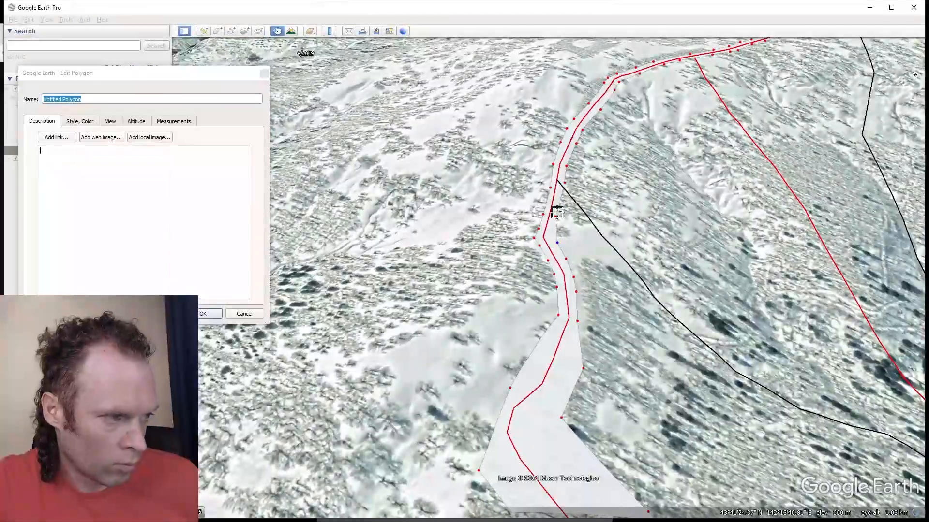
{"action": "left_click_drag", "start_coordinate": [557, 212], "coordinate": [551, 141]}
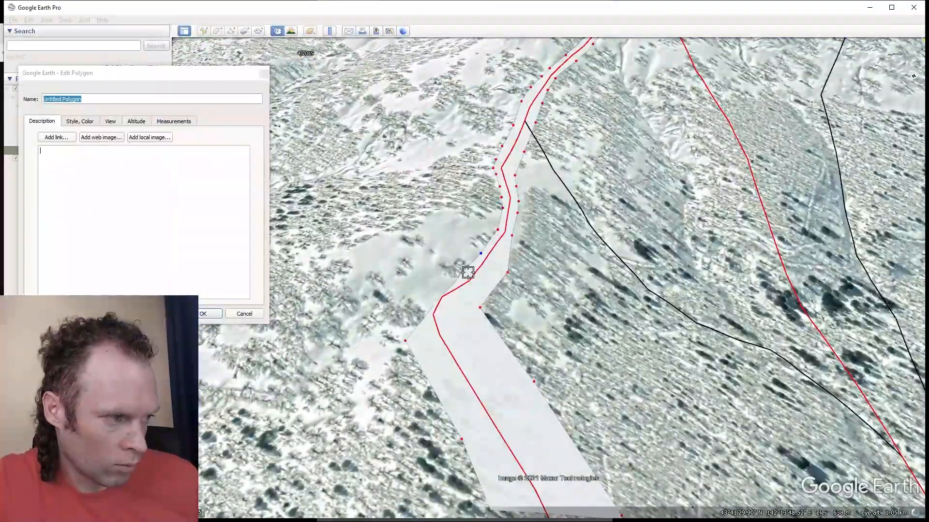
{"action": "left_click_drag", "start_coordinate": [467, 272], "coordinate": [420, 301]}
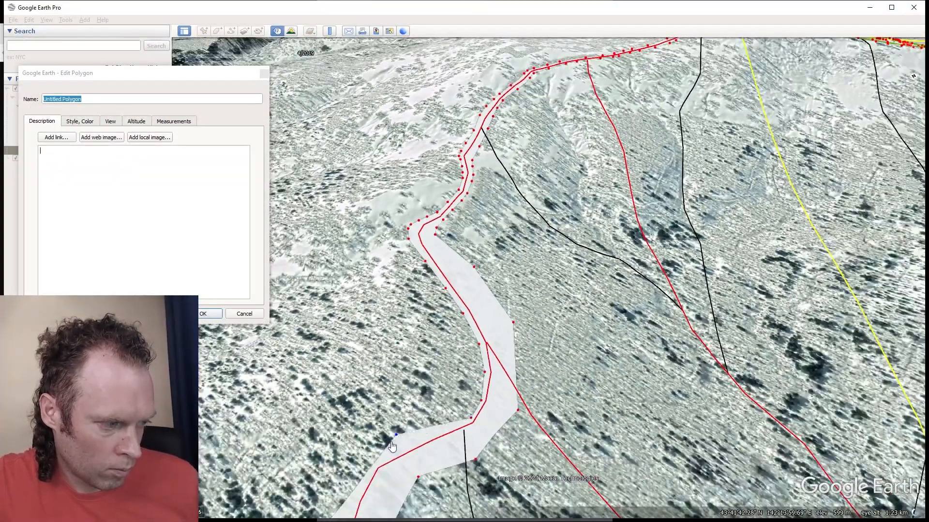
{"action": "left_click_drag", "start_coordinate": [377, 465], "coordinate": [489, 416]}
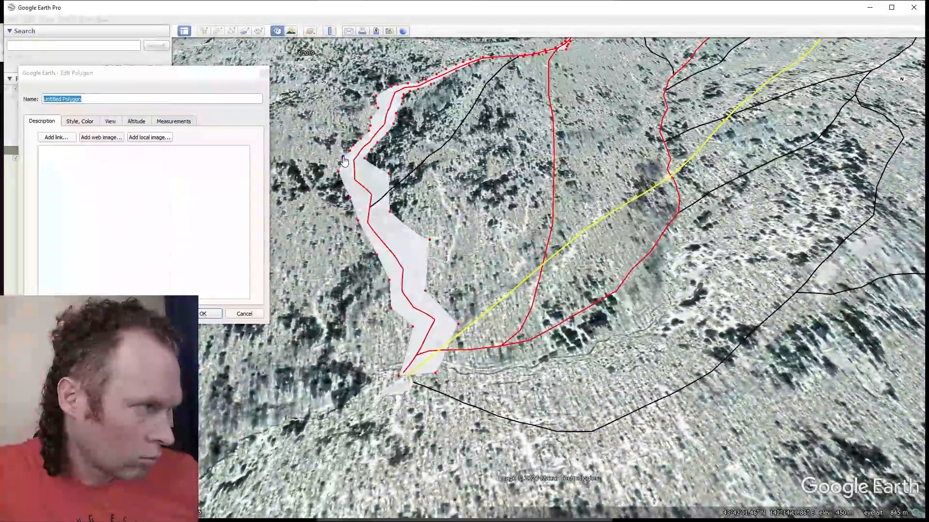
{"action": "left_click_drag", "start_coordinate": [343, 161], "coordinate": [379, 257]}
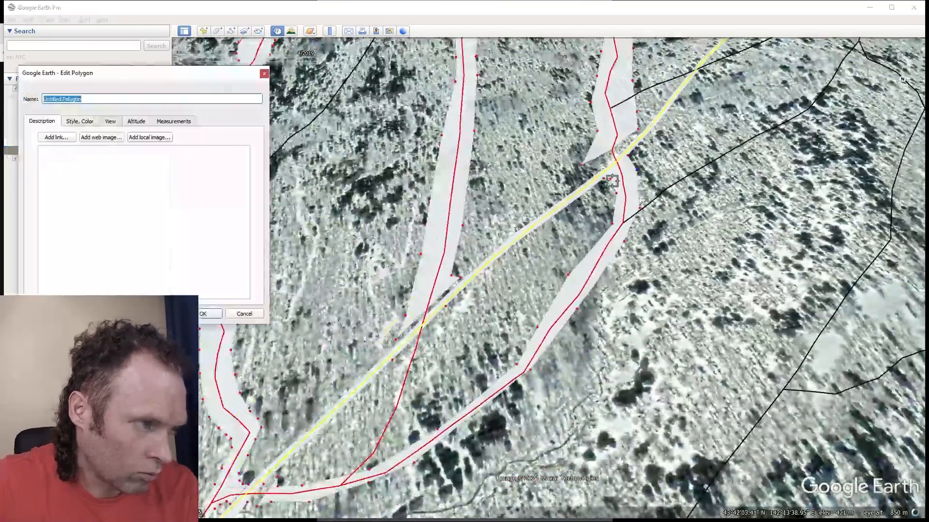
Shape the polygon's inner edge along the curved red run below the lift crossing, and continue along the neighbouring red run.
{"action": "left_click", "coordinate": [611, 183]}
{"action": "left_click", "coordinate": [615, 212]}
{"action": "left_click_drag", "start_coordinate": [568, 275], "coordinate": [602, 246]}
{"action": "left_click", "coordinate": [576, 292]}
{"action": "left_click_drag", "start_coordinate": [537, 327], "coordinate": [546, 328]}
{"action": "left_click_drag", "start_coordinate": [517, 364], "coordinate": [521, 370]}
{"action": "left_click", "coordinate": [474, 403]}
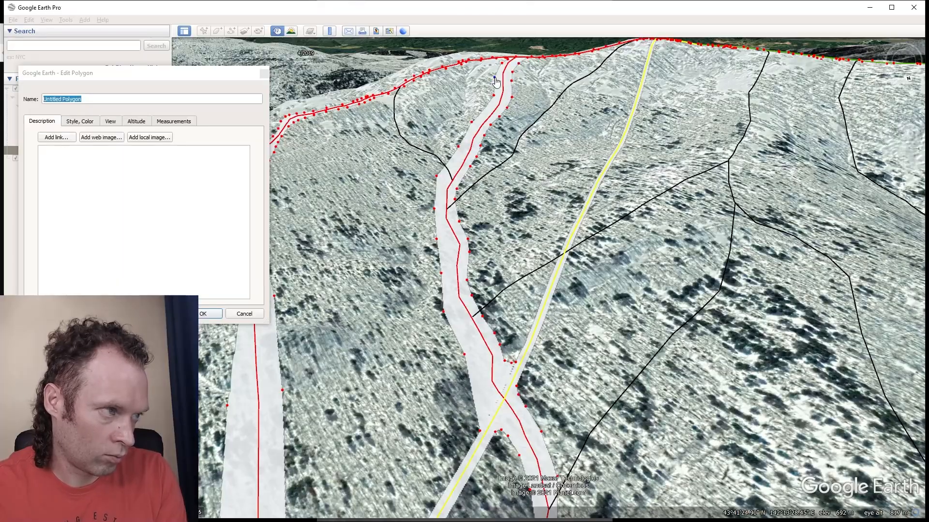
{"action": "left_click_drag", "start_coordinate": [439, 223], "coordinate": [467, 358]}
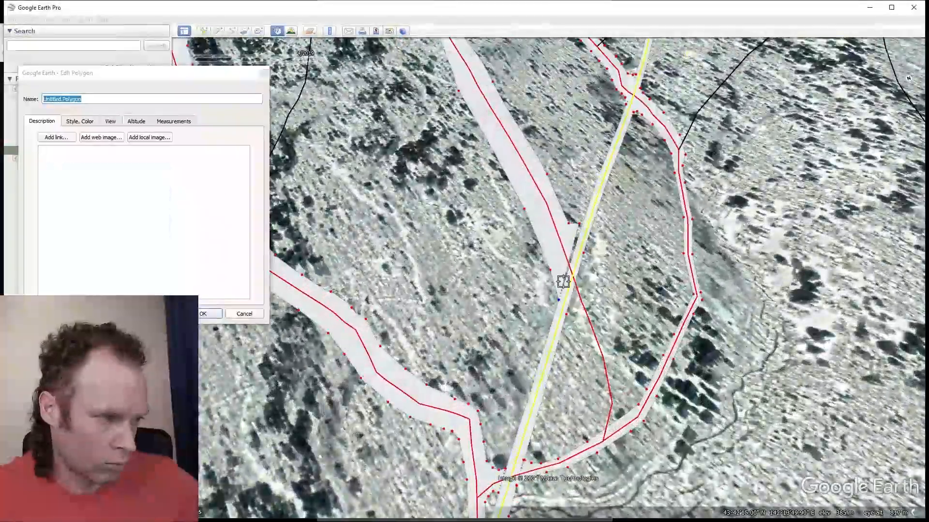
{"action": "mouse_move", "coordinate": [563, 282]}
{"action": "left_mouse_down"}
{"action": "mouse_move", "coordinate": [594, 406]}
{"action": "mouse_move", "coordinate": [618, 364]}
{"action": "left_mouse_up"}
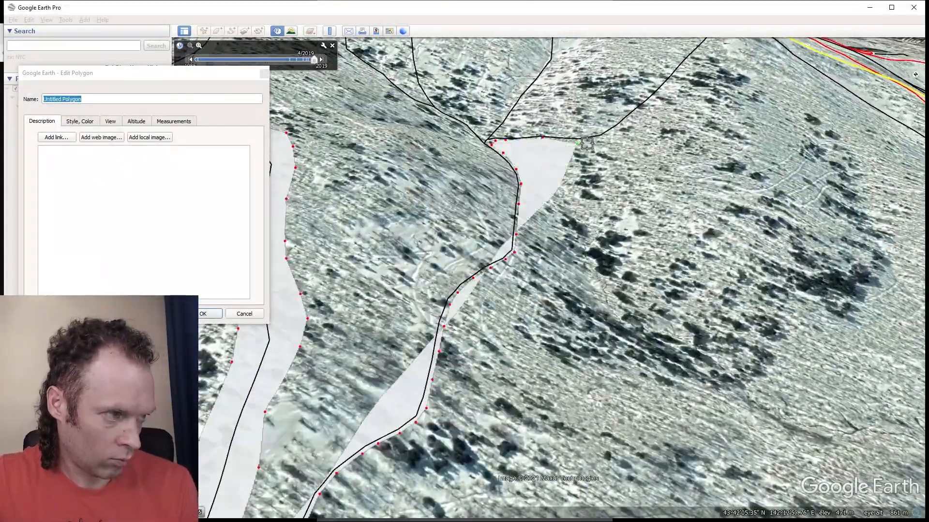
Trace the polygon's return edge down the narrow black connecting run towards the wide black run.
{"action": "scroll", "coordinate": [544, 222], "scroll_direction": "down", "scroll_amount": 3}
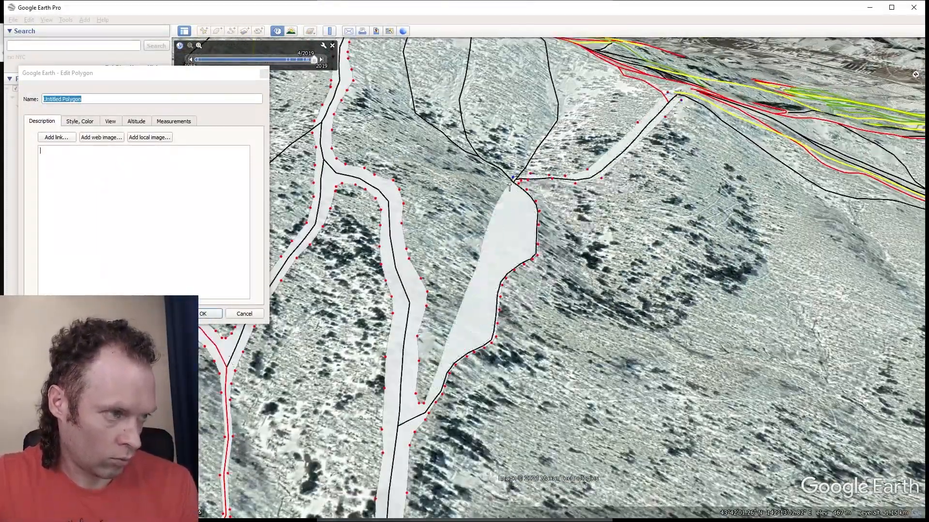
{"action": "scroll", "coordinate": [522, 190], "scroll_direction": "up", "scroll_amount": 5}
{"action": "left_click", "coordinate": [509, 369]}
{"action": "left_click", "coordinate": [480, 390]}
{"action": "scroll", "coordinate": [484, 411], "scroll_direction": "down", "scroll_amount": 2}
{"action": "left_click", "coordinate": [542, 352]}
{"action": "left_click", "coordinate": [540, 371]}
{"action": "left_click", "coordinate": [534, 385]}
{"action": "left_click", "coordinate": [506, 399]}
{"action": "left_click", "coordinate": [480, 421]}
{"action": "left_click", "coordinate": [469, 441]}
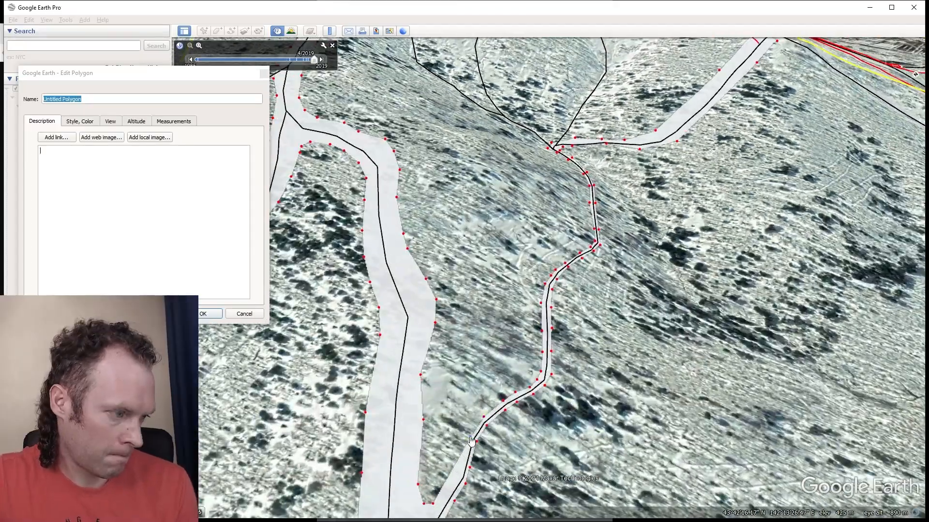
Refine the polygon's edge points so they closely follow the narrow black connecting run.
{"action": "scroll", "coordinate": [459, 435], "scroll_direction": "down", "scroll_amount": 3}
{"action": "left_click", "coordinate": [203, 314]}
{"action": "left_click", "coordinate": [63, 106]}
{"action": "left_click_drag", "start_coordinate": [470, 218], "coordinate": [463, 224]}
{"action": "left_click_drag", "start_coordinate": [487, 191], "coordinate": [483, 193]}
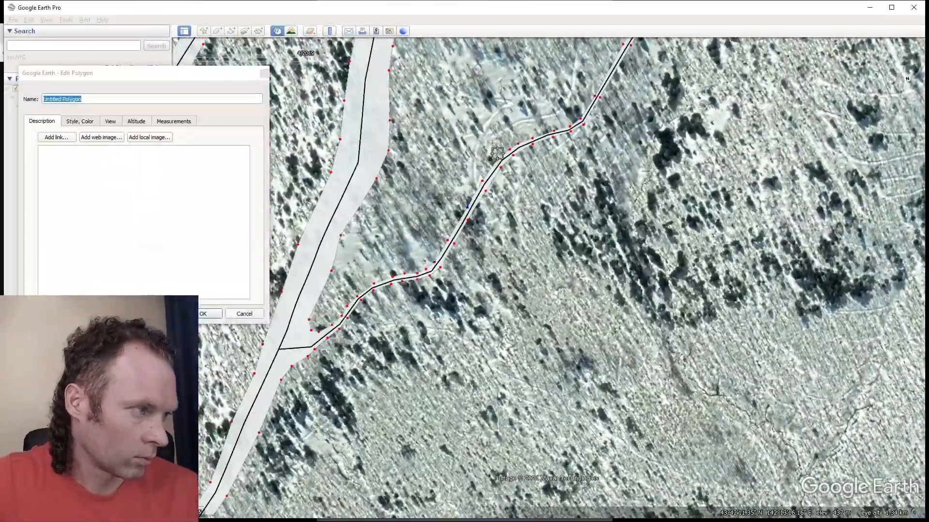
{"action": "scroll", "coordinate": [484, 191], "scroll_direction": "down", "scroll_amount": 3}
{"action": "scroll", "coordinate": [575, 73], "scroll_direction": "up", "scroll_amount": 5}
{"action": "left_click_drag", "start_coordinate": [568, 172], "coordinate": [564, 171]}
{"action": "left_click_drag", "start_coordinate": [576, 138], "coordinate": [572, 138]}
{"action": "left_click_drag", "start_coordinate": [646, 94], "coordinate": [645, 97]}
{"action": "left_click_drag", "start_coordinate": [726, 159], "coordinate": [727, 164]}
{"action": "left_click_drag", "start_coordinate": [569, 99], "coordinate": [564, 92]}
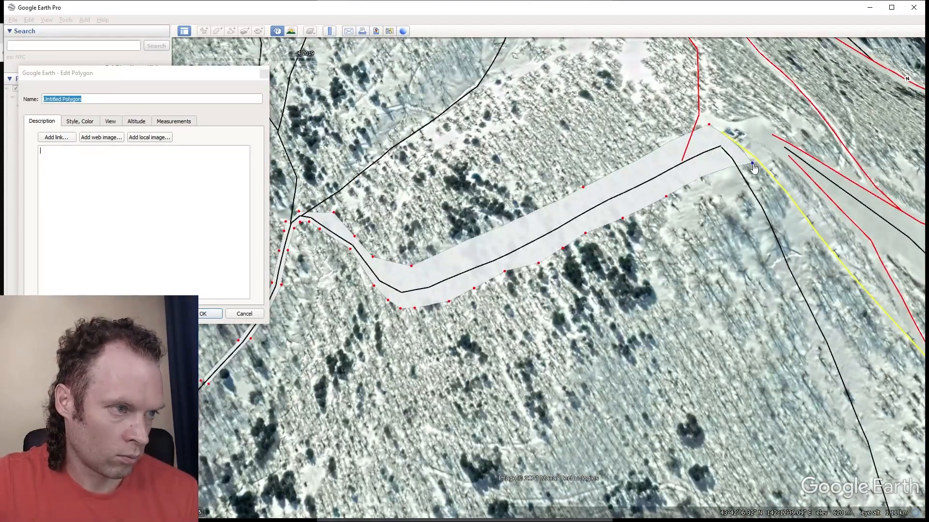
Trace the polygon around the upper end of the black connecting run at the existing lift's top and back along its uphill side.
{"action": "left_click_drag", "start_coordinate": [752, 163], "coordinate": [716, 190]}
{"action": "left_click", "coordinate": [727, 172]}
{"action": "left_click", "coordinate": [720, 148]}
{"action": "left_click", "coordinate": [716, 138]}
{"action": "left_click", "coordinate": [720, 128]}
{"action": "left_click", "coordinate": [681, 145]}
{"action": "left_click", "coordinate": [619, 176]}
{"action": "left_click", "coordinate": [471, 241]}
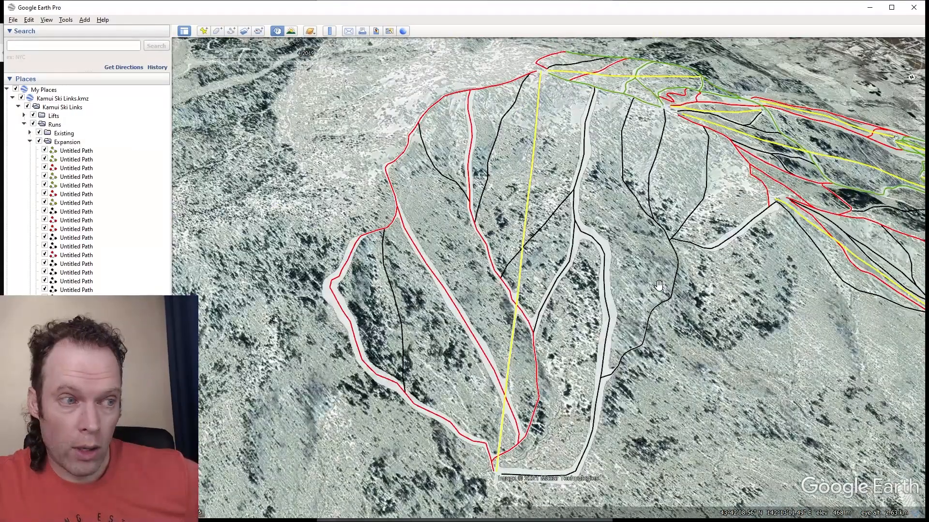
Save the Kamui Ski Links.kmz place, including the expansion, to file.
{"action": "right_click", "coordinate": [48, 101]}
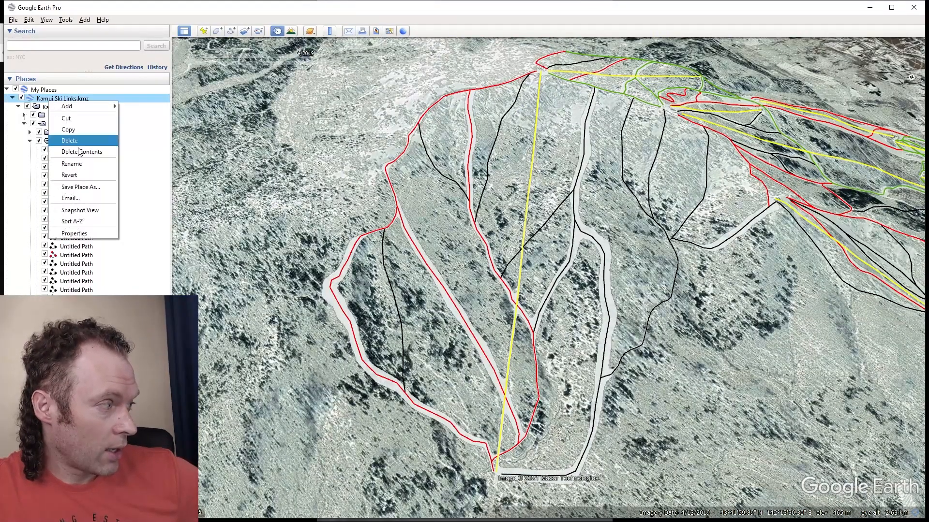
{"action": "left_click", "coordinate": [86, 187]}
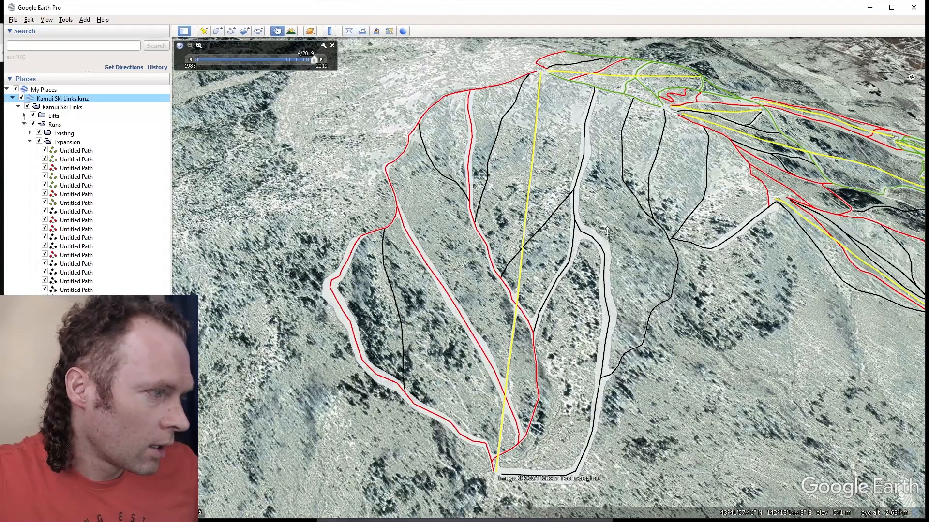
Hide the Expansion, Existing and Lifts folders so only the snow-colored polygon is displayed.
{"action": "middle_click_drag", "start_coordinate": [587, 264], "coordinate": [589, 230]}
{"action": "scroll", "coordinate": [590, 228], "scroll_direction": "down", "scroll_amount": 3}
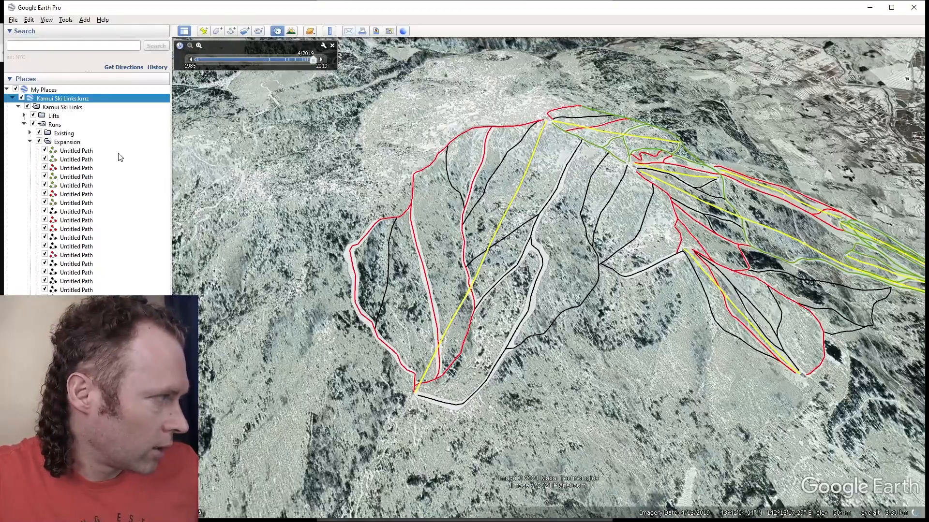
{"action": "left_click", "coordinate": [39, 141]}
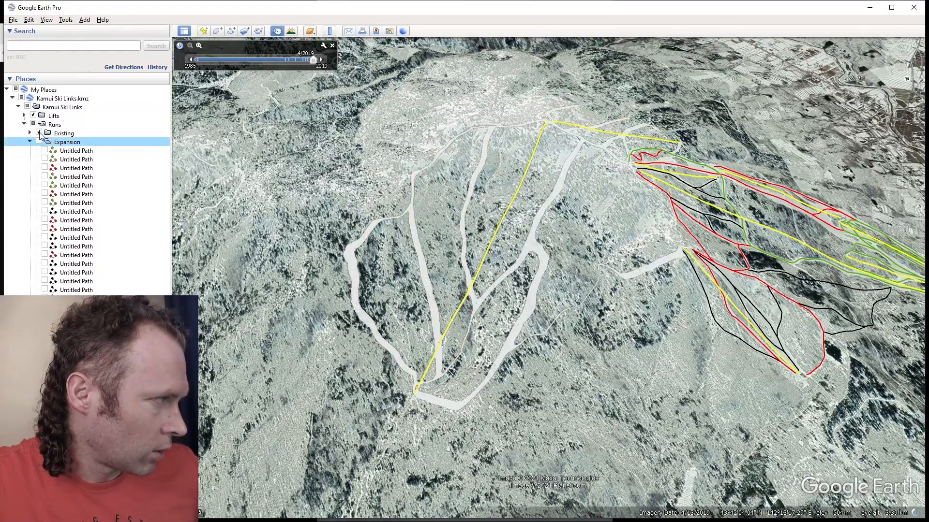
{"action": "left_click", "coordinate": [38, 132]}
{"action": "left_click", "coordinate": [33, 115]}
{"action": "middle_click_drag", "start_coordinate": [527, 205], "coordinate": [564, 252]}
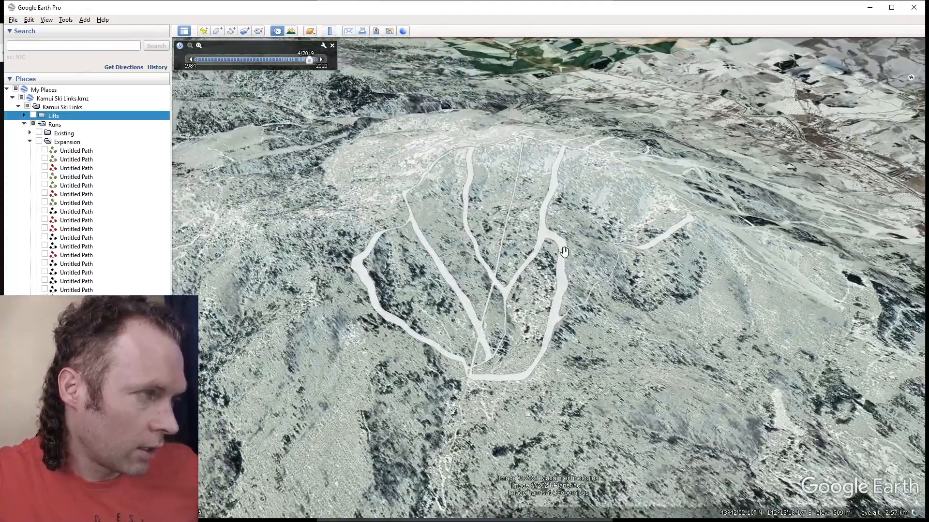
{"action": "mouse_move", "coordinate": [504, 275]}
{"action": "middle_mouse_down"}
{"action": "mouse_move", "coordinate": [538, 236]}
{"action": "mouse_move", "coordinate": [523, 217]}
{"action": "mouse_move", "coordinate": [466, 232]}
{"action": "mouse_move", "coordinate": [504, 252]}
{"action": "middle_mouse_up"}
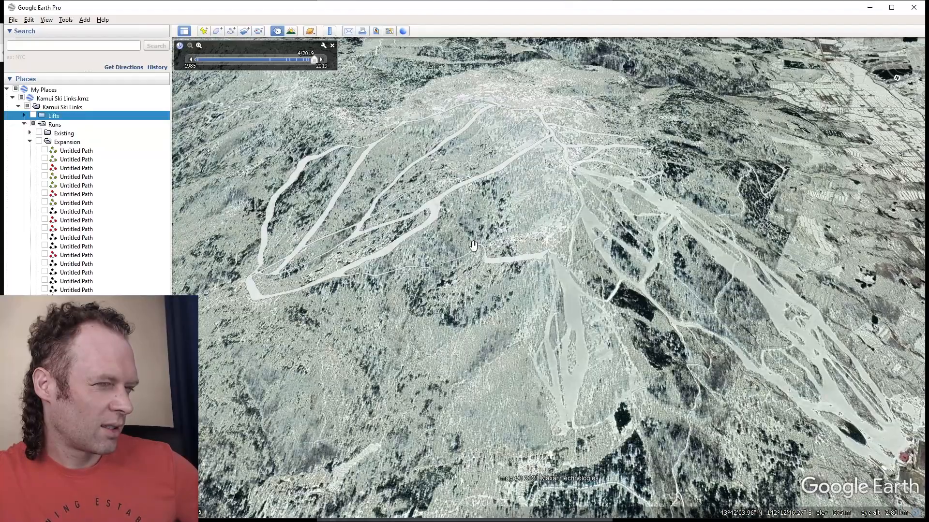
Examine the cleared runs and lift lines of the expansion from several angles against the existing ski area.
{"action": "scroll", "coordinate": [429, 243], "scroll_direction": "down", "scroll_amount": 3}
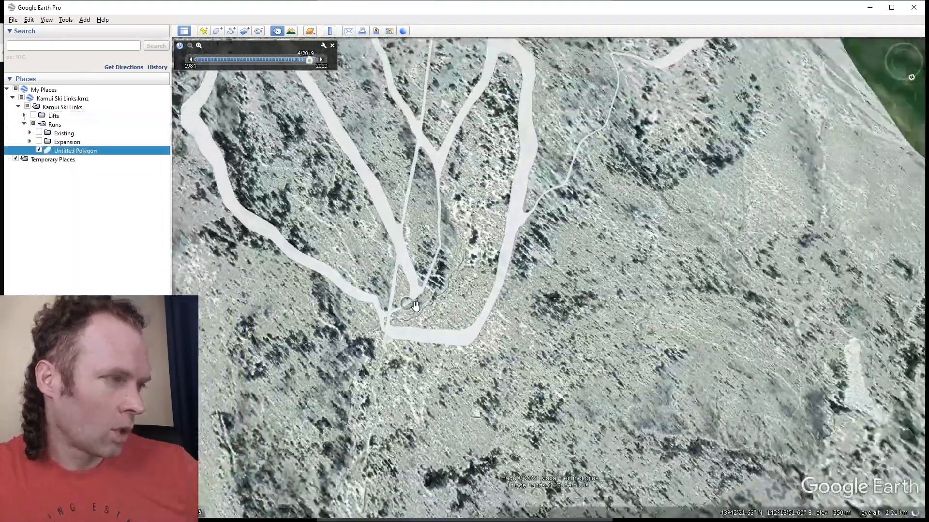
{"action": "scroll", "coordinate": [416, 306], "scroll_direction": "down", "scroll_amount": 2}
{"action": "left_click_drag", "start_coordinate": [447, 130], "coordinate": [508, 387]}
{"action": "middle_click_drag", "start_coordinate": [627, 211], "coordinate": [516, 267]}
{"action": "left_click_drag", "start_coordinate": [517, 266], "coordinate": [565, 272]}
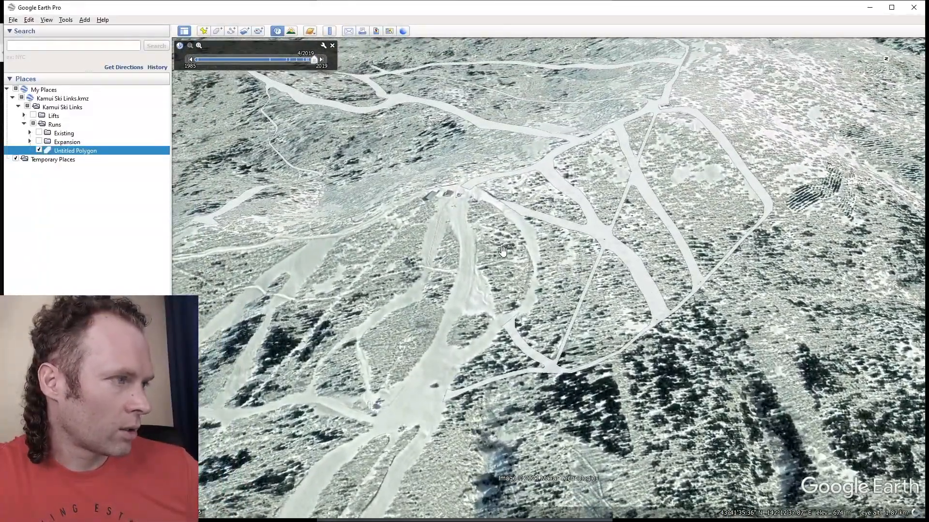
{"action": "middle_click_drag", "start_coordinate": [468, 227], "coordinate": [702, 200]}
{"action": "left_click_drag", "start_coordinate": [311, 166], "coordinate": [419, 206]}
{"action": "middle_click_drag", "start_coordinate": [419, 206], "coordinate": [553, 296]}
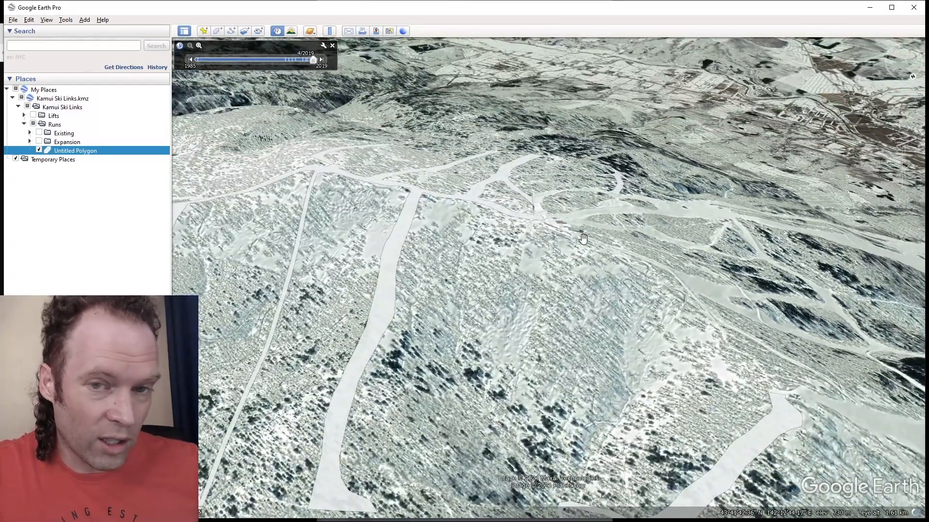
{"action": "left_click_drag", "start_coordinate": [572, 238], "coordinate": [591, 141]}
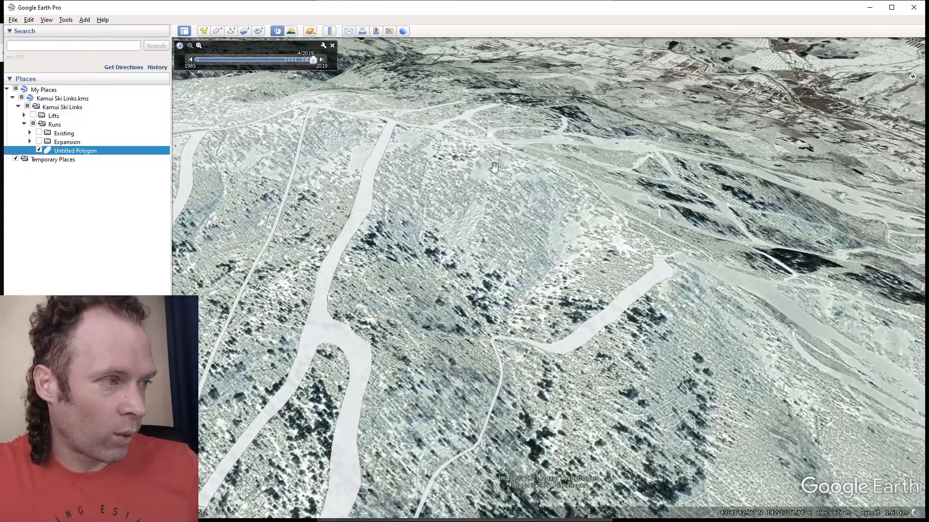
{"action": "left_click_drag", "start_coordinate": [641, 283], "coordinate": [657, 249]}
{"action": "mouse_move", "coordinate": [653, 238]}
{"action": "middle_mouse_down"}
{"action": "mouse_move", "coordinate": [629, 273]}
{"action": "mouse_move", "coordinate": [662, 185]}
{"action": "middle_mouse_up"}
{"action": "left_click_drag", "start_coordinate": [593, 242], "coordinate": [668, 249]}
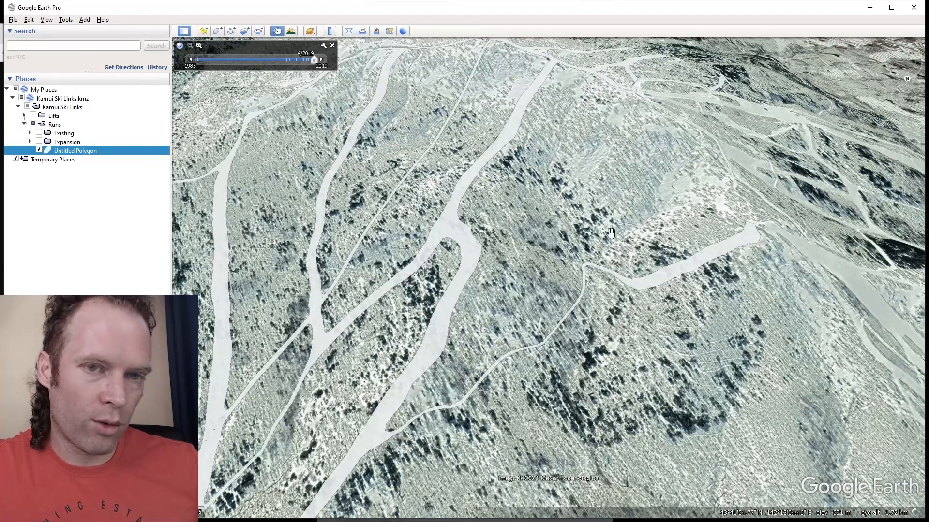
{"action": "mouse_move", "coordinate": [568, 174]}
{"action": "left_mouse_down"}
{"action": "mouse_move", "coordinate": [624, 150]}
{"action": "mouse_move", "coordinate": [580, 176]}
{"action": "left_mouse_up"}
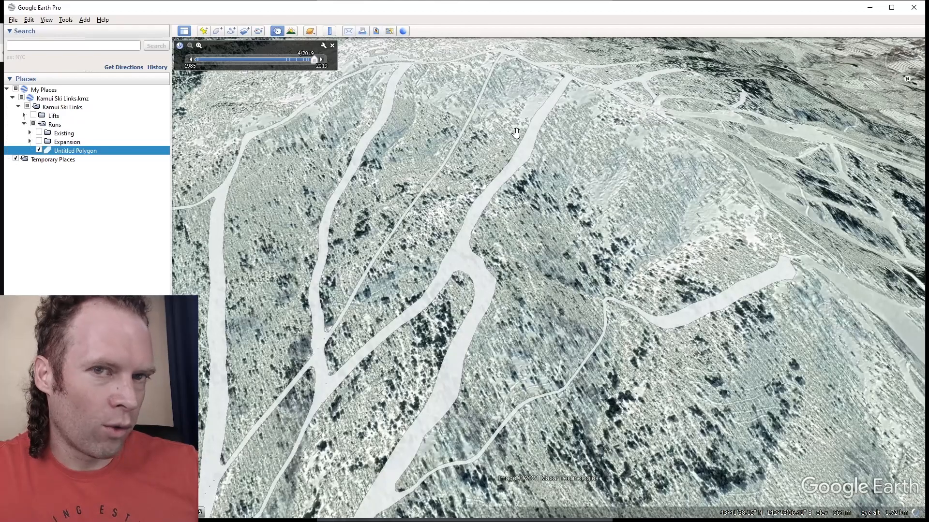
{"action": "middle_click_drag", "start_coordinate": [546, 119], "coordinate": [549, 188]}
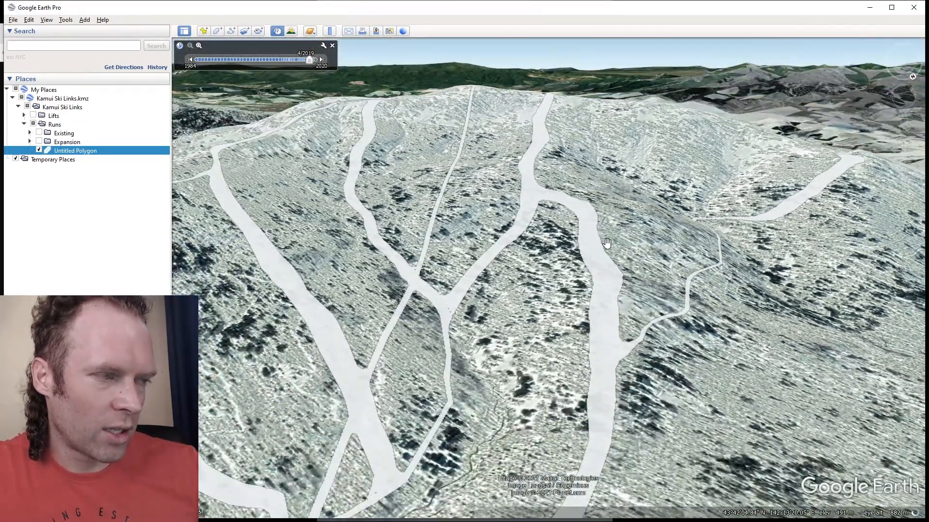
Show the Existing and Expansion run folders again over the snow-colored polygon.
{"action": "middle_click_drag", "start_coordinate": [588, 250], "coordinate": [588, 172]}
{"action": "left_click_drag", "start_coordinate": [587, 173], "coordinate": [580, 87]}
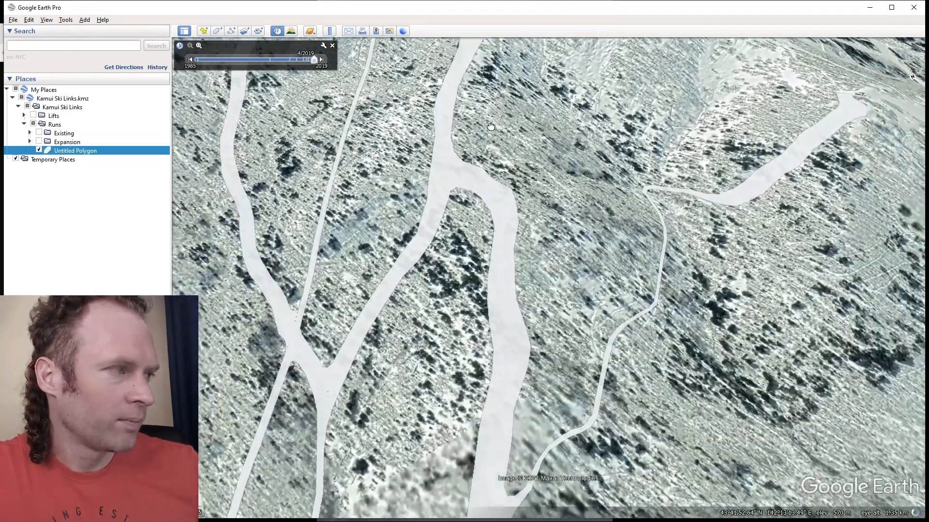
{"action": "scroll", "coordinate": [488, 125], "scroll_direction": "down", "scroll_amount": 2}
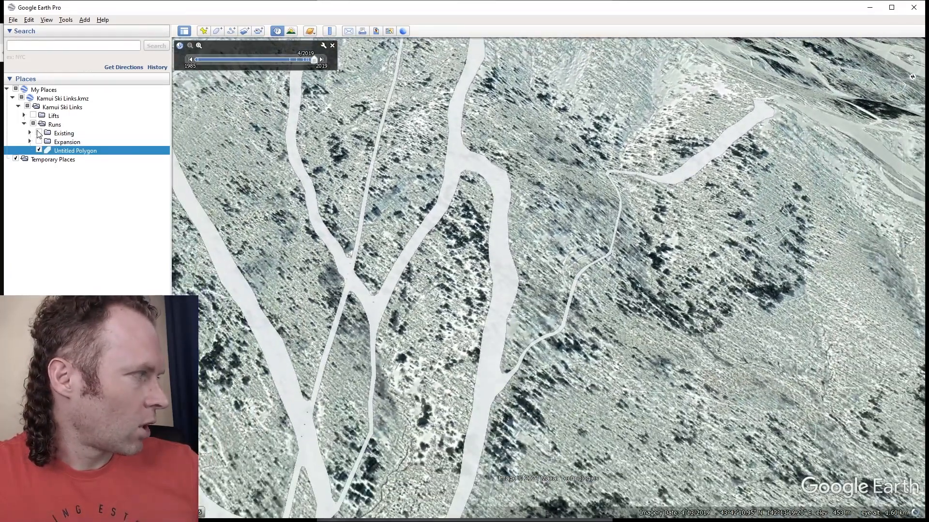
{"action": "left_click", "coordinate": [39, 133]}
{"action": "left_click", "coordinate": [40, 142]}
Change the line color of the long black run down the central wide clearing to red (#ff0000).
{"action": "scroll", "coordinate": [394, 204], "scroll_direction": "down", "scroll_amount": 2}
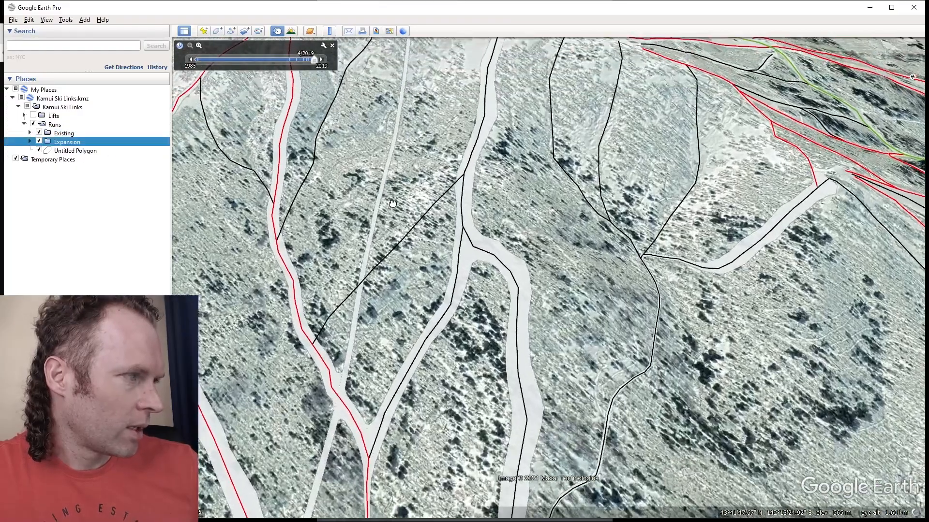
{"action": "scroll", "coordinate": [478, 208], "scroll_direction": "down", "scroll_amount": 1}
{"action": "mouse_move", "coordinate": [478, 208]}
{"action": "middle_mouse_down"}
{"action": "mouse_move", "coordinate": [480, 225]}
{"action": "mouse_move", "coordinate": [482, 194]}
{"action": "middle_mouse_up"}
{"action": "right_click_drag", "start_coordinate": [485, 157], "coordinate": [485, 187]}
{"action": "middle_click_drag", "start_coordinate": [485, 187], "coordinate": [487, 215]}
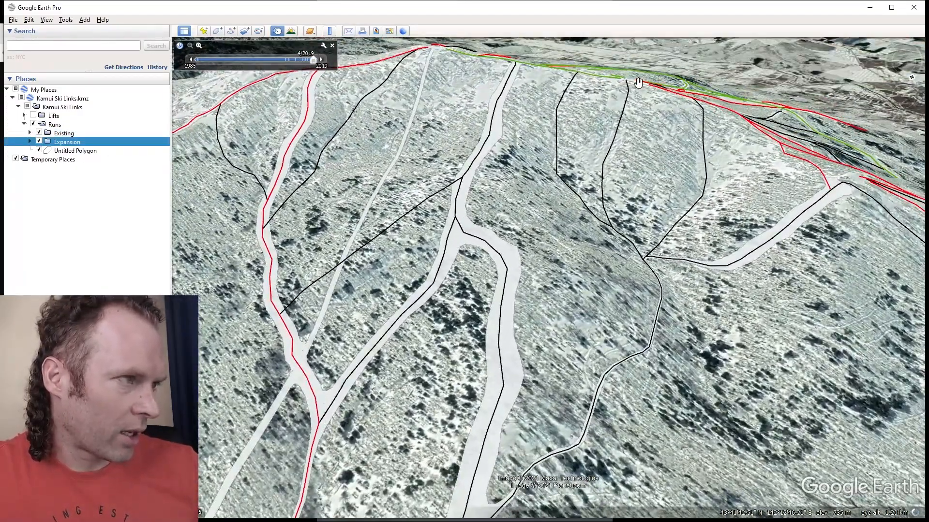
{"action": "scroll", "coordinate": [462, 183], "scroll_direction": "up", "scroll_amount": 1}
{"action": "right_click", "coordinate": [463, 163]}
{"action": "left_click", "coordinate": [490, 267]}
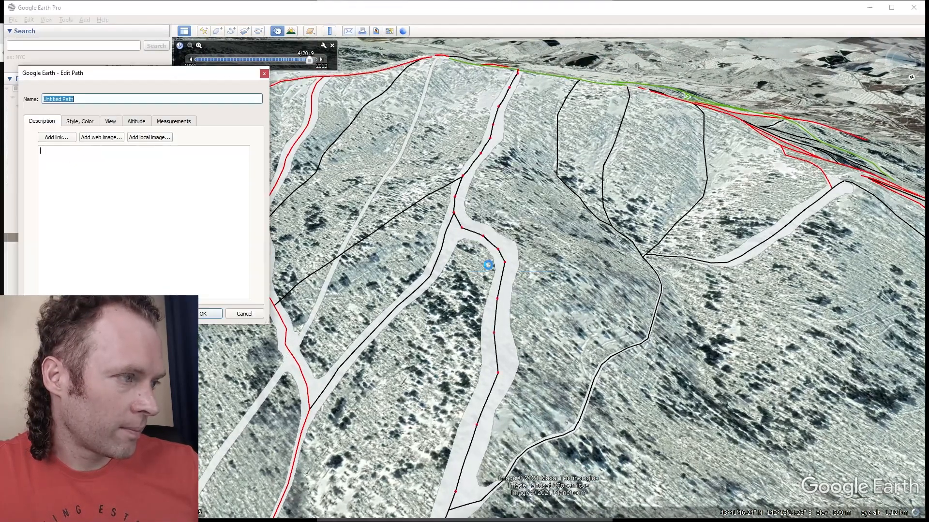
{"action": "left_click", "coordinate": [80, 121]}
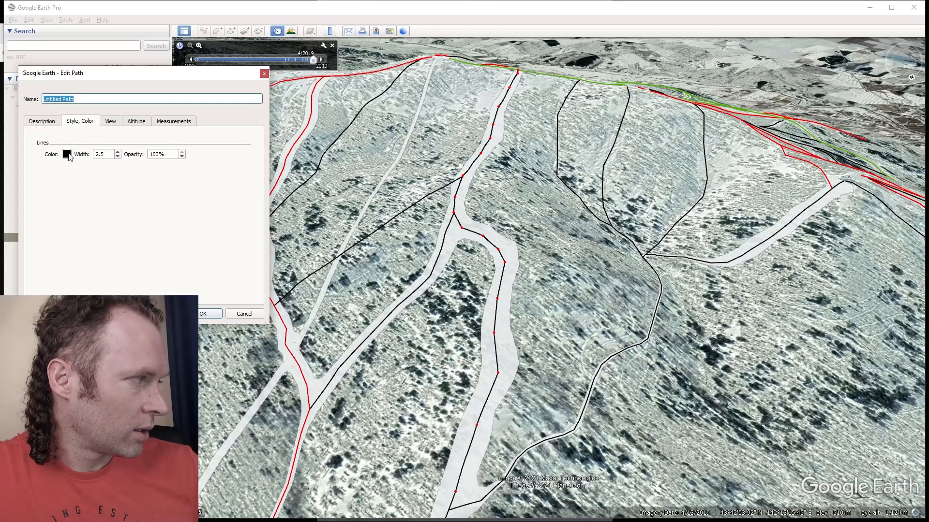
{"action": "left_click", "coordinate": [70, 157]}
{"action": "left_click", "coordinate": [44, 154]}
{"action": "left_click", "coordinate": [203, 296]}
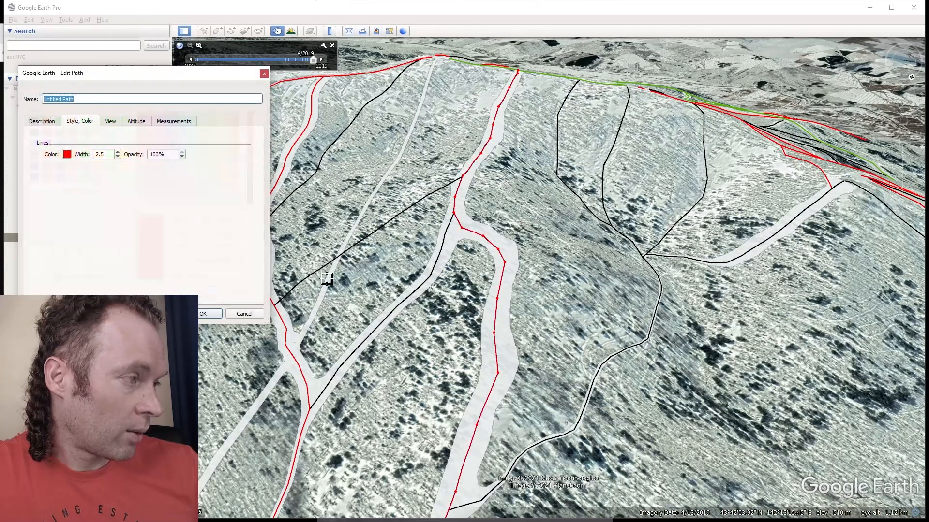
{"action": "left_click", "coordinate": [200, 314]}
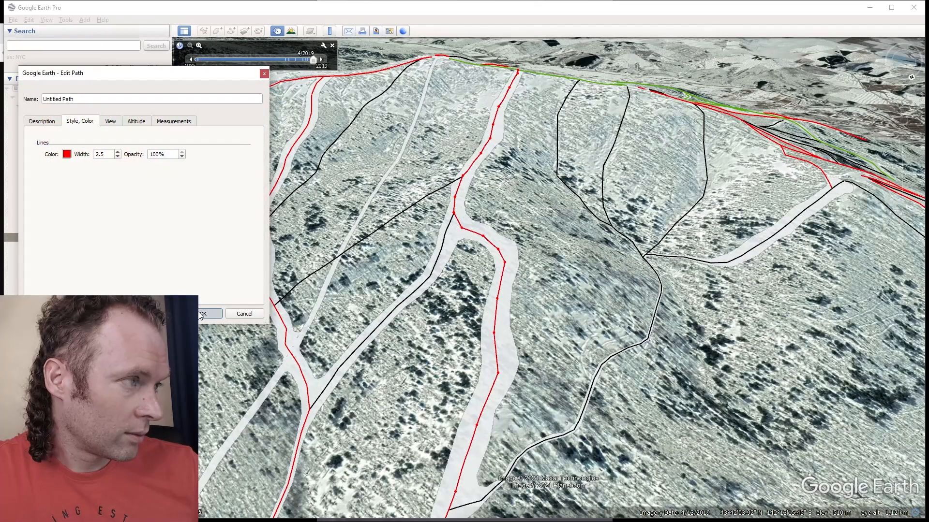
Trim the upper points off the red central run so it starts at the black run branching off mid-slope, and save the path.
{"action": "left_click_drag", "start_coordinate": [518, 73], "coordinate": [511, 81]}
{"action": "key", "text": "Delete"}
{"action": "key", "text": "Delete"}
{"action": "key", "text": "Delete"}
{"action": "key", "text": "Delete"}
{"action": "key", "text": "Delete"}
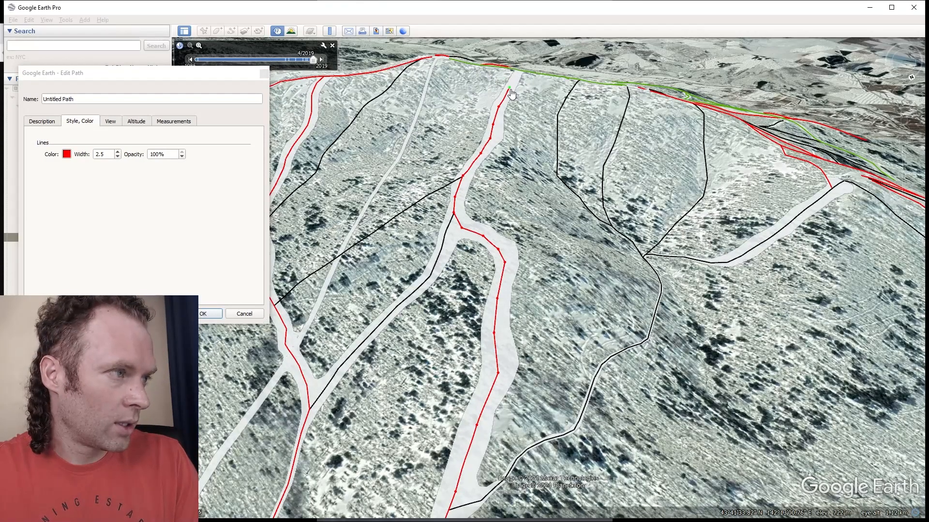
{"action": "key", "text": "Delete"}
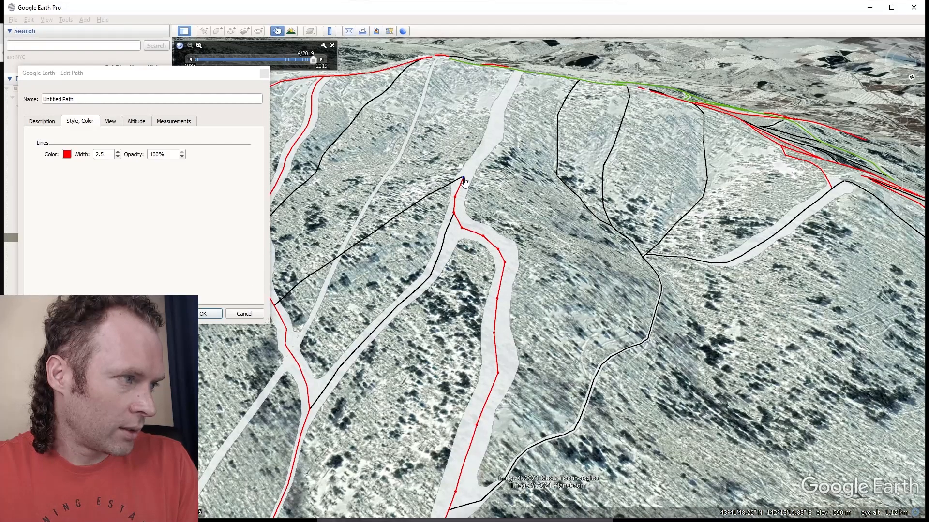
{"action": "left_click", "coordinate": [211, 314]}
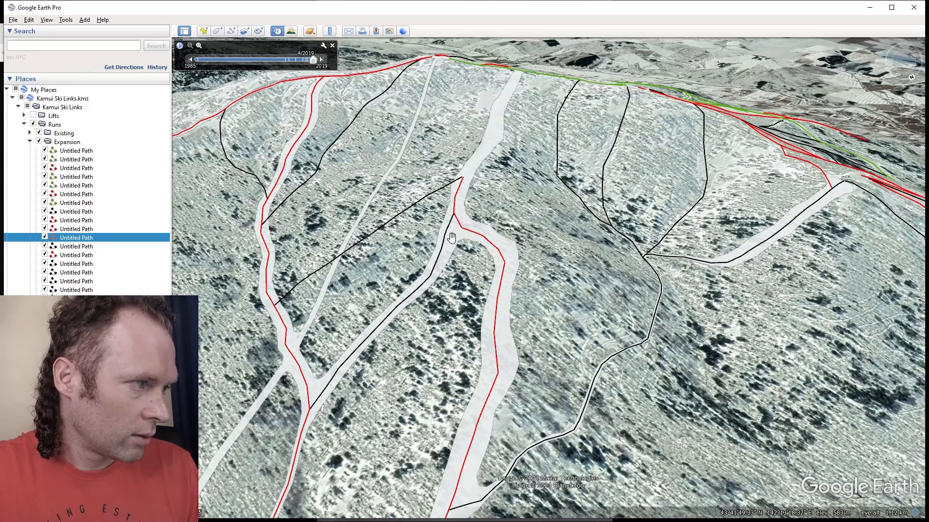
Draw a new black path up the central clearing from the red run's trimmed end to the green ridge run.
{"action": "middle_click_drag", "start_coordinate": [467, 393], "coordinate": [426, 256]}
{"action": "left_click_drag", "start_coordinate": [426, 256], "coordinate": [523, 373]}
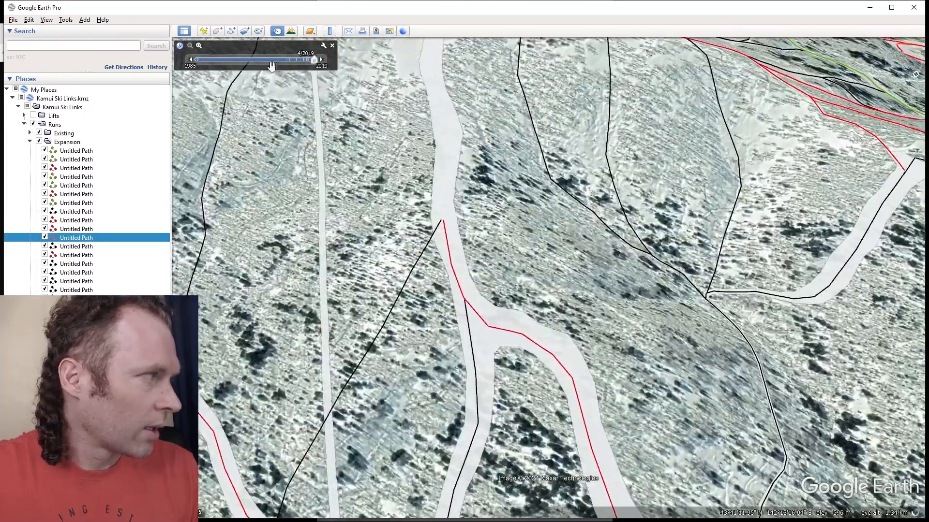
{"action": "left_click", "coordinate": [233, 32]}
{"action": "left_click", "coordinate": [444, 218]}
{"action": "left_click", "coordinate": [440, 198]}
{"action": "left_click", "coordinate": [432, 83]}
{"action": "middle_click_drag", "start_coordinate": [441, 152], "coordinate": [448, 87]}
{"action": "left_click", "coordinate": [444, 111]}
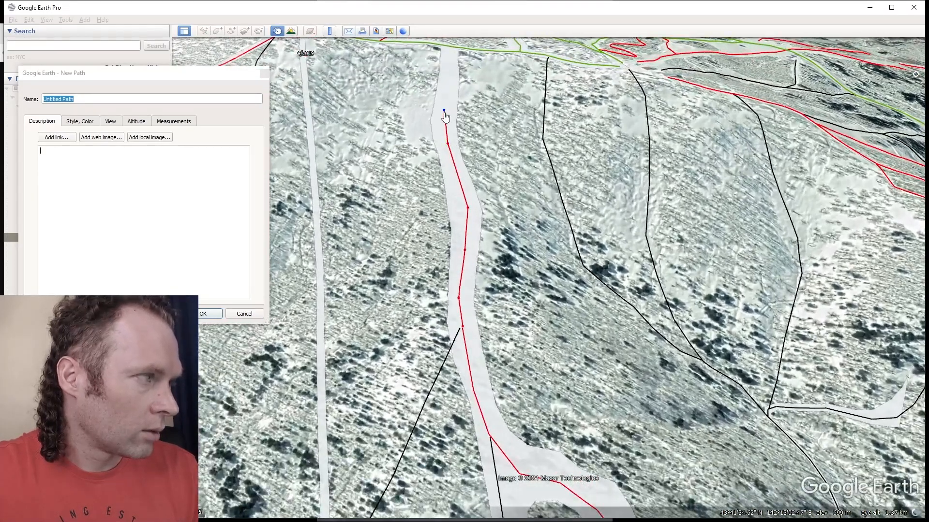
{"action": "left_click", "coordinate": [448, 80]}
{"action": "left_click", "coordinate": [449, 58]}
{"action": "middle_click_drag", "start_coordinate": [448, 189], "coordinate": [460, 48]}
{"action": "scroll", "coordinate": [450, 68], "scroll_direction": "up", "scroll_amount": 3}
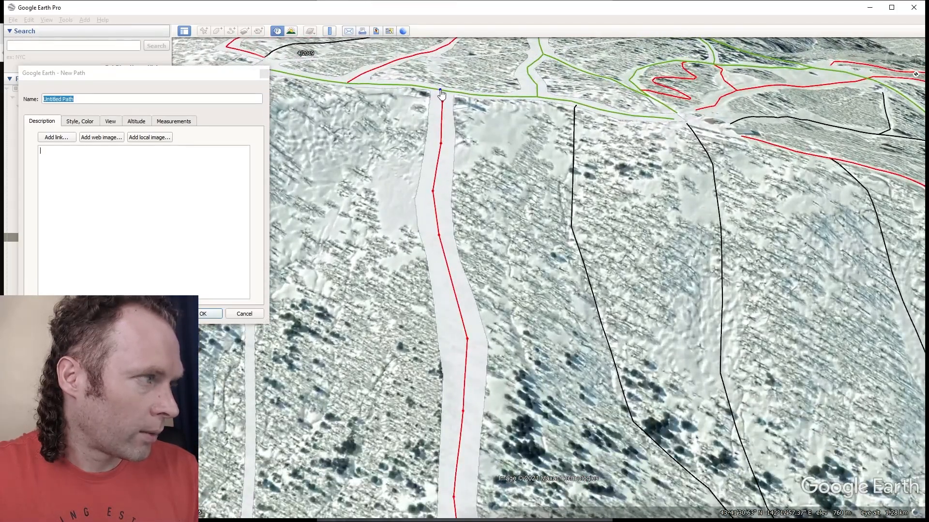
{"action": "left_click", "coordinate": [97, 123]}
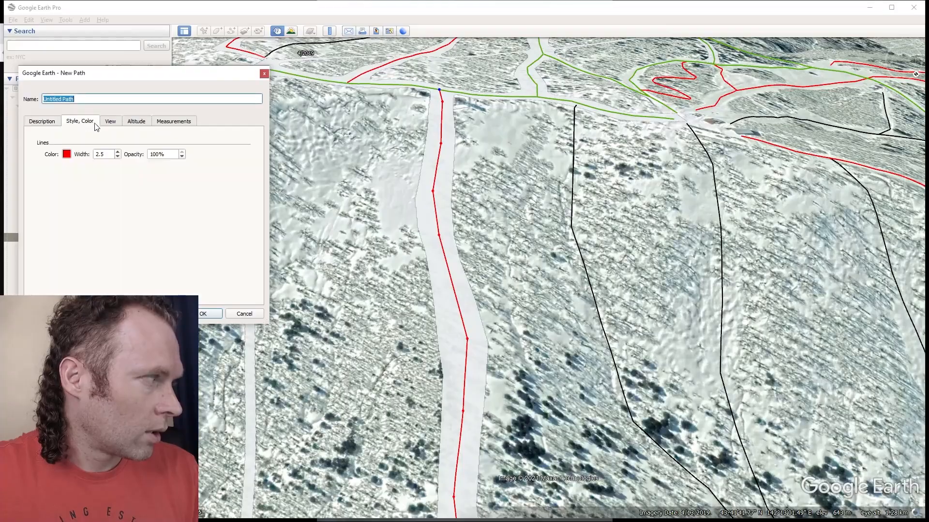
{"action": "left_click", "coordinate": [67, 153]}
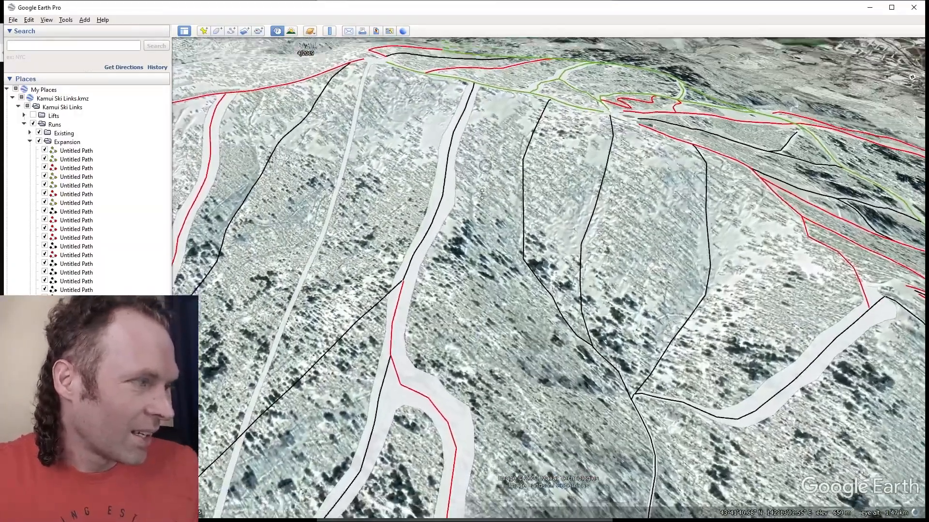
Draw a red (#ff0000) connecting run from the existing lift's top across the slope to the upper part of the central clearing.
{"action": "middle_click_drag", "start_coordinate": [433, 190], "coordinate": [417, 209]}
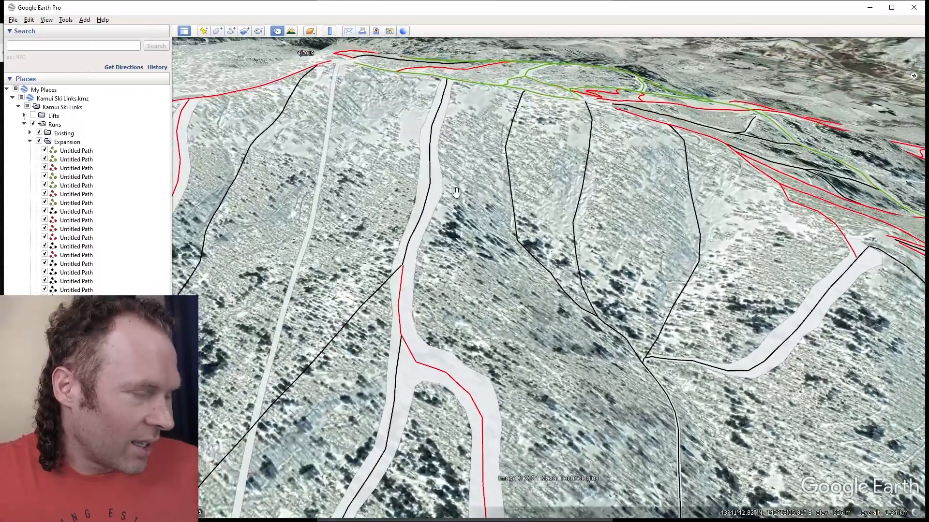
{"action": "middle_click_drag", "start_coordinate": [438, 181], "coordinate": [459, 166]}
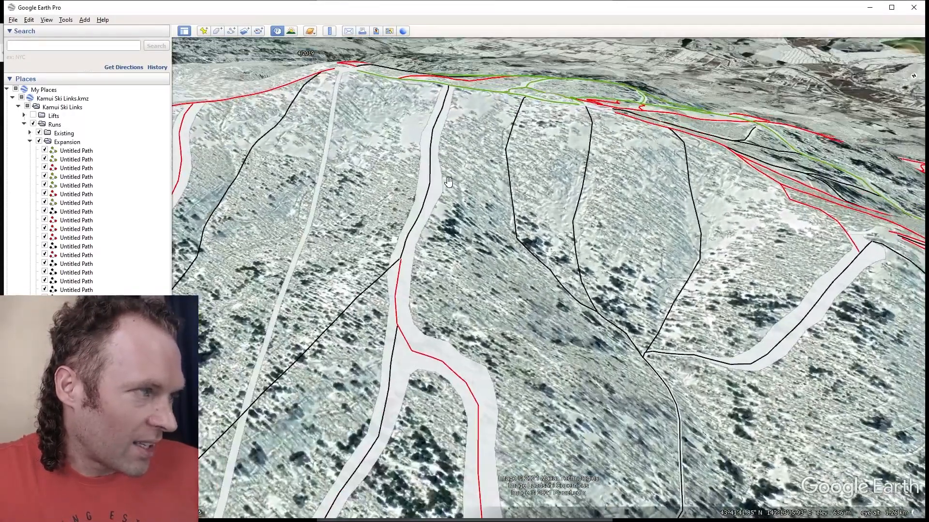
{"action": "left_click_drag", "start_coordinate": [579, 115], "coordinate": [609, 199]}
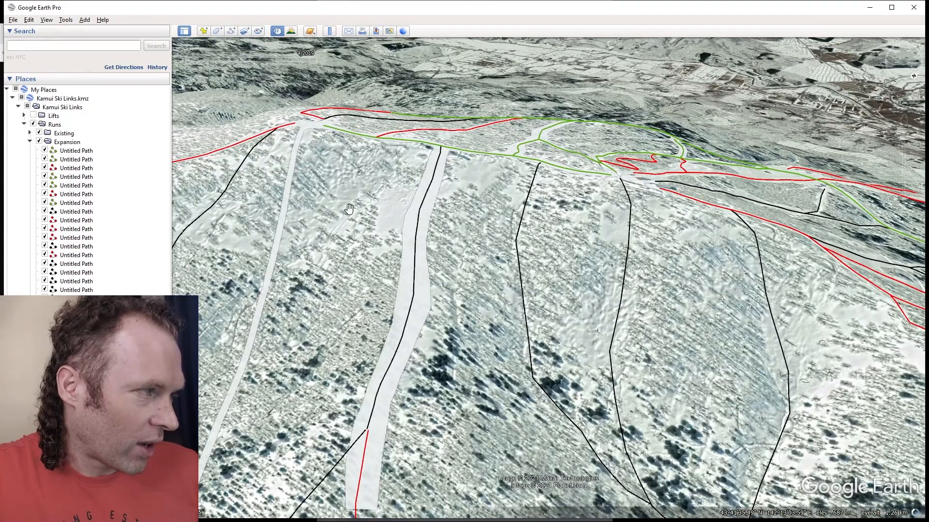
{"action": "left_click", "coordinate": [232, 31]}
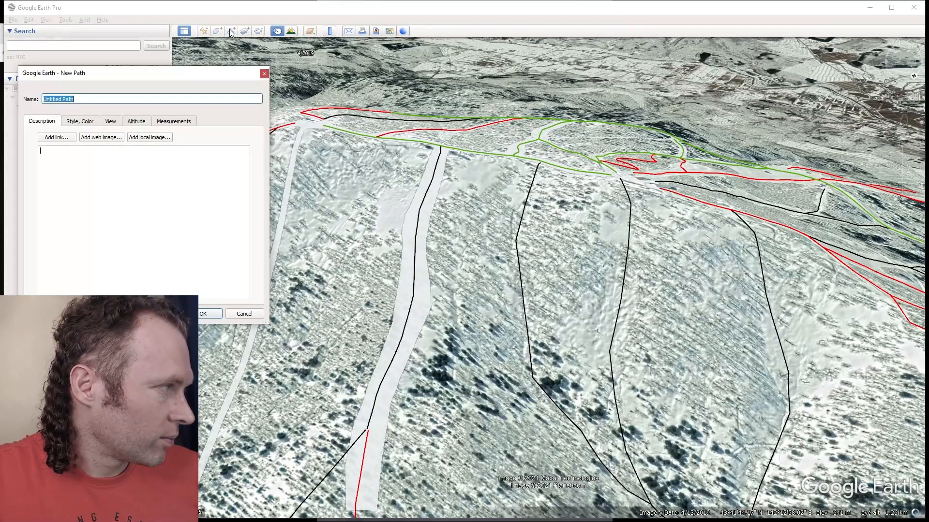
{"action": "left_click", "coordinate": [80, 121]}
{"action": "left_click", "coordinate": [67, 154]}
{"action": "left_click", "coordinate": [43, 153]}
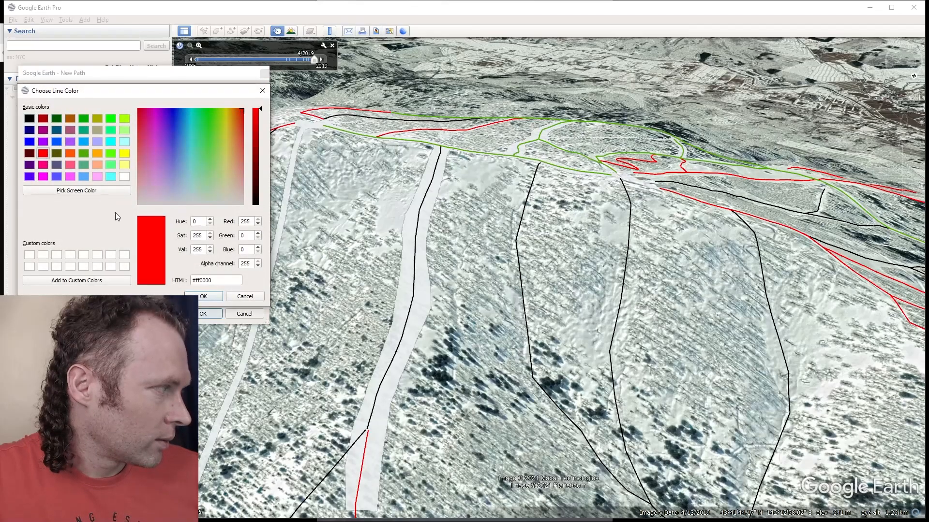
{"action": "left_click", "coordinate": [213, 297]}
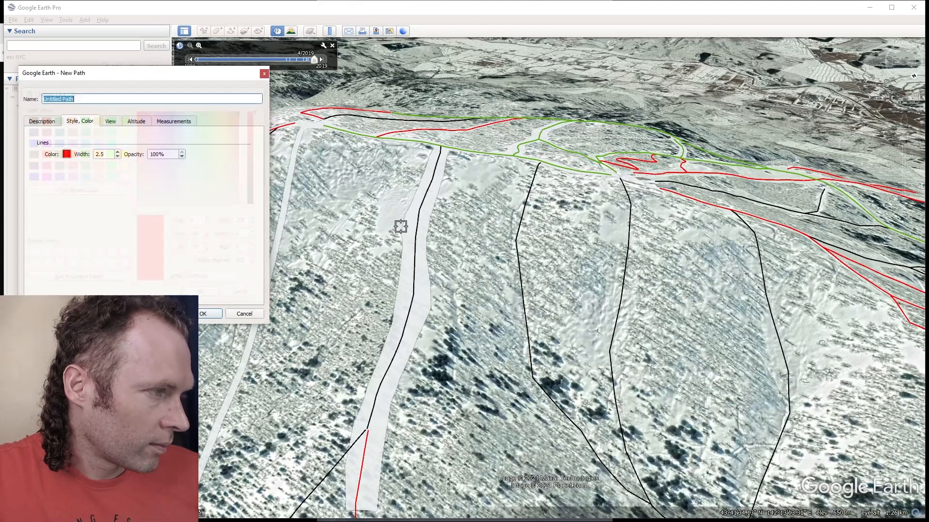
{"action": "scroll", "coordinate": [619, 186], "scroll_direction": "up", "scroll_amount": 2}
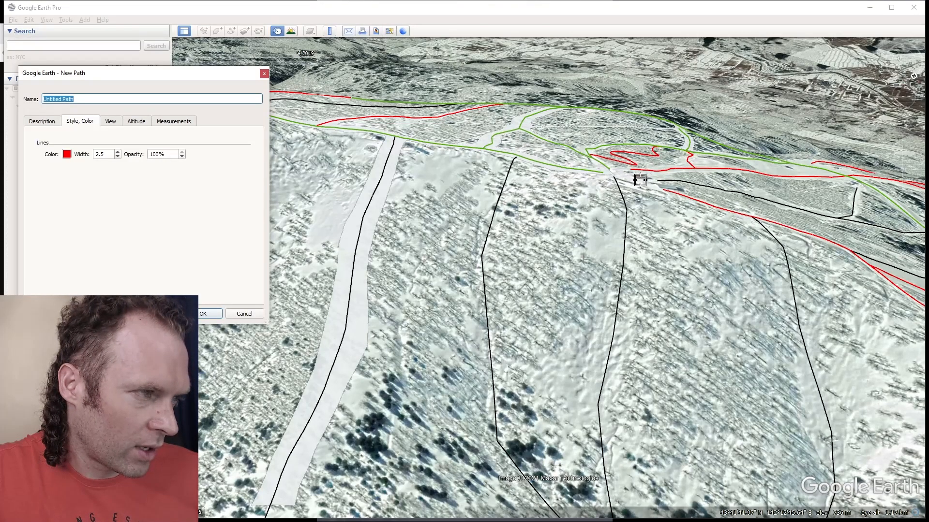
{"action": "left_click", "coordinate": [613, 179]}
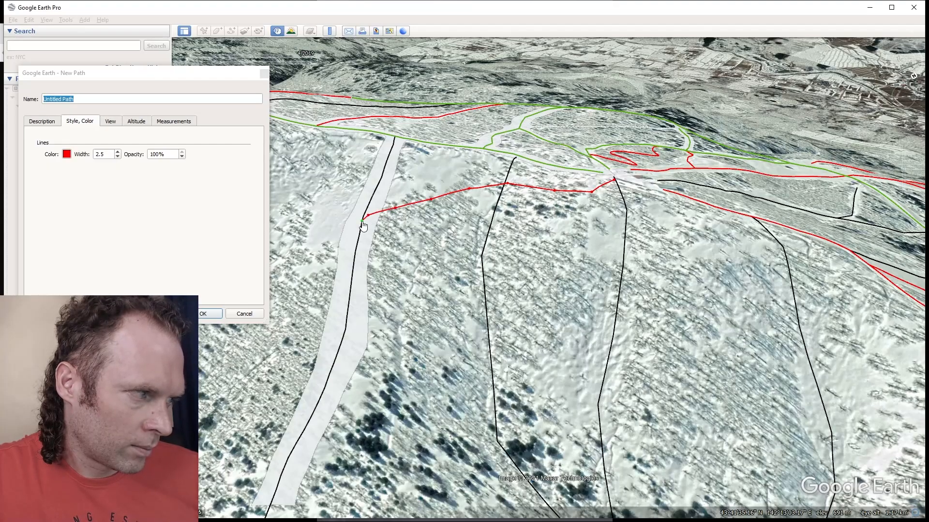
{"action": "key", "text": "Return"}
Delete the black path along the upper part of the central clearing.
{"action": "left_click_drag", "start_coordinate": [282, 248], "coordinate": [383, 160]}
{"action": "middle_click_drag", "start_coordinate": [382, 160], "coordinate": [534, 178]}
{"action": "left_click_drag", "start_coordinate": [534, 178], "coordinate": [479, 179]}
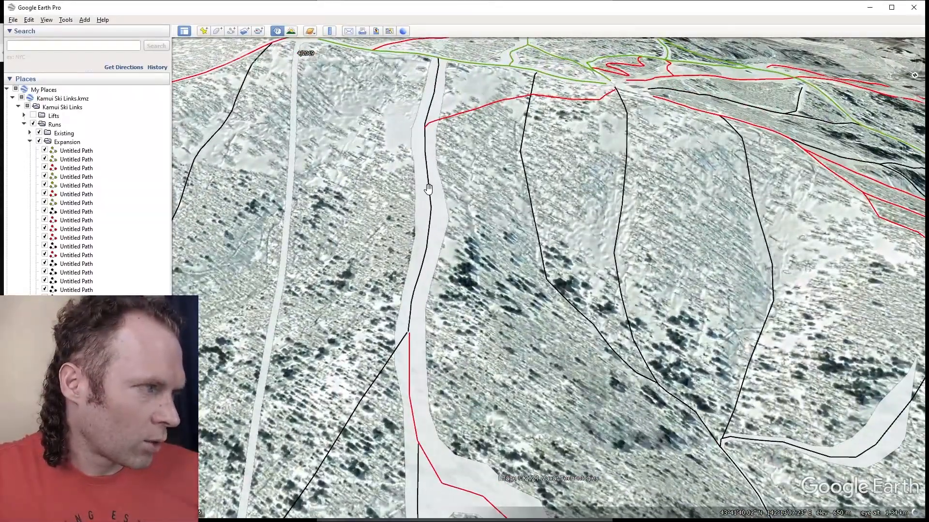
{"action": "right_click", "coordinate": [430, 193]}
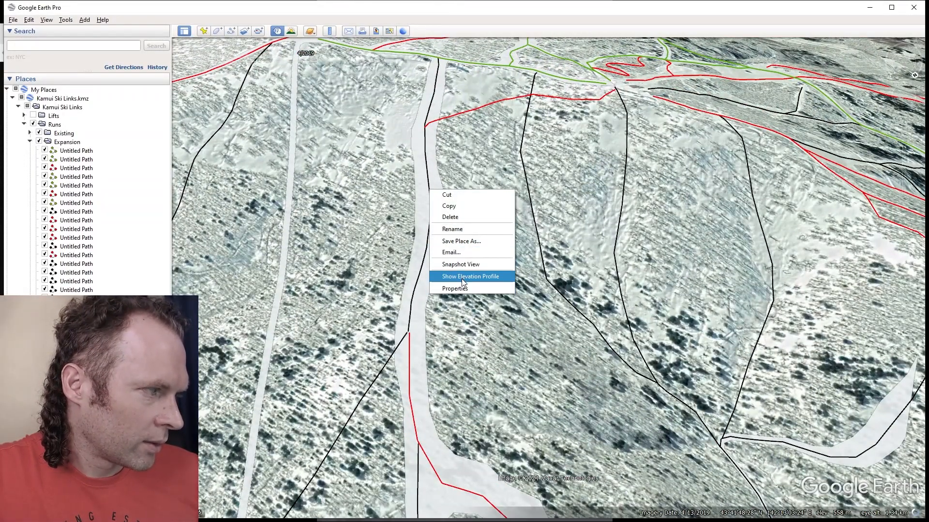
{"action": "left_click", "coordinate": [463, 216]}
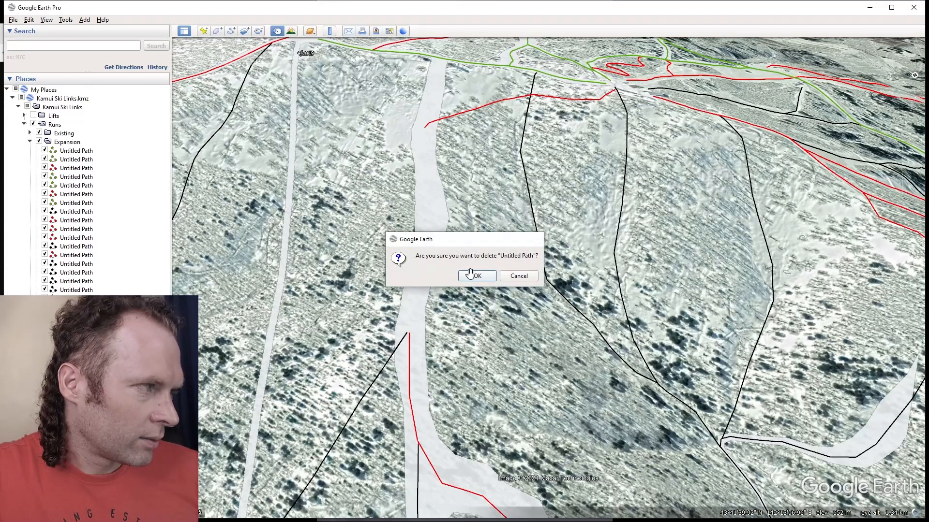
{"action": "left_click", "coordinate": [473, 273]}
Extend the red central run up the clearing to the green ridge run, adding points through the bends, and save the path.
{"action": "right_click", "coordinate": [411, 340]}
{"action": "left_click", "coordinate": [451, 442]}
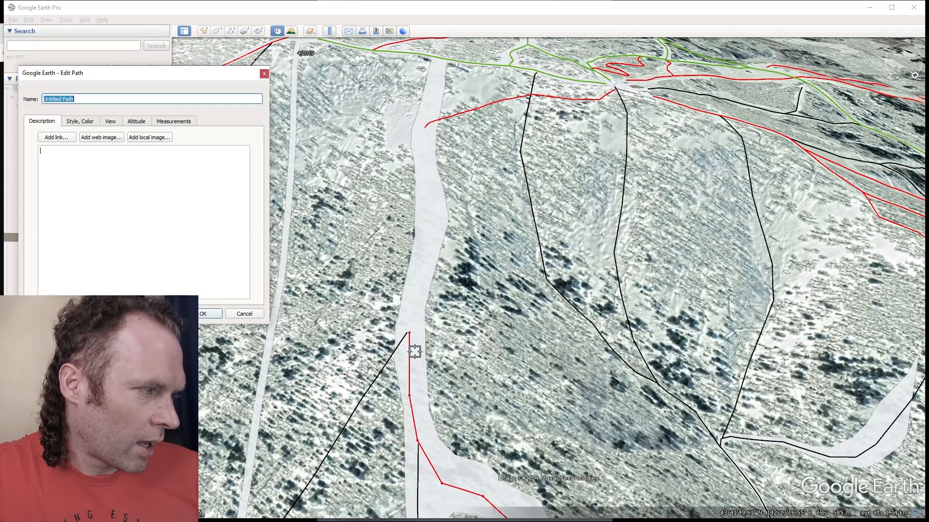
{"action": "mouse_move", "coordinate": [409, 337]}
{"action": "left_mouse_down"}
{"action": "mouse_move", "coordinate": [426, 87]}
{"action": "mouse_move", "coordinate": [437, 59]}
{"action": "mouse_move", "coordinate": [426, 124]}
{"action": "left_mouse_up"}
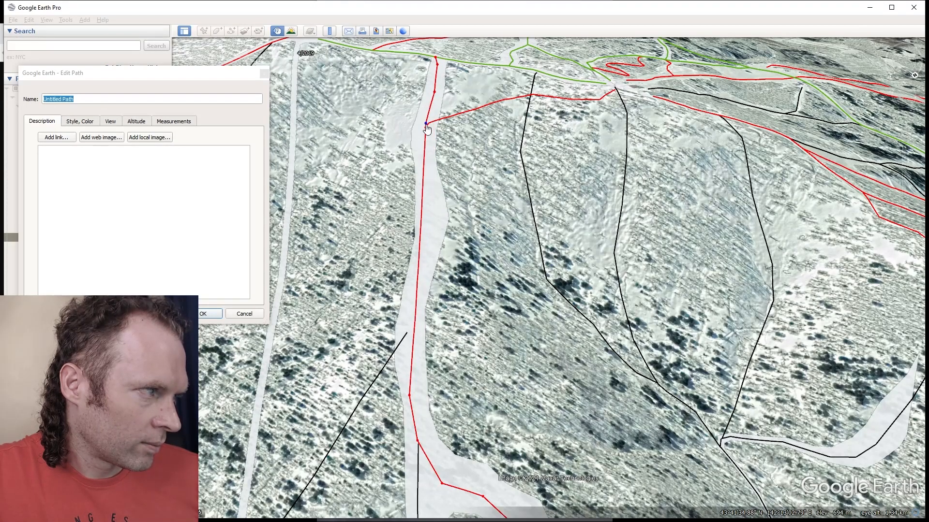
{"action": "left_click", "coordinate": [423, 148]}
{"action": "left_click", "coordinate": [426, 173]}
{"action": "left_click", "coordinate": [432, 206]}
{"action": "left_click", "coordinate": [426, 245]}
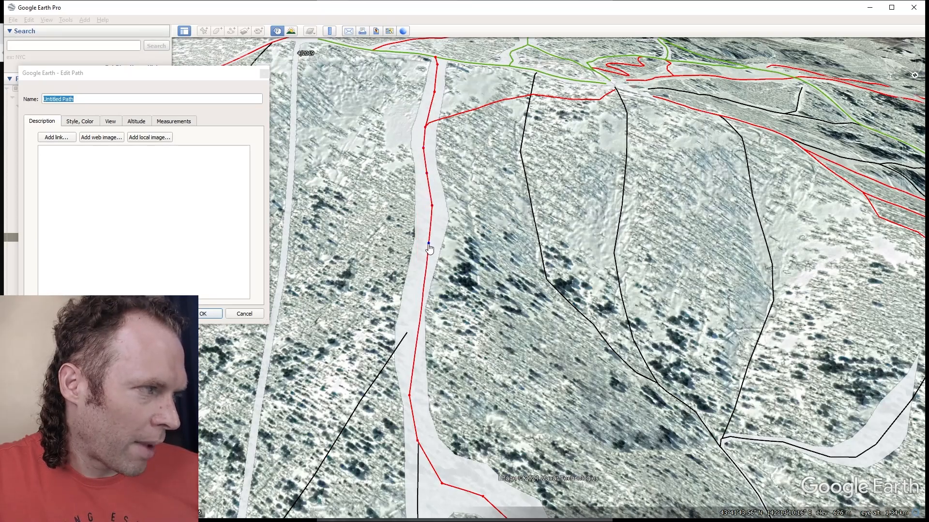
{"action": "left_click", "coordinate": [418, 289]}
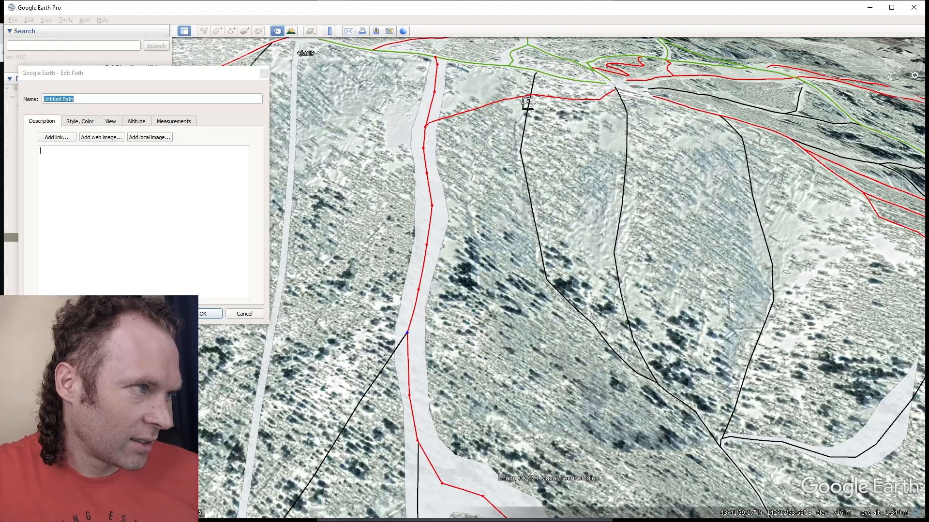
{"action": "left_click", "coordinate": [205, 314]}
{"action": "middle_click_drag", "start_coordinate": [399, 167], "coordinate": [686, 140]}
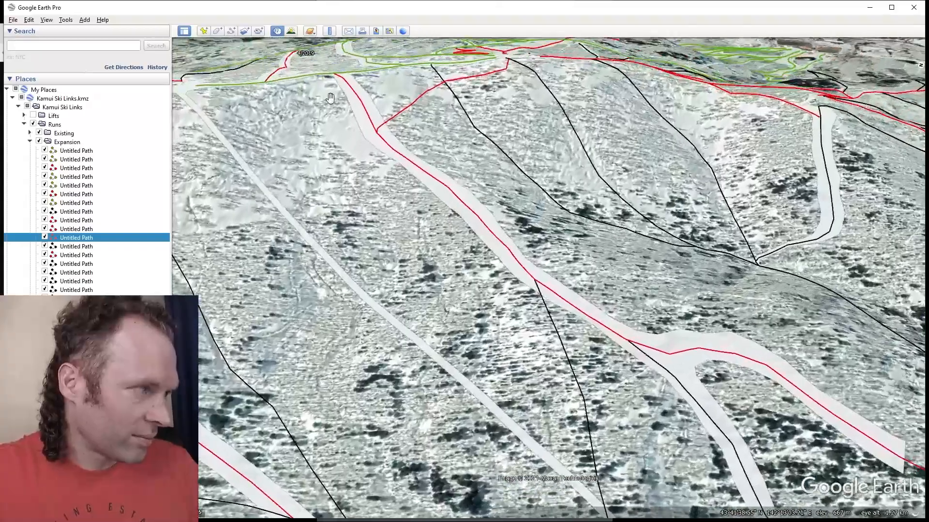
{"action": "left_click_drag", "start_coordinate": [349, 135], "coordinate": [391, 185]}
{"action": "middle_click_drag", "start_coordinate": [391, 185], "coordinate": [357, 203]}
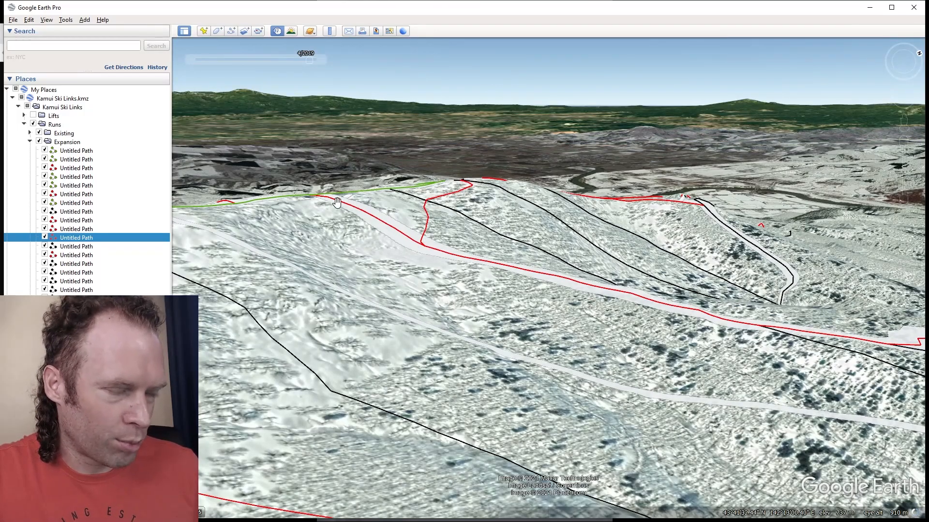
{"action": "mouse_move", "coordinate": [481, 277]}
{"action": "middle_mouse_down"}
{"action": "mouse_move", "coordinate": [316, 207]}
{"action": "mouse_move", "coordinate": [437, 170]}
{"action": "mouse_move", "coordinate": [448, 147]}
{"action": "middle_mouse_up"}
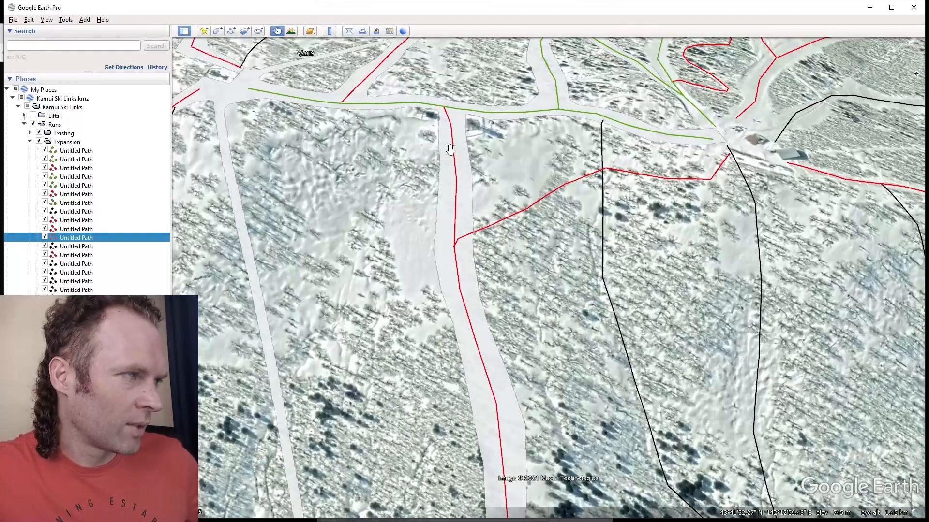
{"action": "right_click", "coordinate": [449, 145]}
{"action": "left_click", "coordinate": [474, 250]}
{"action": "left_click", "coordinate": [451, 118]}
{"action": "left_click_drag", "start_coordinate": [458, 187], "coordinate": [456, 176]}
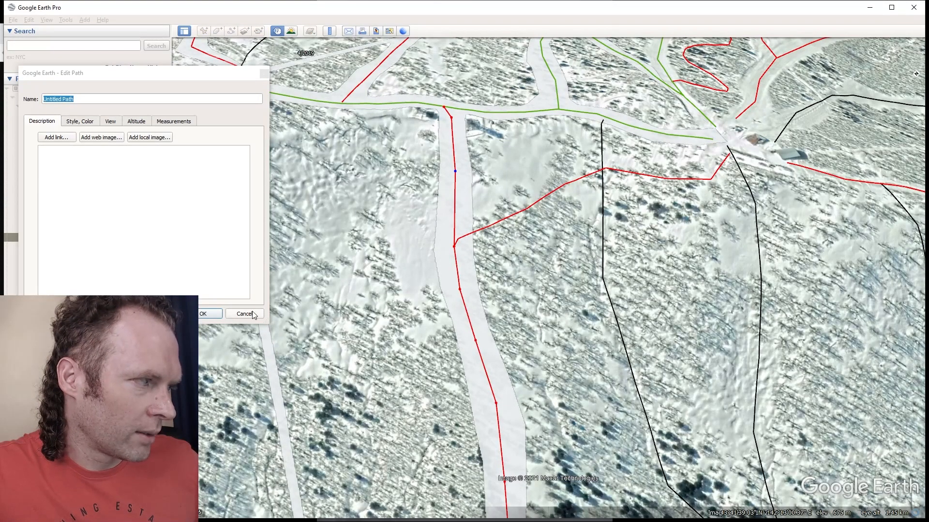
{"action": "left_click", "coordinate": [257, 314]}
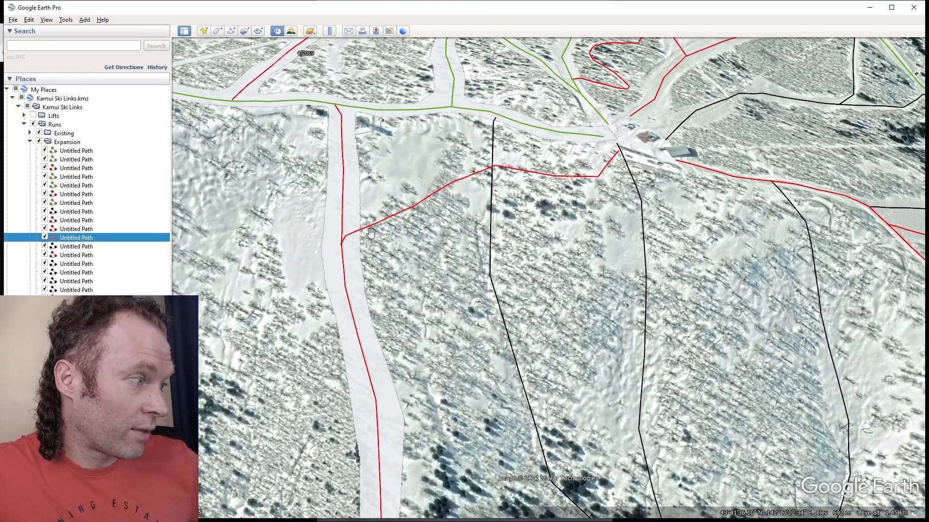
Adjust the lower end of the red connecting run where it meets the central clearing's run, and save the path.
{"action": "right_click", "coordinate": [351, 232]}
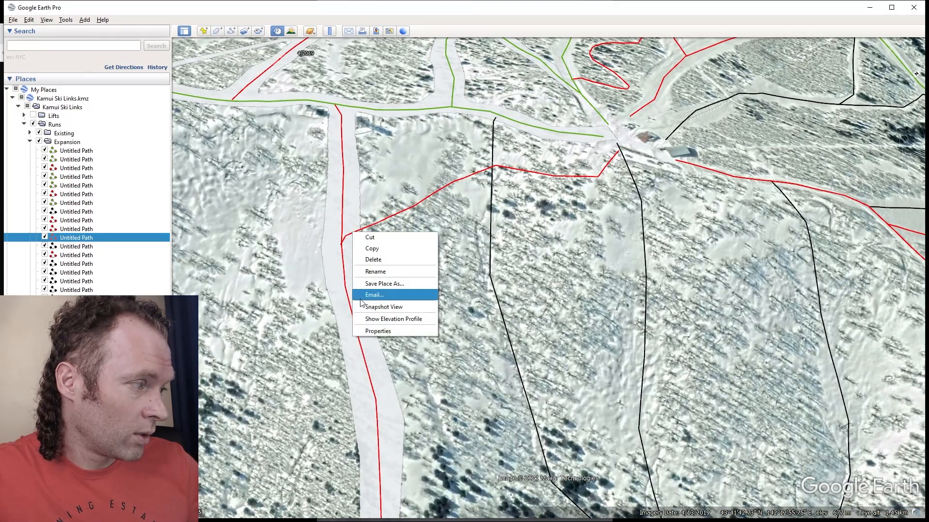
{"action": "left_click", "coordinate": [373, 325]}
{"action": "left_click", "coordinate": [341, 248]}
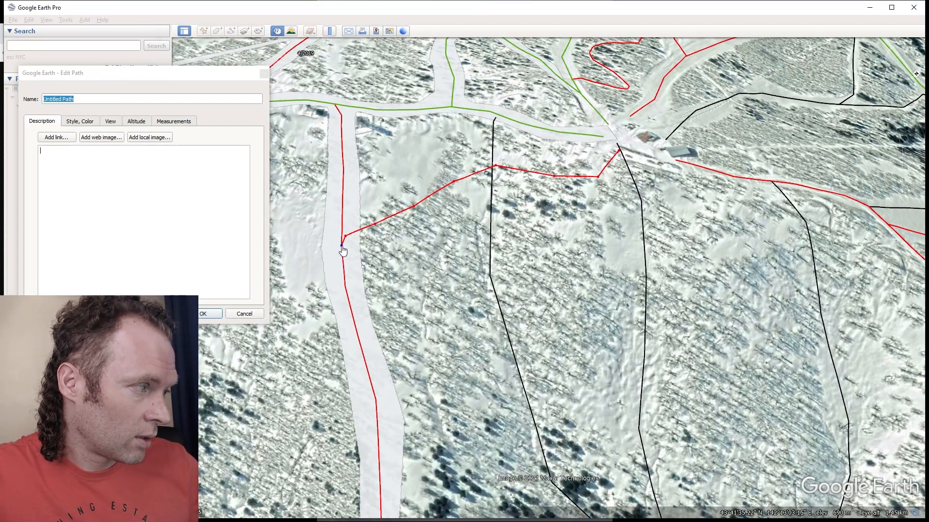
{"action": "left_click", "coordinate": [216, 314]}
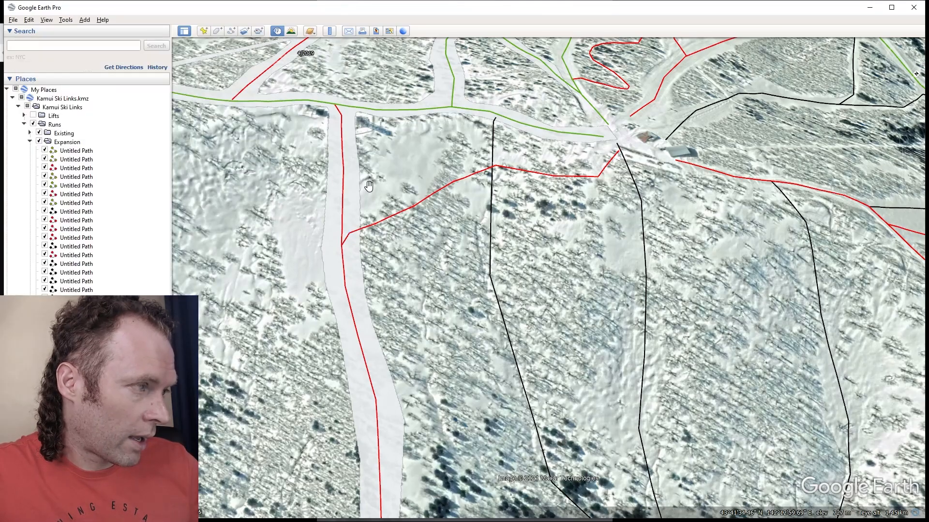
Extend the snow-colored clearing polygon as a narrow strip around the red connecting run up to the existing lift's top, and save it.
{"action": "right_click", "coordinate": [360, 187]}
{"action": "left_click", "coordinate": [371, 288]}
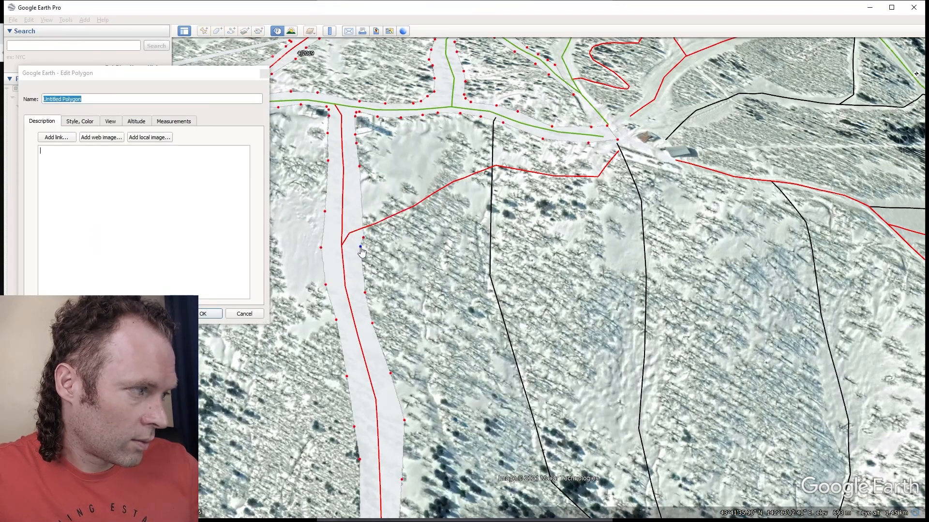
{"action": "mouse_move", "coordinate": [421, 207]}
{"action": "left_mouse_down"}
{"action": "mouse_move", "coordinate": [496, 175]}
{"action": "mouse_move", "coordinate": [603, 188]}
{"action": "mouse_move", "coordinate": [622, 142]}
{"action": "mouse_move", "coordinate": [592, 169]}
{"action": "mouse_move", "coordinate": [550, 174]}
{"action": "left_mouse_up"}
{"action": "left_click", "coordinate": [522, 165]}
{"action": "left_click", "coordinate": [497, 160]}
{"action": "left_click", "coordinate": [466, 172]}
{"action": "left_click", "coordinate": [437, 186]}
{"action": "left_click", "coordinate": [413, 200]}
{"action": "left_click", "coordinate": [380, 217]}
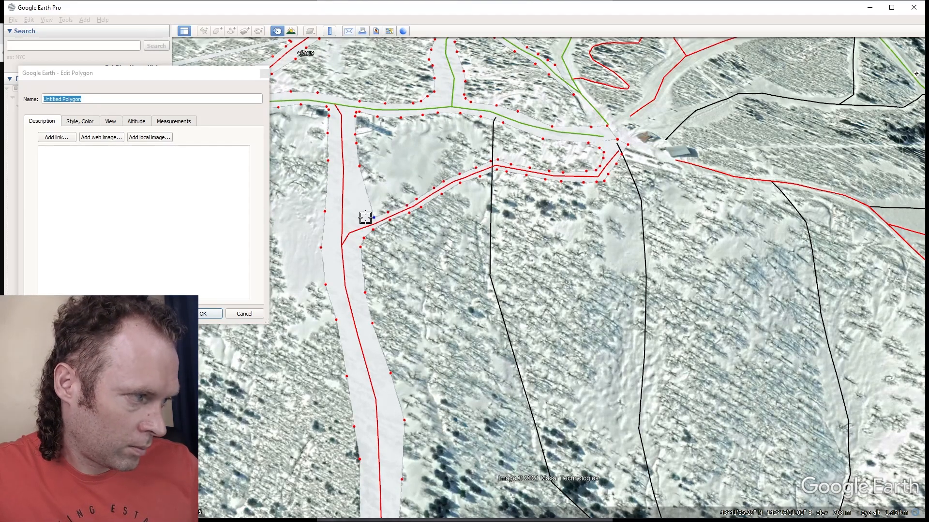
{"action": "left_click", "coordinate": [362, 216]}
{"action": "key", "text": "Return"}
Hide the Expansion and Existing run lines so only the clearings show on the terrain.
{"action": "middle_click_drag", "start_coordinate": [446, 157], "coordinate": [424, 179]}
{"action": "left_click", "coordinate": [38, 141]}
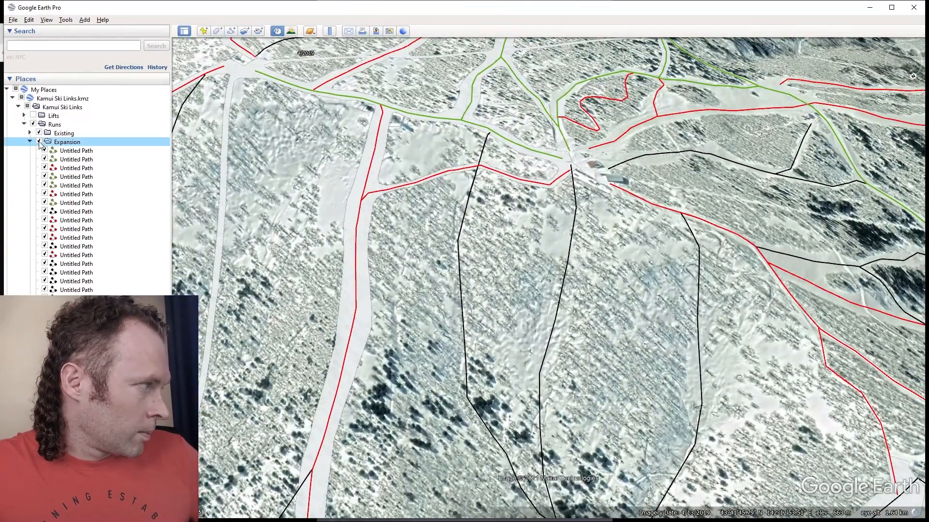
{"action": "left_click", "coordinate": [39, 132]}
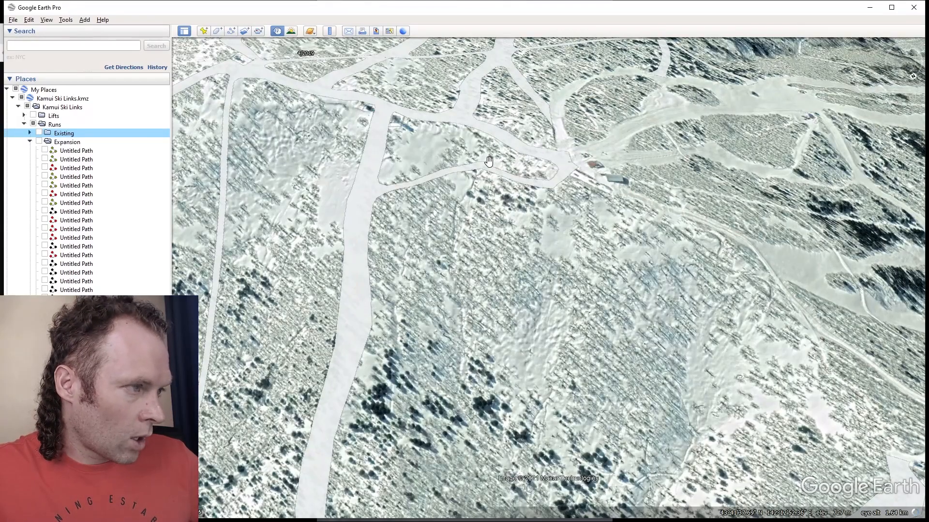
Show the Lifts folder's lines over the cleared terrain.
{"action": "middle_click_drag", "start_coordinate": [502, 151], "coordinate": [505, 99]}
{"action": "left_click_drag", "start_coordinate": [681, 201], "coordinate": [459, 218]}
{"action": "scroll", "coordinate": [459, 217], "scroll_direction": "down", "scroll_amount": 2}
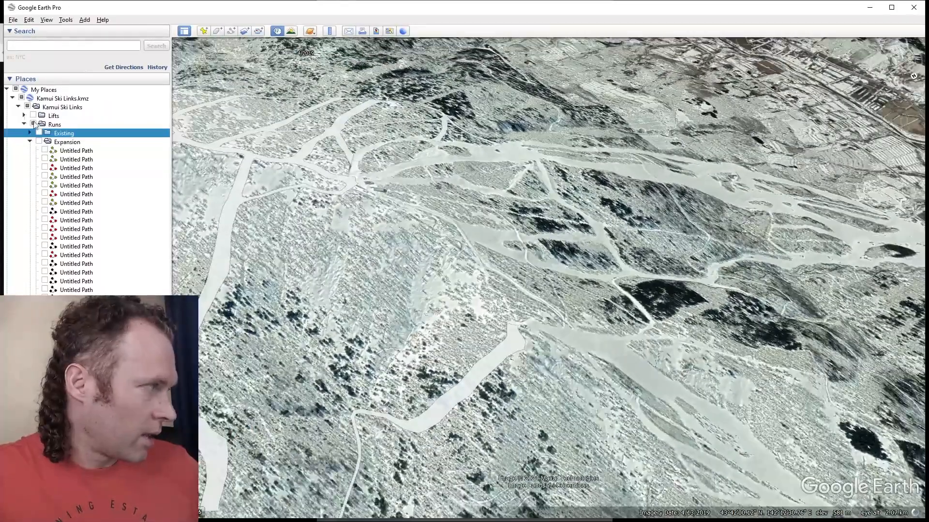
{"action": "left_click", "coordinate": [33, 116]}
{"action": "left_click", "coordinate": [33, 115]}
{"action": "scroll", "coordinate": [865, 260], "scroll_direction": "down", "scroll_amount": 2}
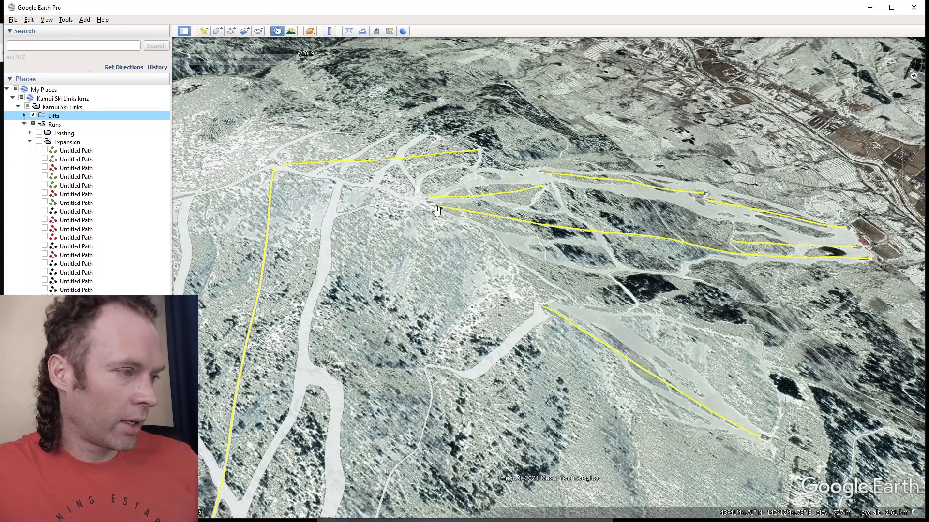
Examine the lifts and clearings around the summit and ridge from several sides.
{"action": "scroll", "coordinate": [437, 209], "scroll_direction": "up", "scroll_amount": 2}
{"action": "middle_click_drag", "start_coordinate": [473, 206], "coordinate": [380, 204]}
{"action": "left_click_drag", "start_coordinate": [486, 198], "coordinate": [391, 214]}
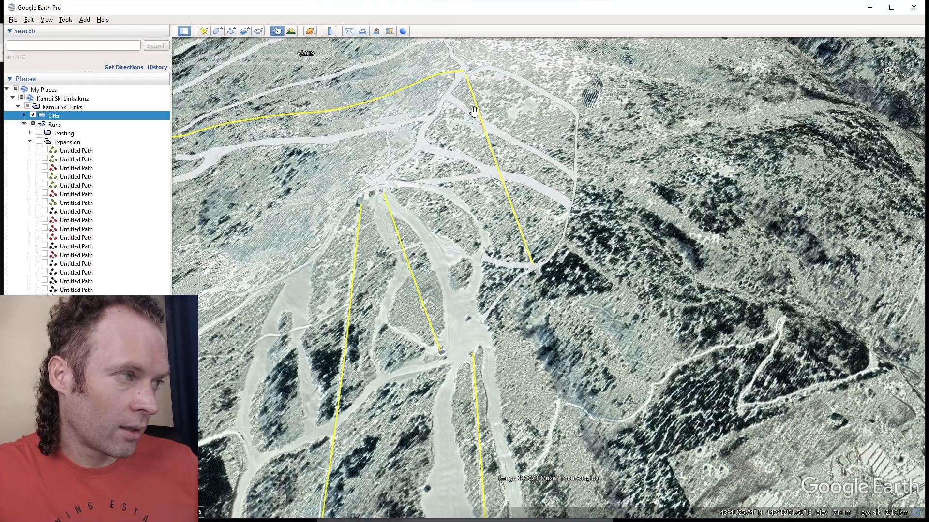
{"action": "middle_click_drag", "start_coordinate": [505, 202], "coordinate": [429, 155]}
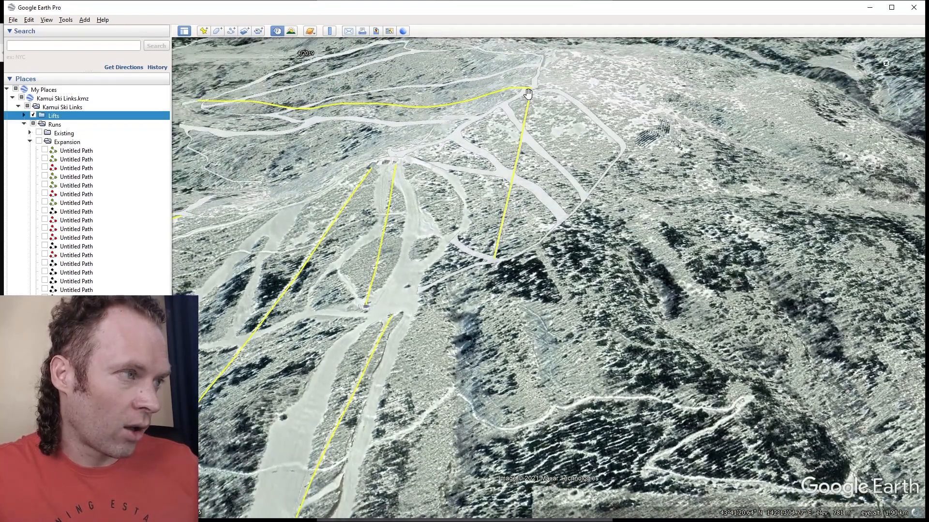
{"action": "left_click_drag", "start_coordinate": [534, 92], "coordinate": [523, 107]}
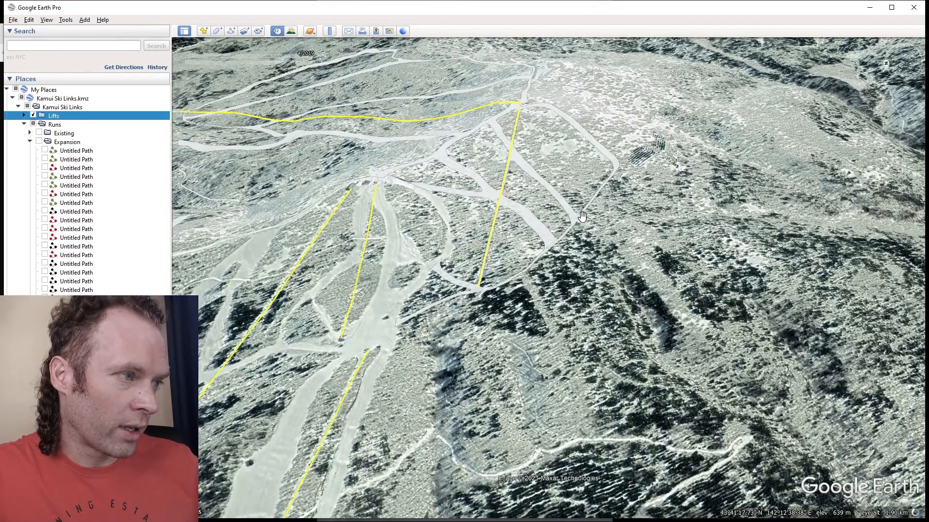
{"action": "left_click_drag", "start_coordinate": [493, 217], "coordinate": [576, 249]}
{"action": "middle_click_drag", "start_coordinate": [430, 230], "coordinate": [581, 232]}
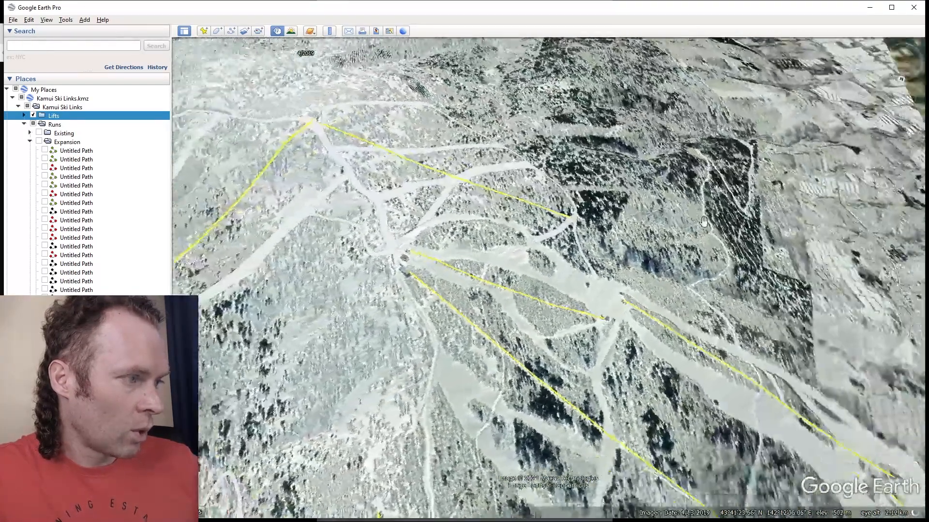
{"action": "left_click_drag", "start_coordinate": [402, 266], "coordinate": [496, 228]}
{"action": "middle_click_drag", "start_coordinate": [455, 230], "coordinate": [592, 224]}
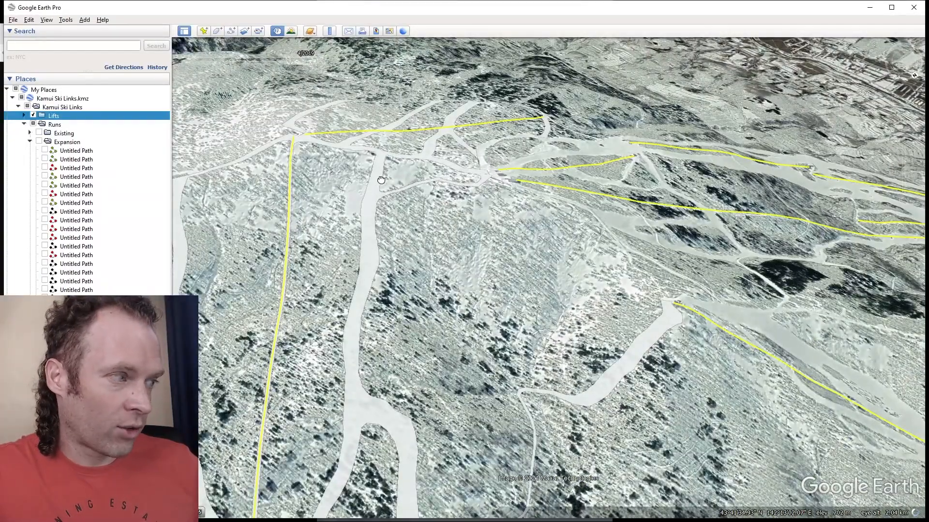
Examine the clearings along the long expansion lift on the back slope, from the ridge down to its base.
{"action": "left_click_drag", "start_coordinate": [379, 188], "coordinate": [454, 52]}
{"action": "left_click_drag", "start_coordinate": [444, 186], "coordinate": [459, 52]}
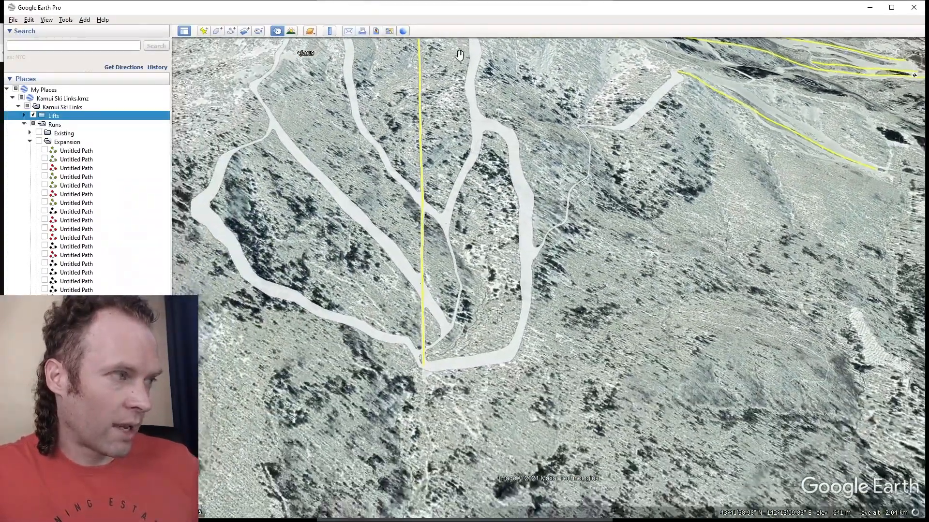
{"action": "scroll", "coordinate": [443, 320], "scroll_direction": "down", "scroll_amount": 3}
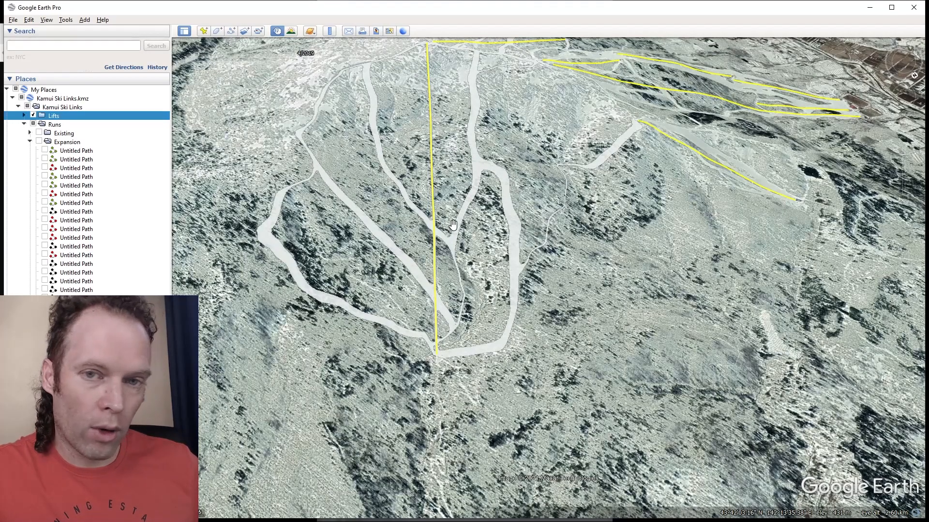
{"action": "left_click_drag", "start_coordinate": [459, 99], "coordinate": [343, 110]}
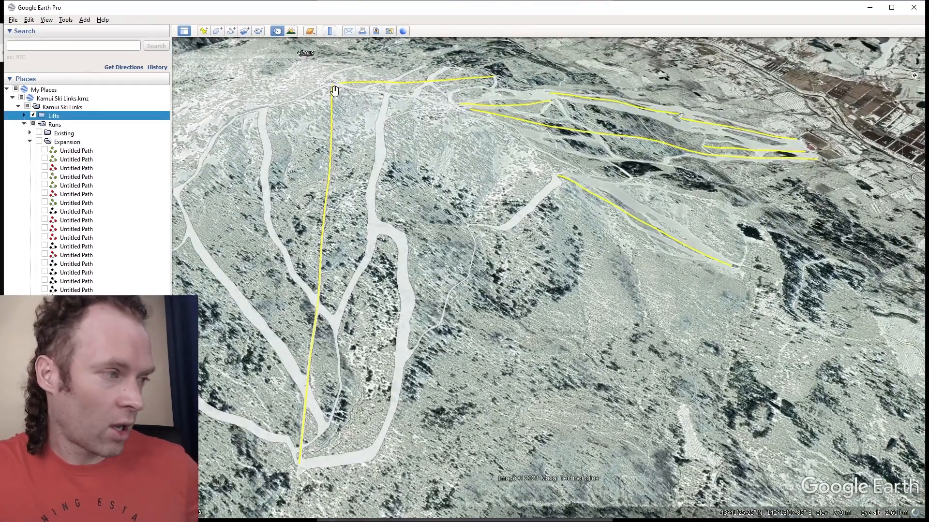
{"action": "middle_click_drag", "start_coordinate": [458, 236], "coordinate": [507, 227]}
{"action": "left_click_drag", "start_coordinate": [576, 236], "coordinate": [488, 229]}
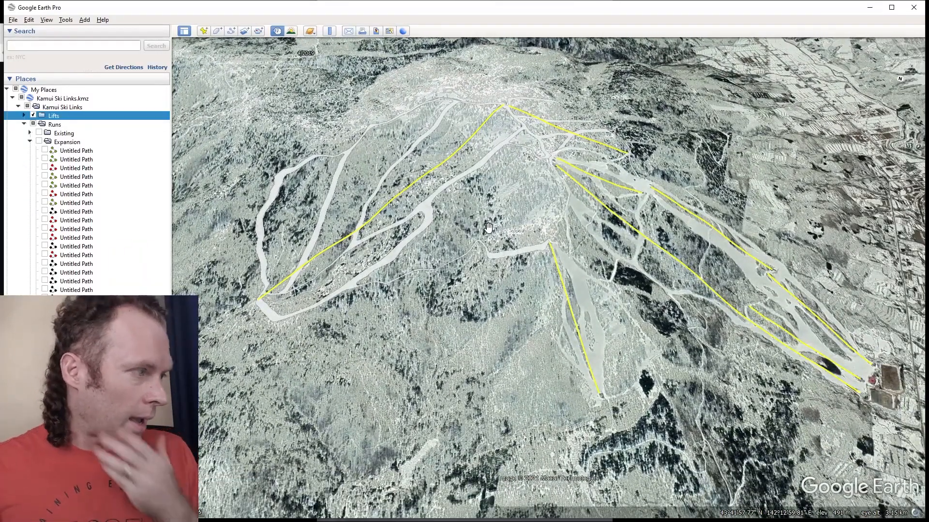
{"action": "scroll", "coordinate": [488, 223], "scroll_direction": "up", "scroll_amount": 2}
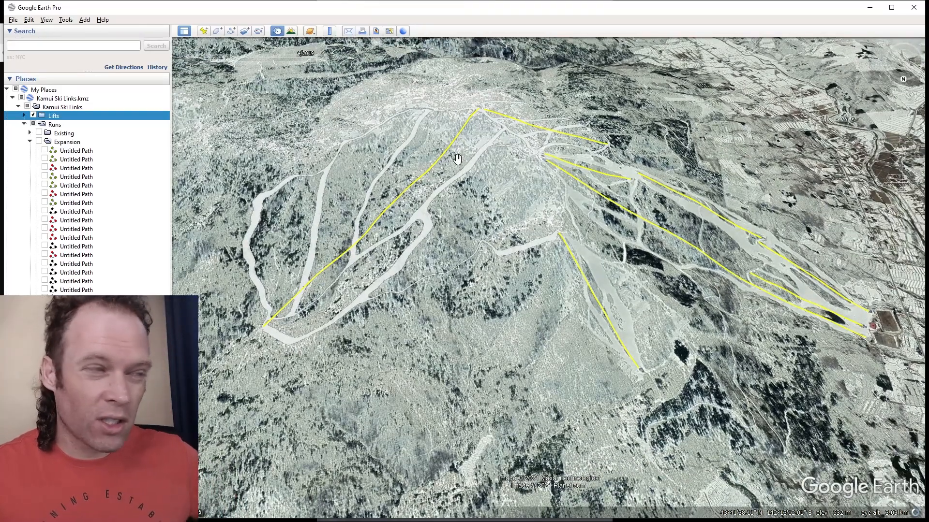
{"action": "middle_click_drag", "start_coordinate": [391, 246], "coordinate": [409, 269]}
{"action": "left_click_drag", "start_coordinate": [316, 281], "coordinate": [381, 284]}
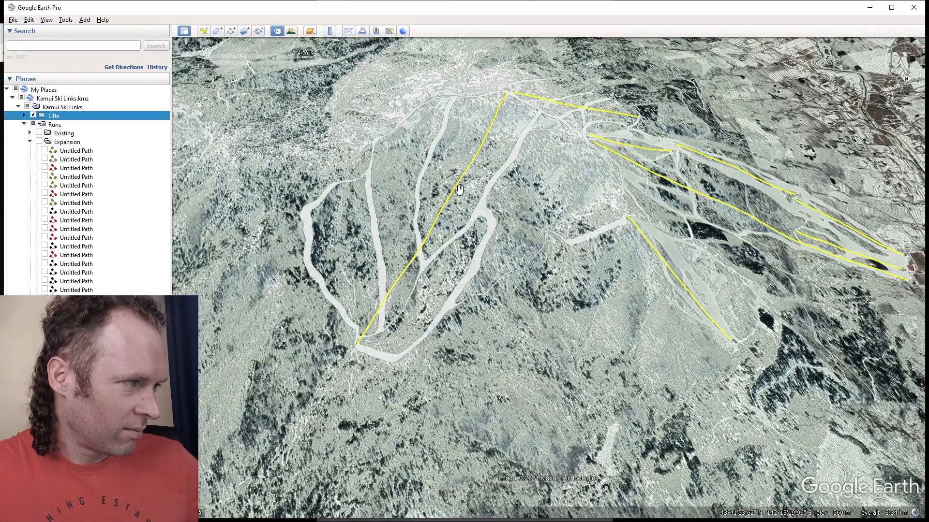
{"action": "middle_click_drag", "start_coordinate": [456, 213], "coordinate": [470, 226]}
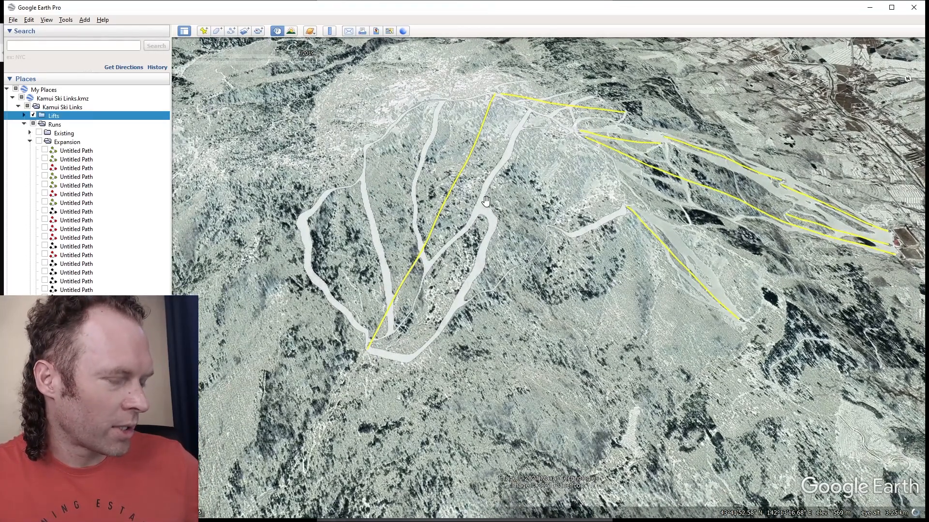
{"action": "middle_click_drag", "start_coordinate": [554, 208], "coordinate": [465, 218]}
{"action": "left_click_drag", "start_coordinate": [465, 219], "coordinate": [429, 244]}
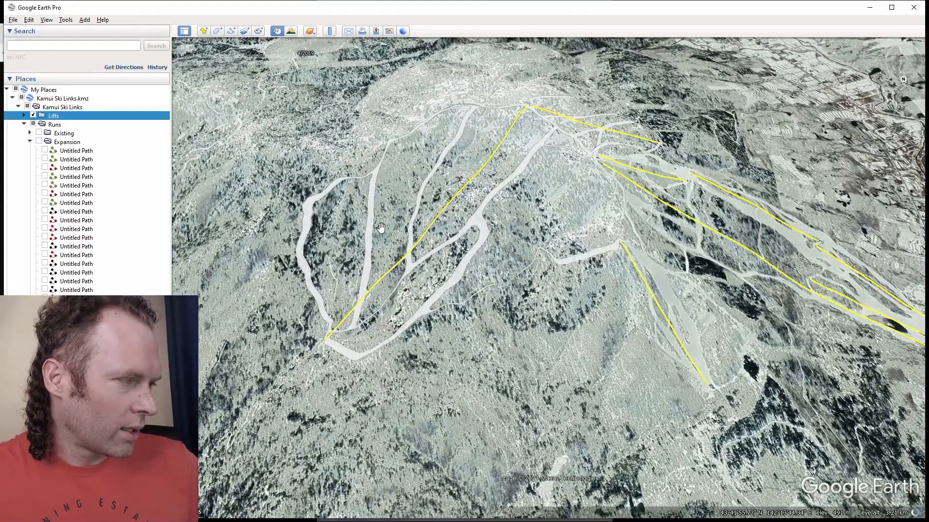
Examine the wider terrain below the expansion lift's base, down to the river valley.
{"action": "middle_click_drag", "start_coordinate": [382, 227], "coordinate": [460, 259]}
{"action": "left_click_drag", "start_coordinate": [416, 250], "coordinate": [451, 138]}
{"action": "scroll", "coordinate": [451, 137], "scroll_direction": "down", "scroll_amount": 2}
{"action": "left_click_drag", "start_coordinate": [390, 215], "coordinate": [429, 228]}
{"action": "middle_click_drag", "start_coordinate": [380, 215], "coordinate": [356, 156]}
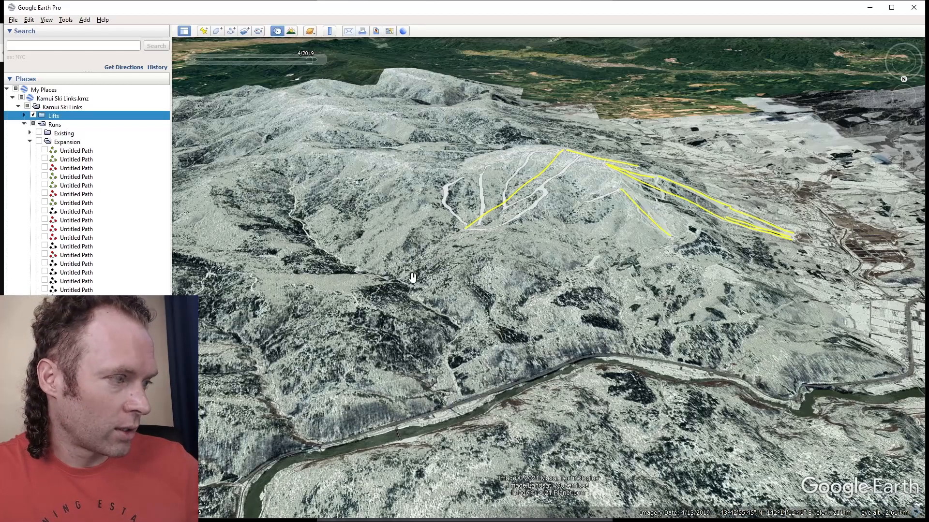
{"action": "left_click_drag", "start_coordinate": [399, 280], "coordinate": [352, 307]}
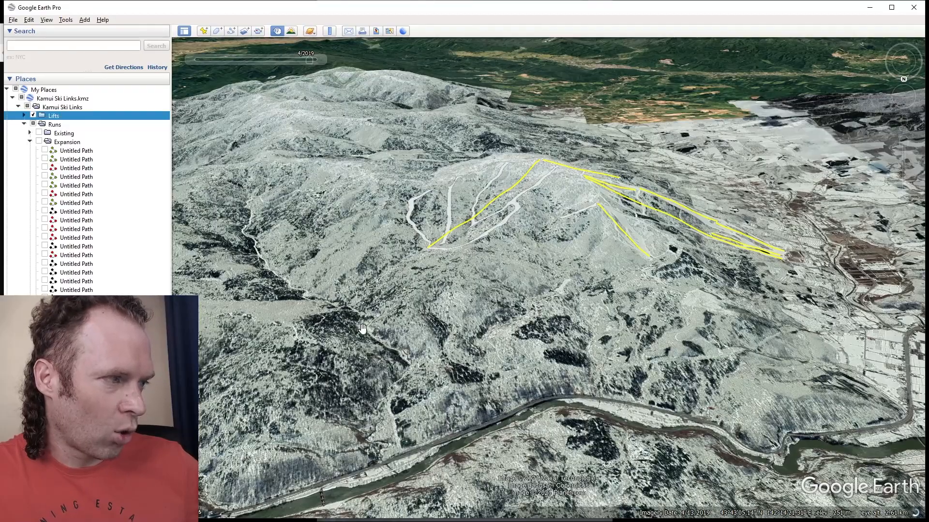
Examine the mountain's front side, including the existing lifts, the slopes beside them and the farmland below.
{"action": "middle_click_drag", "start_coordinate": [557, 281], "coordinate": [382, 276]}
{"action": "left_click_drag", "start_coordinate": [755, 251], "coordinate": [474, 257]}
{"action": "middle_click_drag", "start_coordinate": [551, 281], "coordinate": [426, 281]}
{"action": "left_click_drag", "start_coordinate": [580, 309], "coordinate": [507, 243]}
{"action": "scroll", "coordinate": [552, 272], "scroll_direction": "up", "scroll_amount": 3}
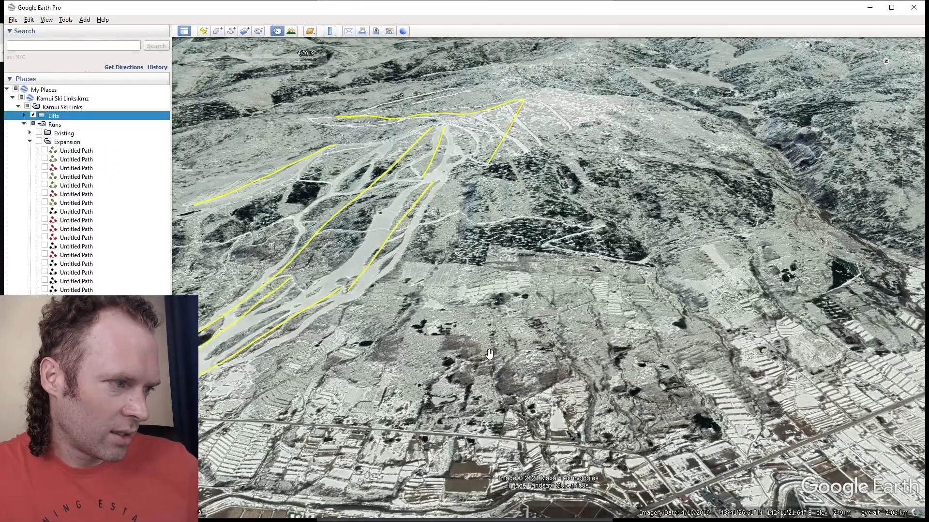
{"action": "left_click_drag", "start_coordinate": [533, 309], "coordinate": [502, 250]}
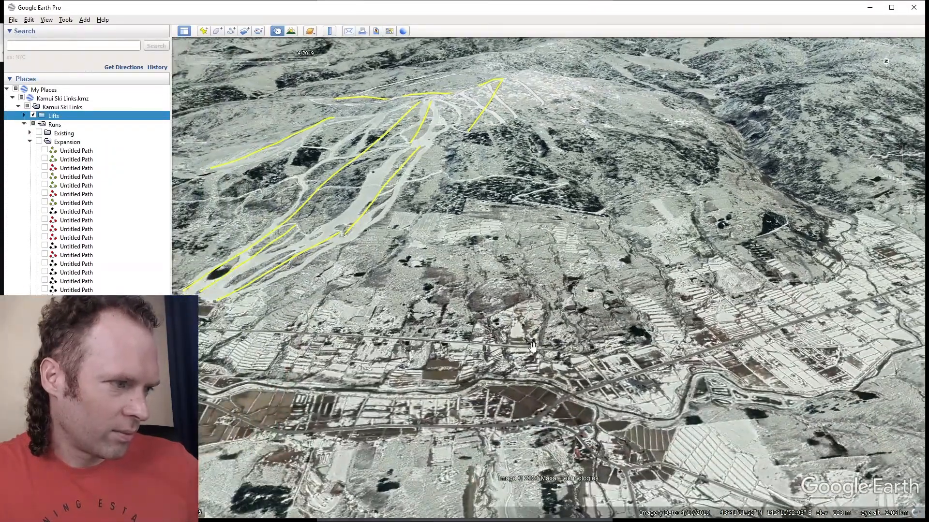
{"action": "left_click_drag", "start_coordinate": [532, 348], "coordinate": [604, 341]}
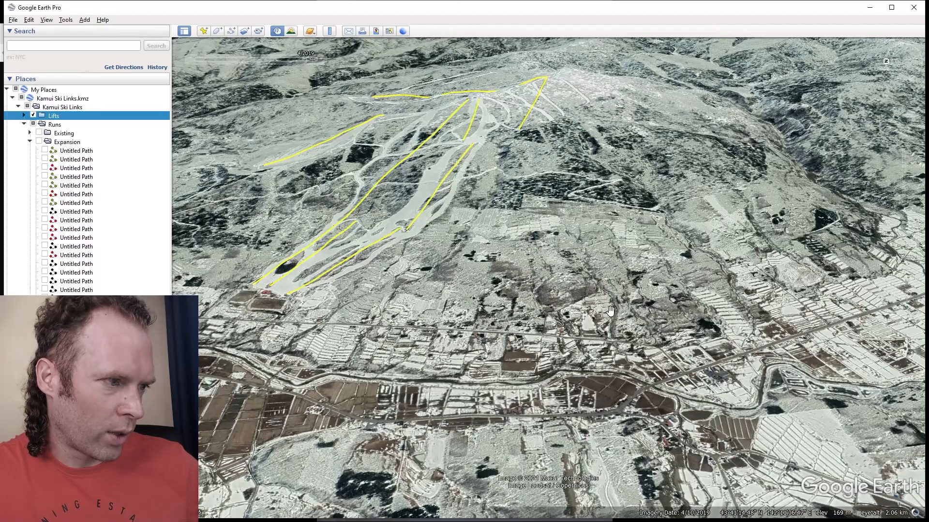
{"action": "left_click_drag", "start_coordinate": [618, 310], "coordinate": [560, 346]}
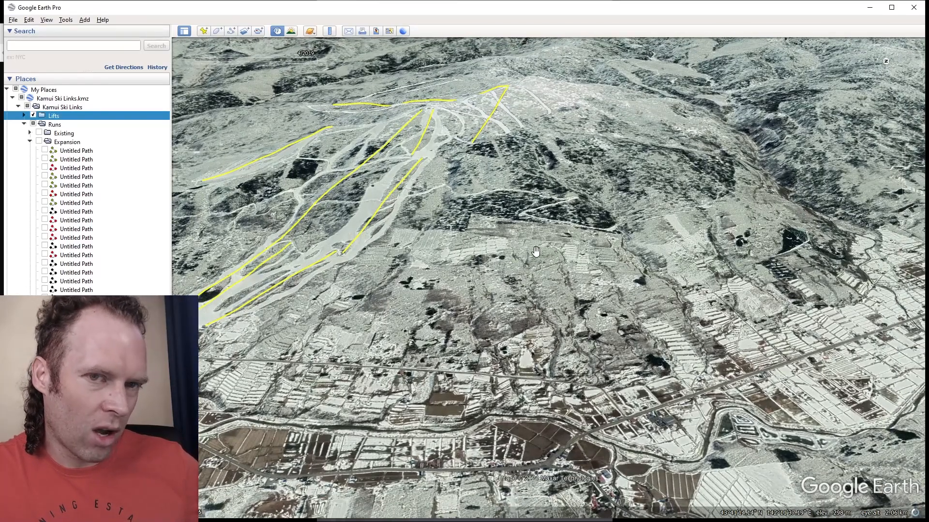
{"action": "middle_click_drag", "start_coordinate": [535, 239], "coordinate": [508, 252]}
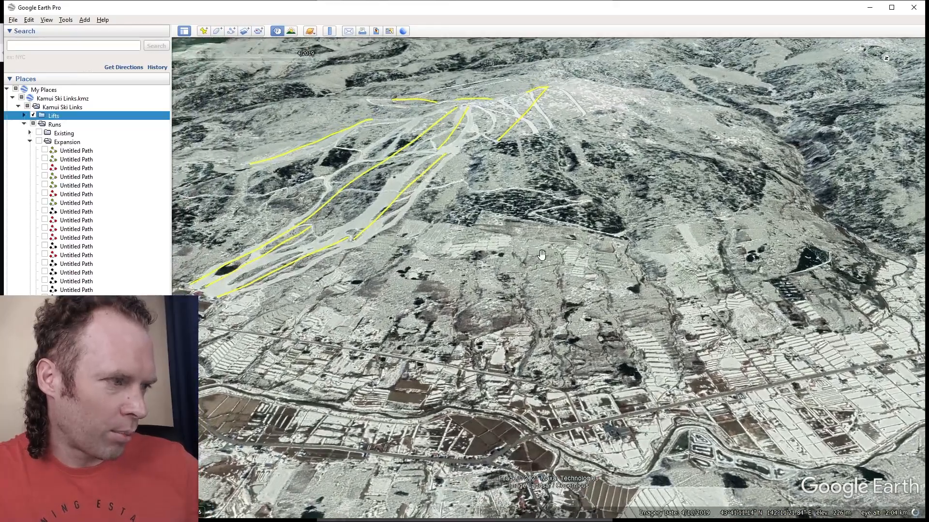
{"action": "left_click_drag", "start_coordinate": [533, 283], "coordinate": [532, 315]}
{"action": "left_click_drag", "start_coordinate": [490, 241], "coordinate": [449, 307]}
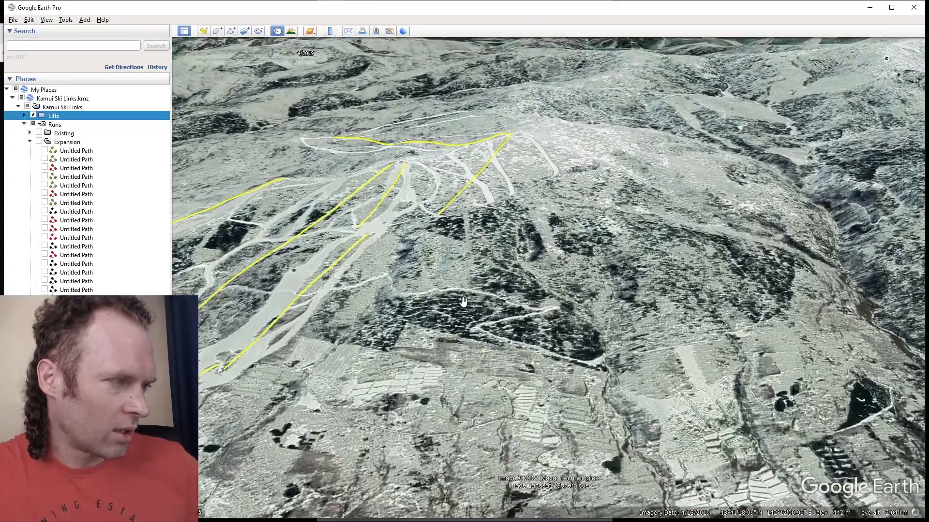
Examine the lifts and clearings from the mountain's front around to the expansion area on the back slope.
{"action": "middle_click_drag", "start_coordinate": [455, 294], "coordinate": [534, 281]}
{"action": "left_click_drag", "start_coordinate": [483, 281], "coordinate": [624, 281]}
{"action": "middle_click_drag", "start_coordinate": [498, 255], "coordinate": [569, 255]}
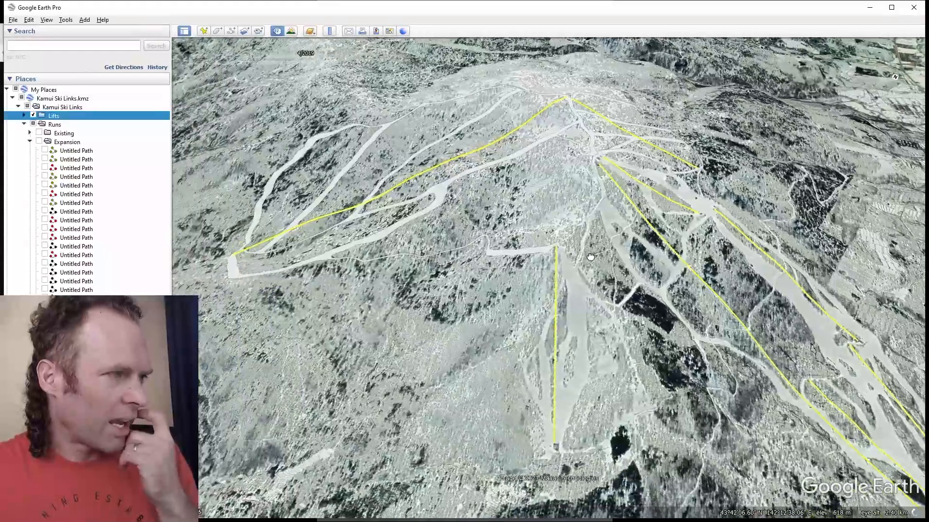
{"action": "left_click_drag", "start_coordinate": [466, 257], "coordinate": [584, 274]}
{"action": "scroll", "coordinate": [585, 274], "scroll_direction": "down", "scroll_amount": 2}
{"action": "middle_click_drag", "start_coordinate": [499, 268], "coordinate": [533, 257]}
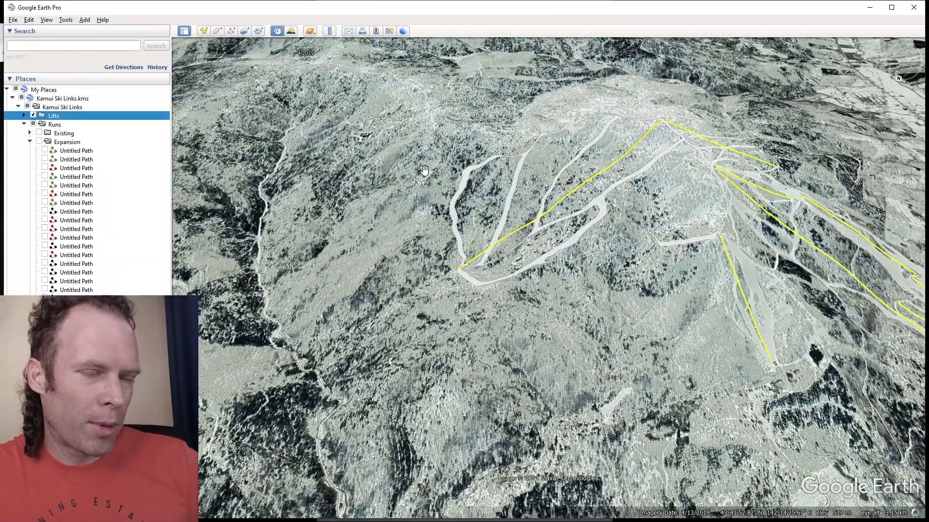
{"action": "middle_click_drag", "start_coordinate": [425, 171], "coordinate": [513, 213]}
{"action": "left_click_drag", "start_coordinate": [517, 221], "coordinate": [467, 259]}
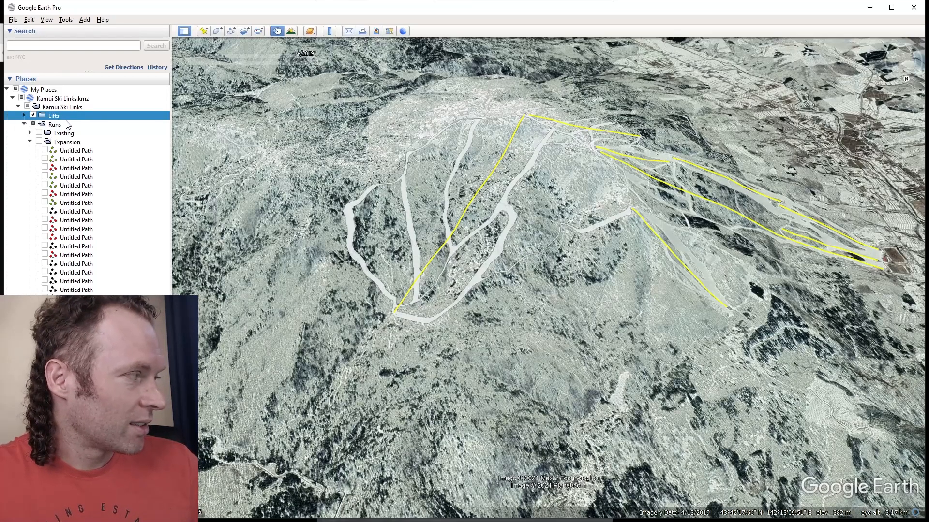
Hide the Lifts folder to view the expansion clearings on the back slope without lift lines.
{"action": "left_click", "coordinate": [34, 116]}
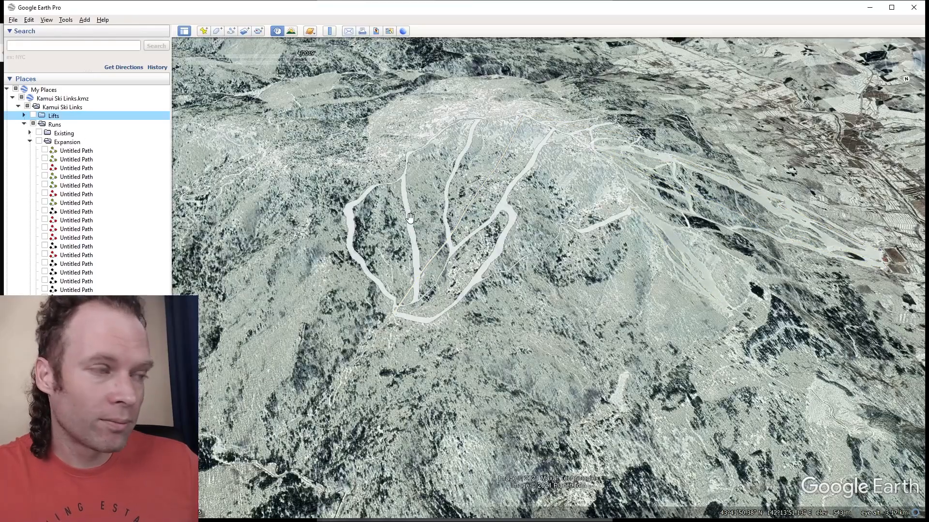
{"action": "scroll", "coordinate": [410, 219], "scroll_direction": "up", "scroll_amount": 2}
{"action": "middle_click_drag", "start_coordinate": [411, 220], "coordinate": [382, 237]}
{"action": "scroll", "coordinate": [401, 255], "scroll_direction": "down", "scroll_amount": 2}
{"action": "left_click_drag", "start_coordinate": [547, 266], "coordinate": [457, 260]}
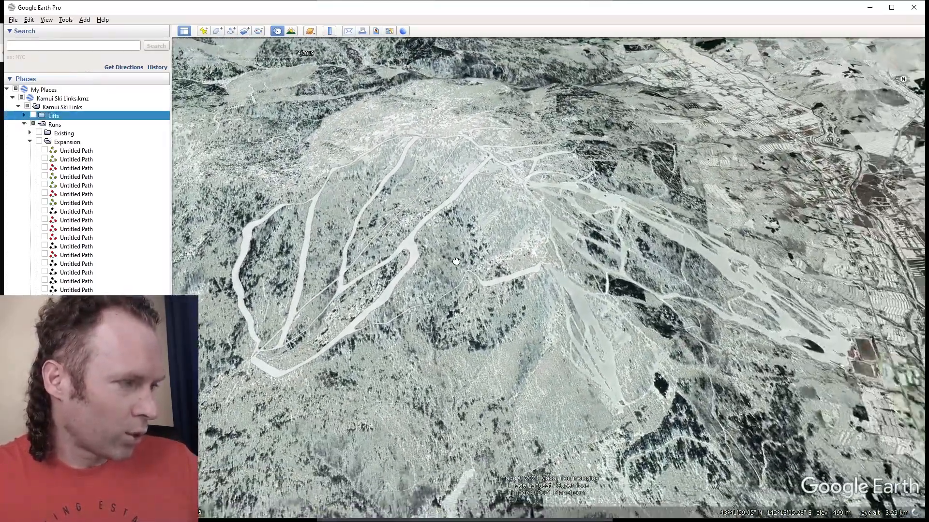
Examine the whole resort's clearings without lift lines, from the expansion slope around to the existing runs above the front base.
{"action": "mouse_move", "coordinate": [585, 274]}
{"action": "middle_mouse_down"}
{"action": "mouse_move", "coordinate": [558, 282]}
{"action": "mouse_move", "coordinate": [536, 268]}
{"action": "mouse_move", "coordinate": [528, 323]}
{"action": "mouse_move", "coordinate": [553, 304]}
{"action": "mouse_move", "coordinate": [523, 275]}
{"action": "mouse_move", "coordinate": [582, 280]}
{"action": "middle_mouse_up"}
{"action": "scroll", "coordinate": [504, 277], "scroll_direction": "down", "scroll_amount": 2}
{"action": "scroll", "coordinate": [576, 286], "scroll_direction": "up", "scroll_amount": 1}
{"action": "left_click_drag", "start_coordinate": [576, 287], "coordinate": [584, 290]}
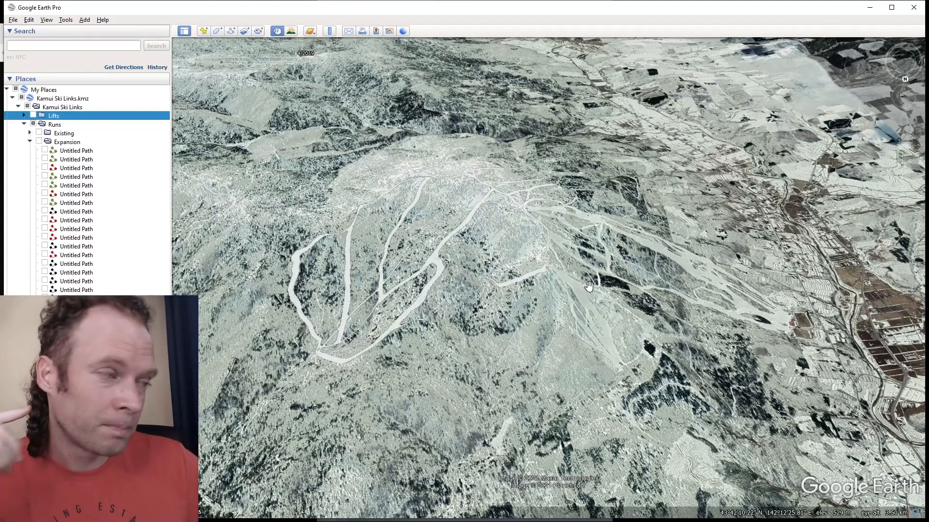
{"action": "scroll", "coordinate": [523, 281], "scroll_direction": "down", "scroll_amount": 2}
{"action": "middle_click_drag", "start_coordinate": [544, 300], "coordinate": [651, 317]}
{"action": "left_click_drag", "start_coordinate": [670, 316], "coordinate": [598, 318]}
{"action": "scroll", "coordinate": [600, 322], "scroll_direction": "up", "scroll_amount": 1}
{"action": "scroll", "coordinate": [598, 317], "scroll_direction": "up", "scroll_amount": 1}
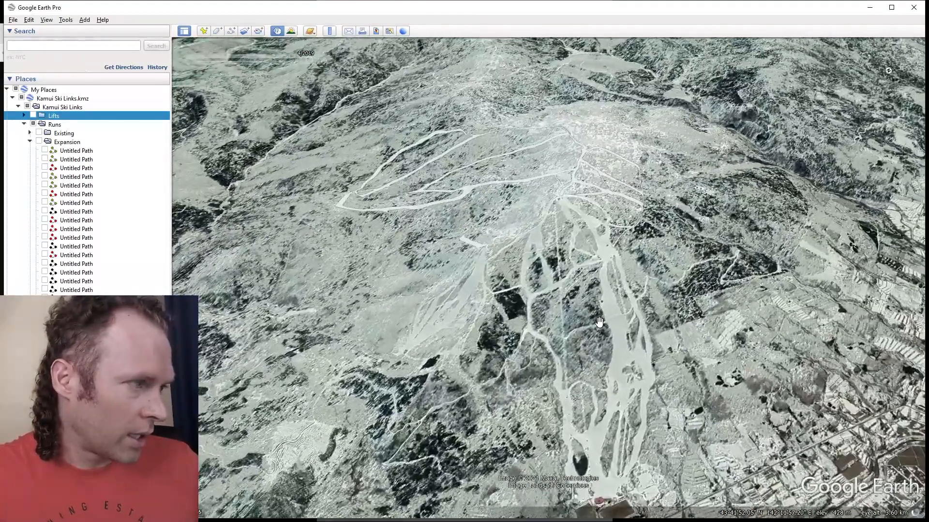
{"action": "scroll", "coordinate": [590, 305], "scroll_direction": "up", "scroll_amount": 2}
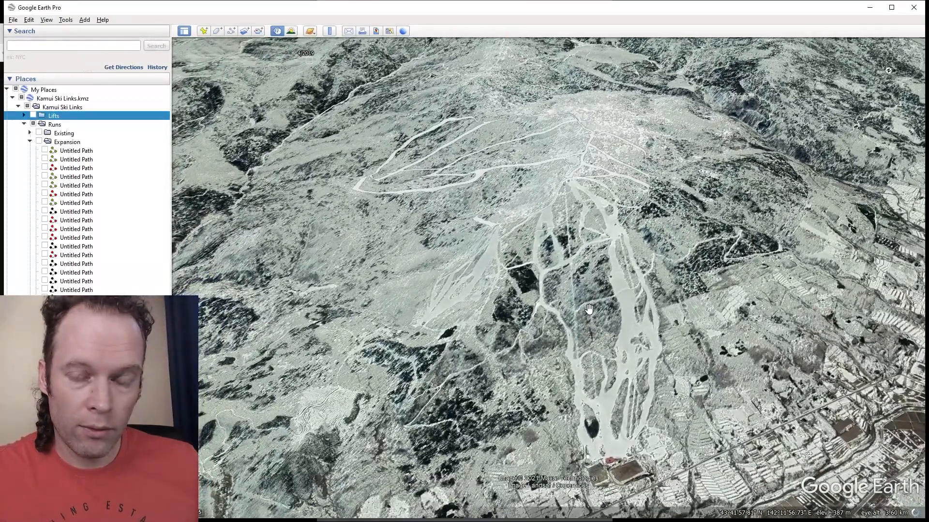